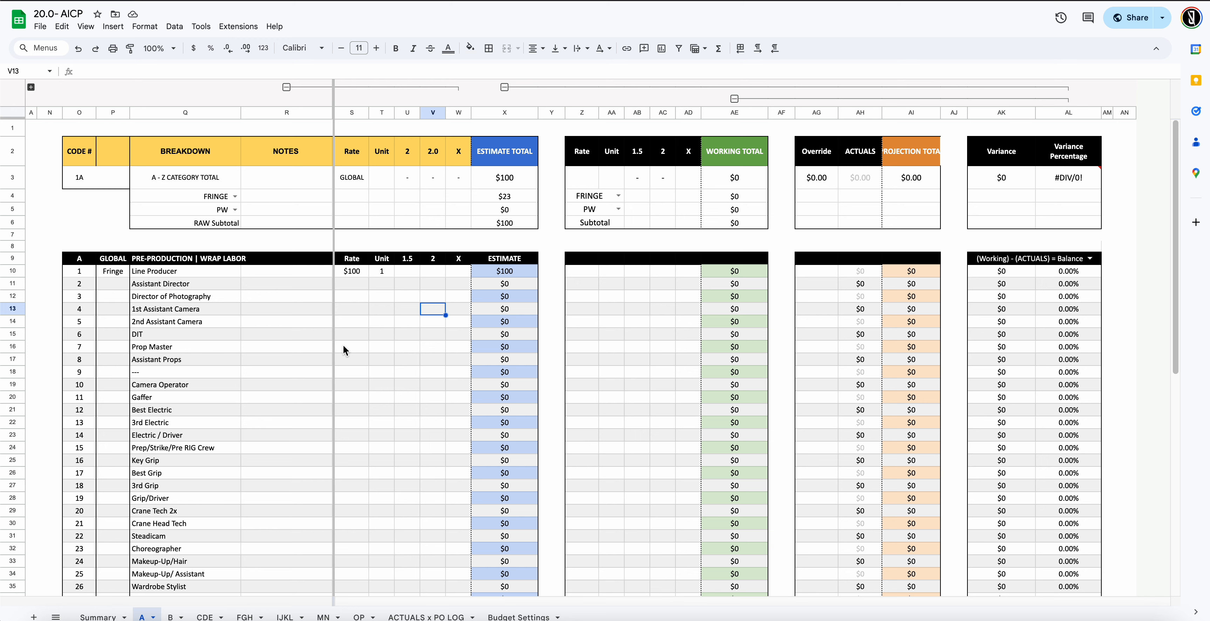
Collapse the actuals and variance column group, check the estimate and working rows, and expand the group again
left_click(735, 99)
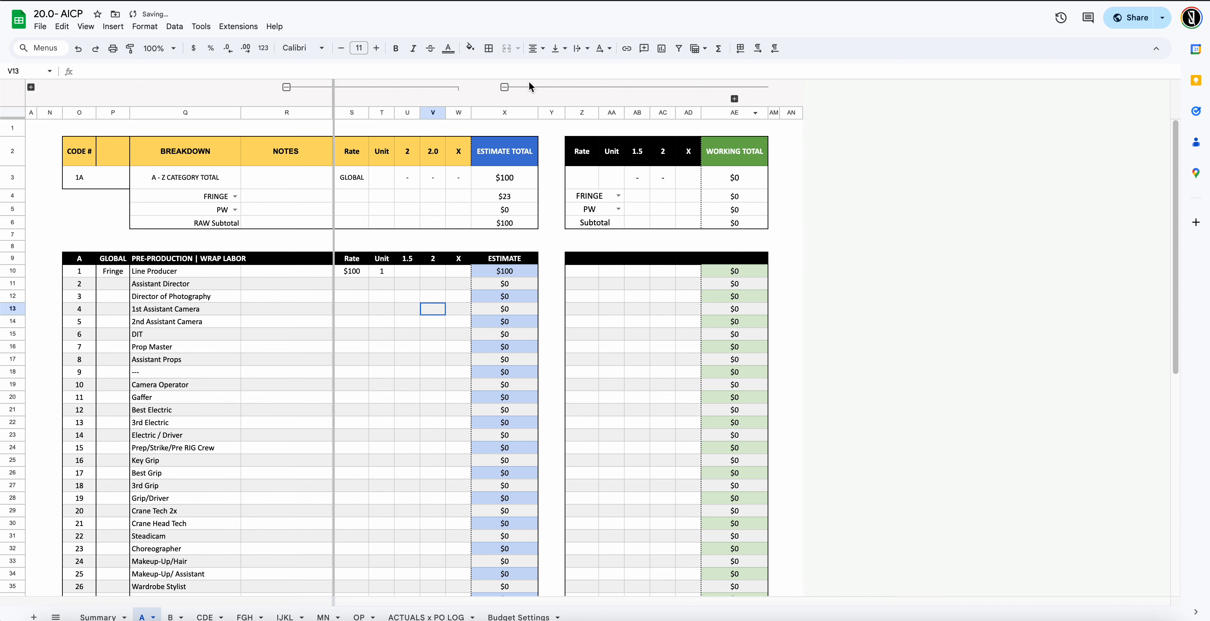
scroll(496, 263, "down", 6)
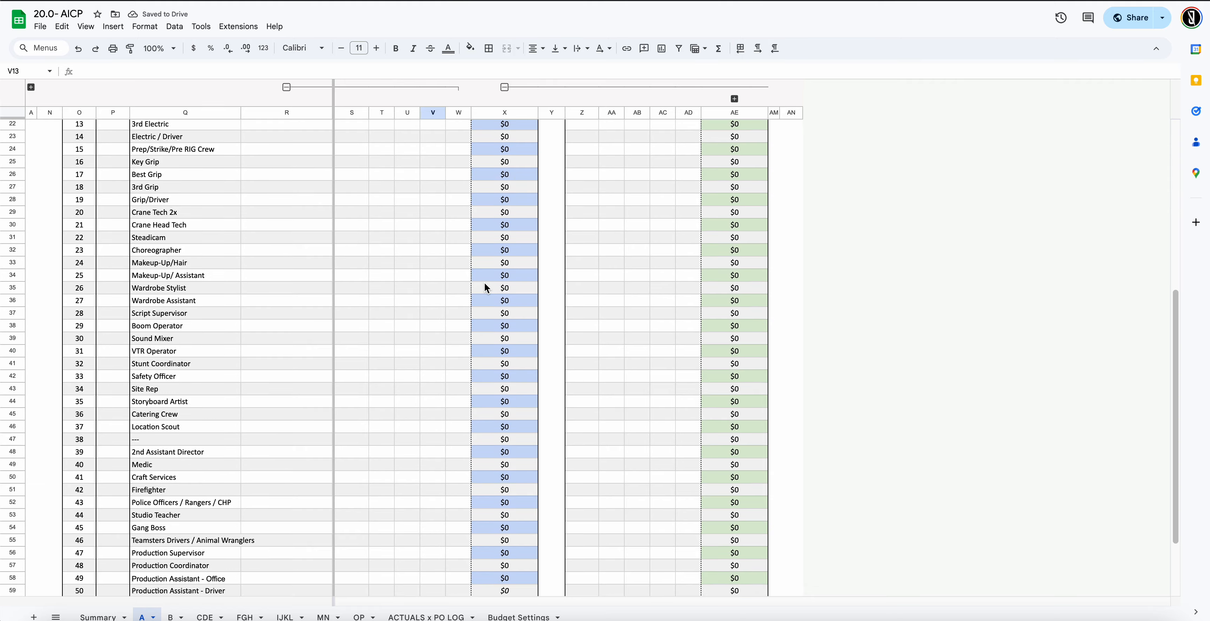
scroll(484, 283, "up", 6)
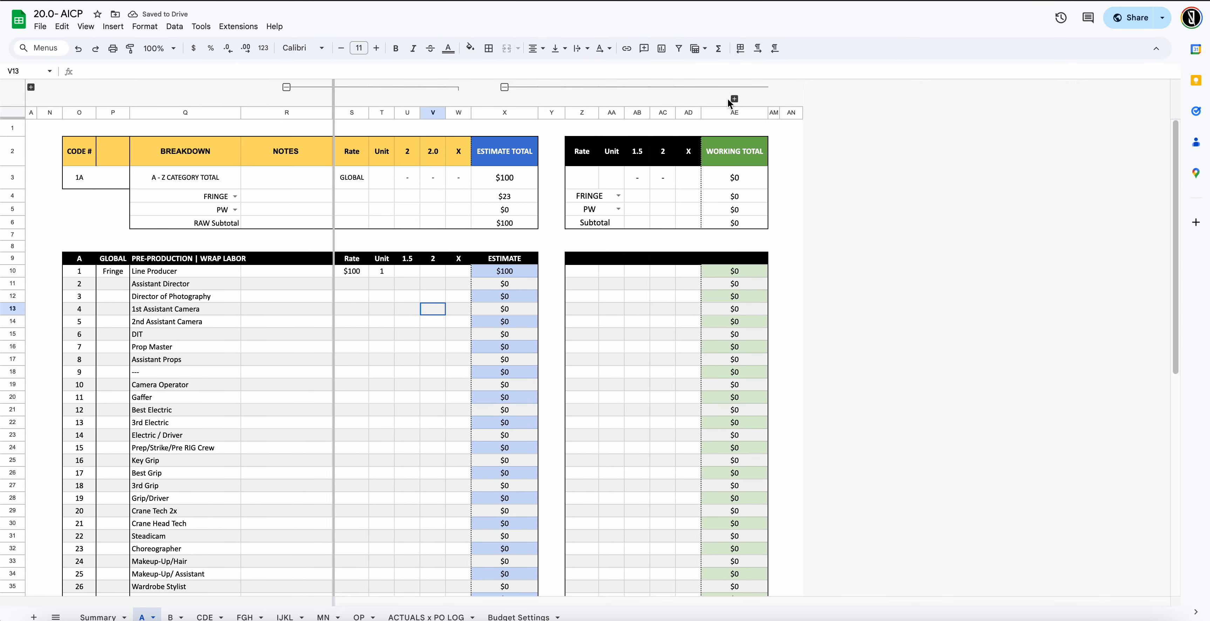
left_click(734, 99)
left_click(542, 305)
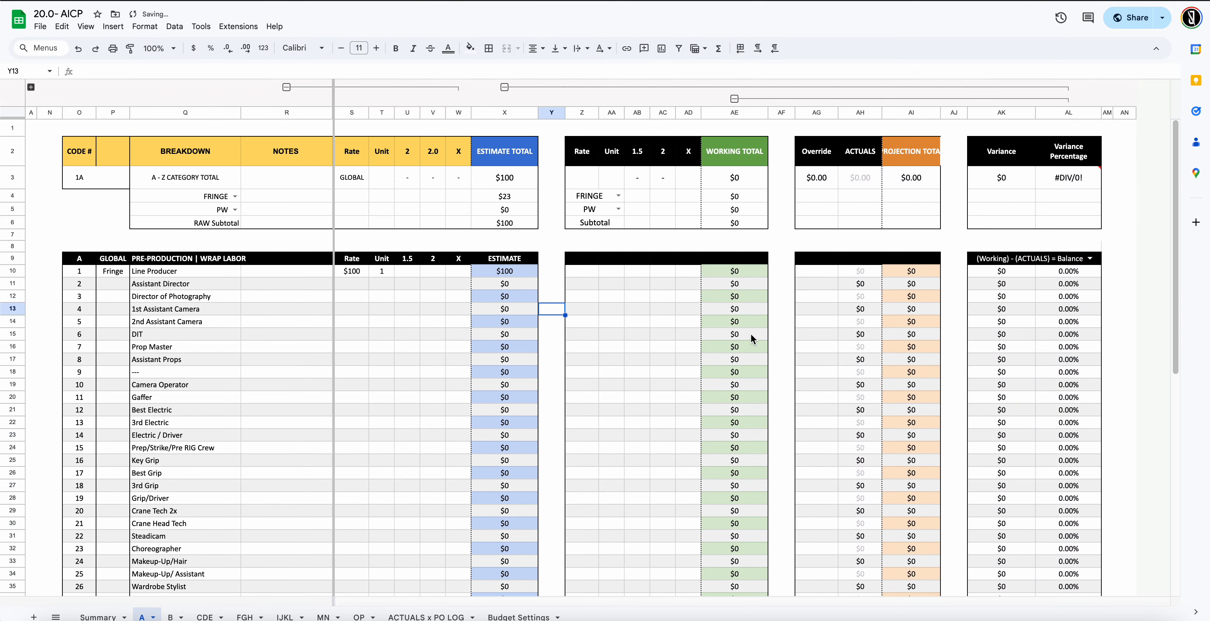
Look through the category A labor rows across the estimate, working, actuals and variance sections
scroll(718, 343, "down", 8)
scroll(685, 463, "up", 4)
scroll(685, 462, "up", 5)
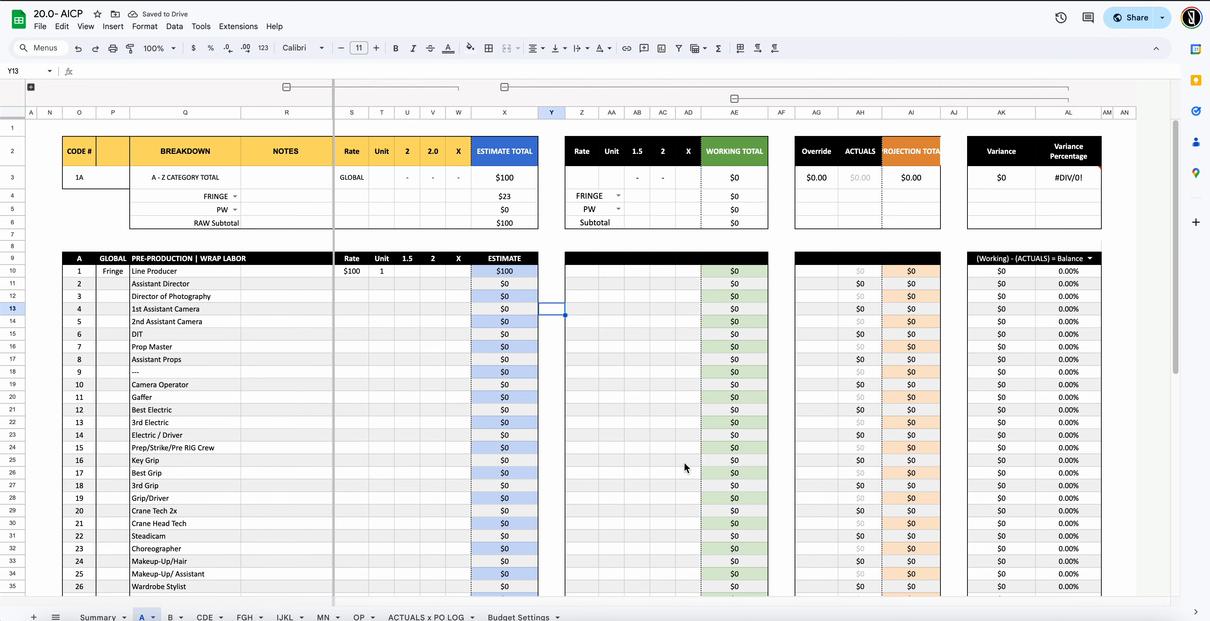
scroll(684, 463, "down", 5)
scroll(683, 463, "up", 5)
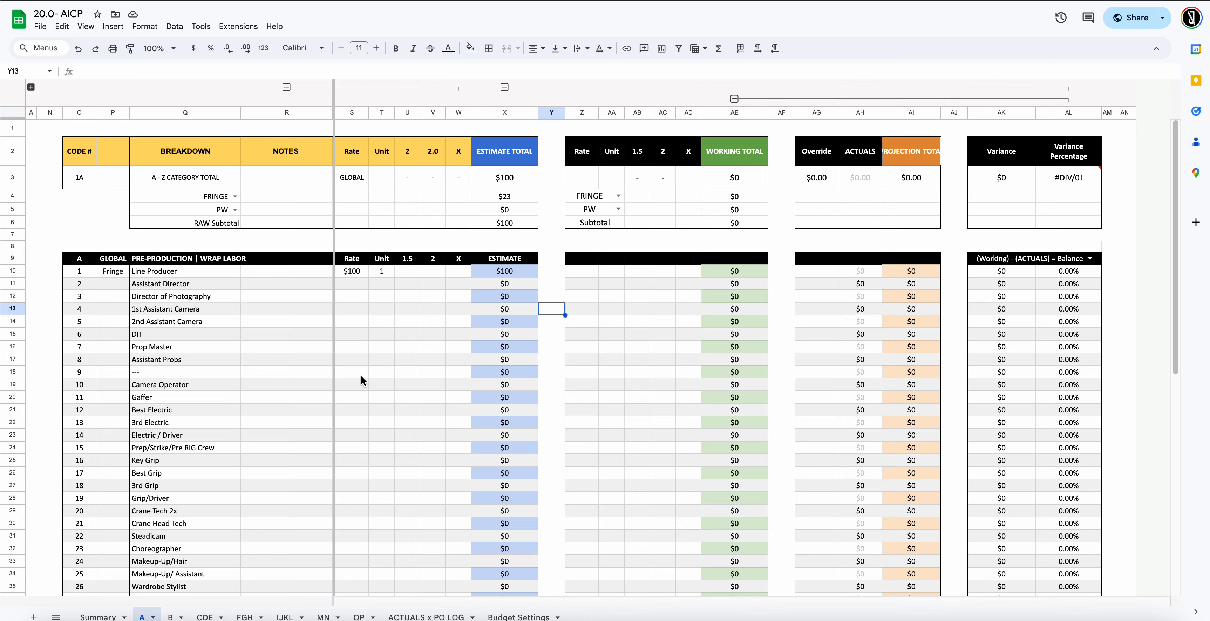
scroll(360, 391, "down", 15)
scroll(358, 403, "up", 10)
scroll(359, 400, "up", 3)
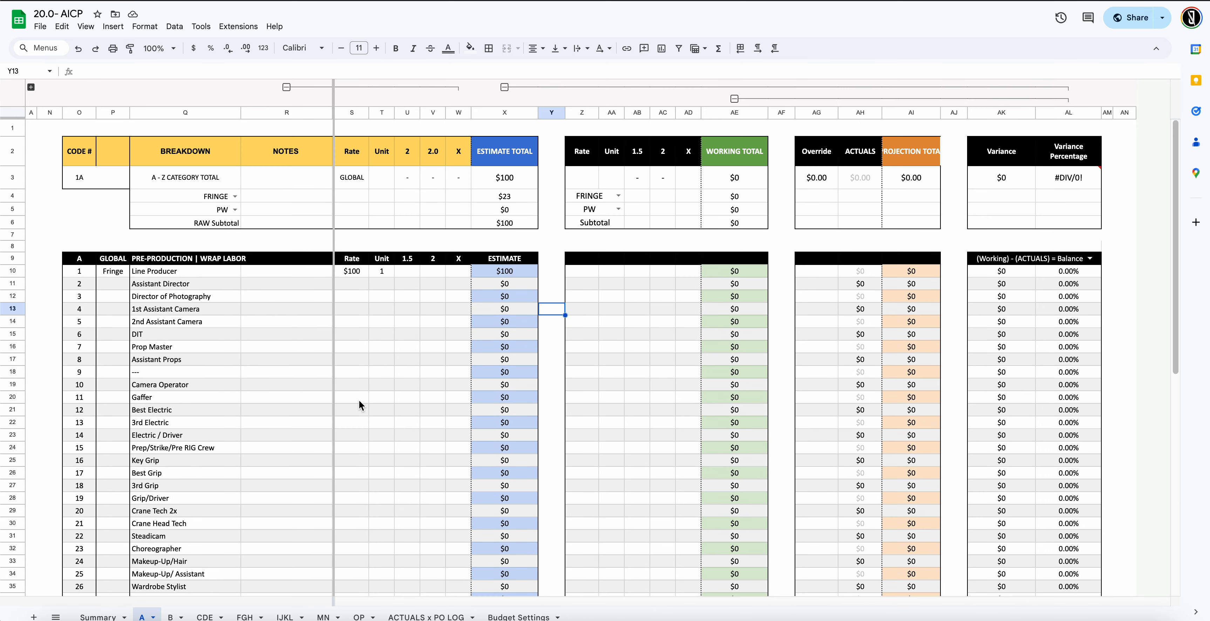
scroll(368, 260, "down", 5)
scroll(208, 285, "up", 5)
Examine the CODE # and BREAKDOWN headings in row 2 and the Unit, 1.5 and 2 headings in row 9
left_click(95, 145)
left_click_drag(97, 155, 221, 160)
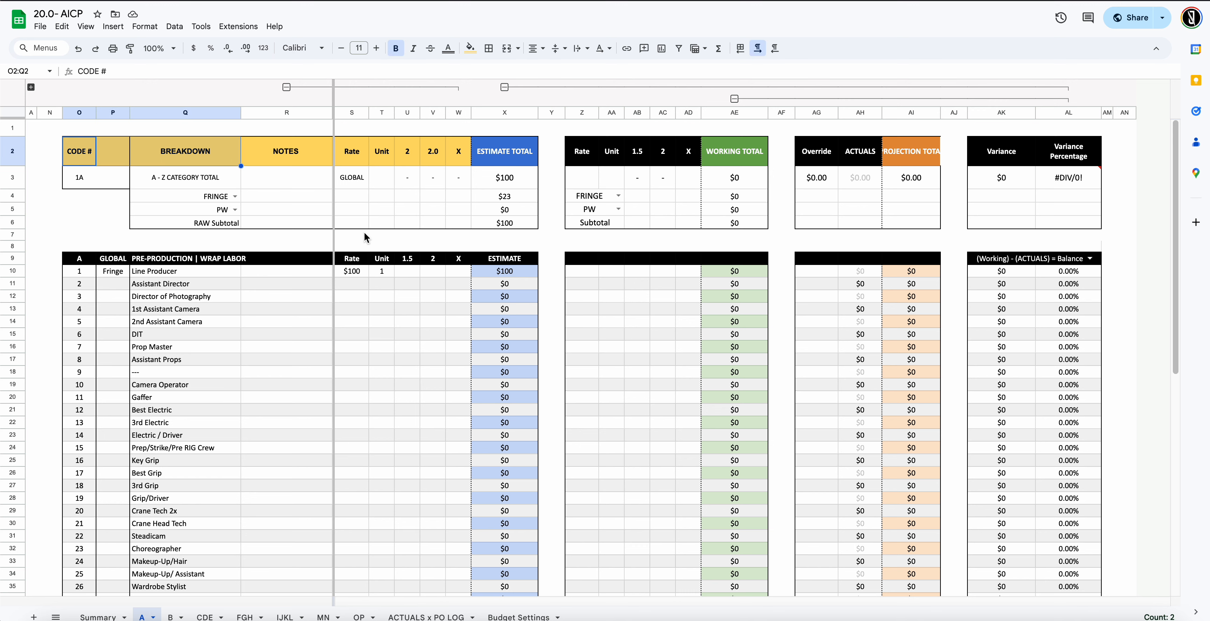
left_click(383, 261)
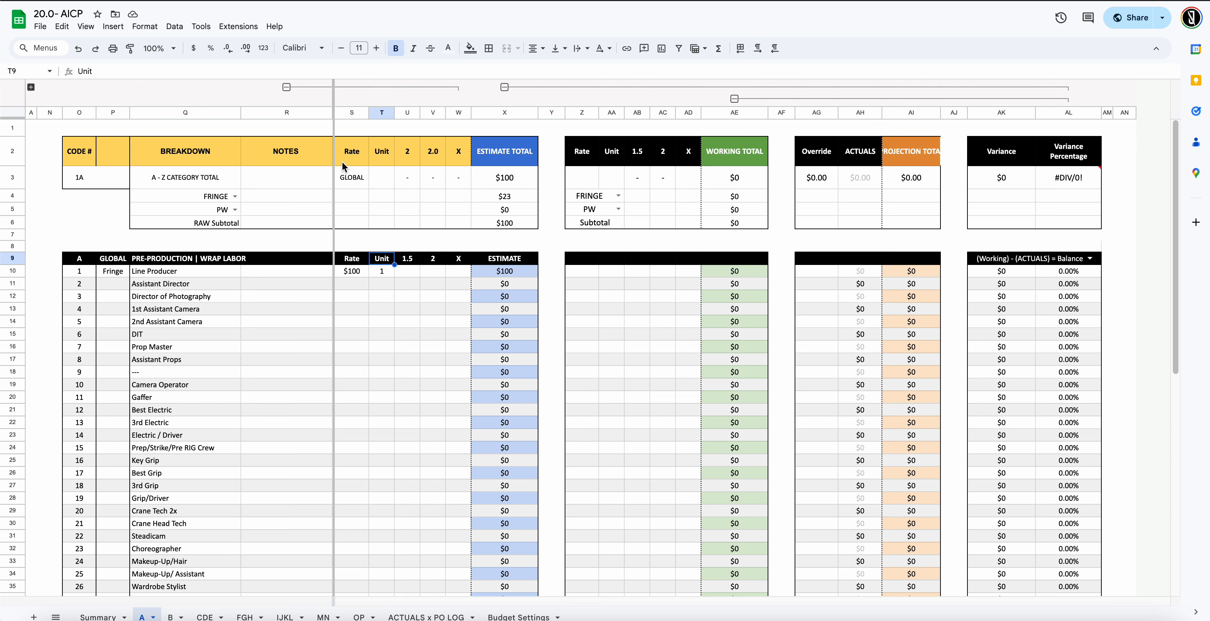
left_click_drag(408, 258, 433, 261)
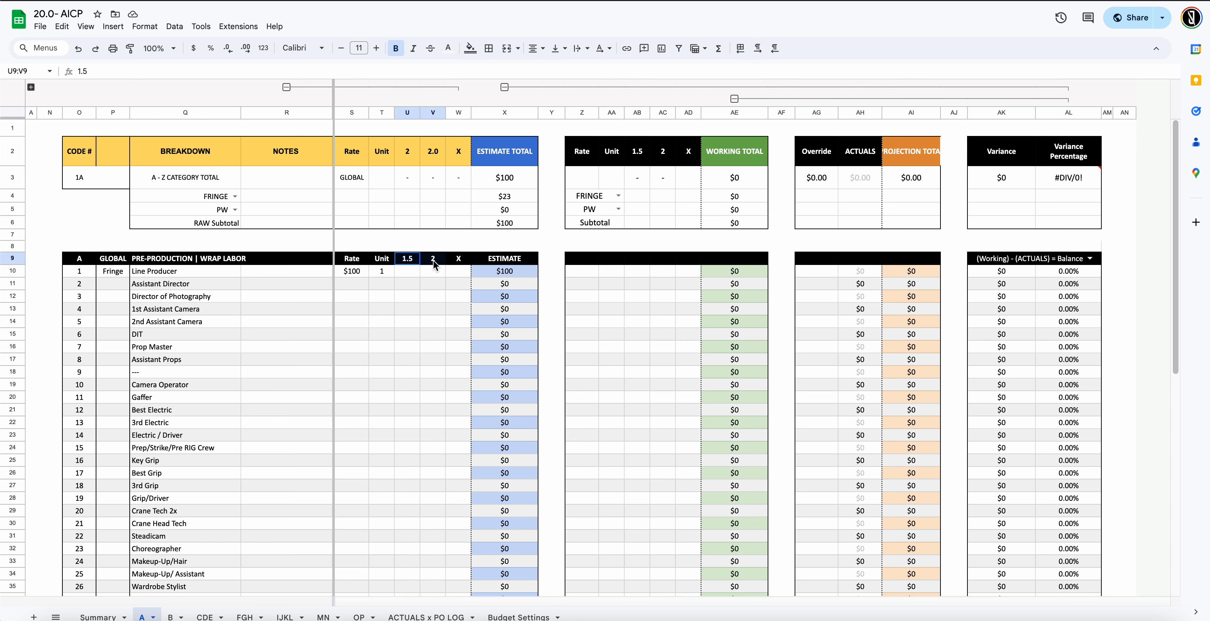
left_click(409, 259)
left_click(413, 272)
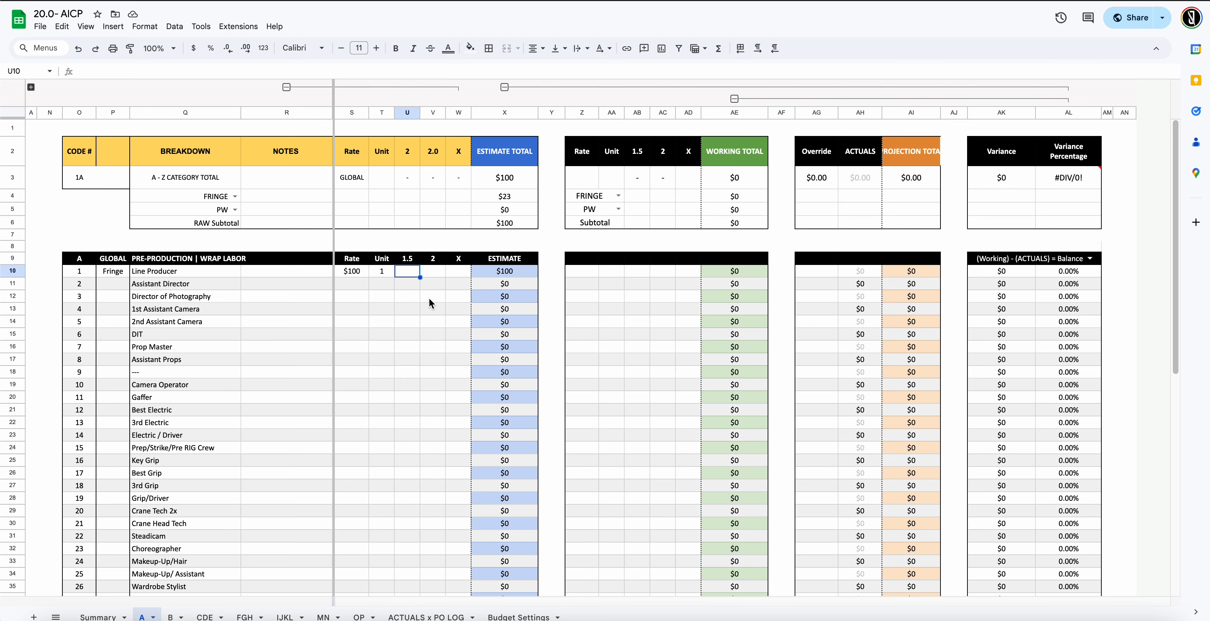
scroll(414, 282, "down", 10)
scroll(425, 313, "up", 10)
Replace the overtime heading in cell U9 with the text formula ="1.5"
left_click(405, 258)
double_click(407, 258)
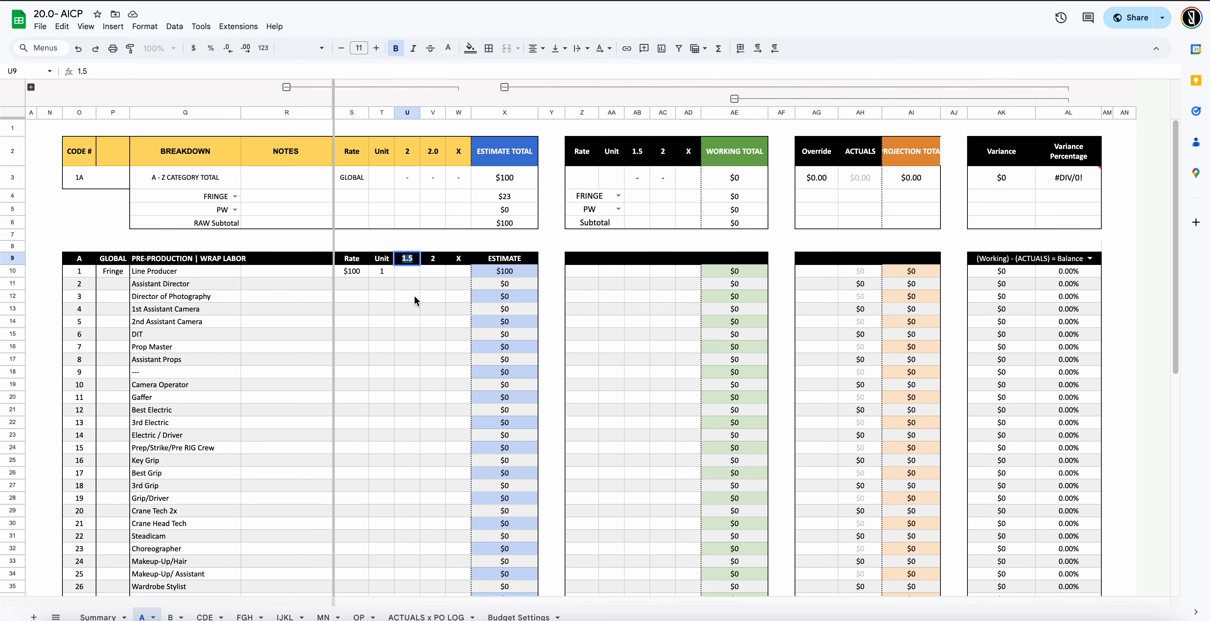
left_click(414, 296)
left_click(407, 258)
type("=")
type("'")
type("1.5")
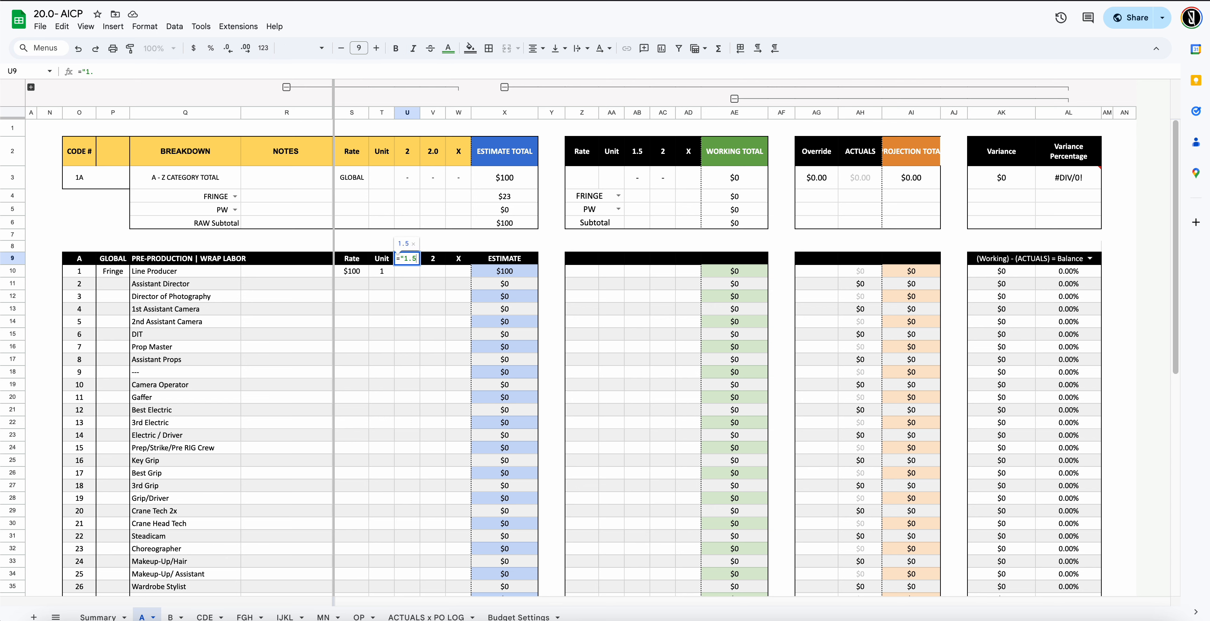
type("\"")
key("Return")
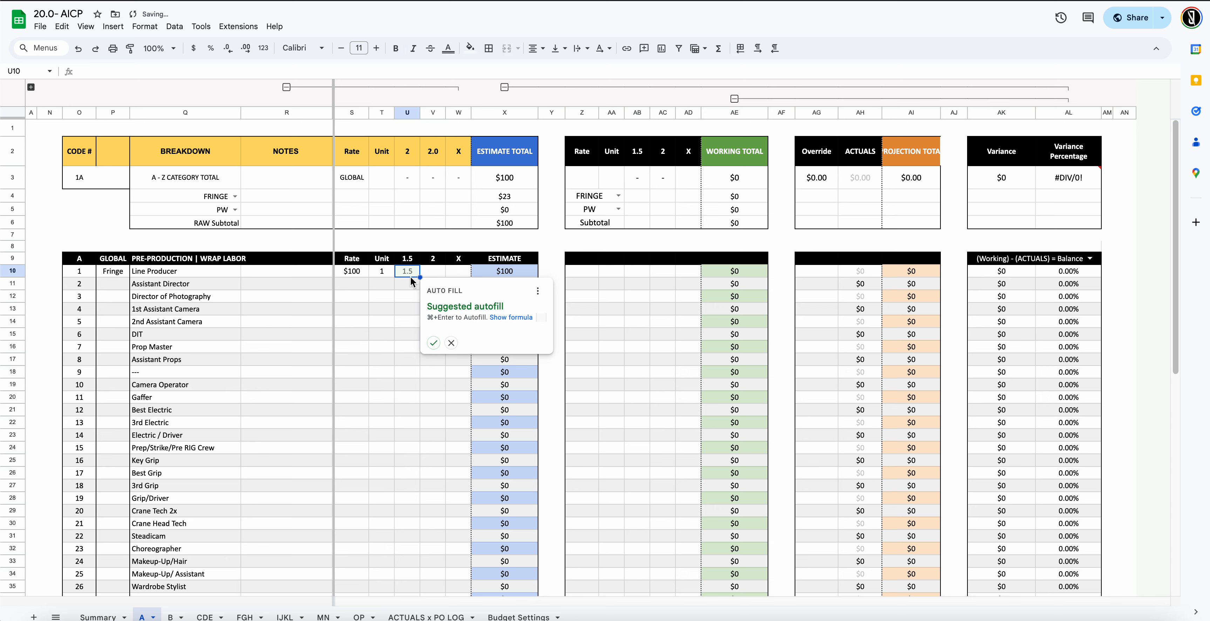
Enter 5.6 in cell U11 for Assistant Director and display column U with one decimal place
left_click(412, 262)
left_click_drag(410, 274, 410, 292)
left_click(411, 284)
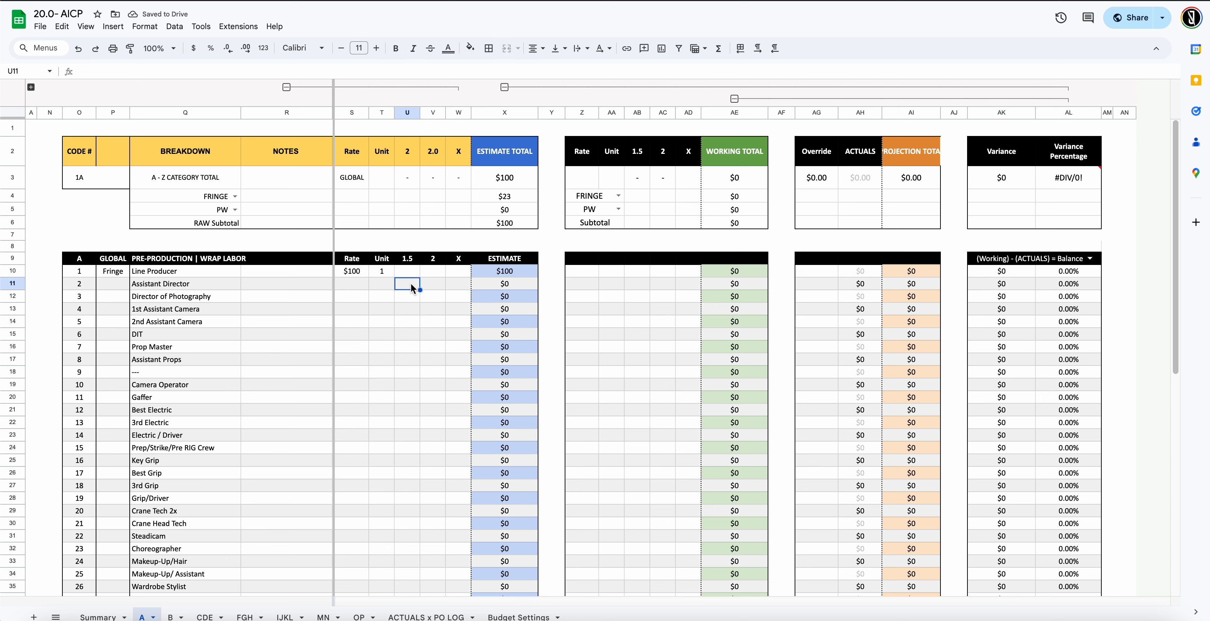
type("5.6")
key("Return")
key("Up")
left_click(409, 113)
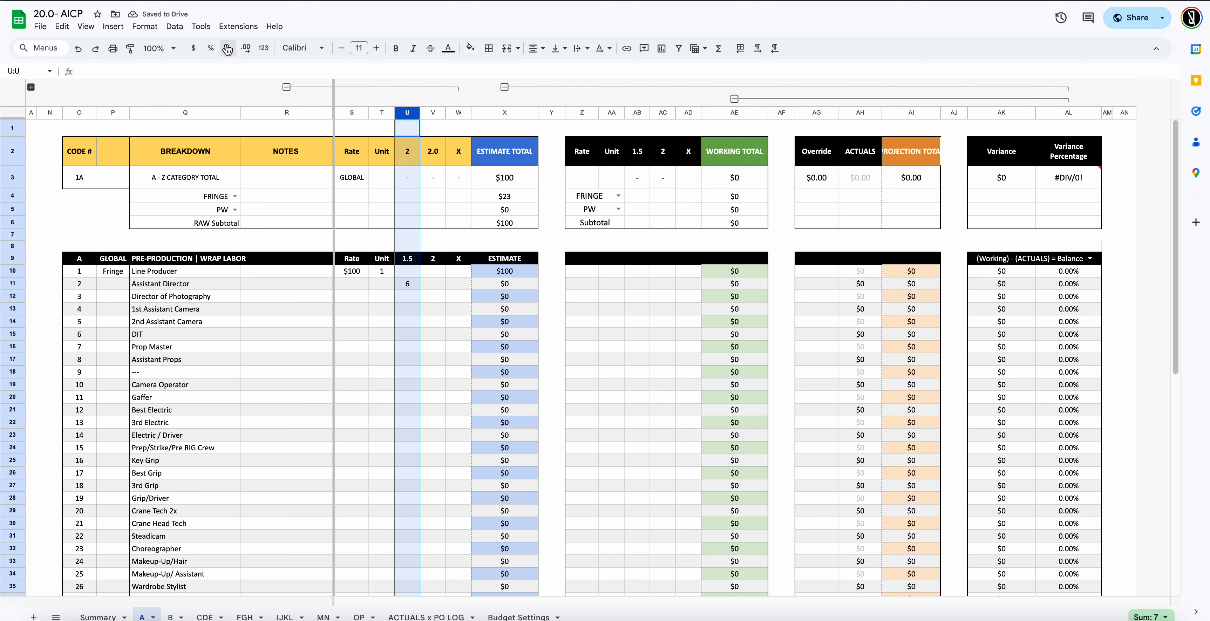
left_click(243, 51)
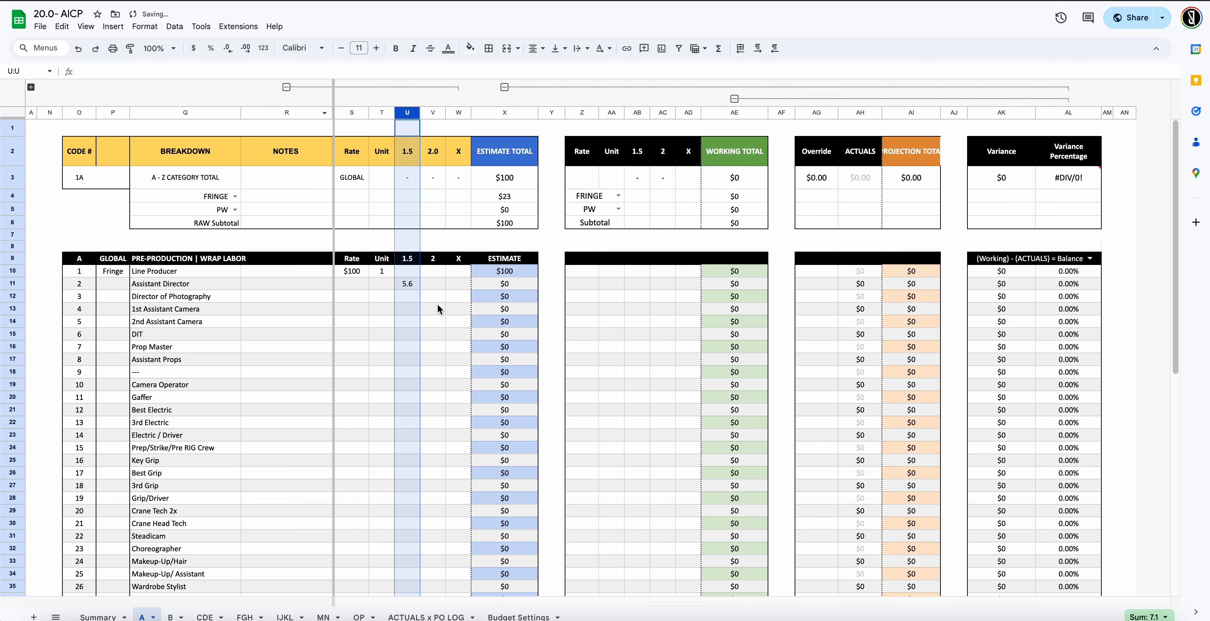
Examine the row 9 headings one by one, from the category letter and GLOBAL through Rate, Unit, 1.5, 2 and X to ESTIMATE
left_click(408, 259)
left_click(436, 264)
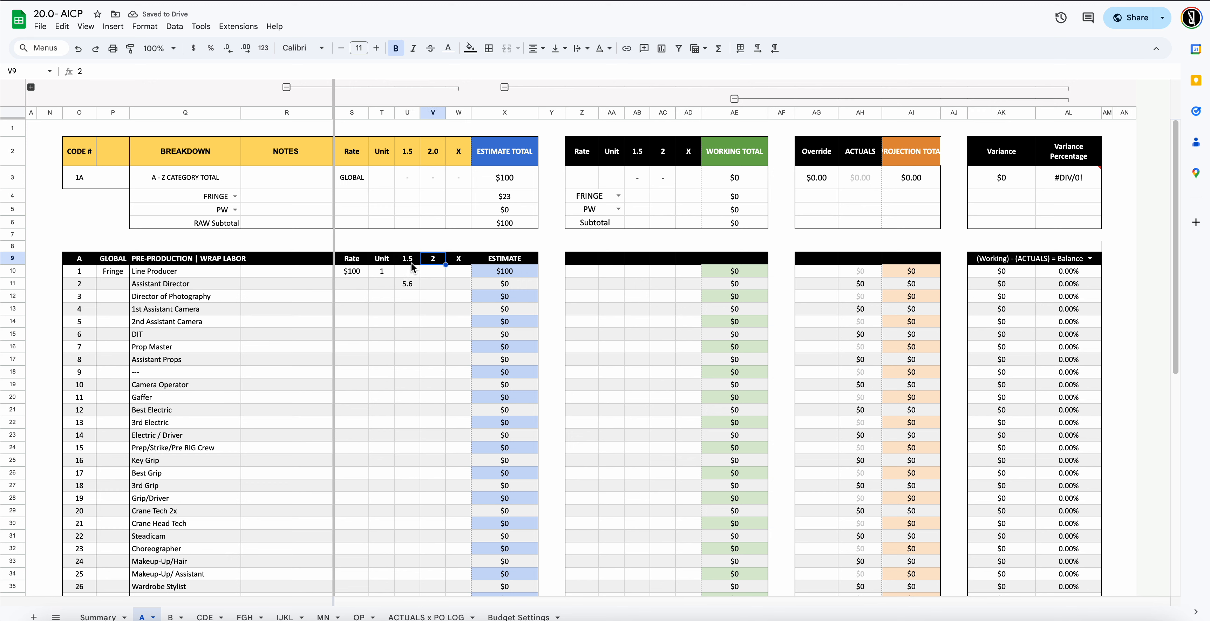
left_click(411, 262)
left_click(437, 264)
left_click(364, 260)
mouse_move(386, 260)
left_mouse_down()
mouse_move(453, 262)
mouse_move(365, 261)
left_mouse_up()
left_click(459, 263)
left_click(444, 262)
left_click(355, 261)
scroll(308, 256, "down", 3)
scroll(308, 254, "up", 3)
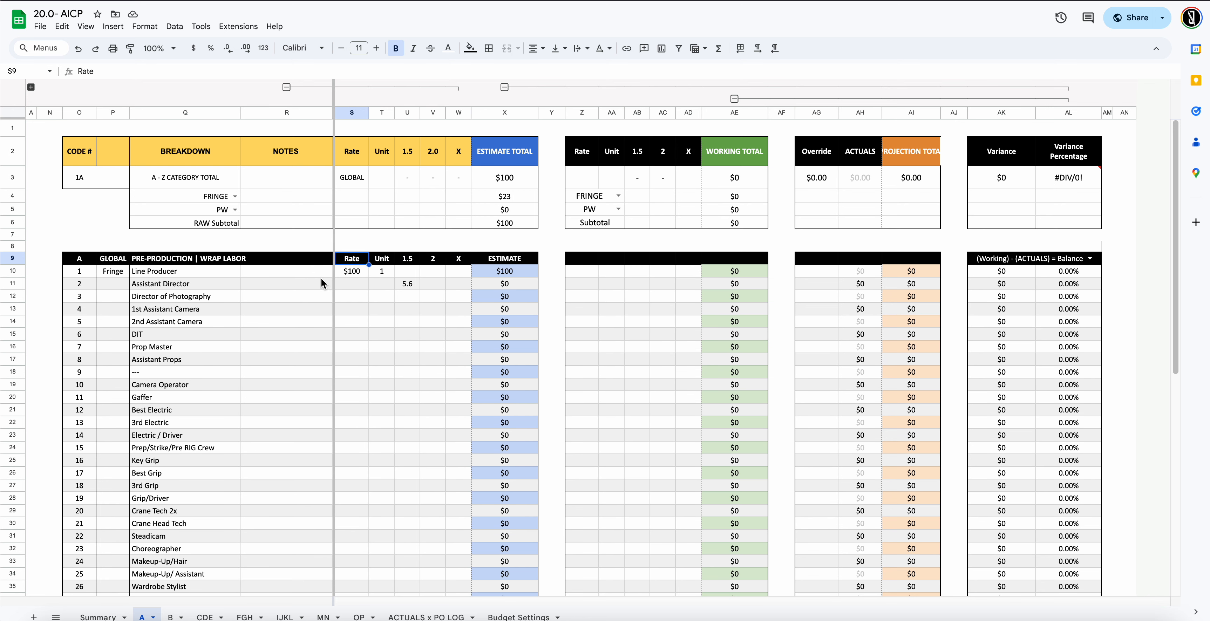
left_click(265, 262)
left_click(217, 262)
left_click(359, 261)
left_click(434, 261)
left_click(459, 263)
left_click(372, 260)
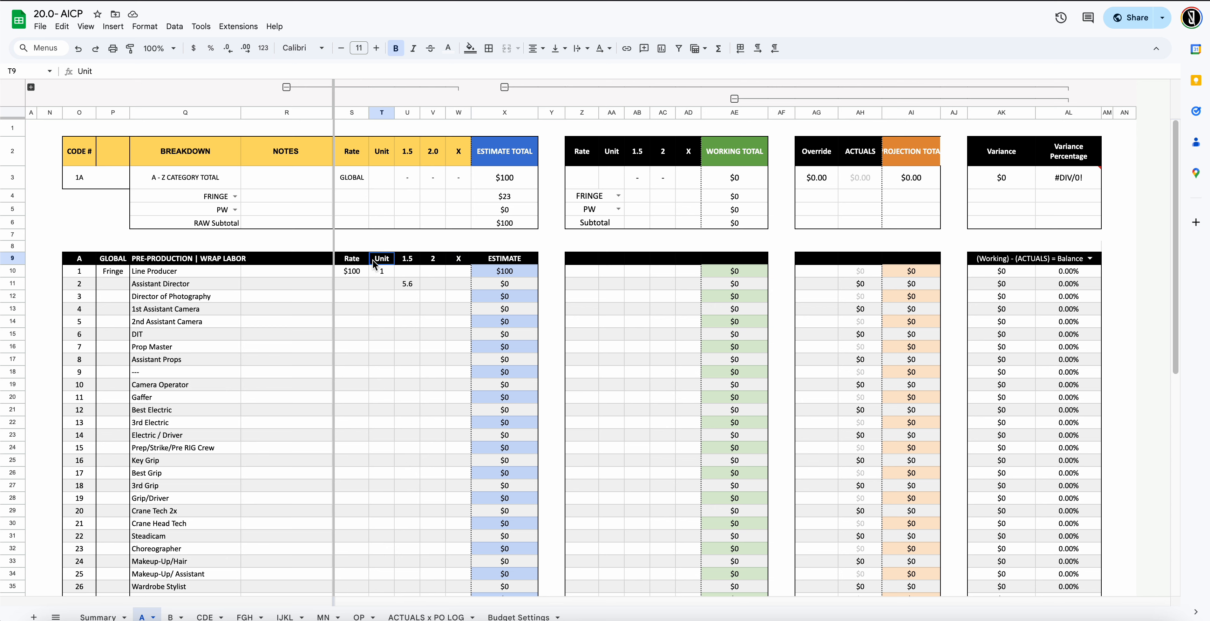
left_click(442, 261)
left_click(458, 261)
left_click(498, 262)
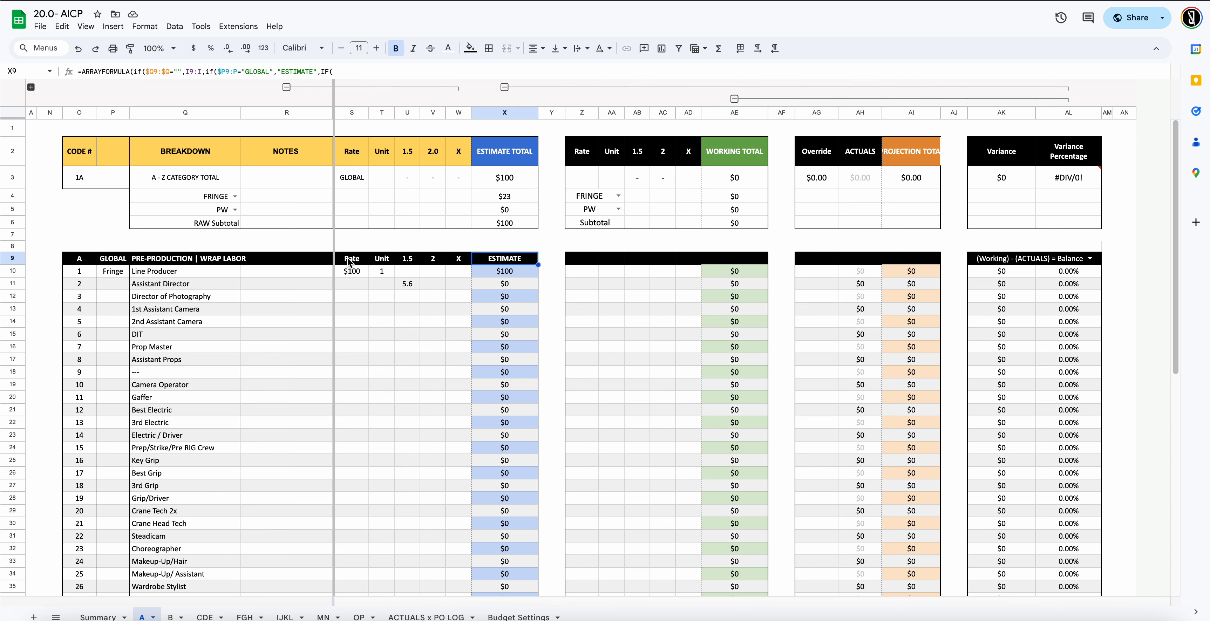
left_click(214, 261)
left_click(109, 261)
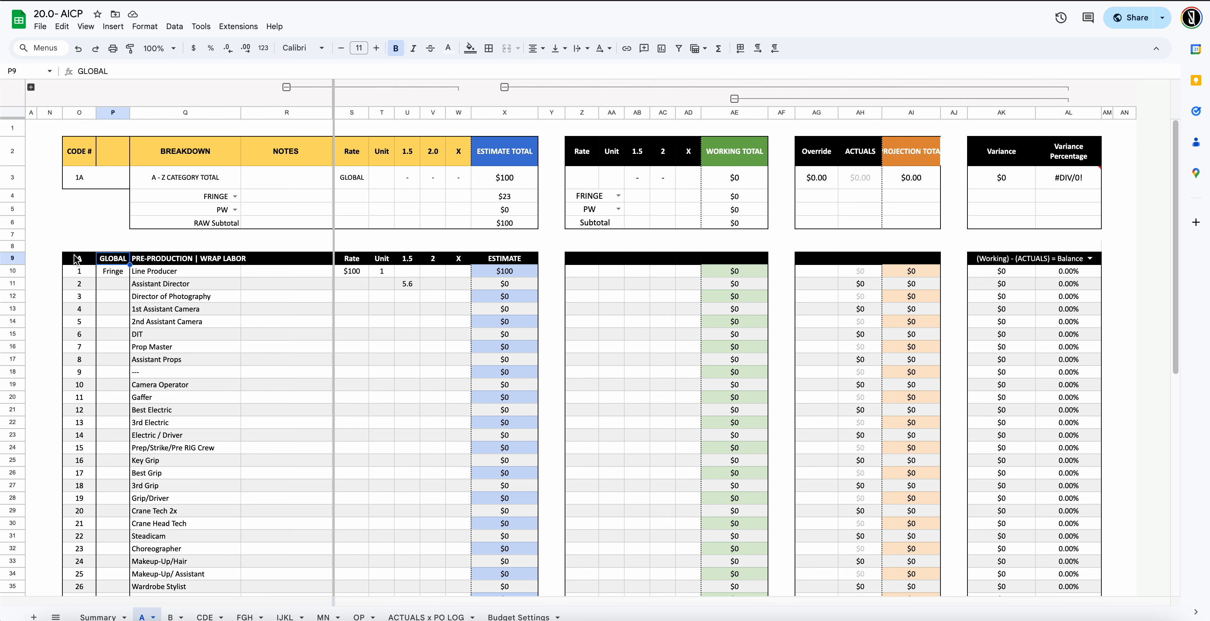
left_click(82, 260)
left_click(366, 261)
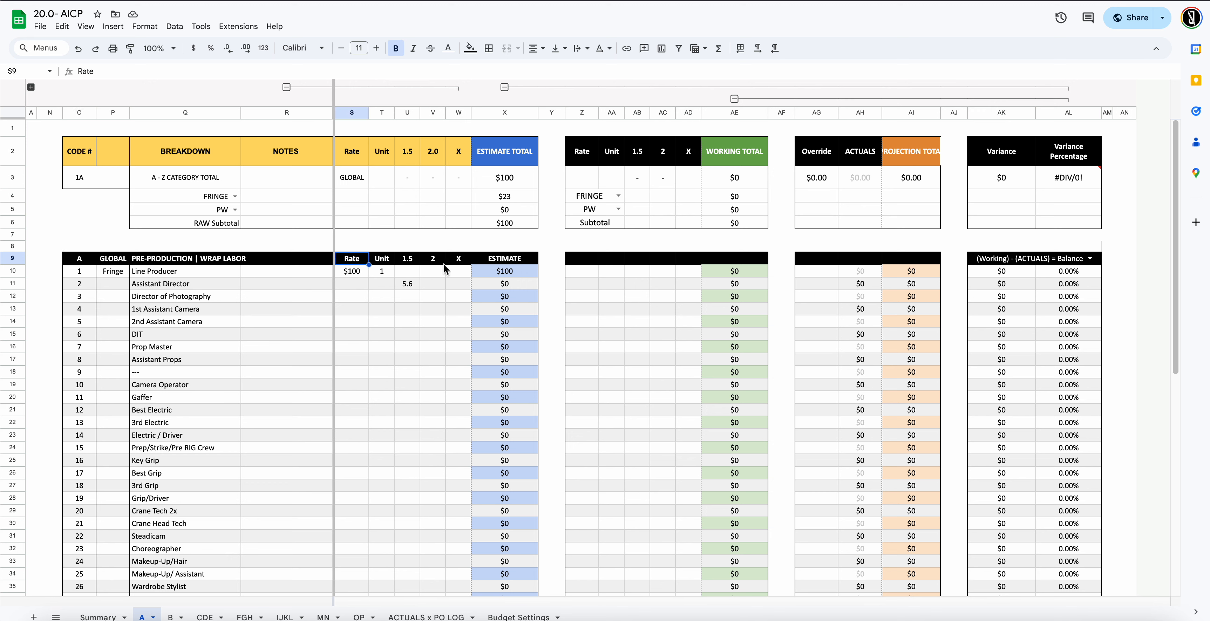
Rename the Unit heading in cell T9 to QT
key("Right")
key("Right")
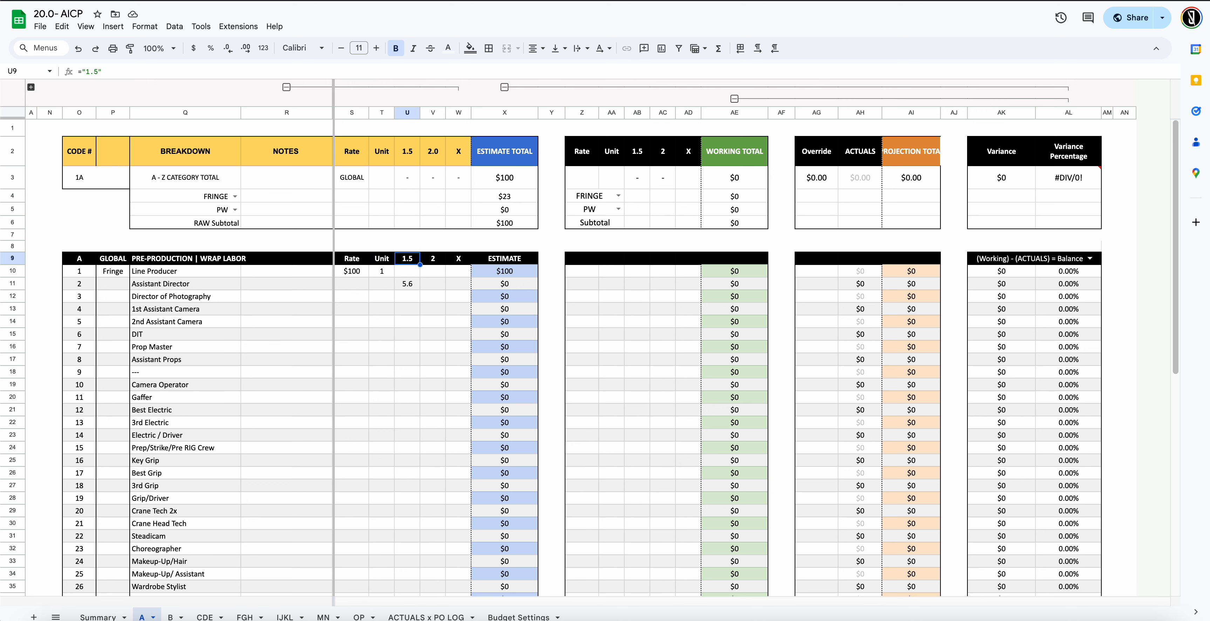
key("Down")
key("Down")
key("Up")
key("Up")
key("Left")
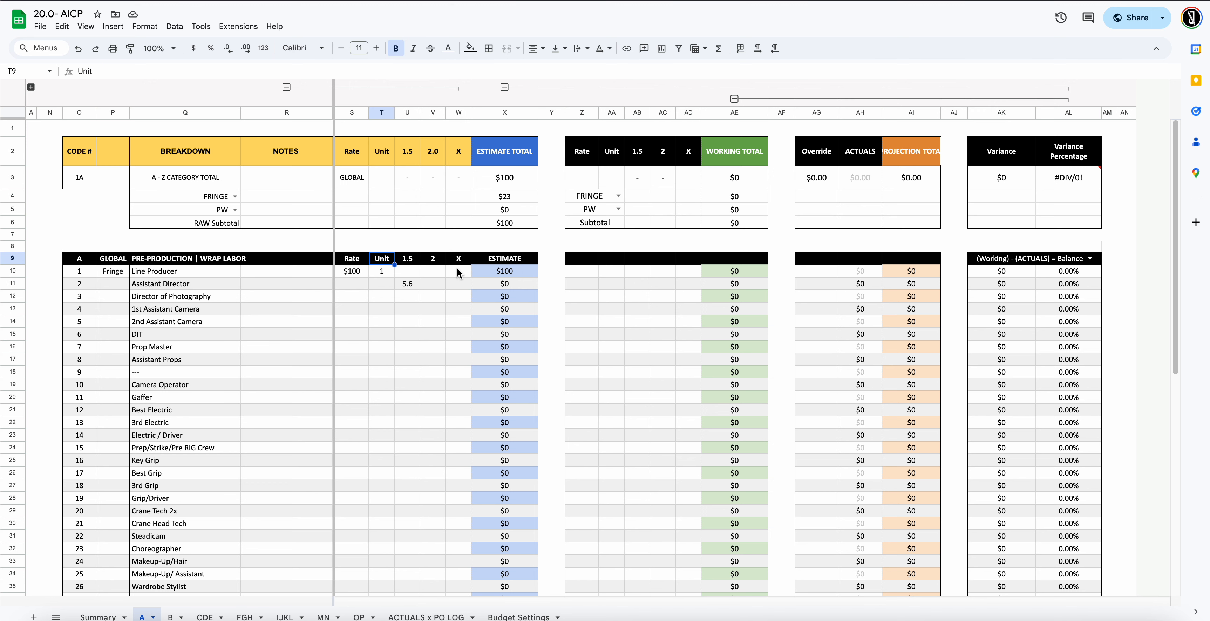
type("QT")
key("Return")
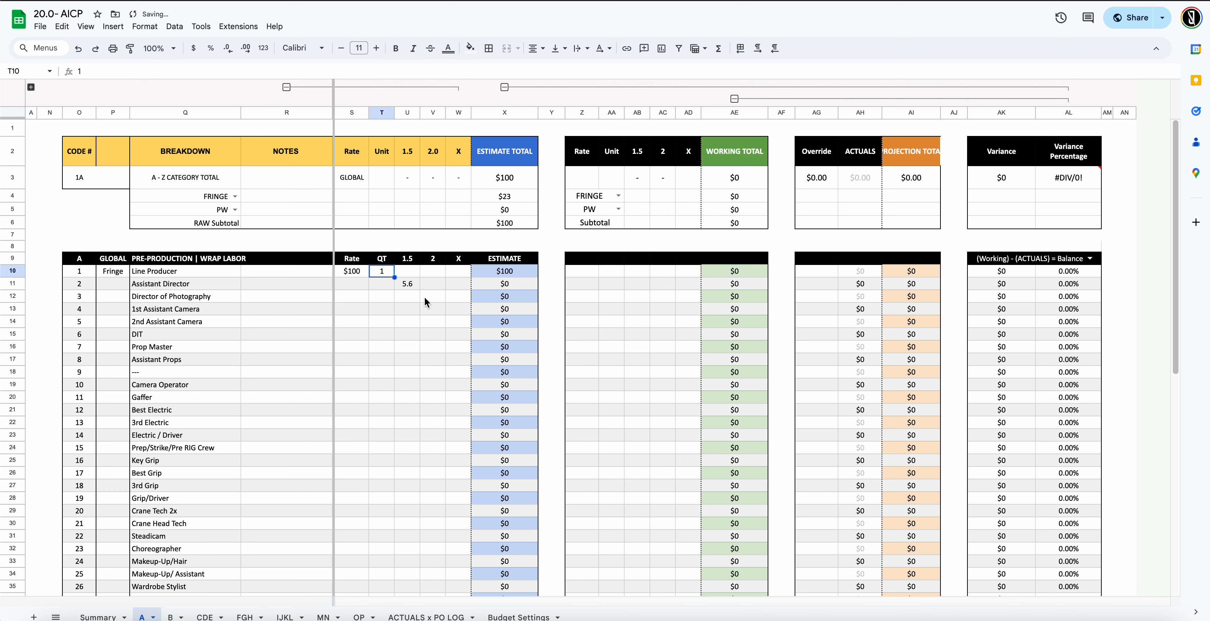
Clear the 5.6 from the Assistant Director's 1.5 column in cell U11
left_click(407, 285)
key("Delete")
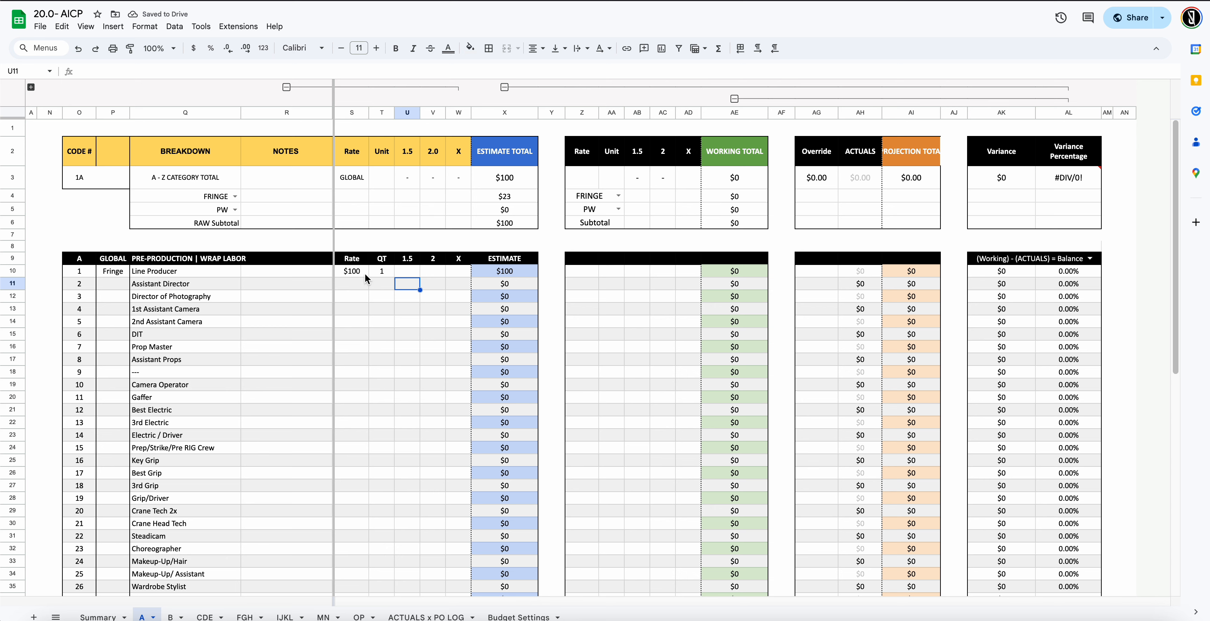
left_click(387, 284)
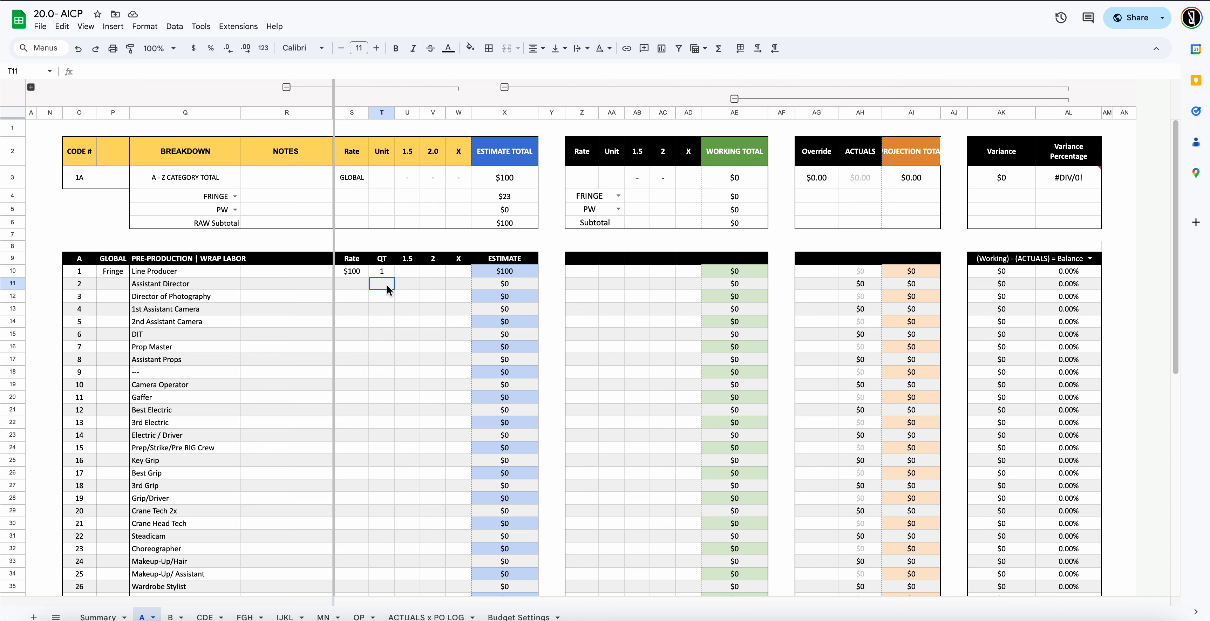
Change the heading in cell T9 to QTY
left_click(385, 263)
left_click(457, 261)
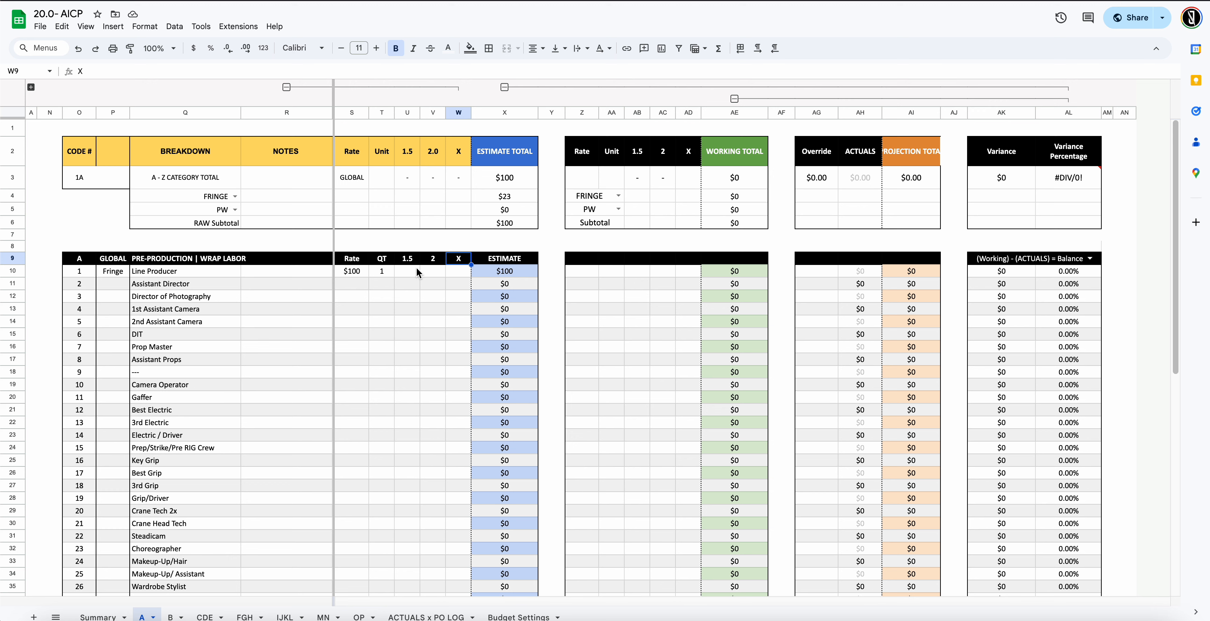
key("Left")
key("Left")
key("Left")
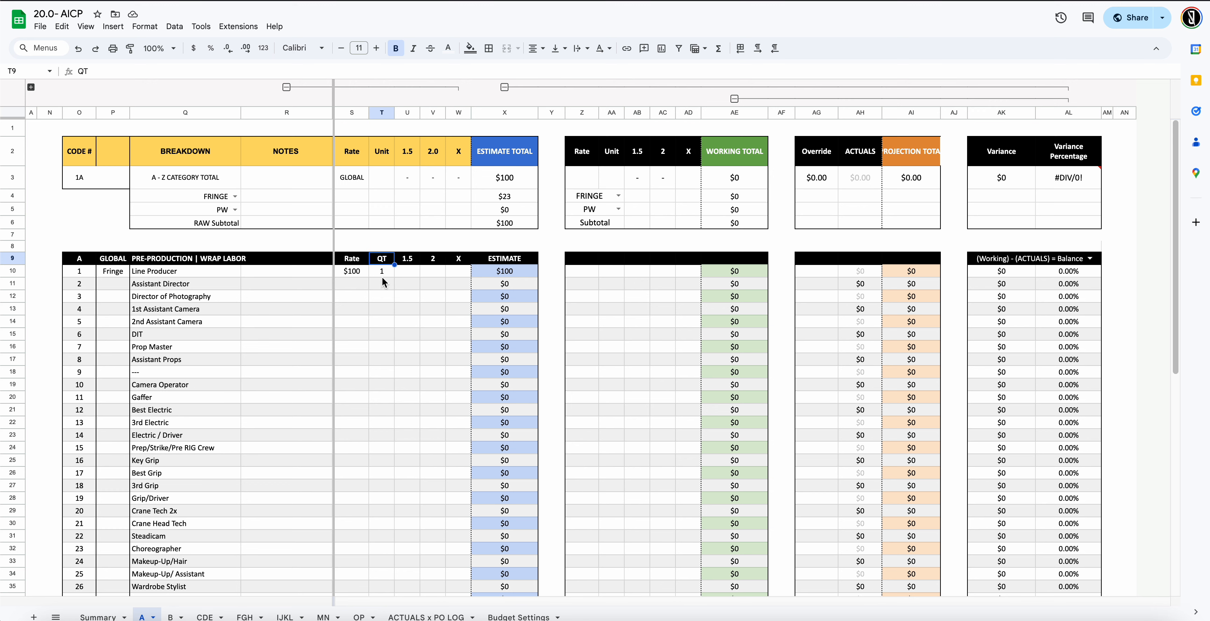
key("Return")
Review the Rate to X cells of the labor rows down to the subtotals, including their row 9 headings
left_click(417, 320)
scroll(372, 278, "down", 3)
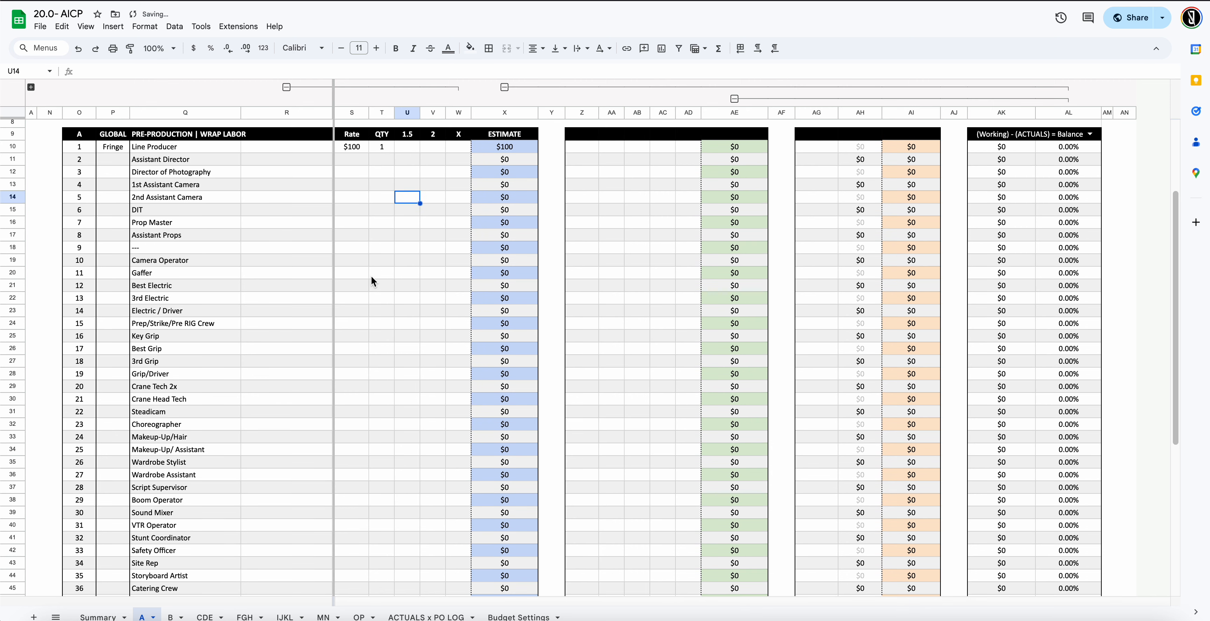
scroll(372, 281, "up", 3)
left_click_drag(358, 272, 453, 286)
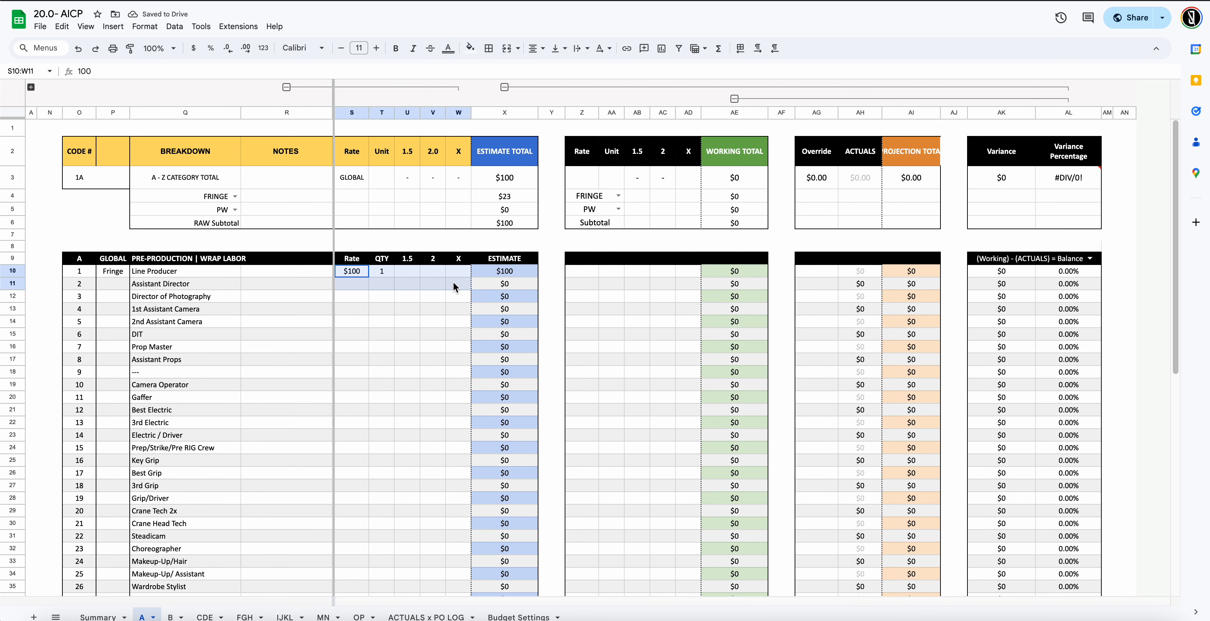
left_click(451, 275)
scroll(393, 328, "down", 10)
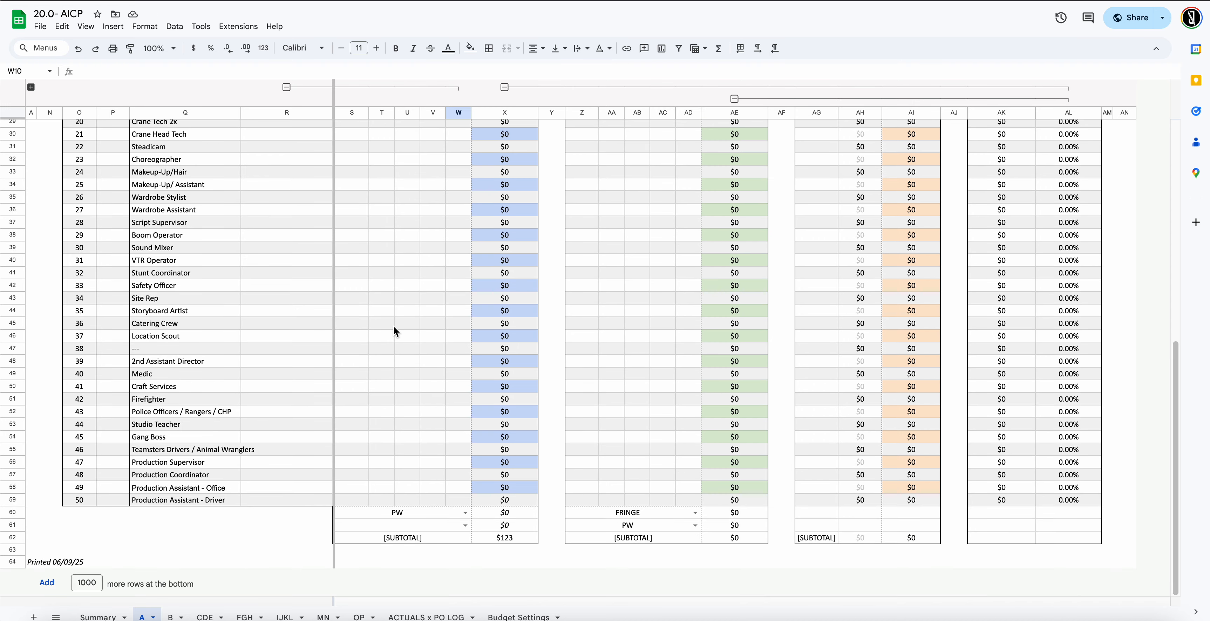
scroll(371, 303, "up", 10)
left_click(362, 276)
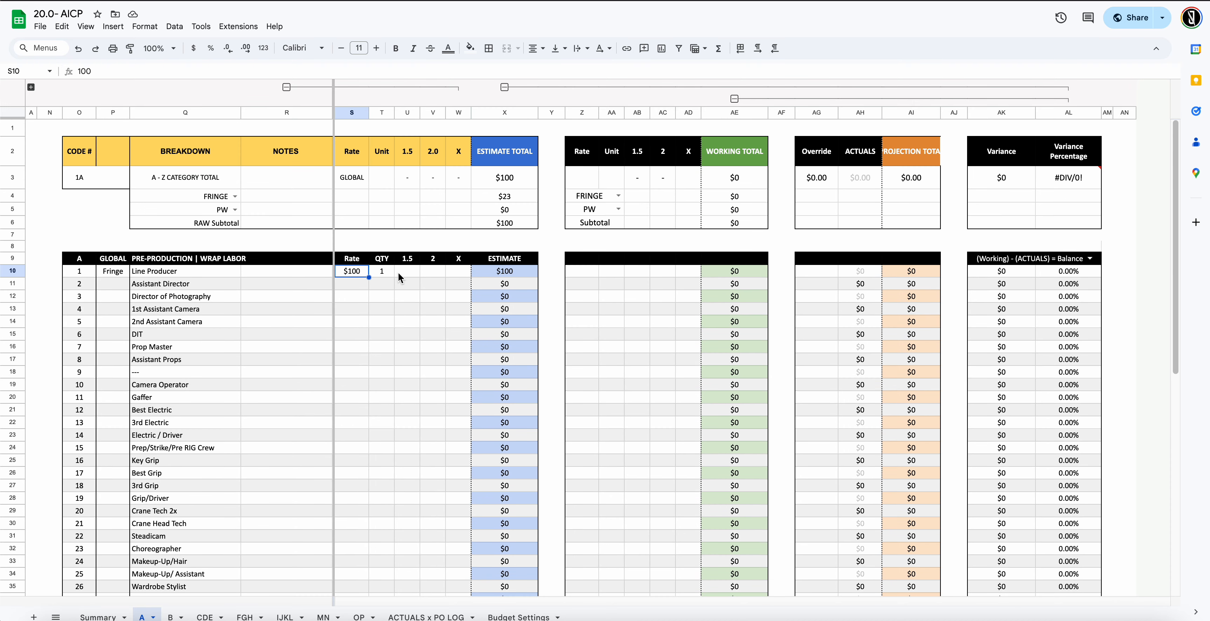
left_click_drag(366, 259, 435, 261)
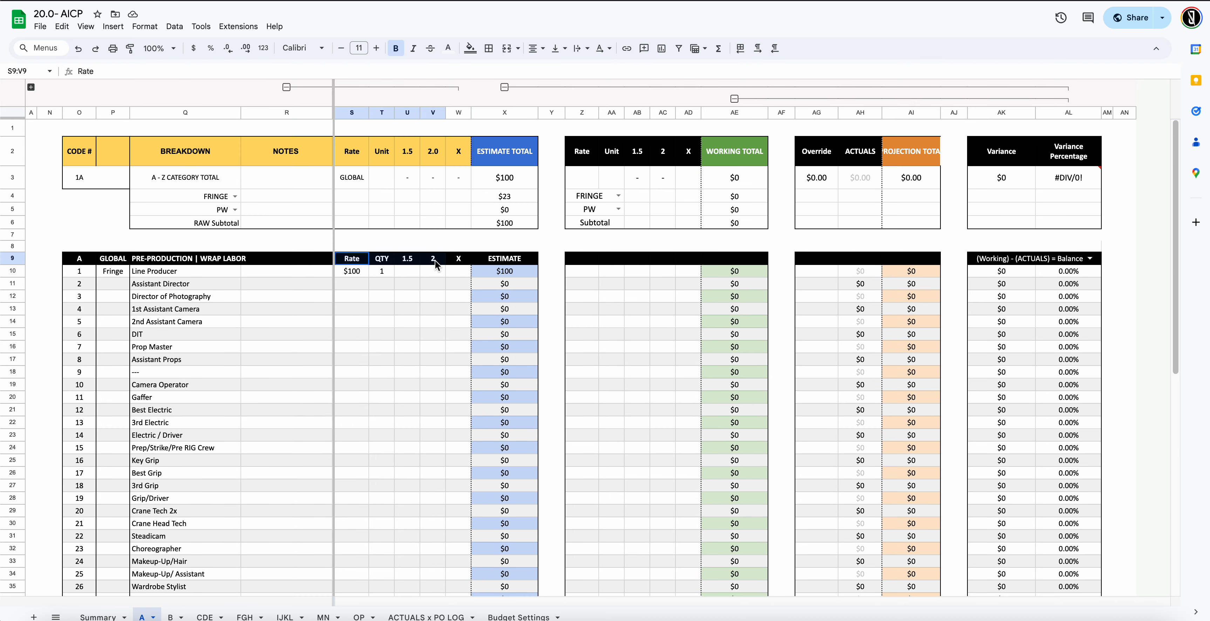
Clear the section headings in cells S9 through W9 of the Pre-Production | Wrap Labor row
left_click(359, 259)
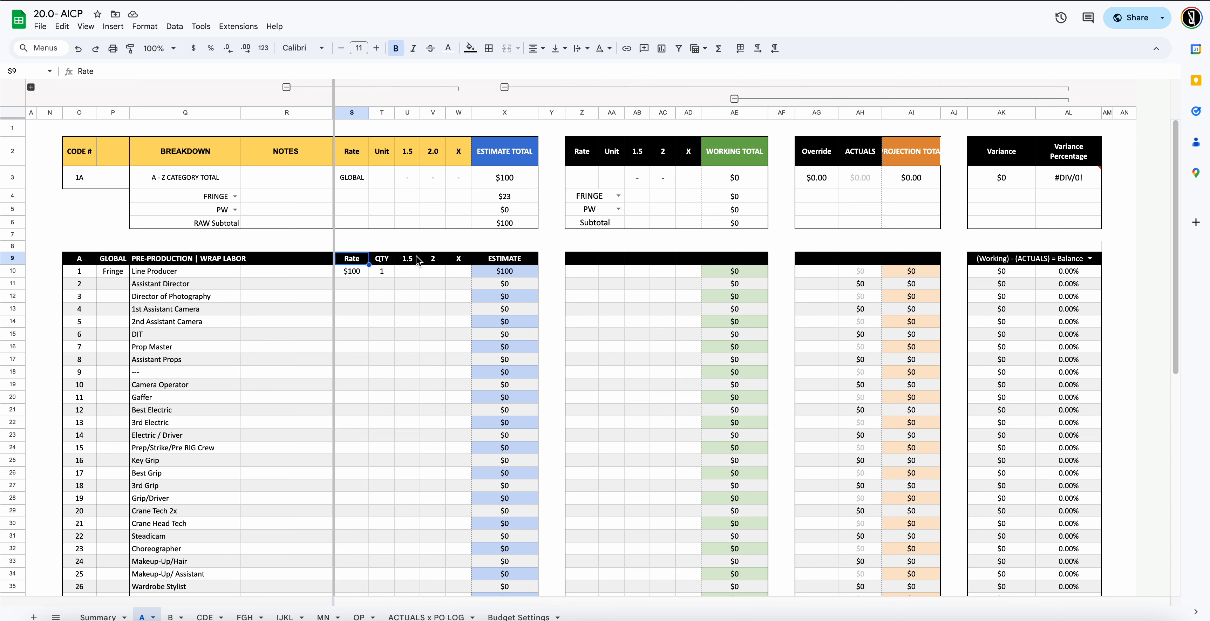
key("Delete")
key("Right")
key("Delete")
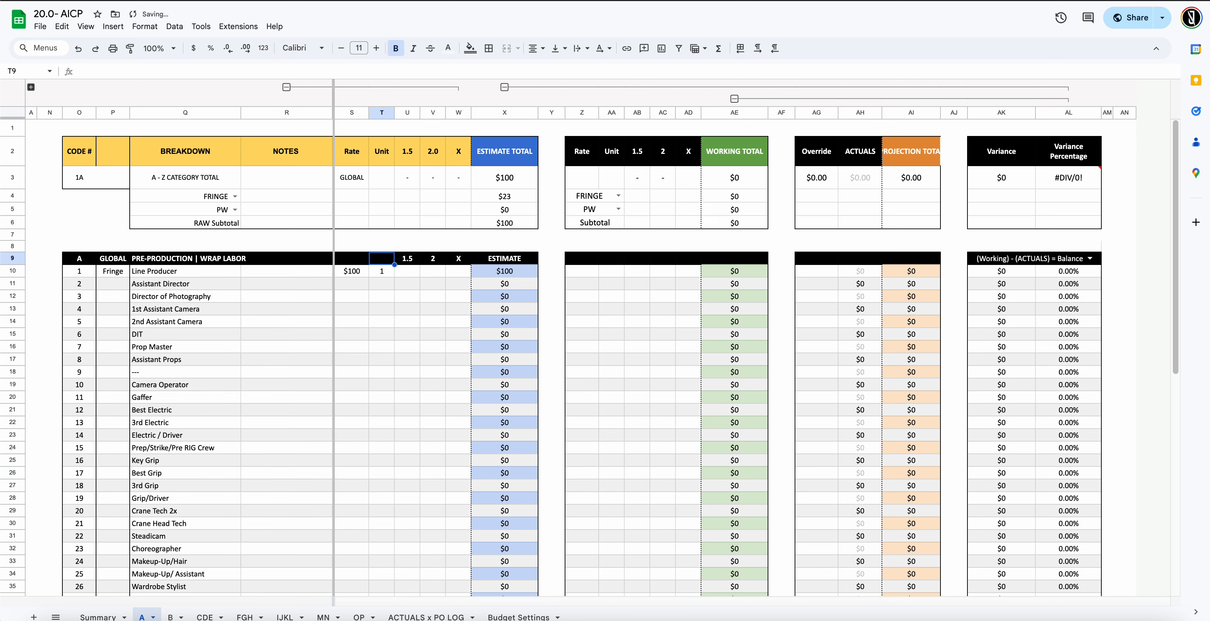
key("Right")
key("Right")
key("Delete")
key("Left")
key("Delete")
key("Right")
key("Right")
key("Delete")
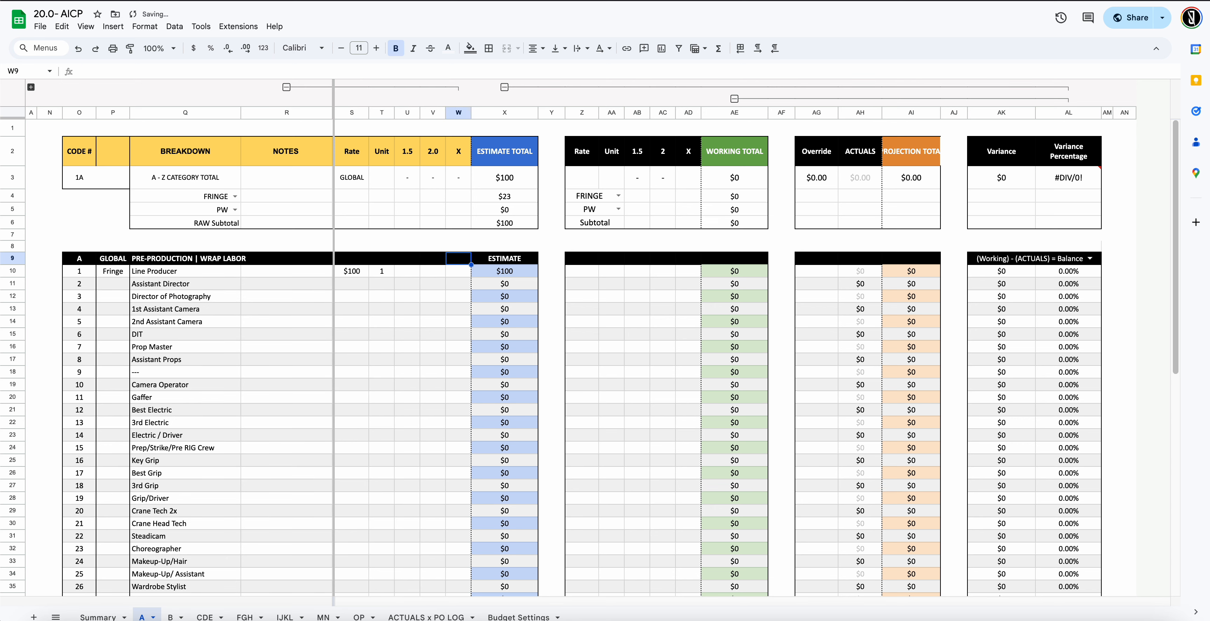
Fill the row 9 section headings from cell S9 with the array formula ={"RATE","QTY","1.5","2","X"}
key("Left")
key("Left")
key("Left")
key("Left")
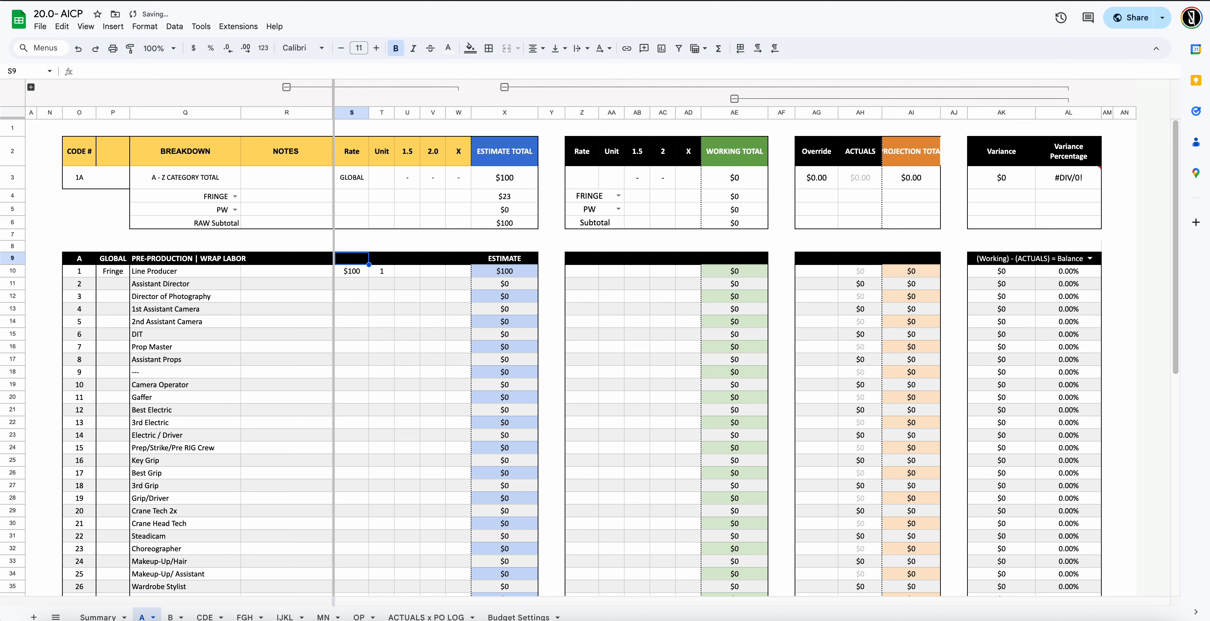
type("={")
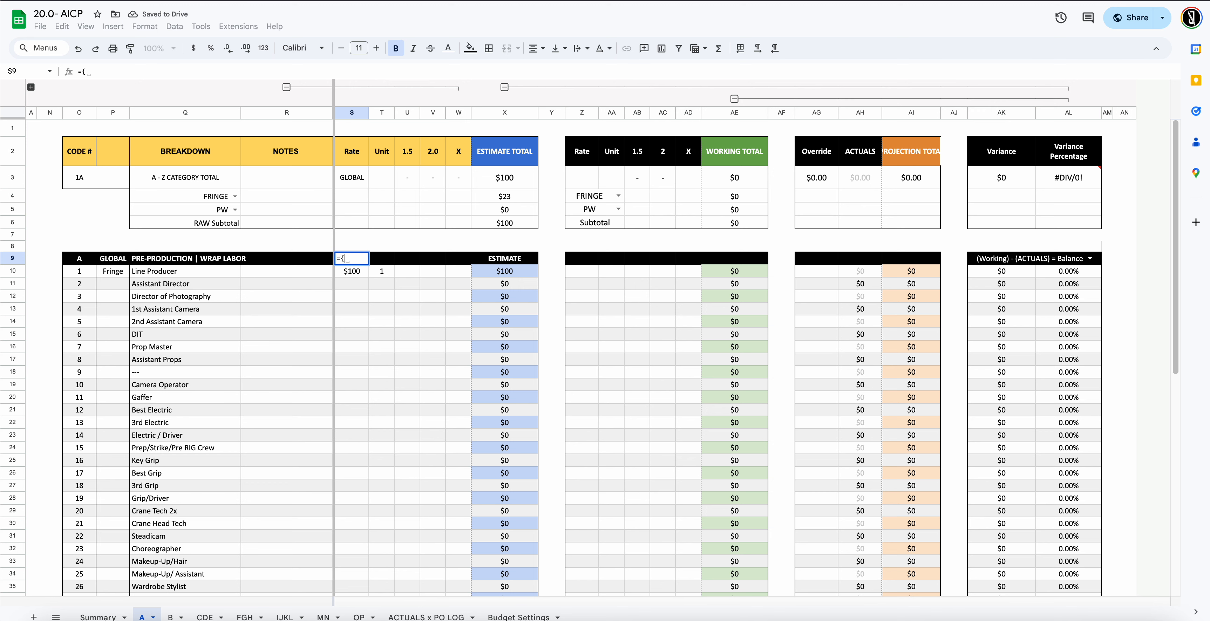
type("\"RATE")
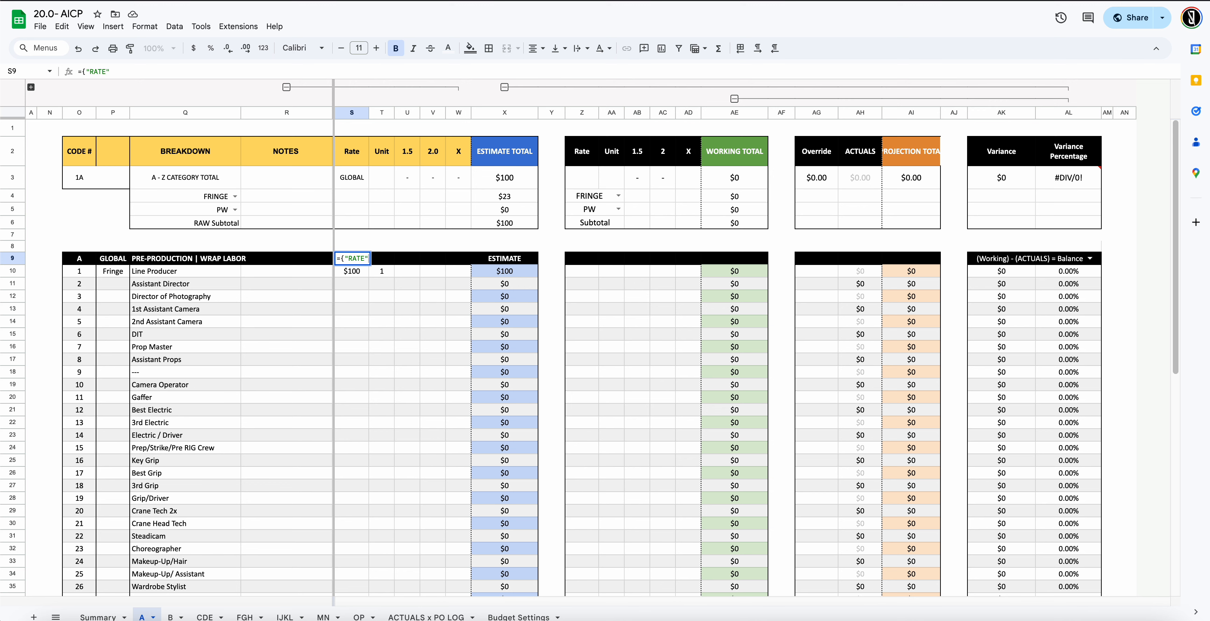
type("\",\"QTY\",\"")
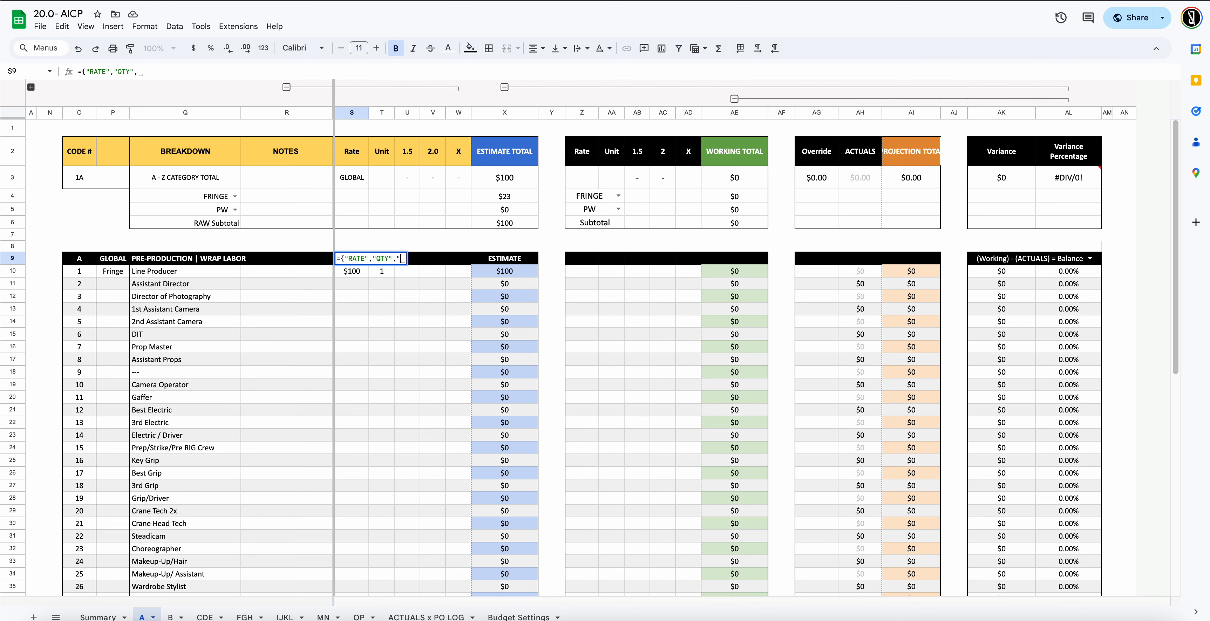
type("1.5\",\"2.0")
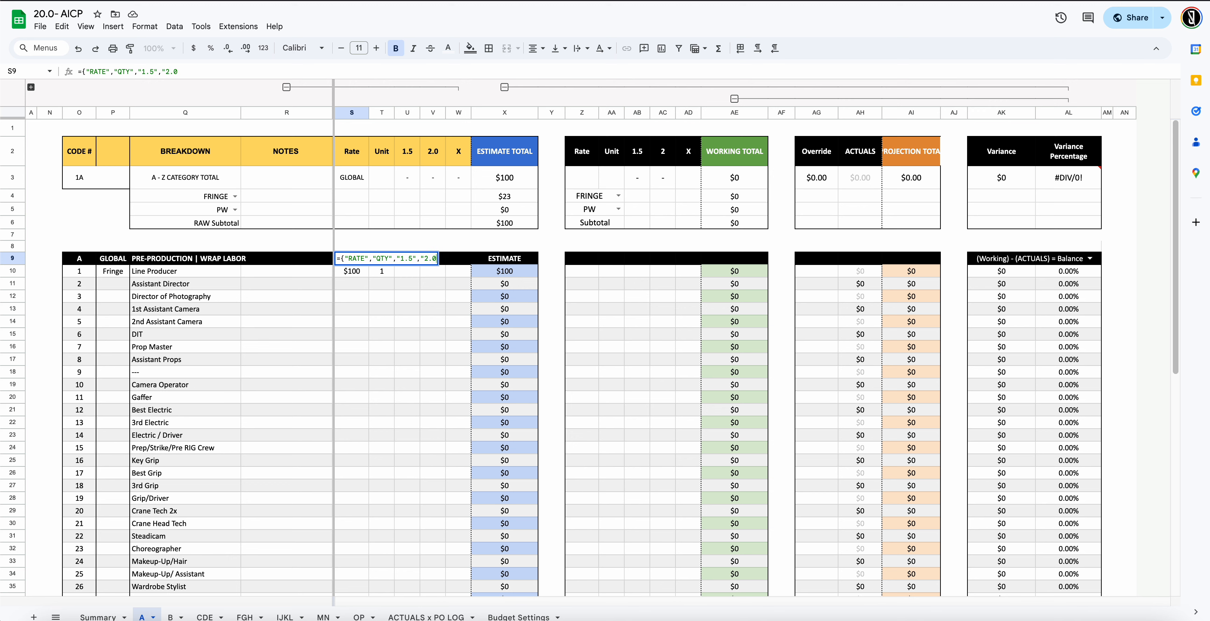
key("BackSpace")
key("BackSpace")
type("\",\"X\"")
key("Return")
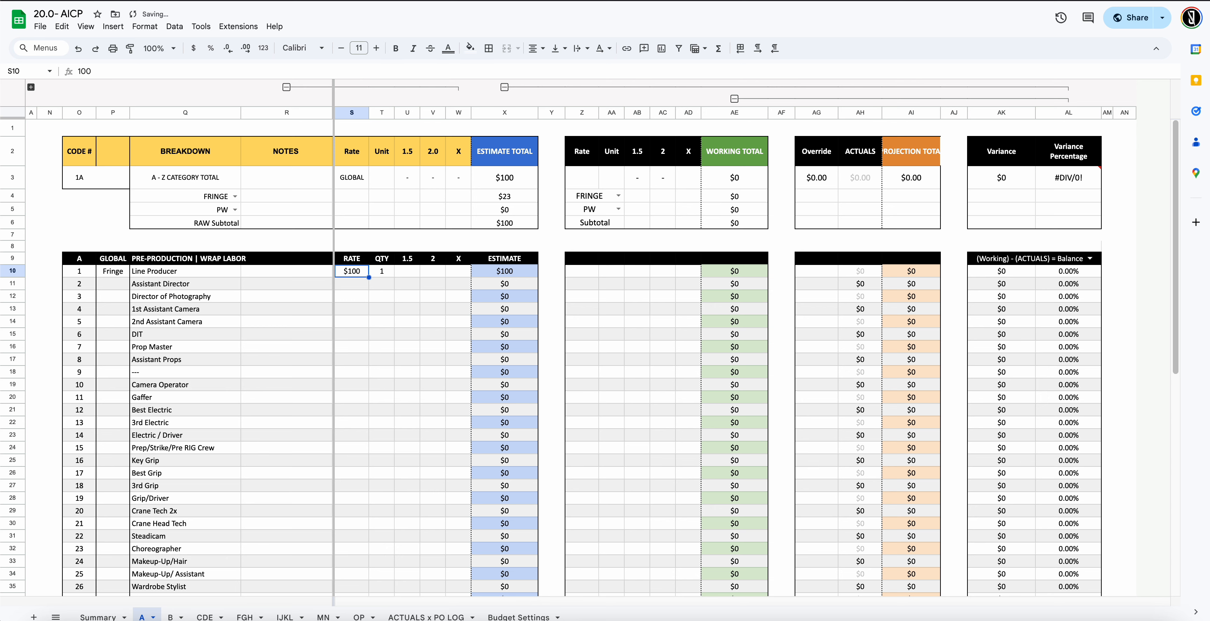
Set the number format of column T to Automatic
left_click(403, 275)
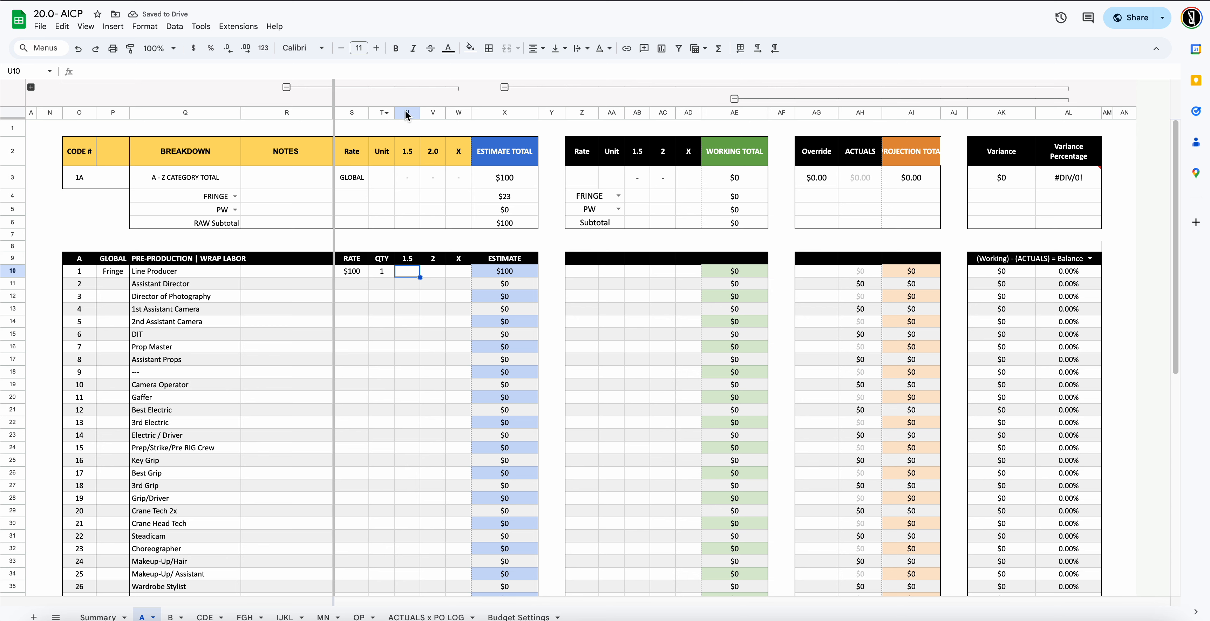
left_click(381, 273)
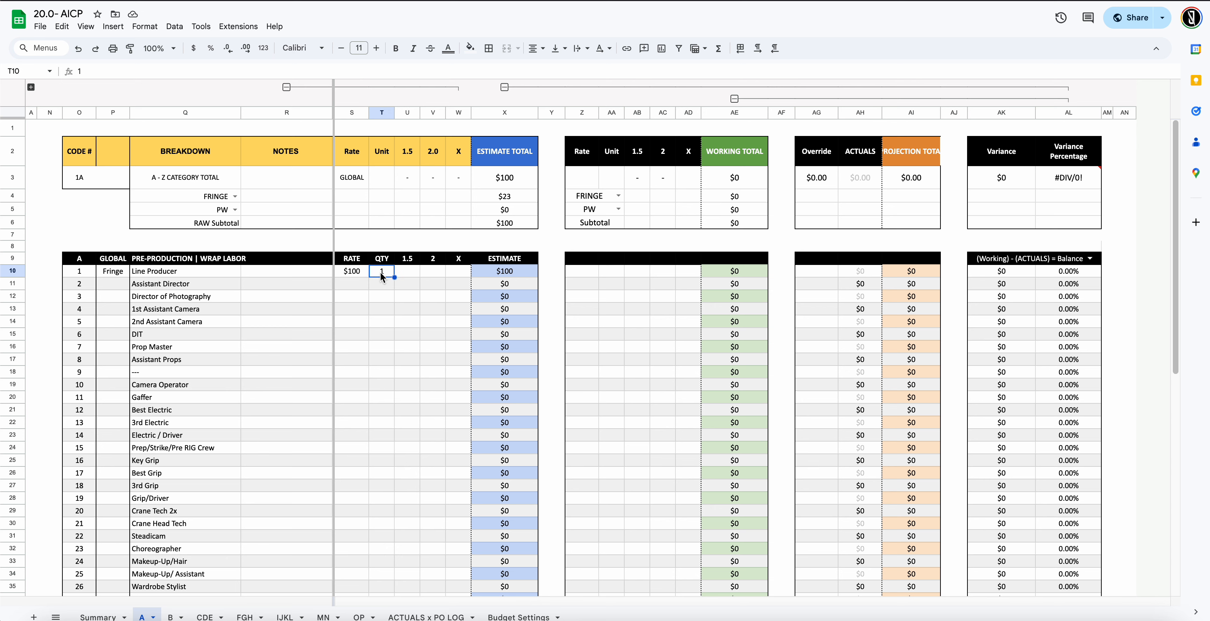
left_click(382, 113)
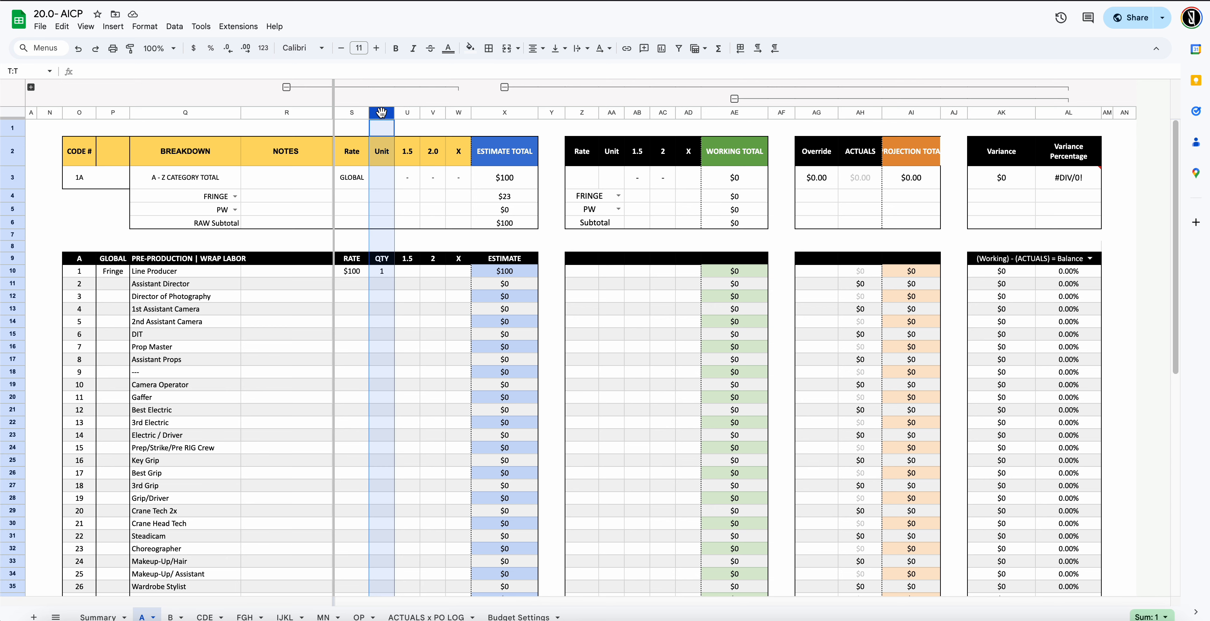
left_click(155, 30)
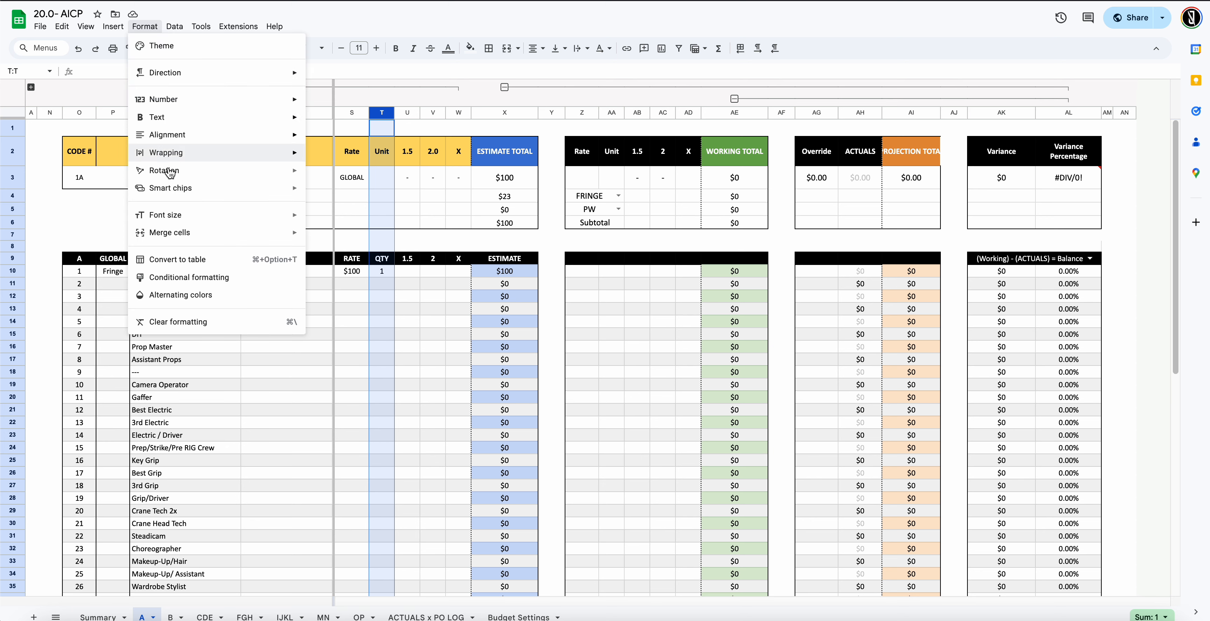
mouse_move(165, 100)
left_click(360, 120)
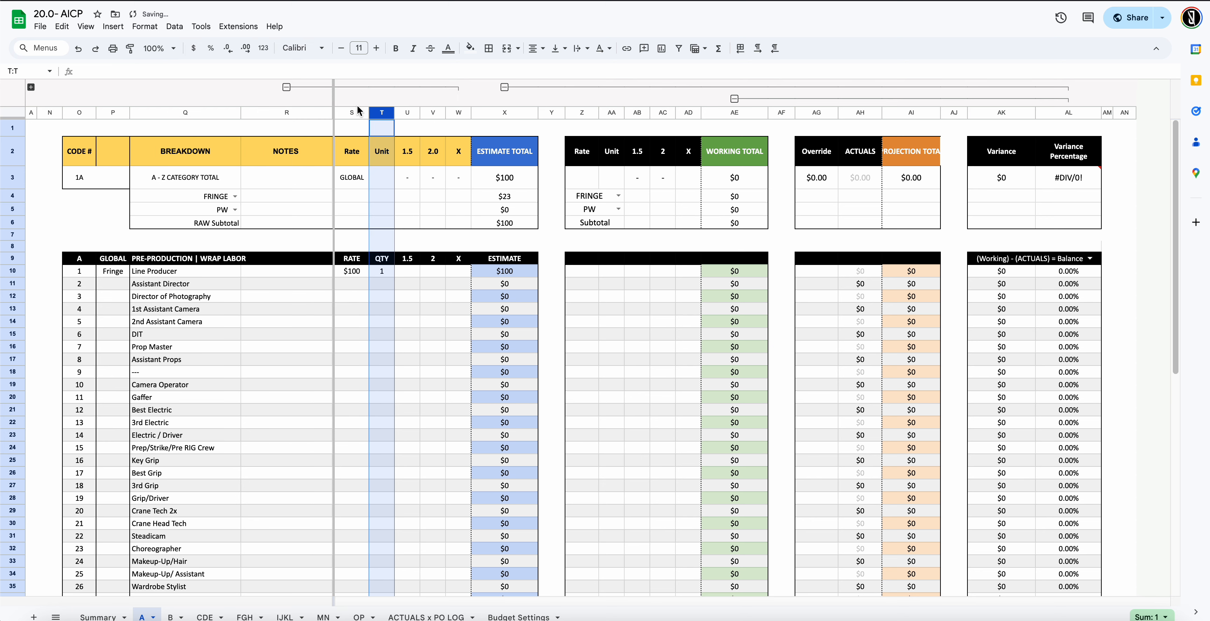
Test the QTY column's format by entering 1.4 for the Assistant Director in cell T11, and undo the entry
left_click(387, 288)
type("1.4")
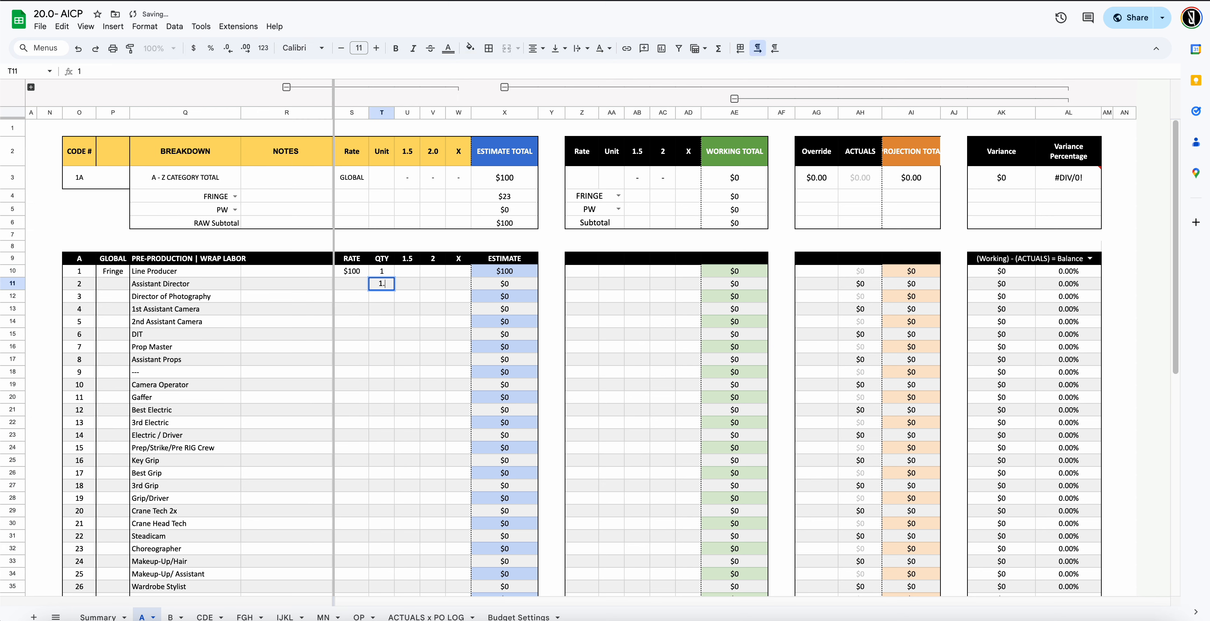
key("Return")
key("super+z")
left_click(436, 288)
left_click(391, 275)
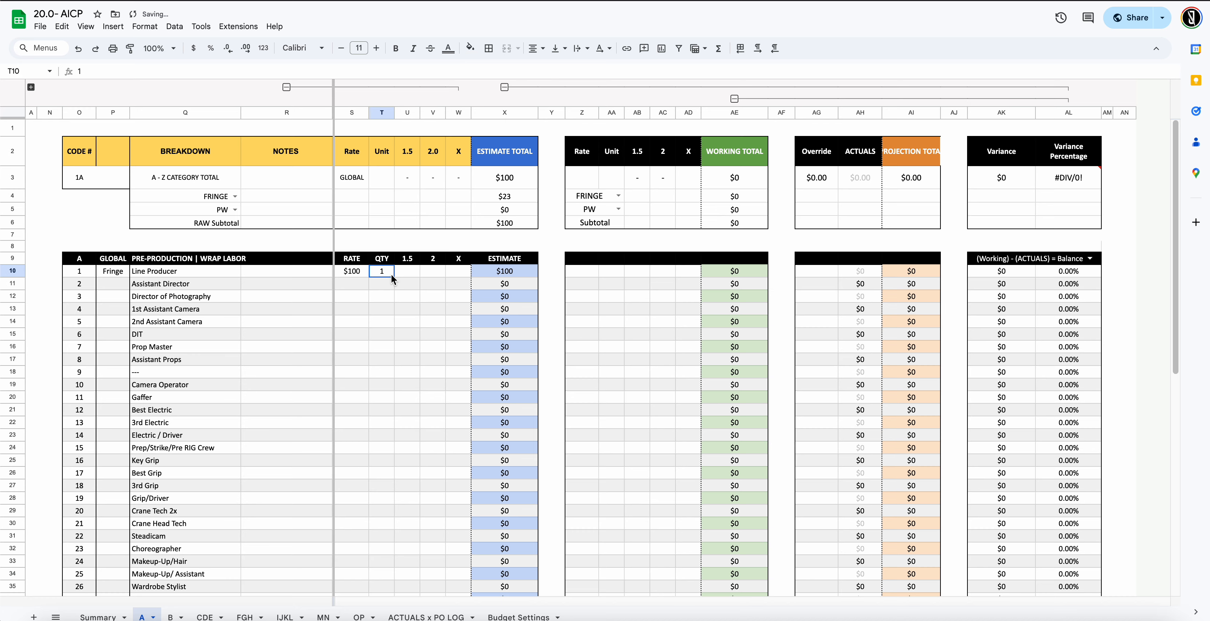
Set the number format of columns U and V to Automatic
scroll(387, 268, "down", 1)
scroll(388, 268, "up", 1)
scroll(402, 280, "down", 2)
scroll(403, 280, "up", 2)
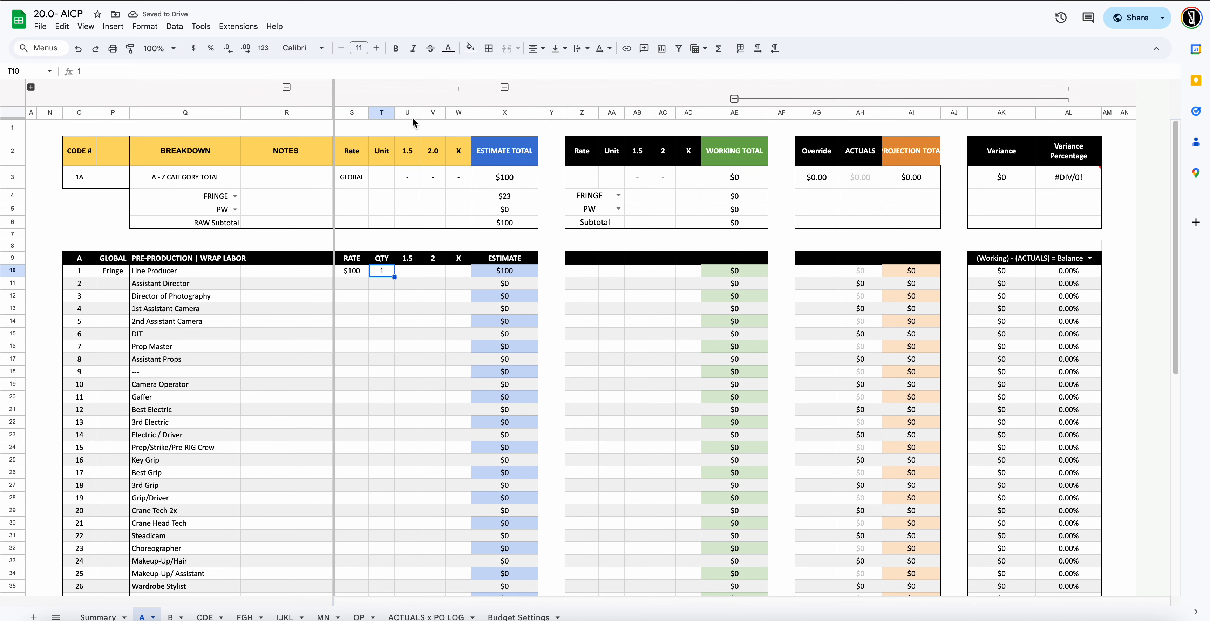
left_click_drag(407, 113, 432, 113)
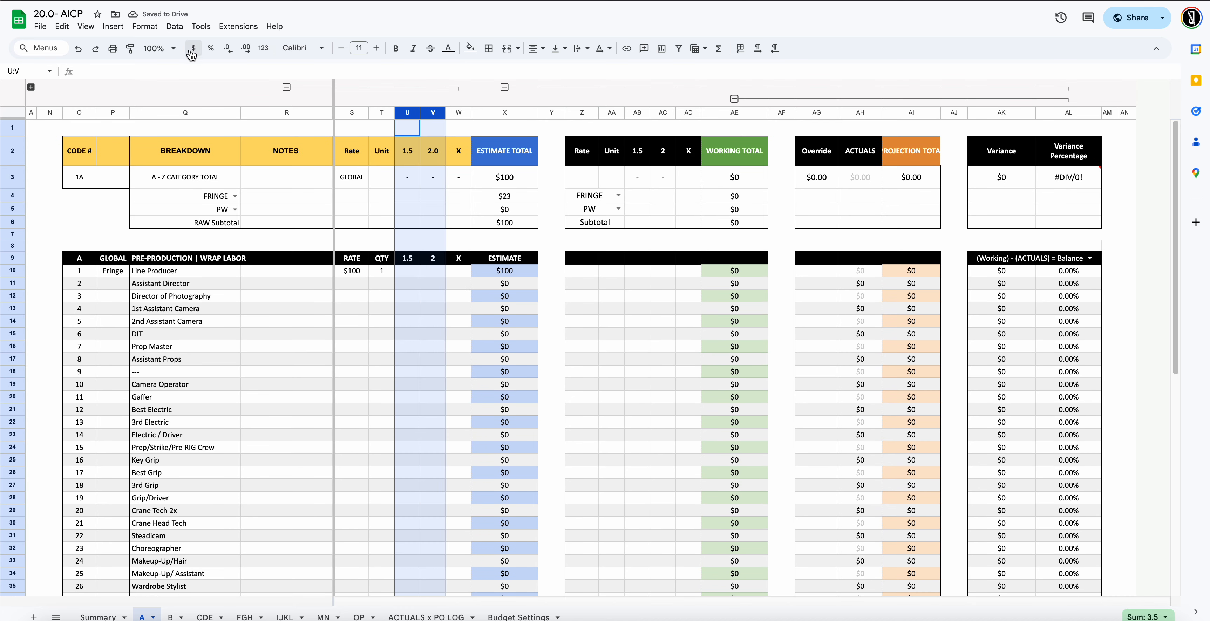
left_click(160, 33)
mouse_move(202, 110)
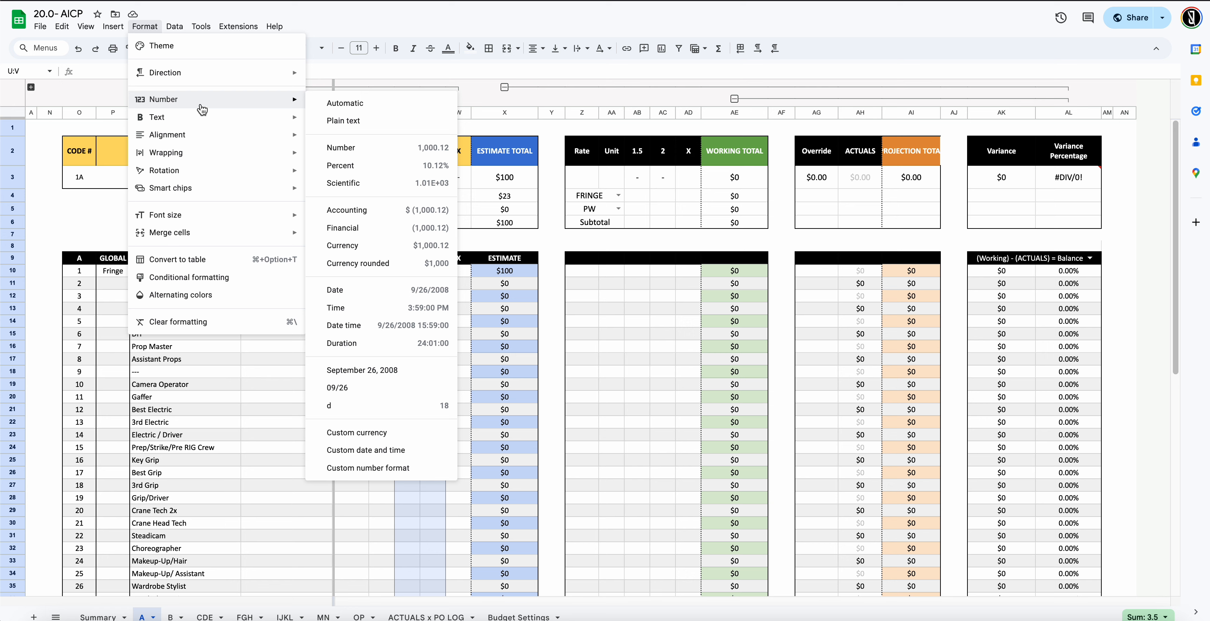
left_click(324, 103)
Set the number format of column W to Automatic
left_click(464, 309)
left_click(457, 272)
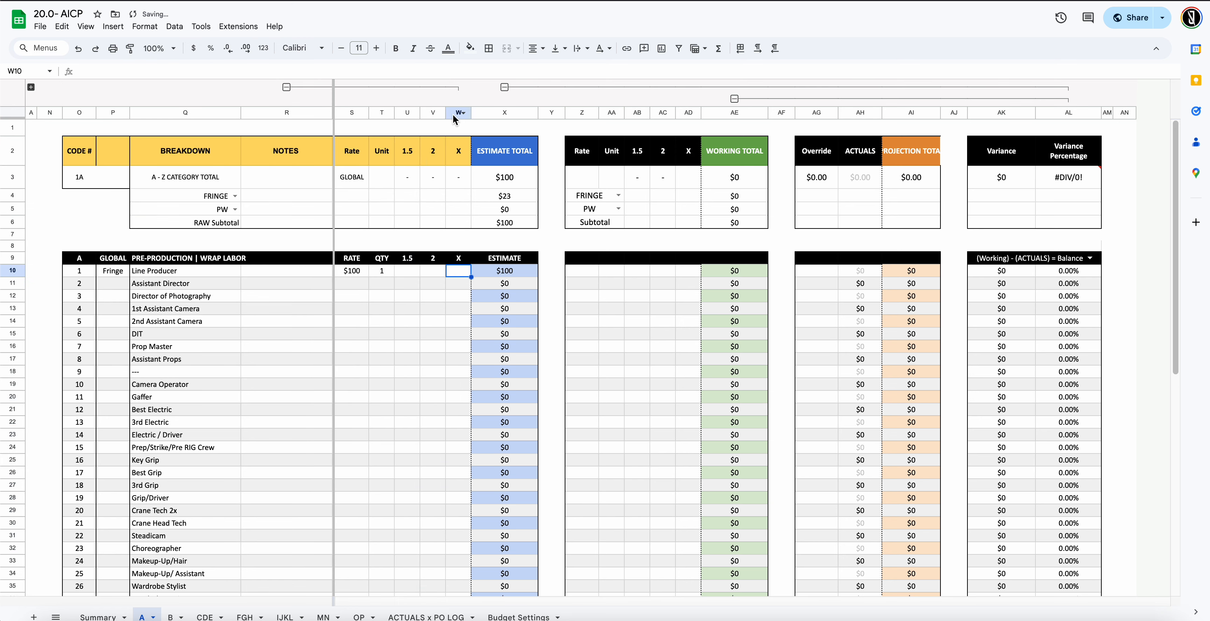
left_click(454, 113)
left_click(144, 26)
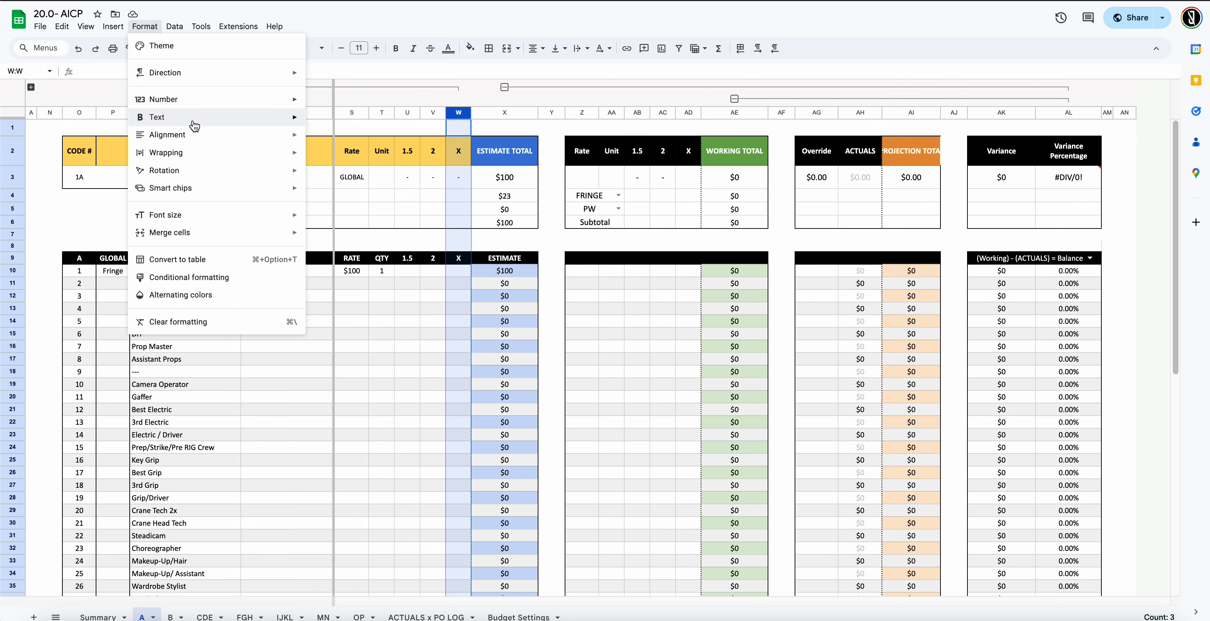
mouse_move(189, 118)
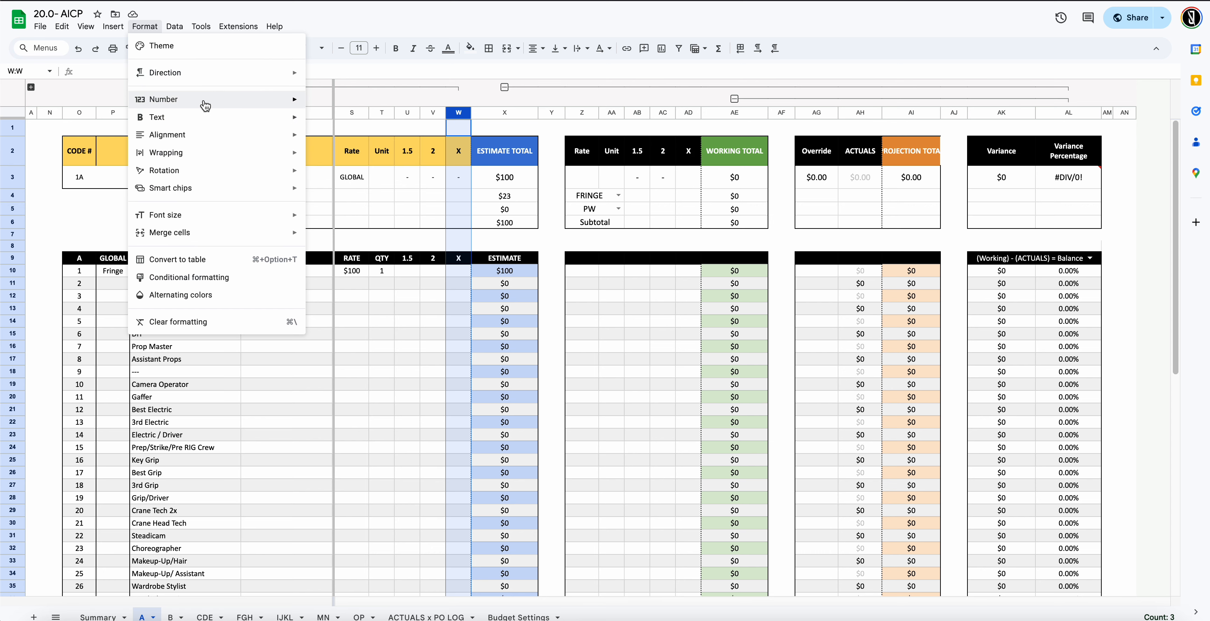
mouse_move(205, 101)
left_click(345, 103)
left_click(362, 326)
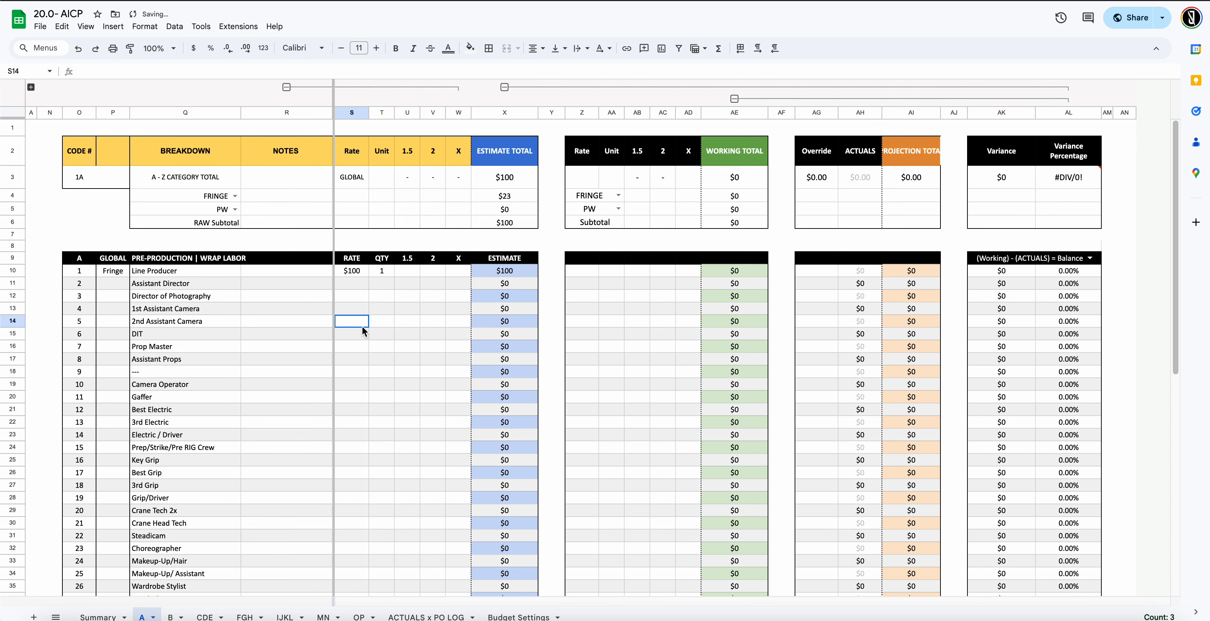
Decrease column U's decimal places by one, increase them again, and check heading cell U2
left_click(408, 273)
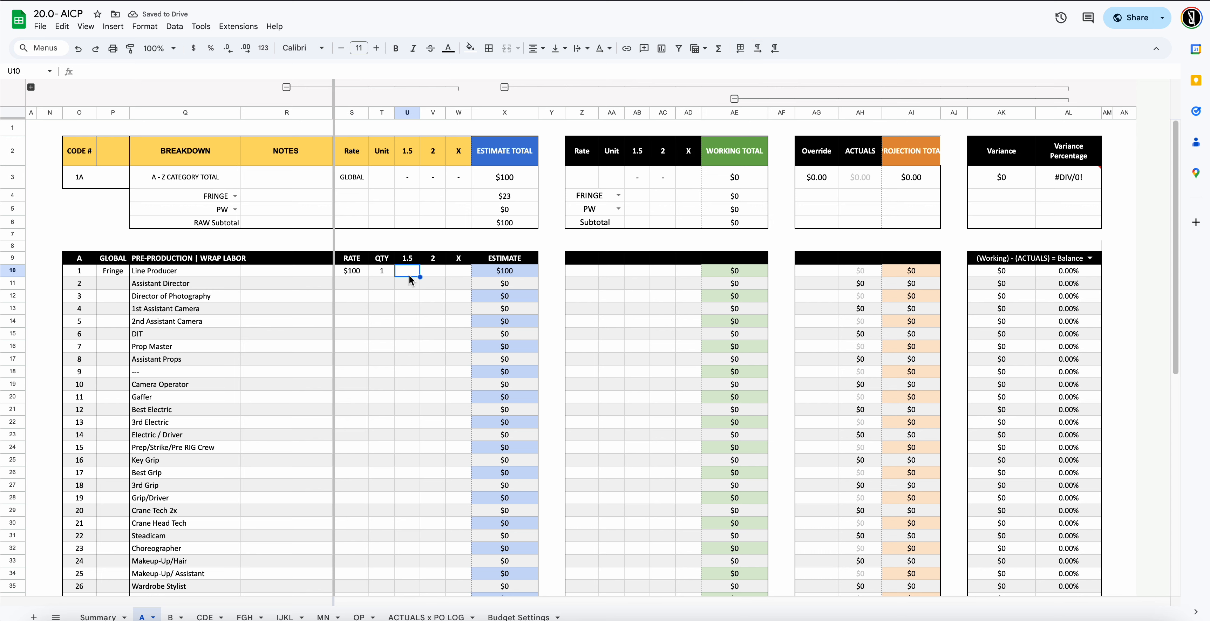
left_click(407, 112)
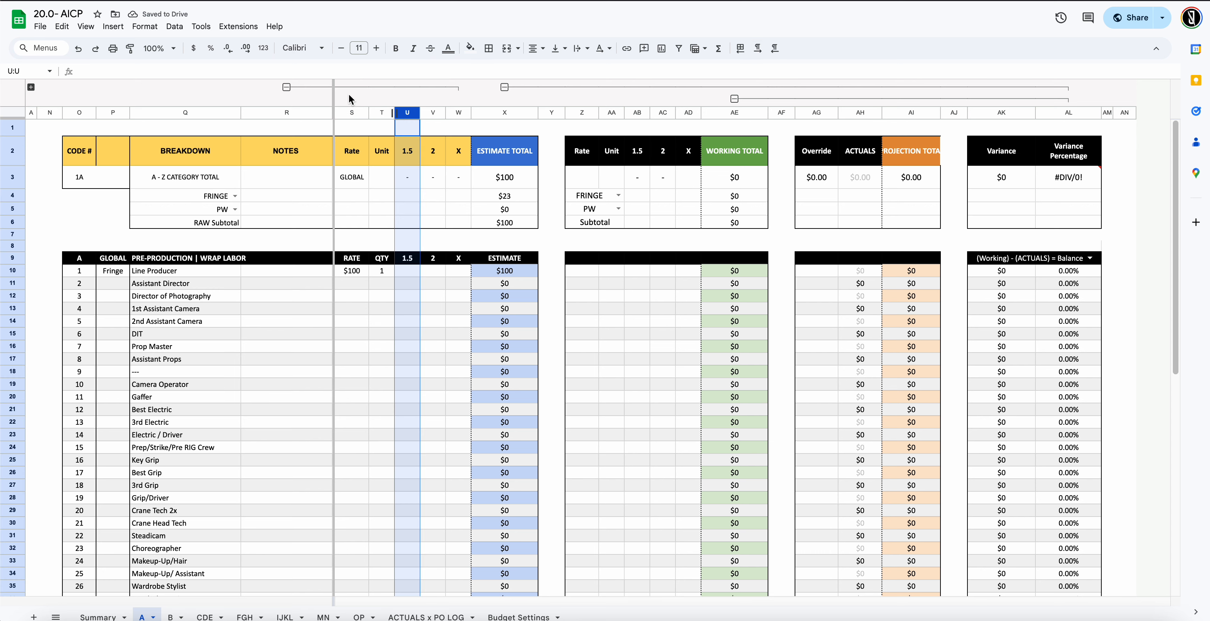
left_click(233, 49)
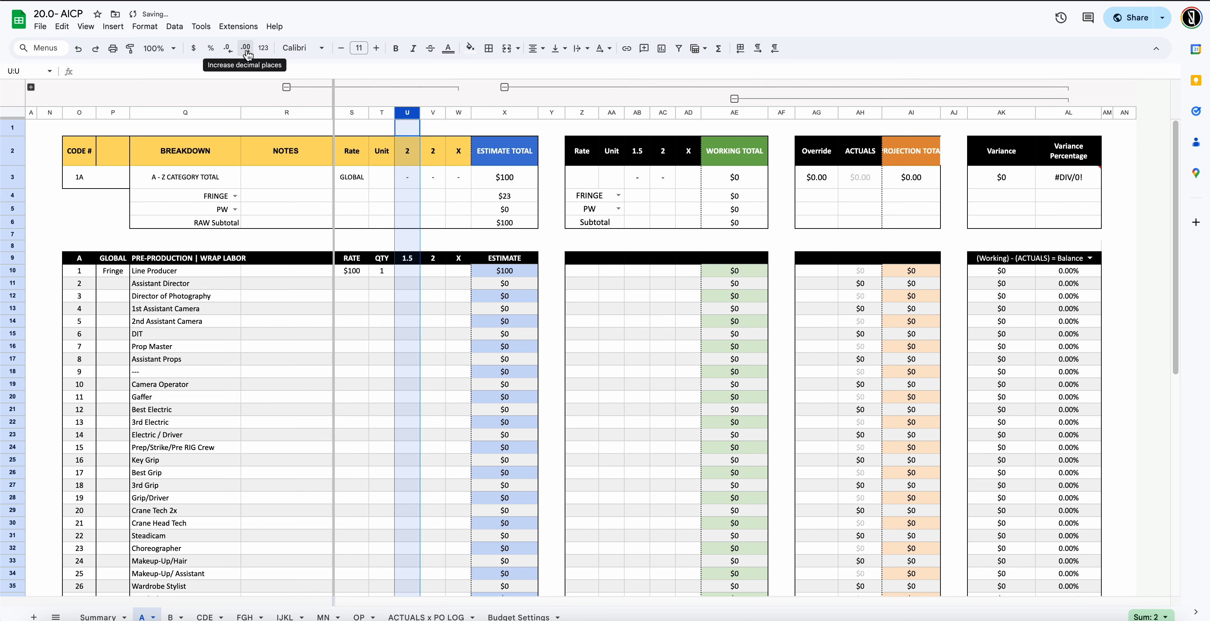
left_click(247, 50)
left_click(408, 153)
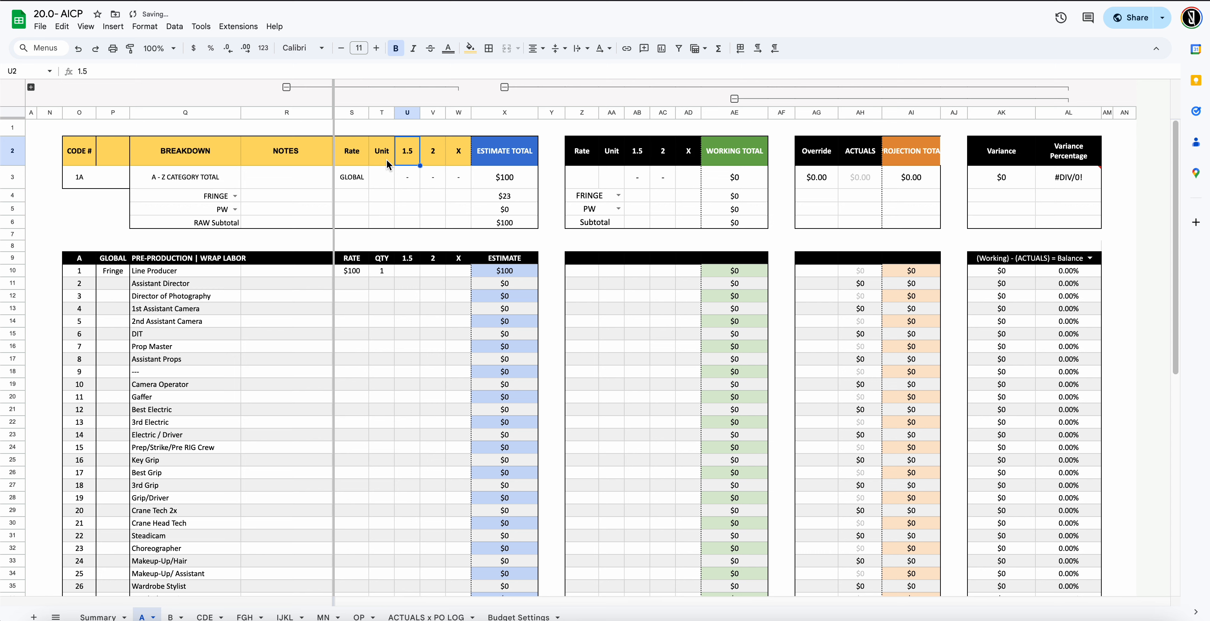
Try copying the S9 heading formula into cell S2, and clear the existing headings in S2:W2
left_click(365, 261)
left_click(360, 157)
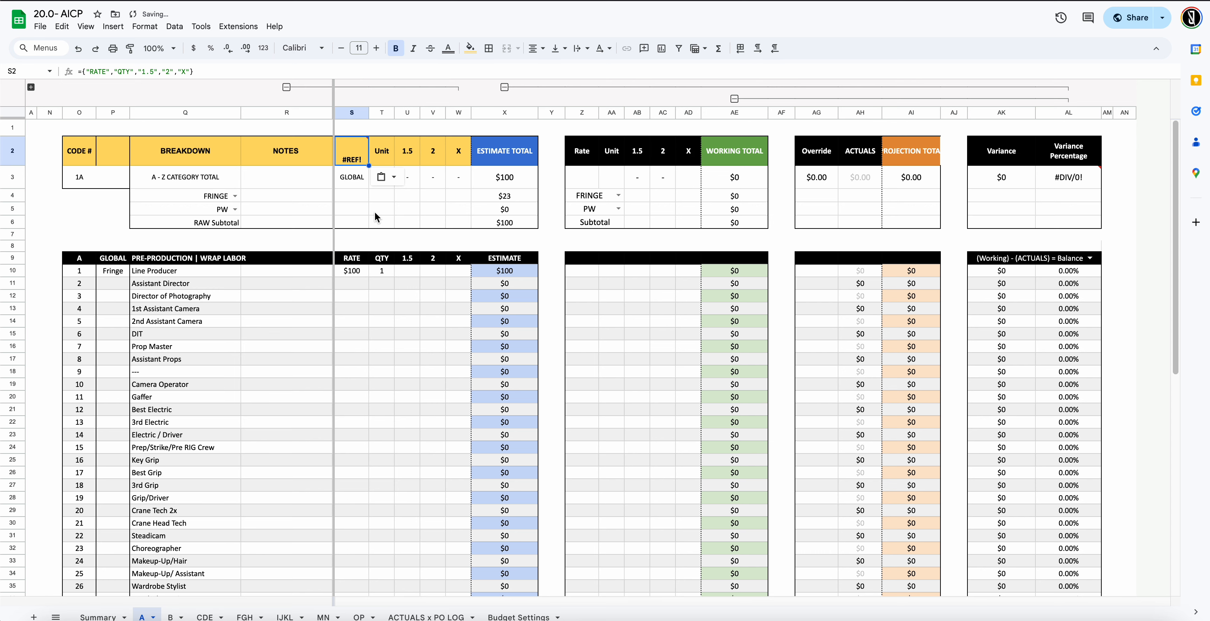
left_click_drag(354, 157, 458, 155)
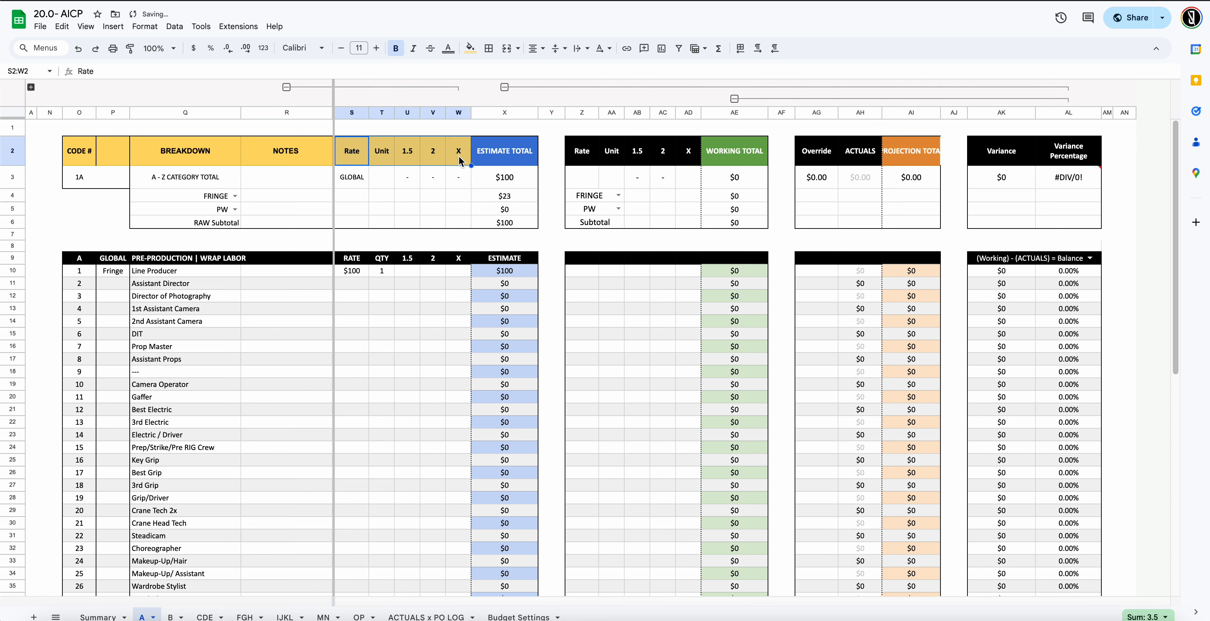
key("Delete")
Try the heading RATE in cell S2, and undo the entry
left_click(347, 149)
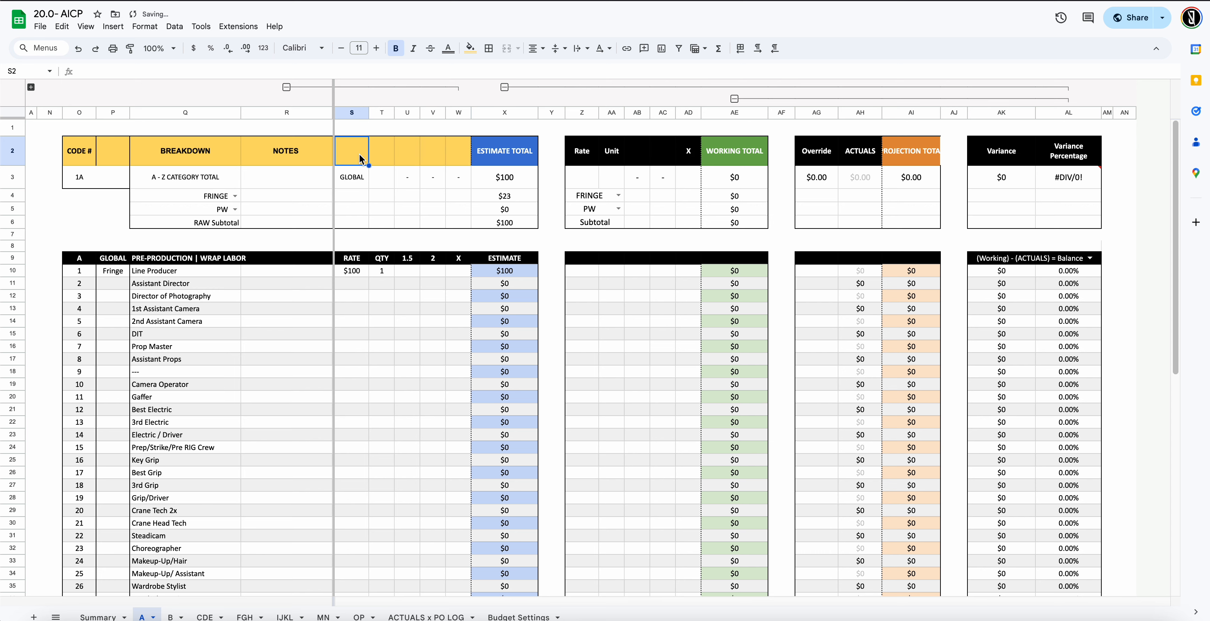
type("RATE")
left_click(382, 197)
key("super+z")
Copy the array formula text from cell S9 into cell S2 to fill the yellow header's column headings
left_click(354, 258)
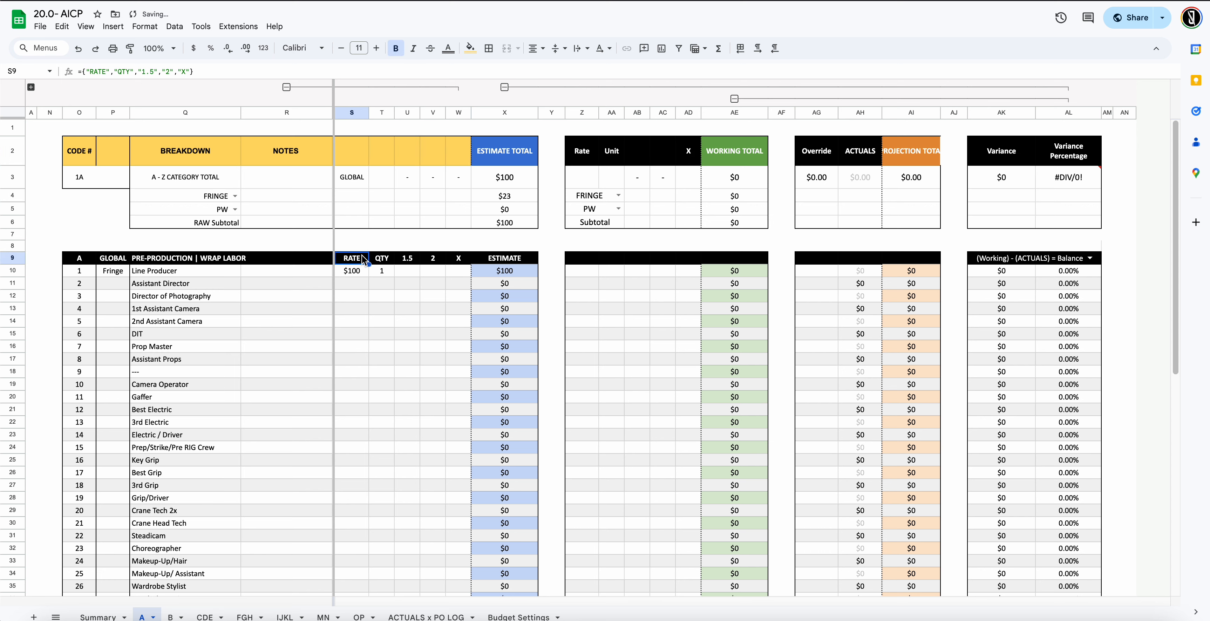
left_click(195, 71)
key("super+a")
key("super+c")
left_click(376, 171)
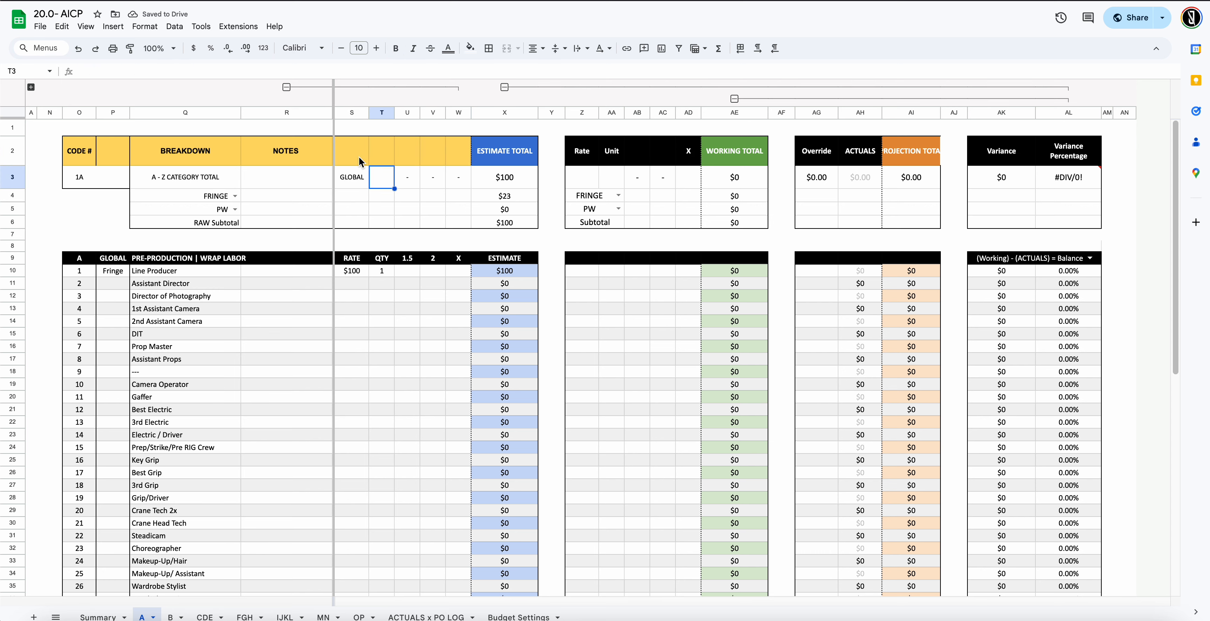
left_click(356, 158)
key("super+v")
left_click(377, 197)
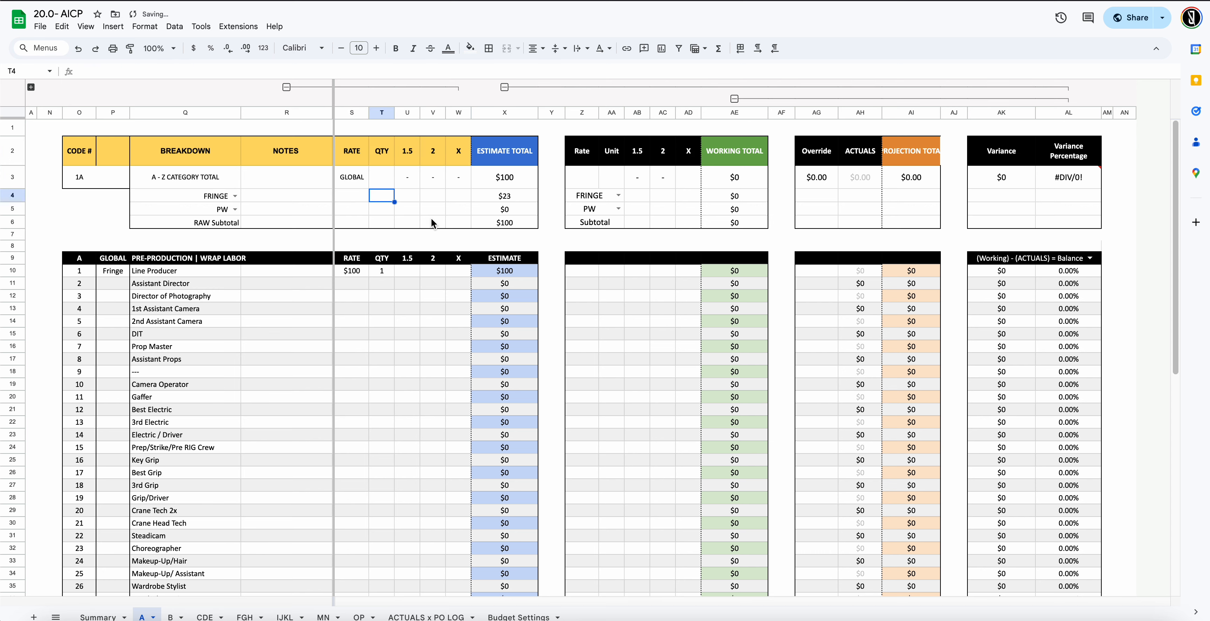
Review the matching headings in rows 2 and 9, including the formula in cell S9
scroll(378, 249, "down", 2)
left_click(382, 248)
scroll(383, 247, "up", 2)
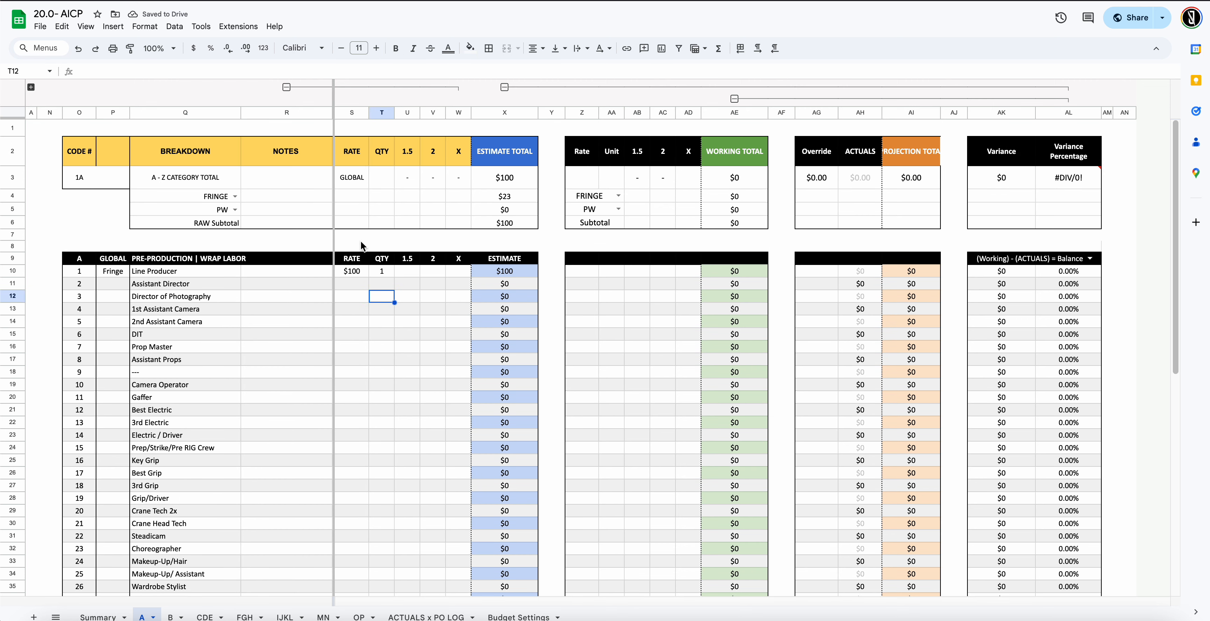
double_click(360, 258)
left_click(386, 315)
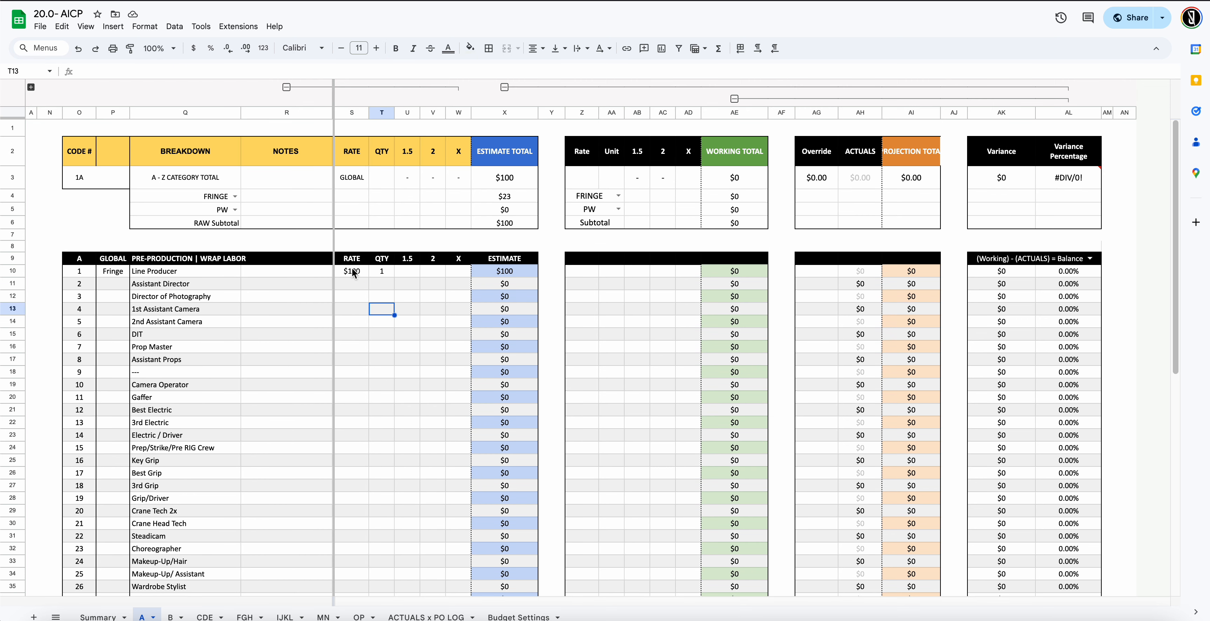
Review sheet A from the heading rows to the bottom subtotals, checking the RATE headings and the formula in S2
scroll(358, 263, "down", 10)
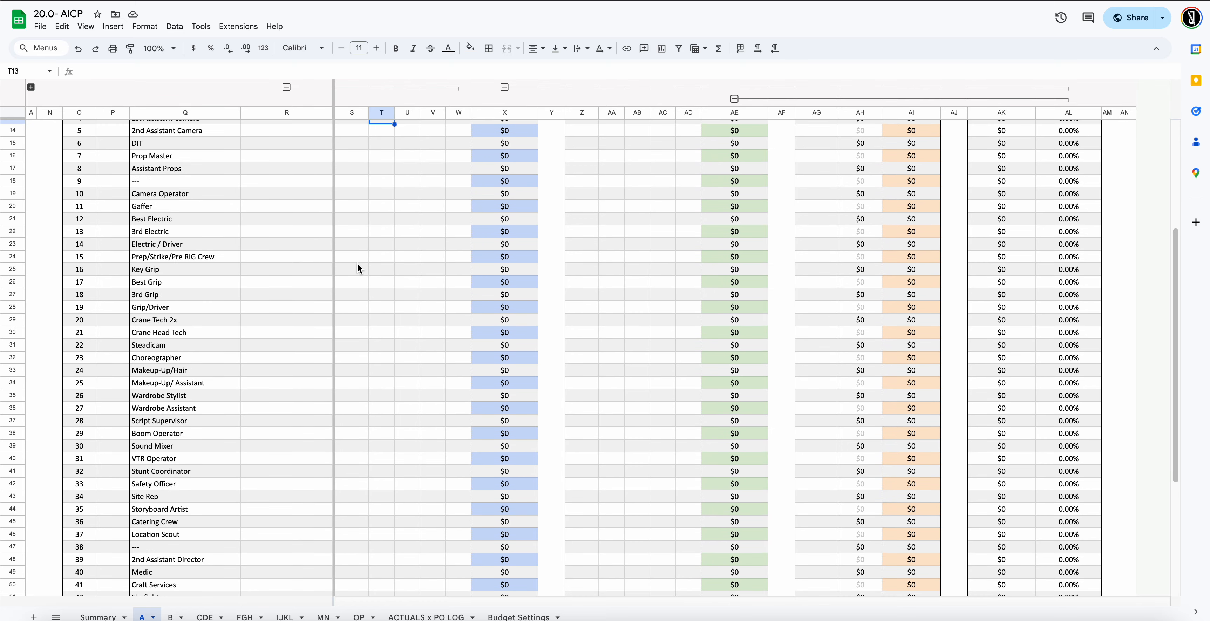
scroll(366, 263, "up", 10)
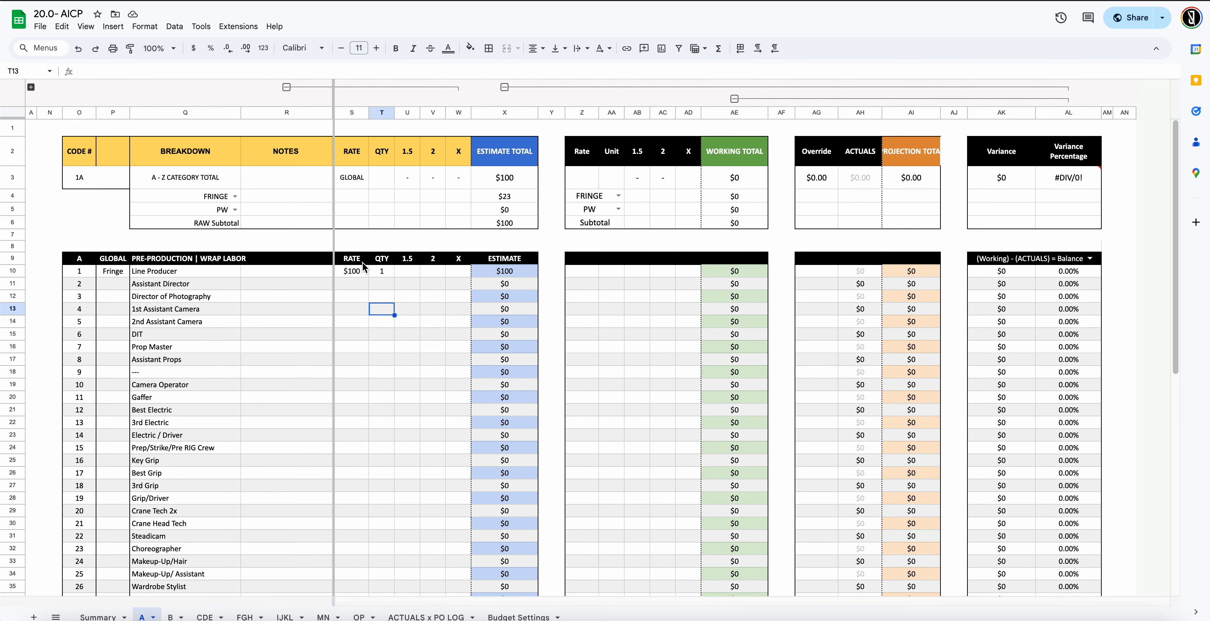
left_click(360, 260)
left_click(366, 286)
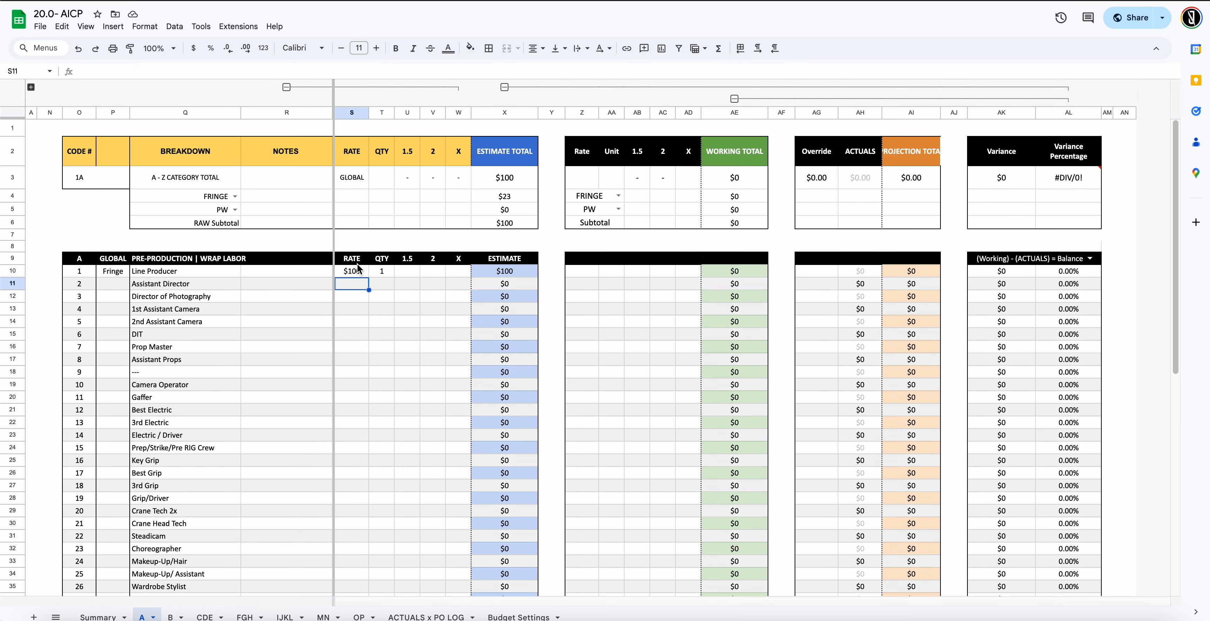
left_click(356, 151)
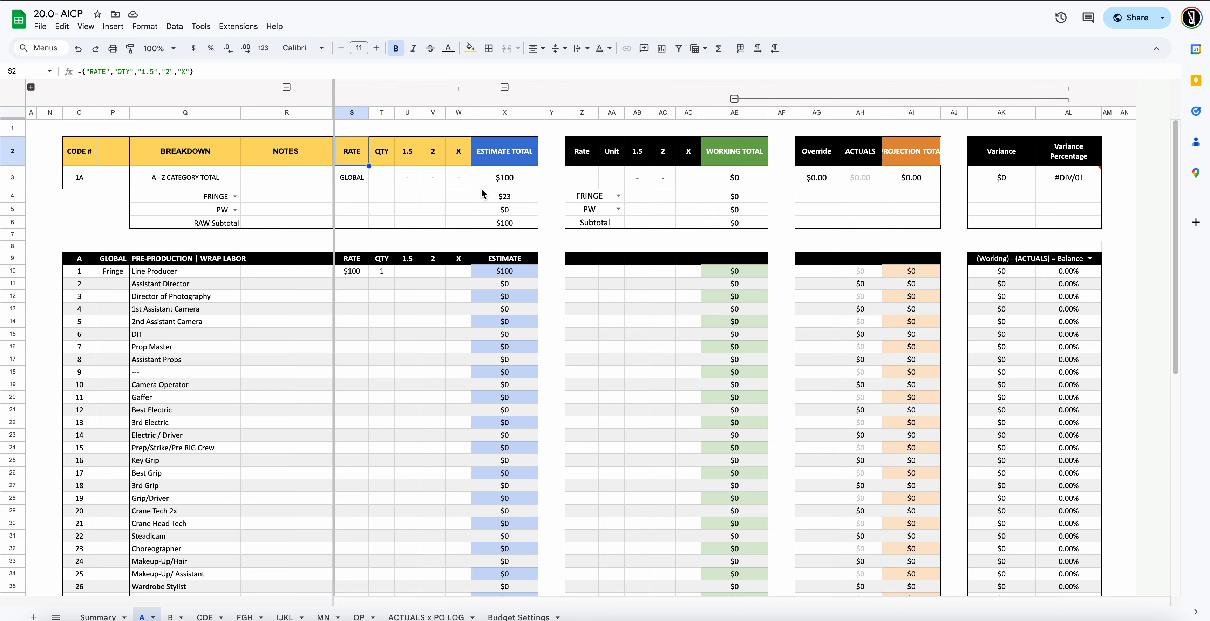
left_click(413, 159)
left_click(403, 181)
scroll(379, 240, "down", 8)
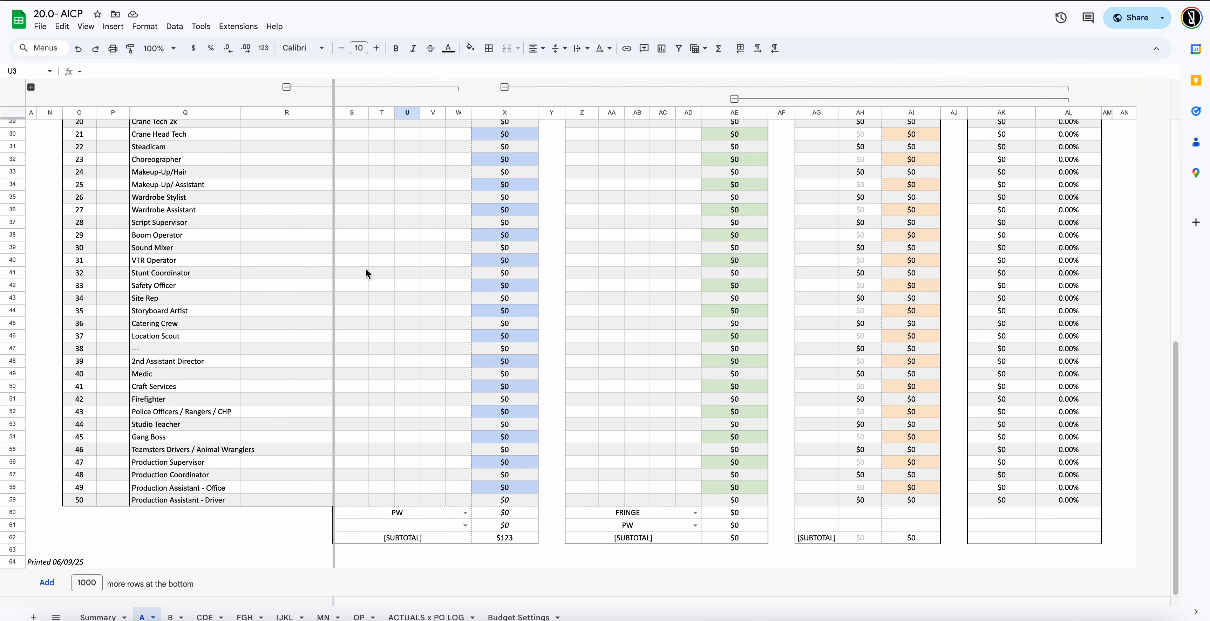
scroll(310, 447, "up", 4)
scroll(310, 446, "up", 4)
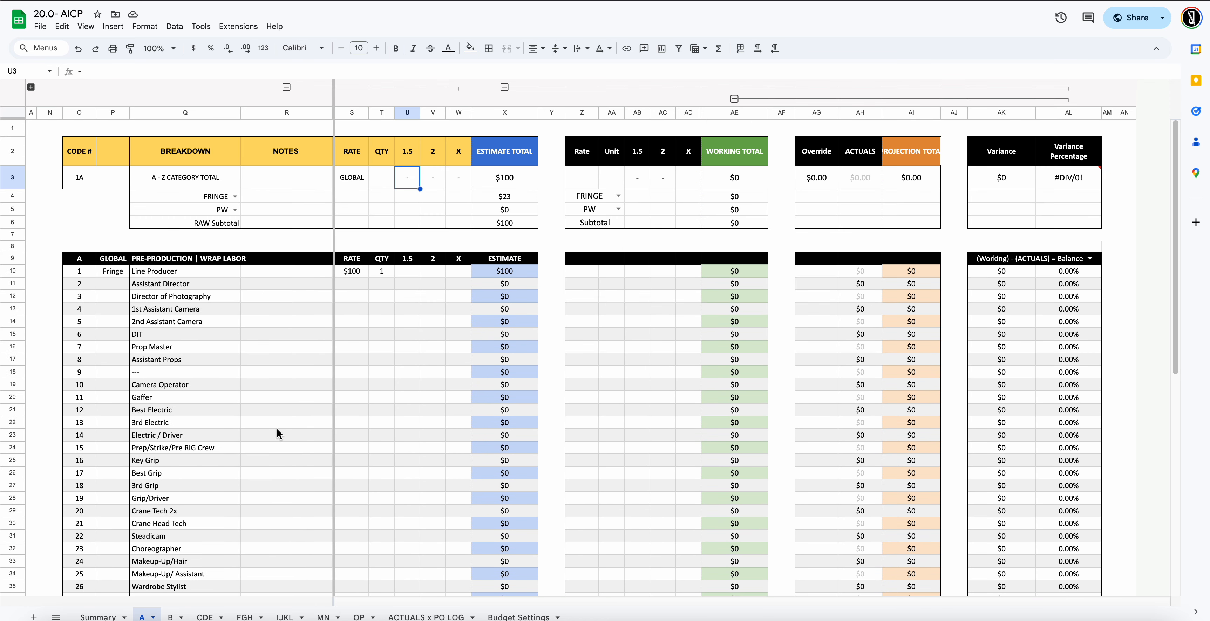
Apply a yellow right border to the CODE # header cells O2:P2
left_click(79, 154)
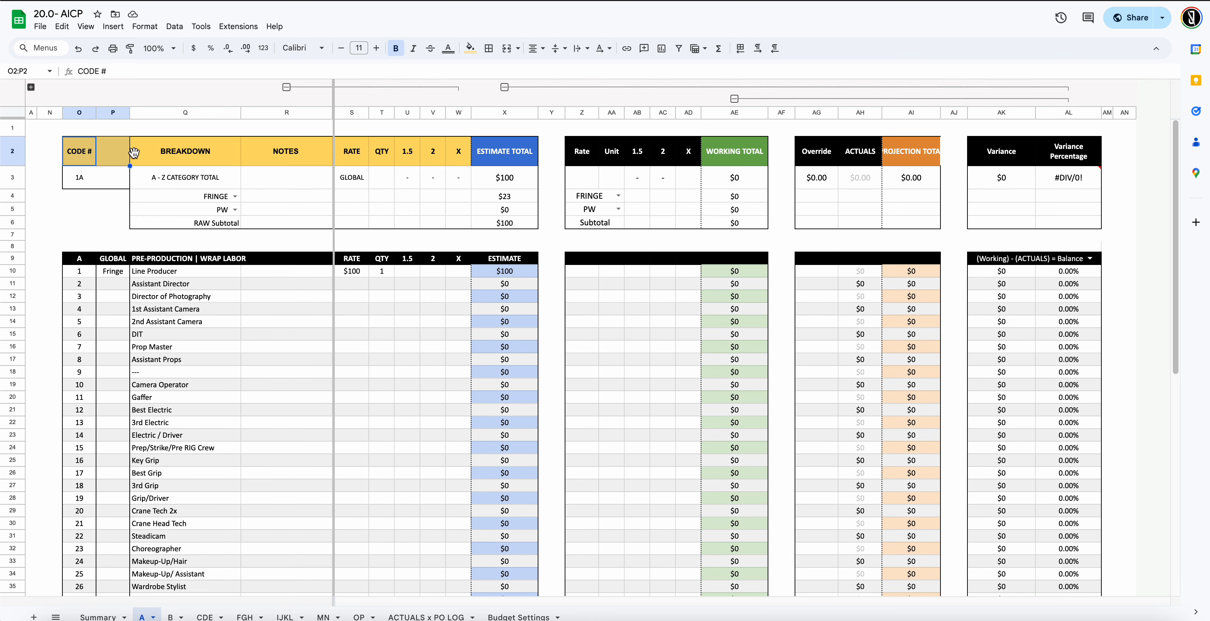
left_click(488, 48)
left_click(532, 90)
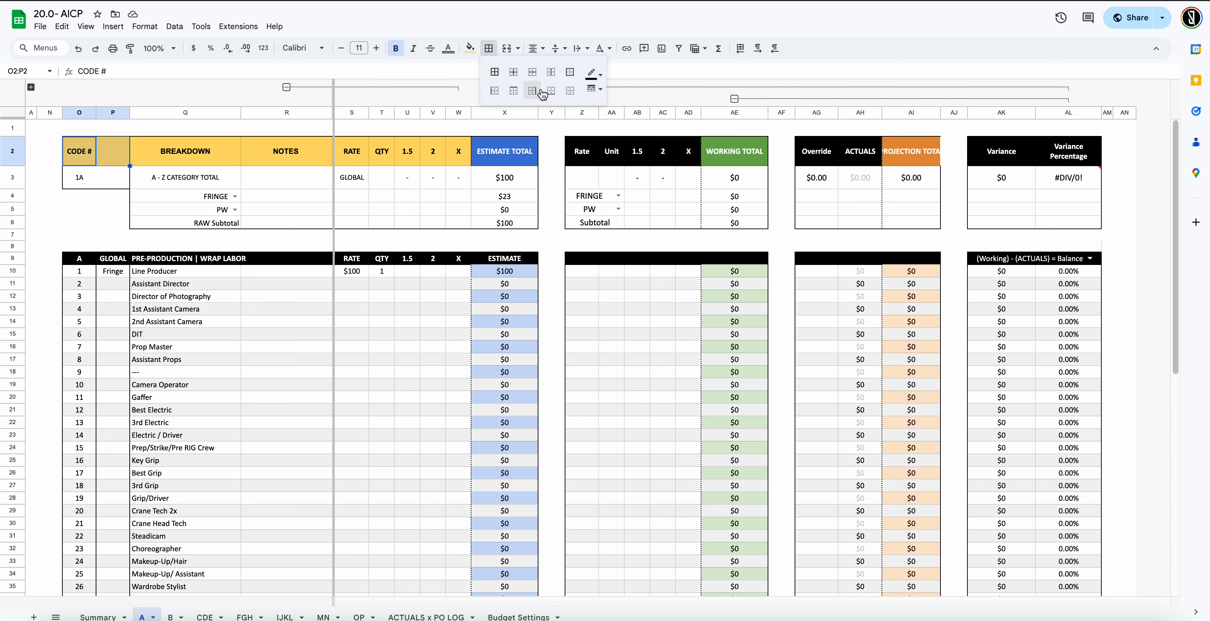
left_click(594, 88)
left_click(590, 86)
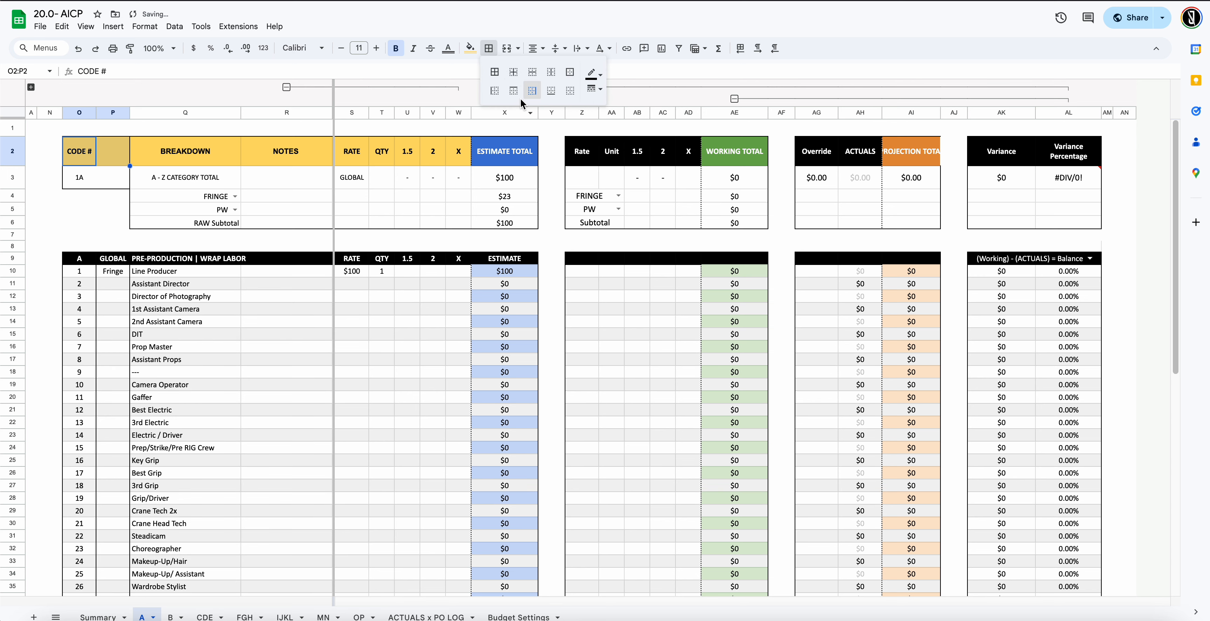
left_click(593, 73)
left_click(633, 160)
left_click(460, 164)
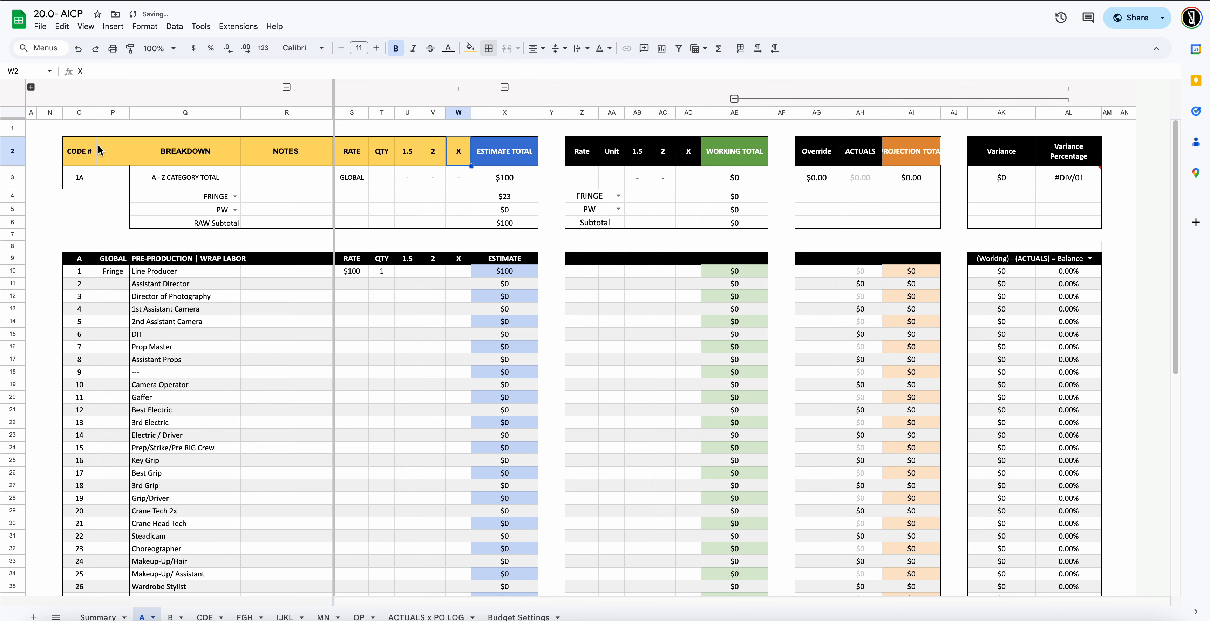
Copy the formatting of the BREAKDOWN heading in Q2 onto the CODE # heading in O2
left_click_drag(90, 154, 163, 157)
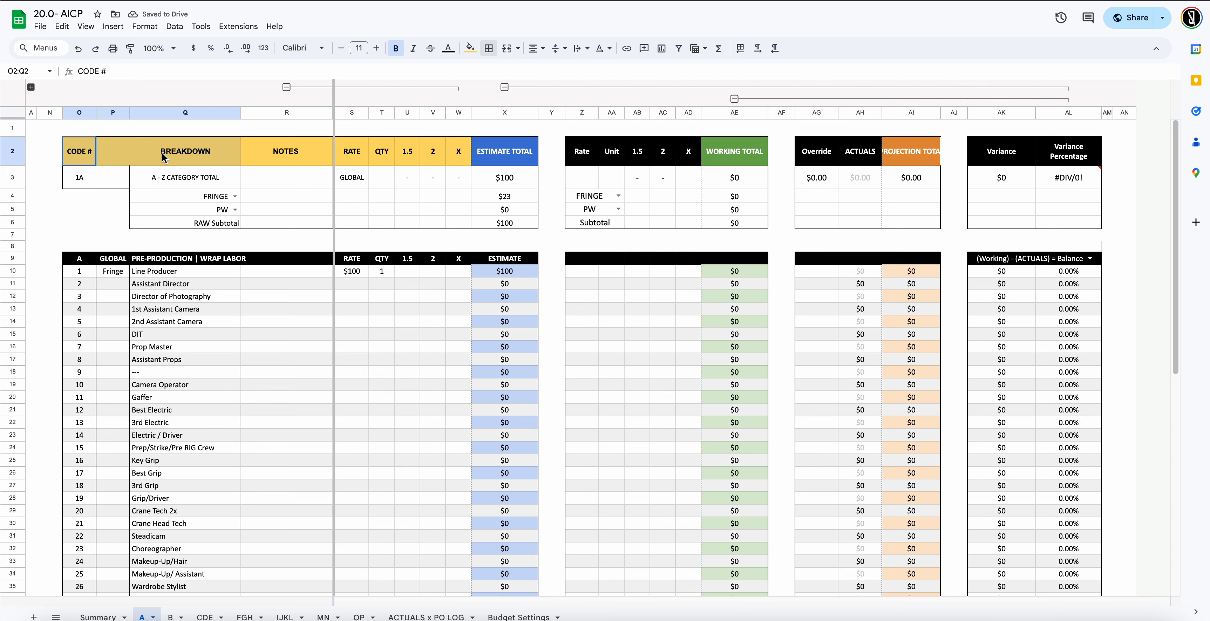
left_click(118, 156)
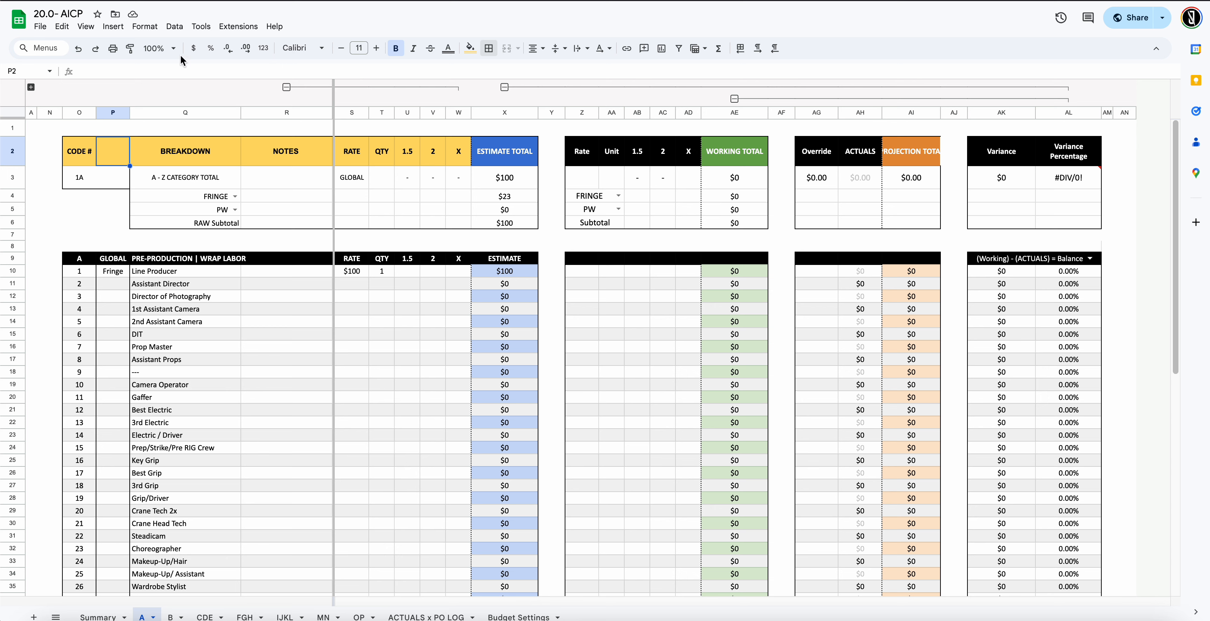
left_click(144, 158)
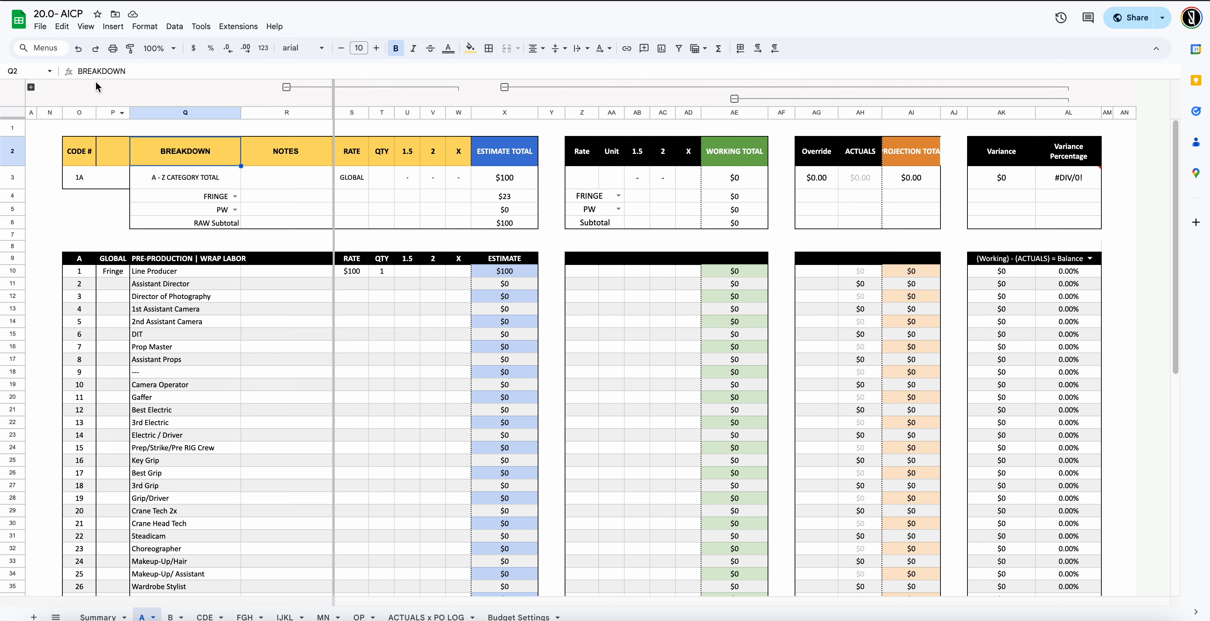
left_click(130, 48)
left_click(76, 156)
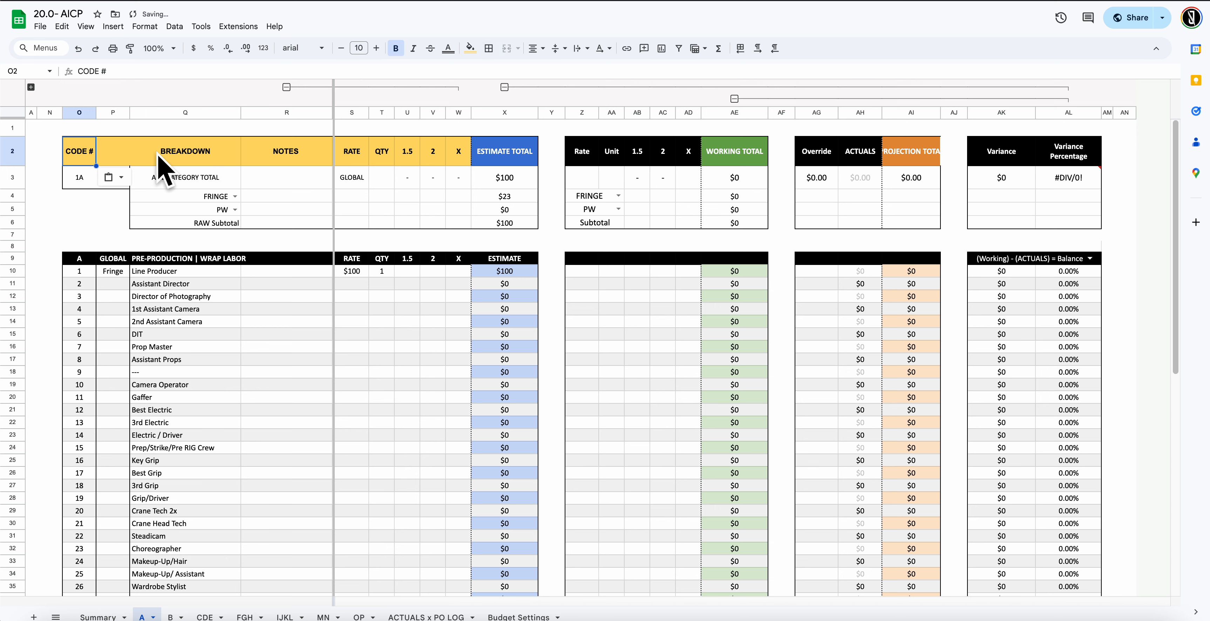
Apply a yellow left border to cell P2 so the line beside the CODE # heading blends into the header fill
left_click(120, 159)
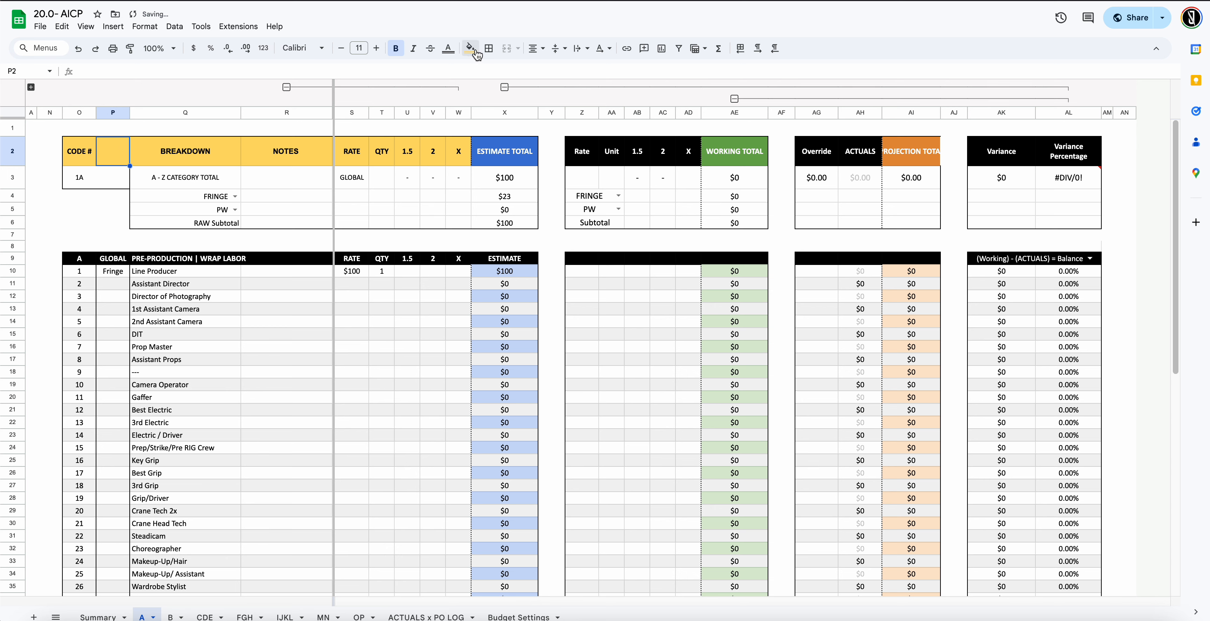
left_click(488, 48)
left_click(491, 97)
left_click(424, 157)
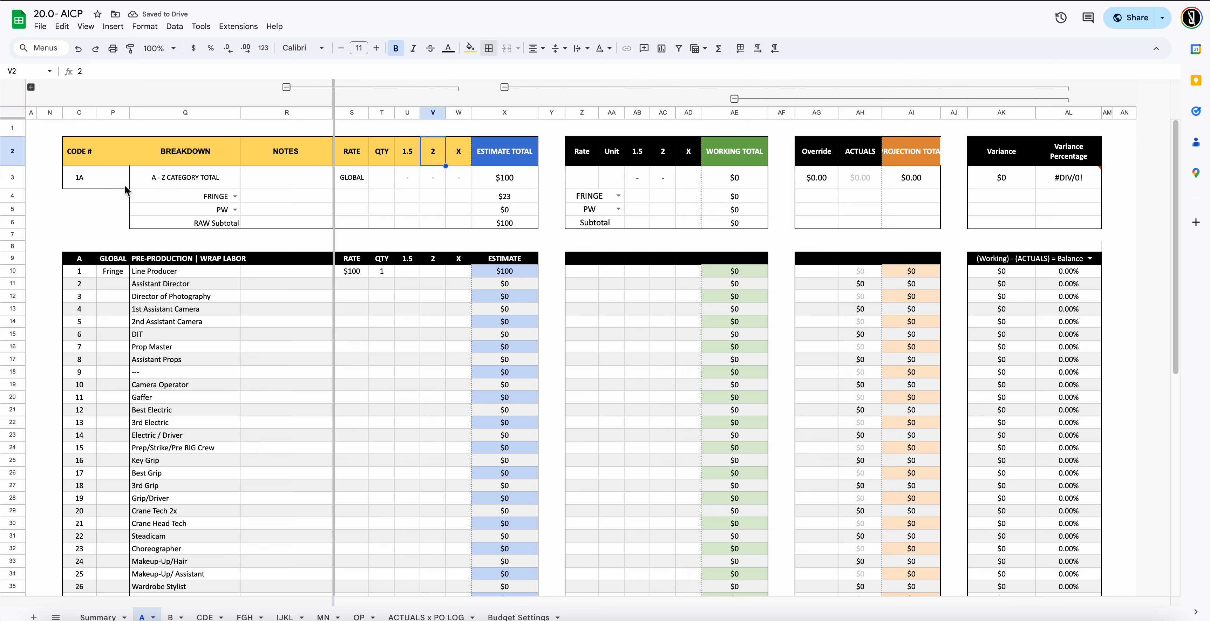
Apply a white left border to the A - Z CATEGORY TOTAL cell Q3
left_click(149, 184)
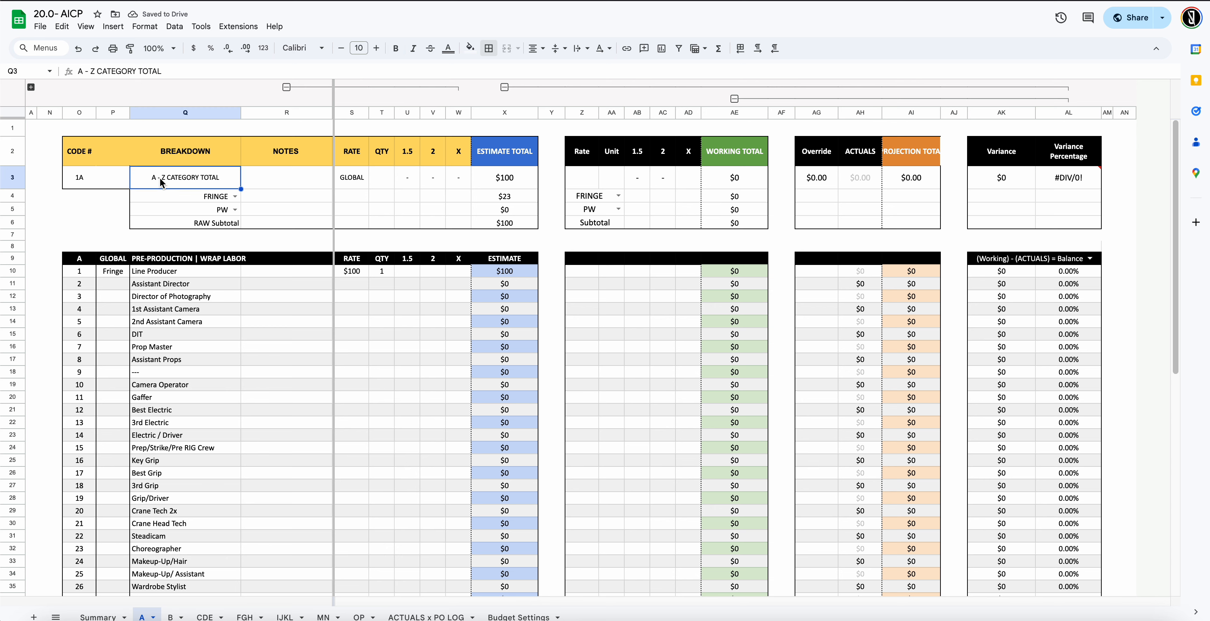
left_click(489, 48)
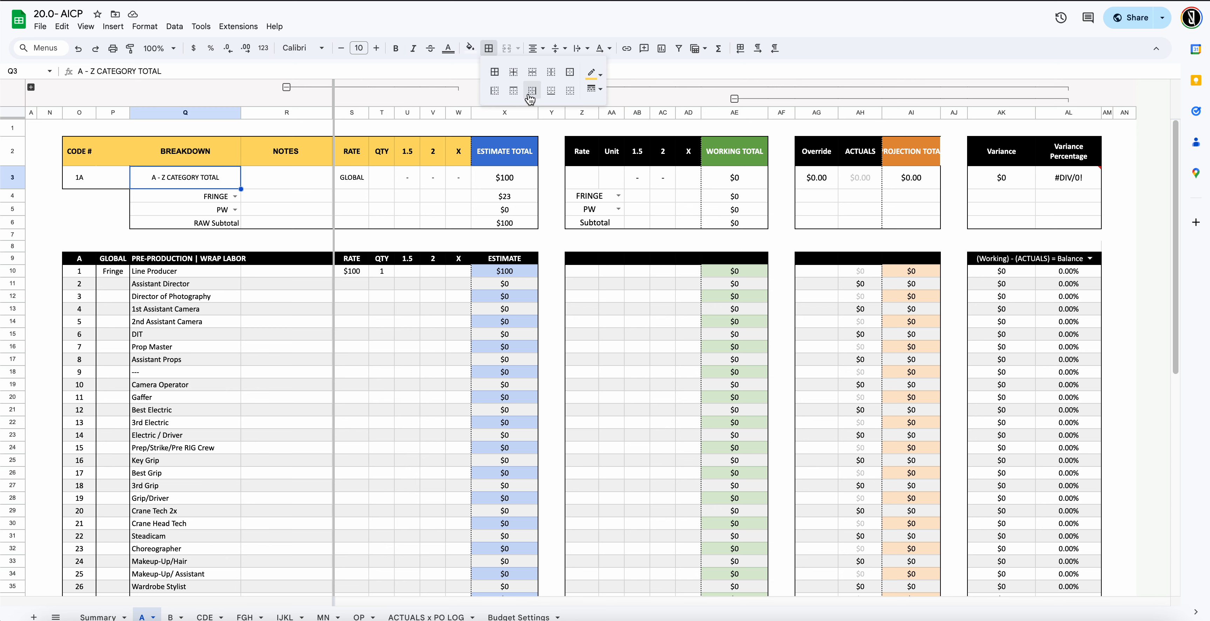
left_click(495, 90)
left_click(594, 73)
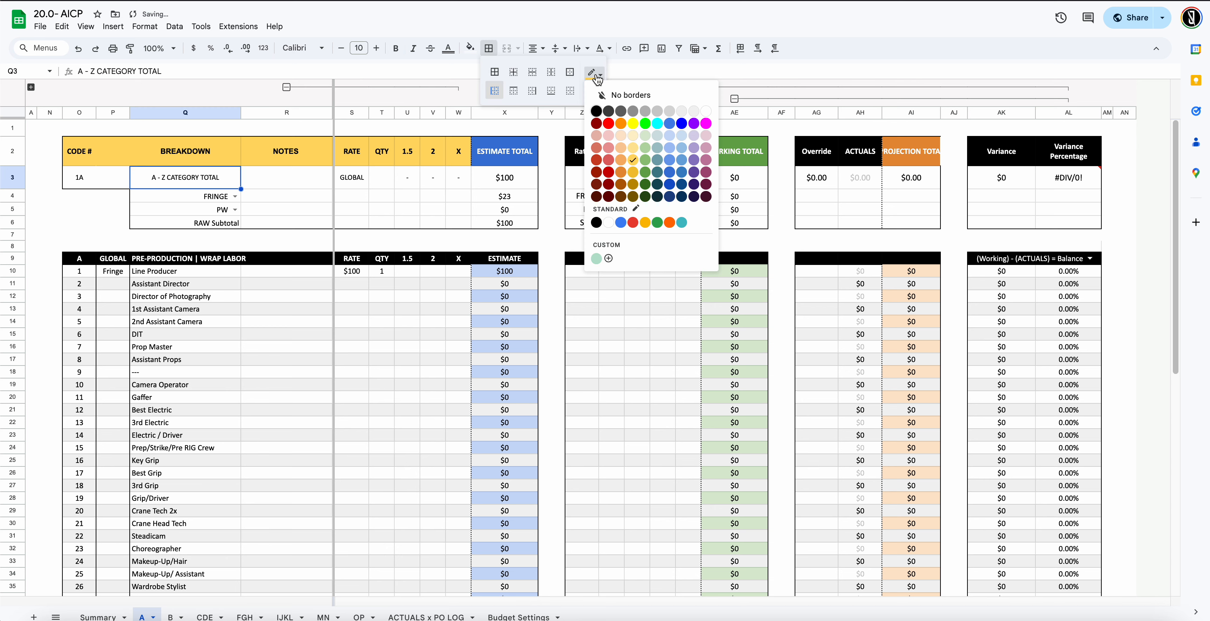
left_click(706, 112)
left_click(381, 156)
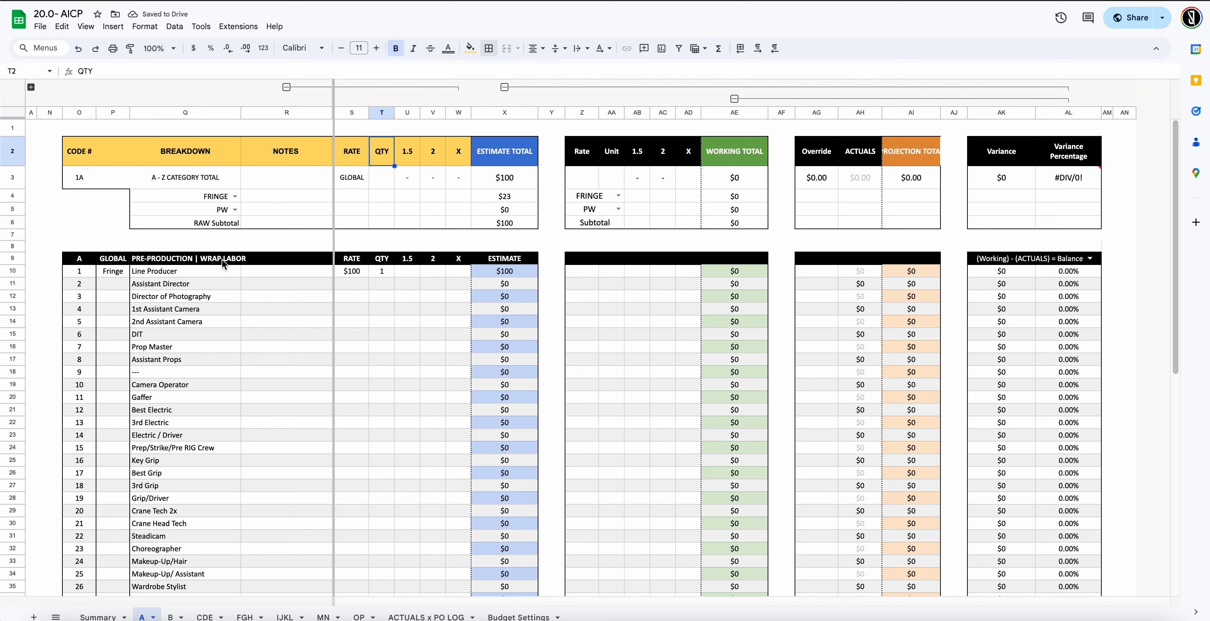
Apply a black right border to the PROJECTION TOTAL heading in AI2
left_click(909, 158)
left_click(488, 48)
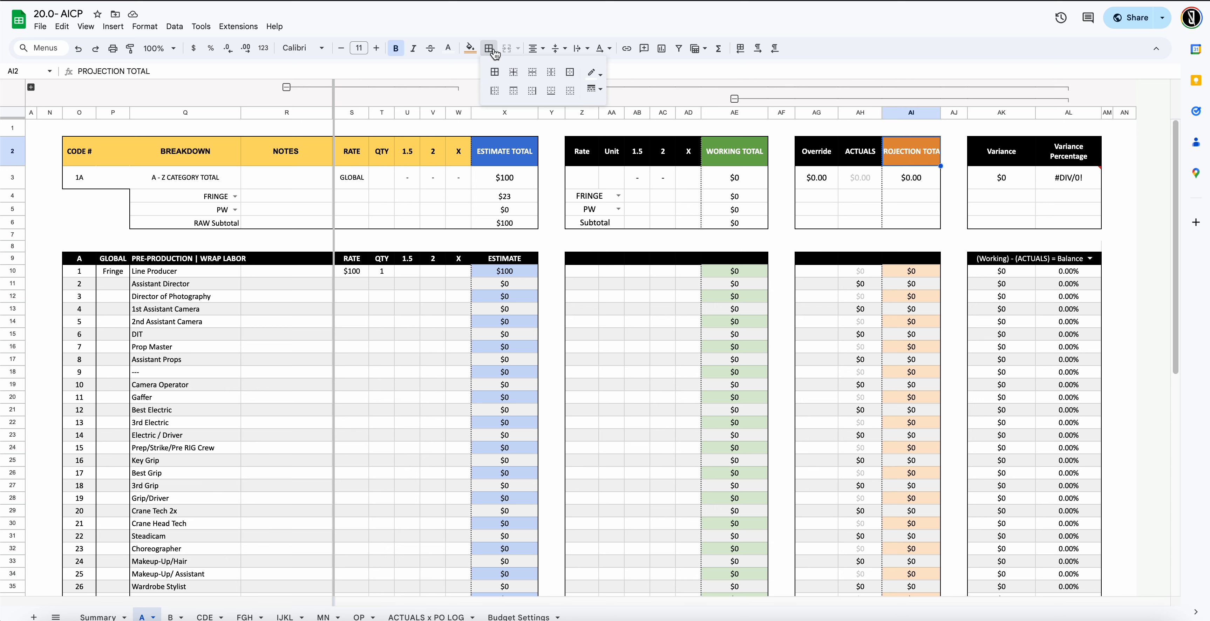
left_click(593, 73)
left_click(705, 112)
left_click(532, 91)
left_click(850, 184)
left_click(920, 156)
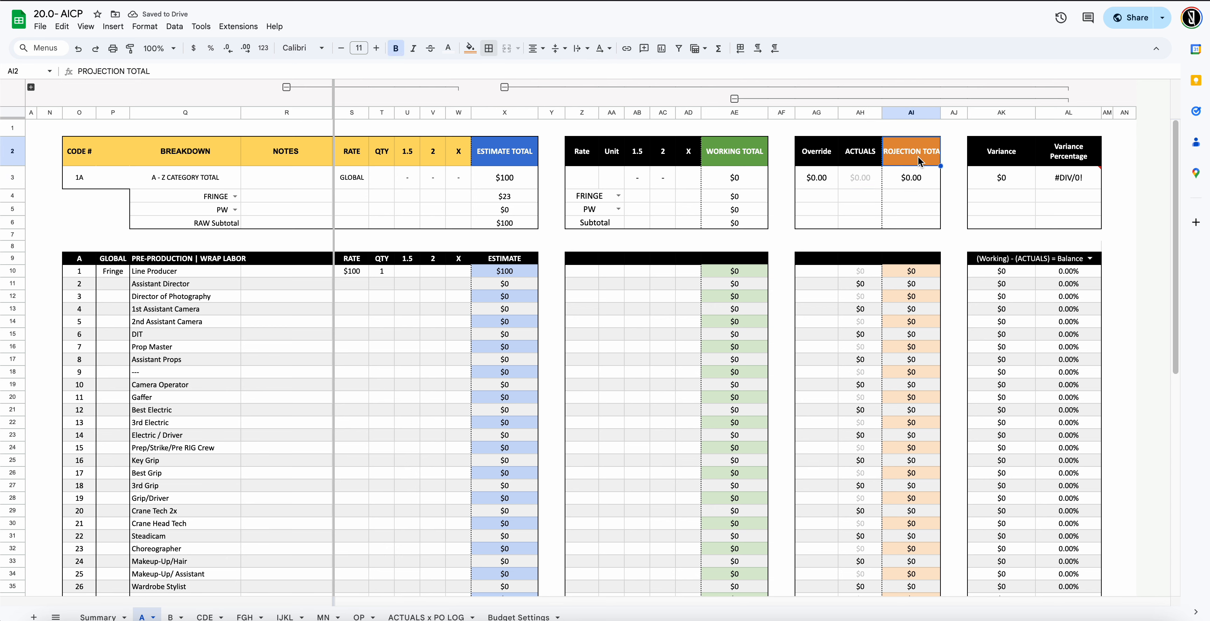
left_click(489, 53)
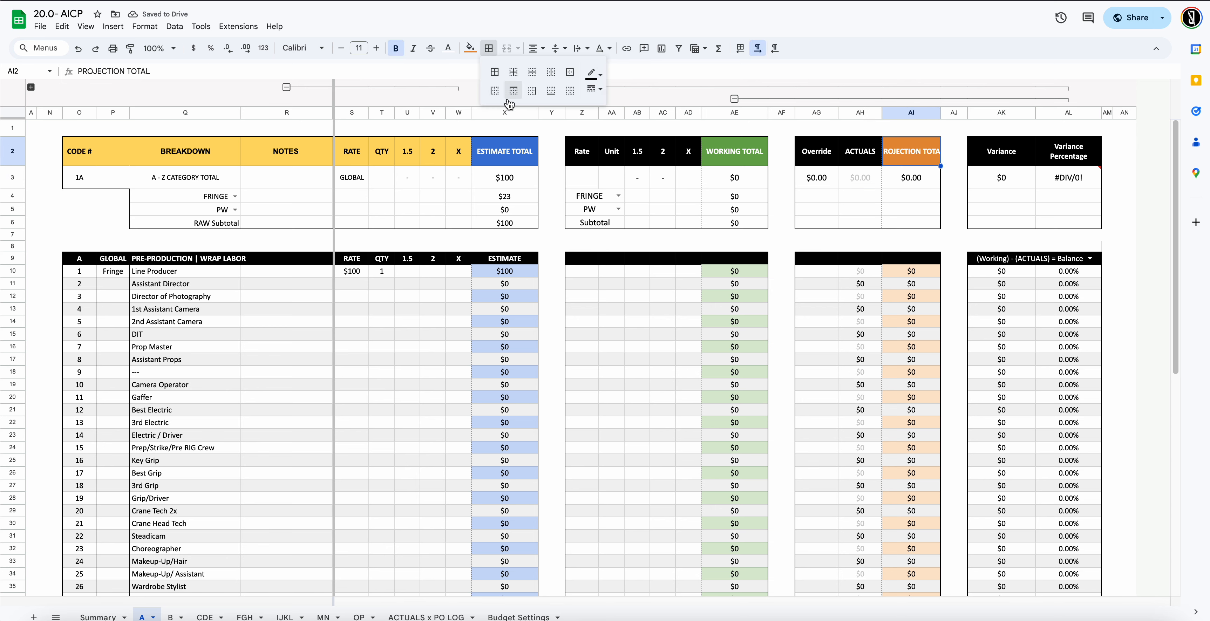
left_click(530, 101)
left_click(928, 178)
left_click(928, 153)
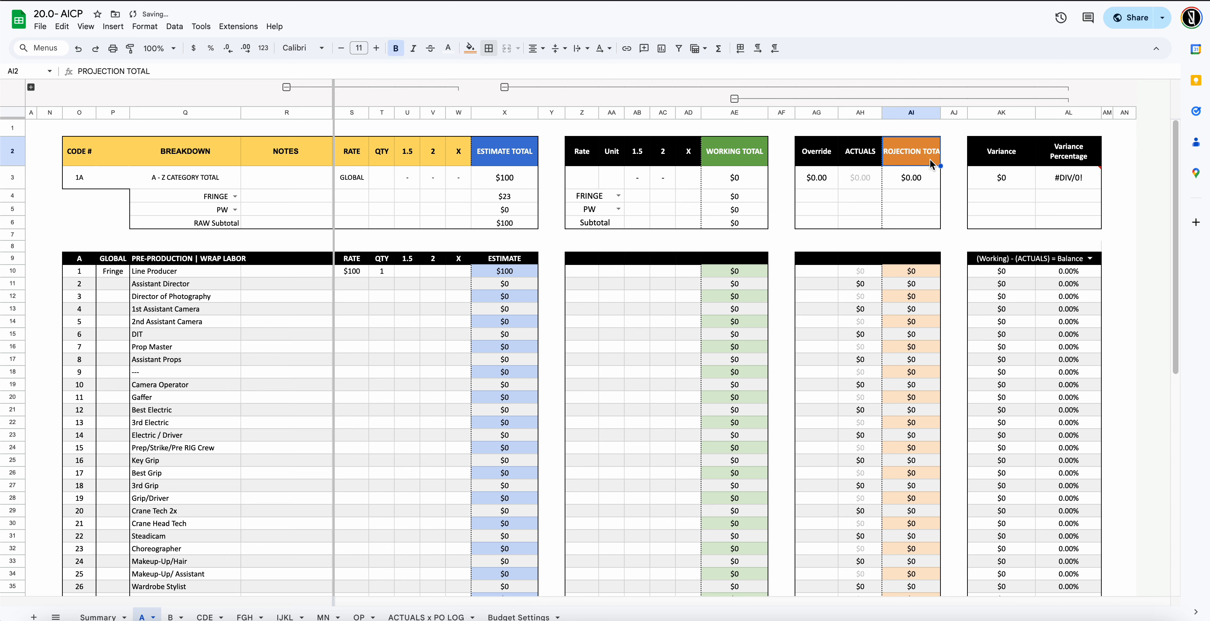
Apply a black left border to the empty cell AJ2 beside the PROJECTION TOTAL heading
left_click(953, 152)
left_click(488, 48)
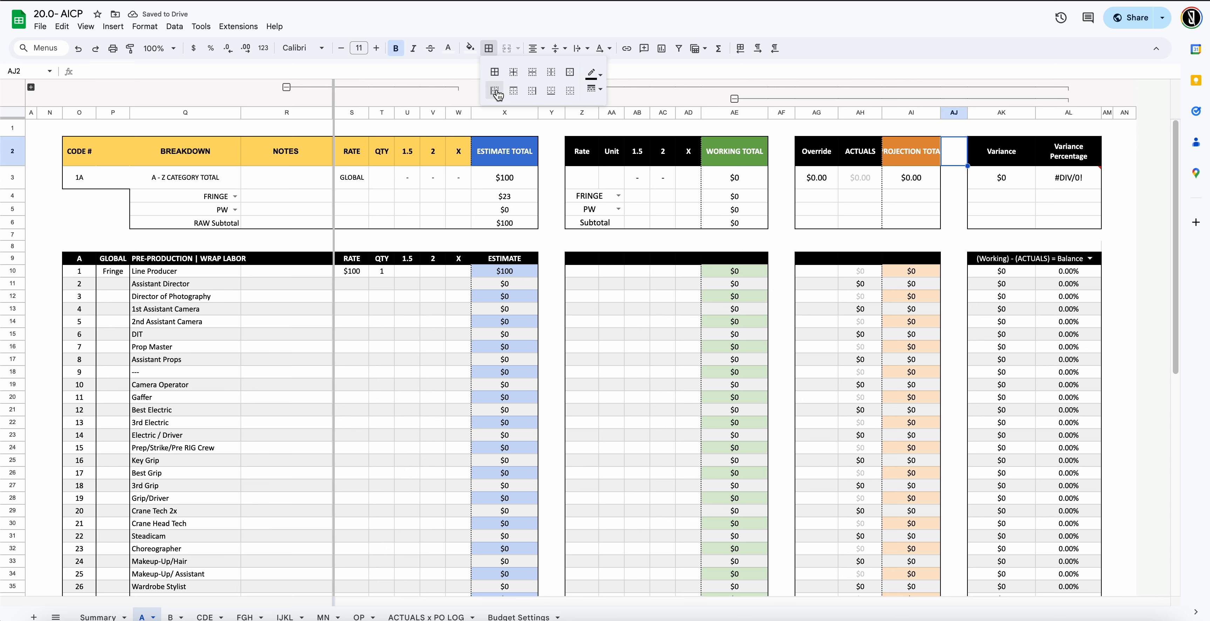
left_click(496, 93)
left_click(792, 200)
Try widening column AI to fit the PROJECTION TOTAL heading, and undo the resize
left_click(915, 161)
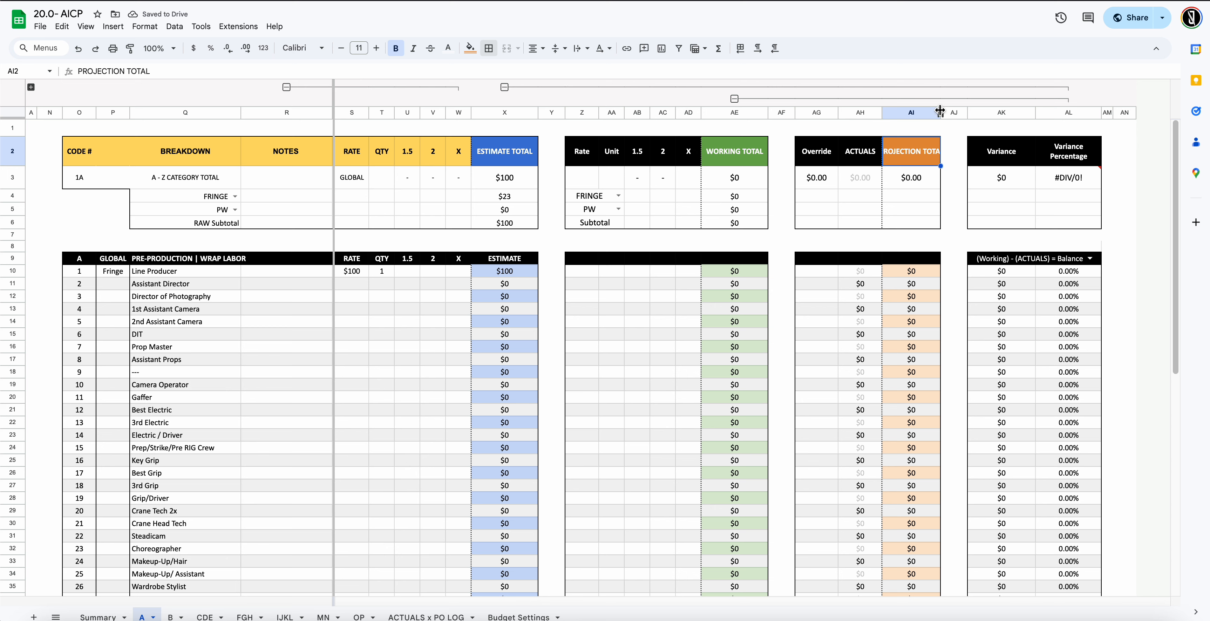
left_click_drag(940, 111, 952, 112)
key("Down")
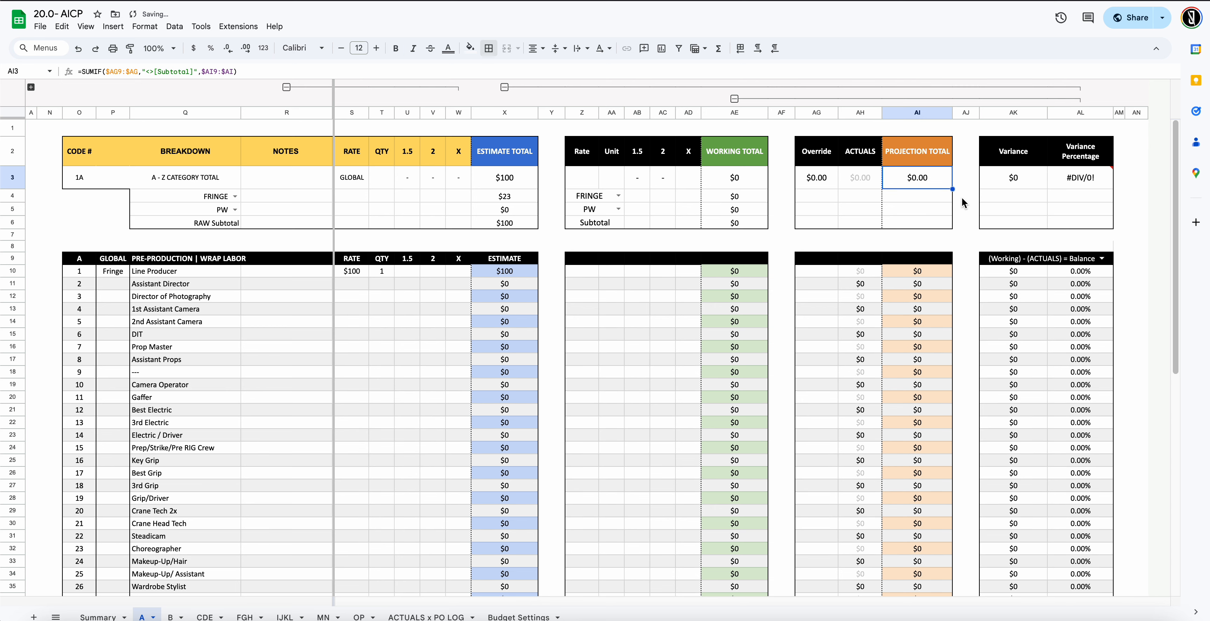
key("ctrl+z")
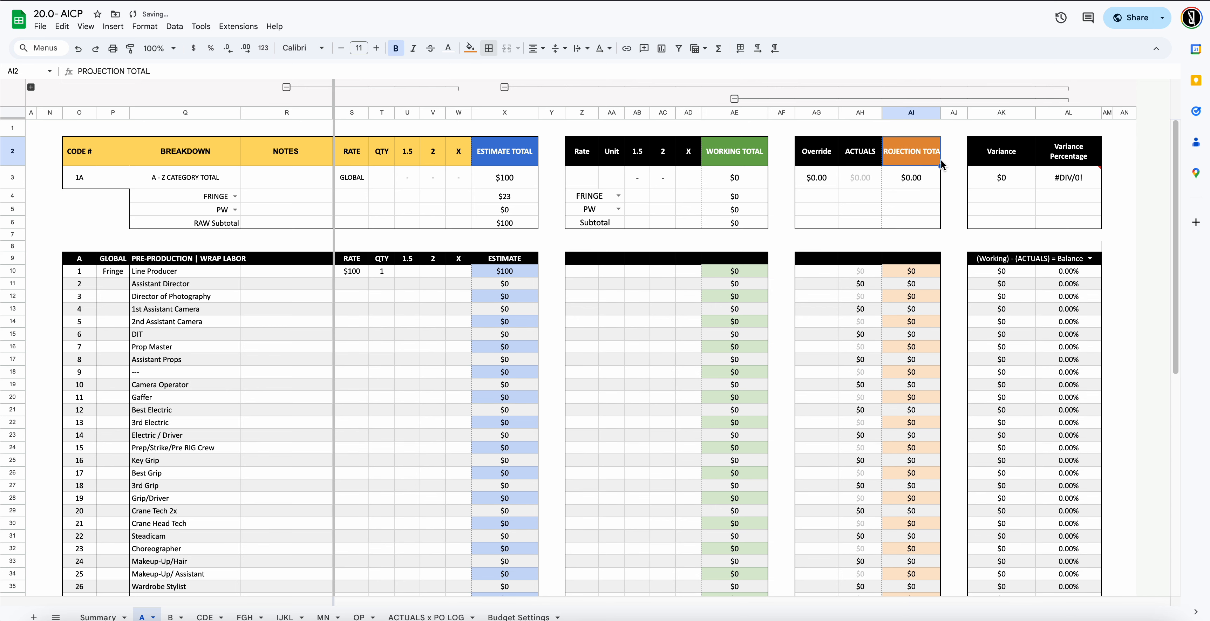
Break the PROJECTION TOTAL heading in AI2 onto two lines, with TOTAL on the second line
left_click(930, 157)
double_click(930, 157)
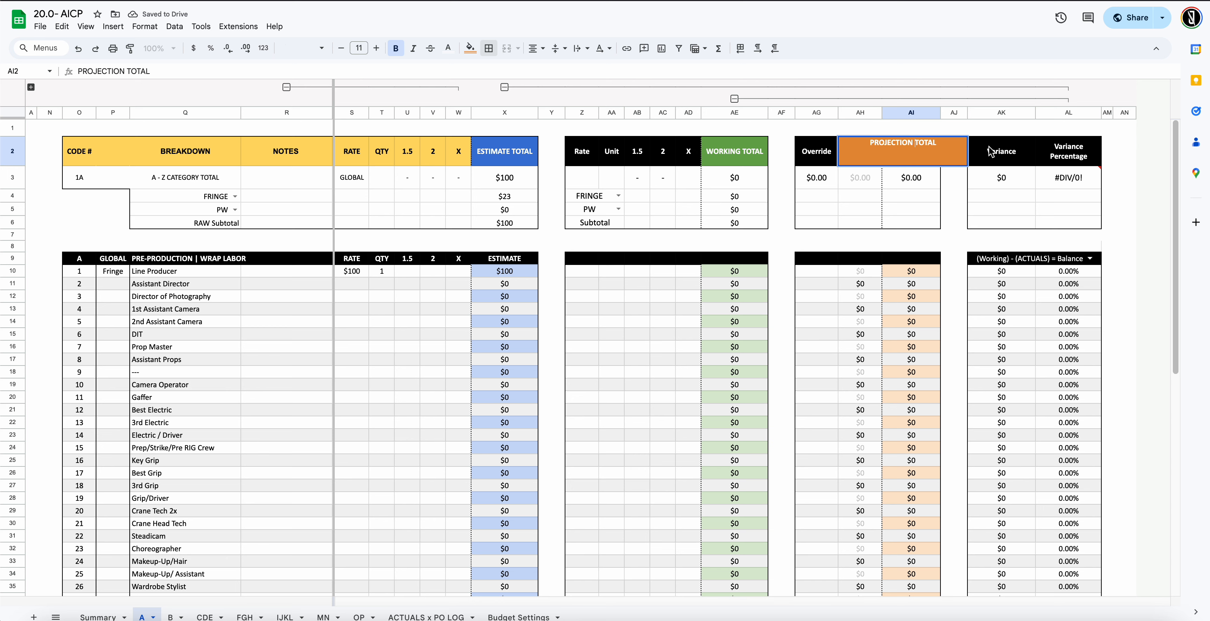
key("alt+Return")
left_click(909, 221)
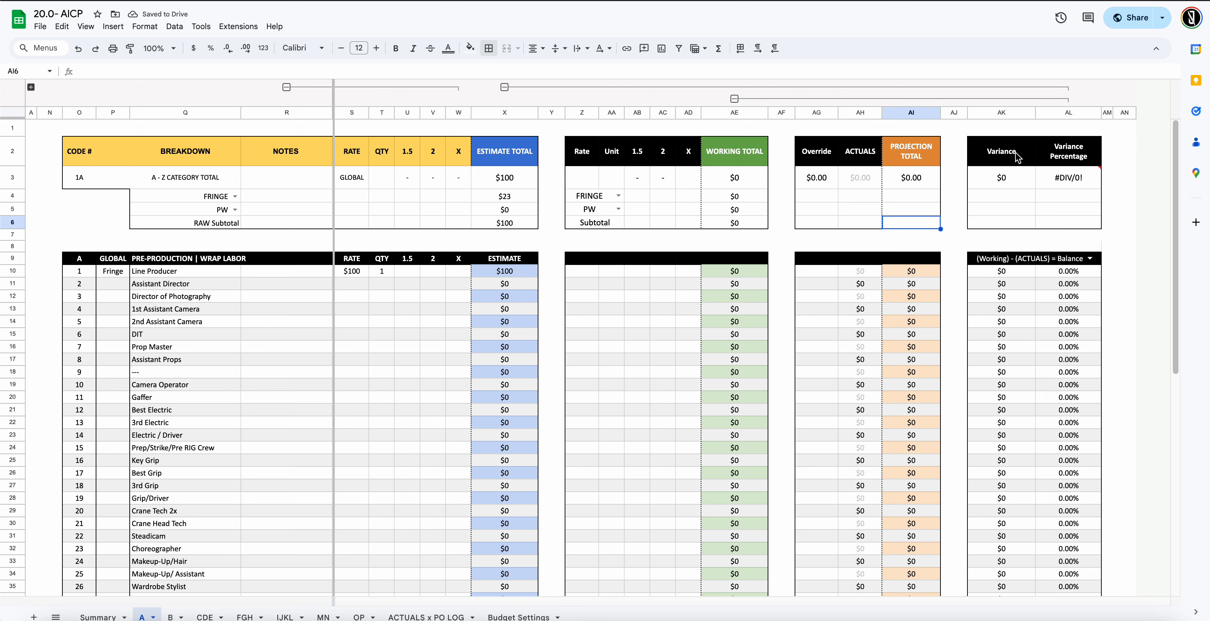
Replace the heading in AL2 with VARIANCE PERCENTAGE in capitals, split over two lines
double_click(1071, 156)
triple_click(1068, 143)
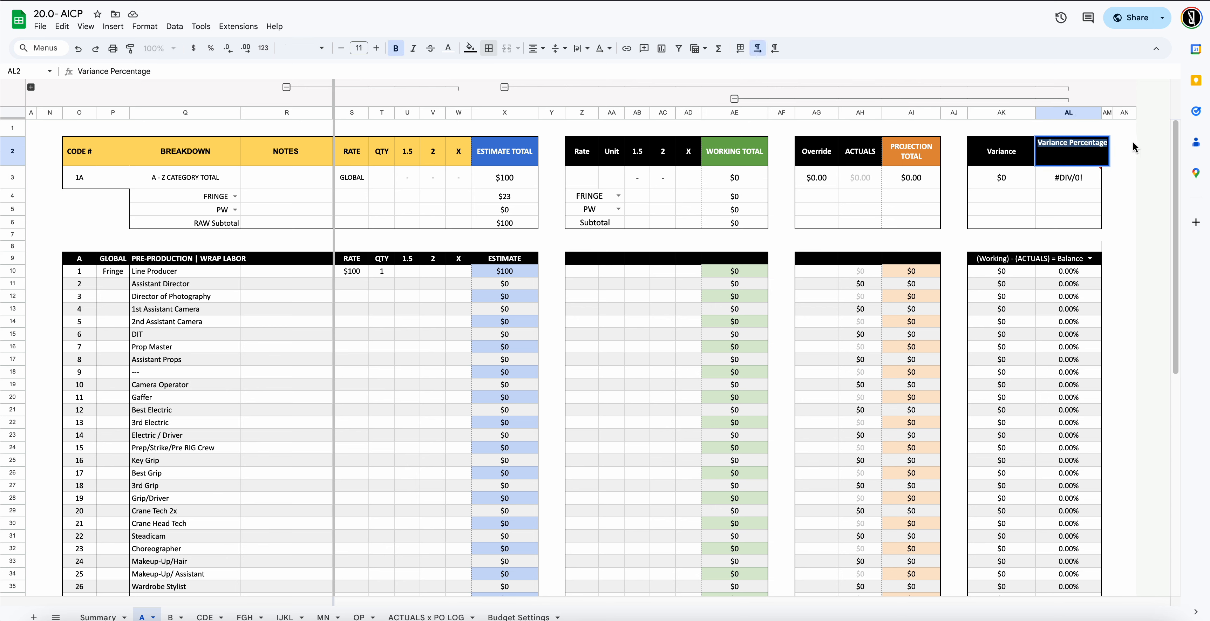
type("VARIANCE")
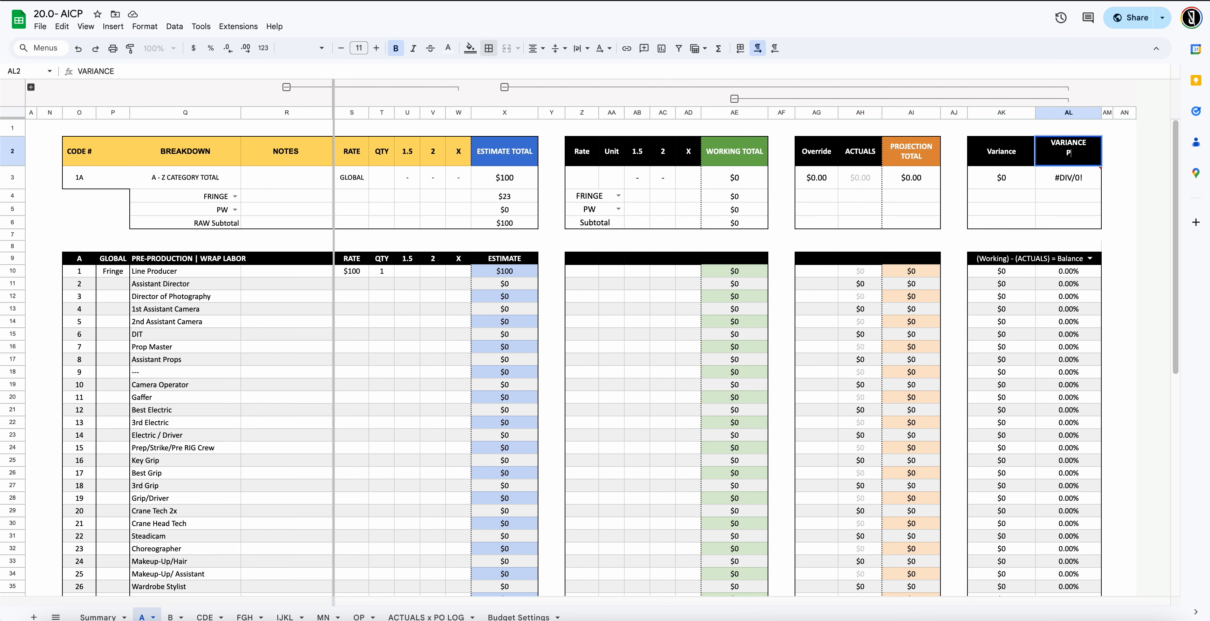
type(" PERCENTAGE")
left_click(1105, 246)
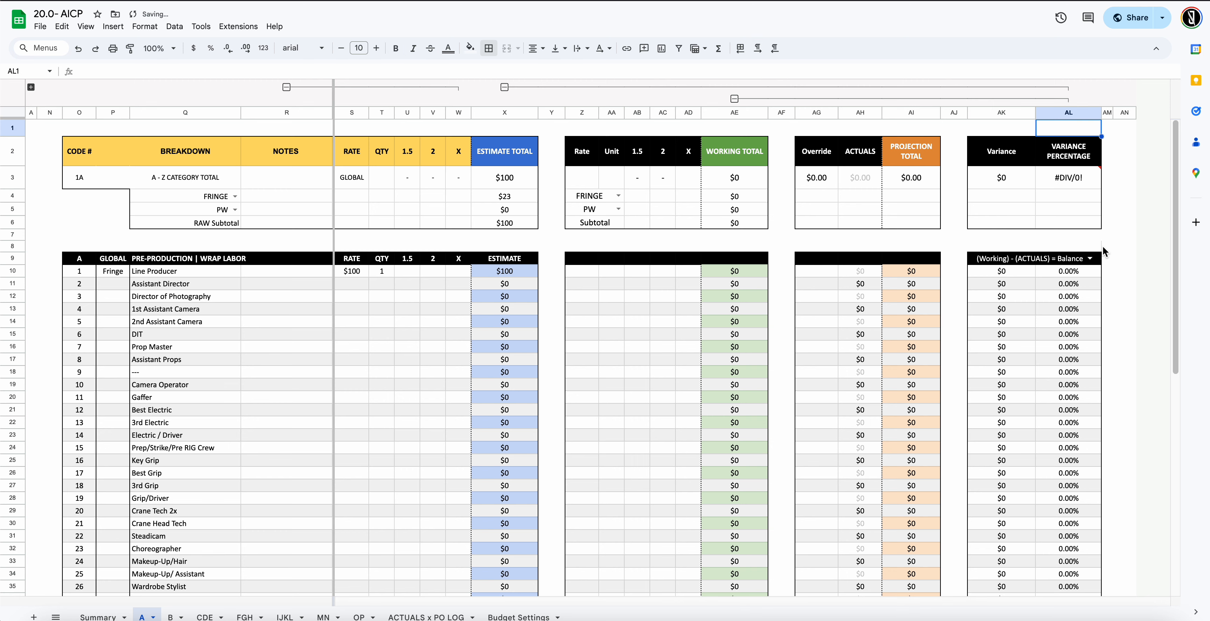
Check over the sheet and open the print settings with a preview of the current sheet
scroll(890, 203, "down", 3)
scroll(889, 206, "up", 3)
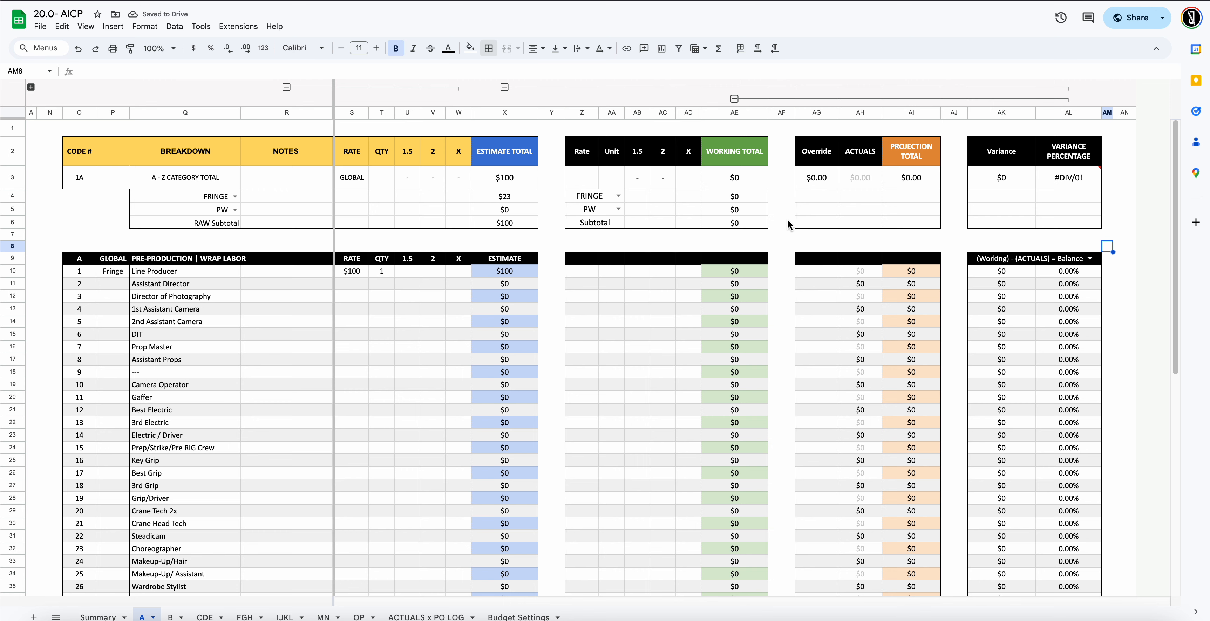
scroll(856, 178, "down", 3)
scroll(846, 179, "up", 3)
left_click(113, 48)
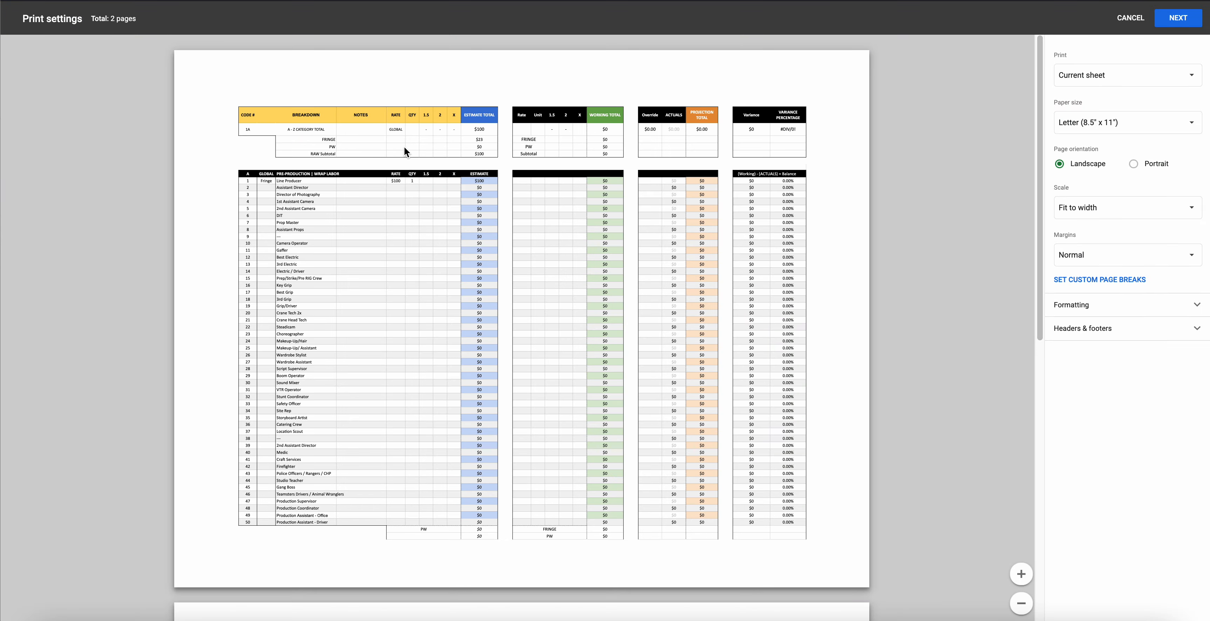
Preview the current sheet's printout in portrait orientation, scaled to fit to page
left_click(1157, 164)
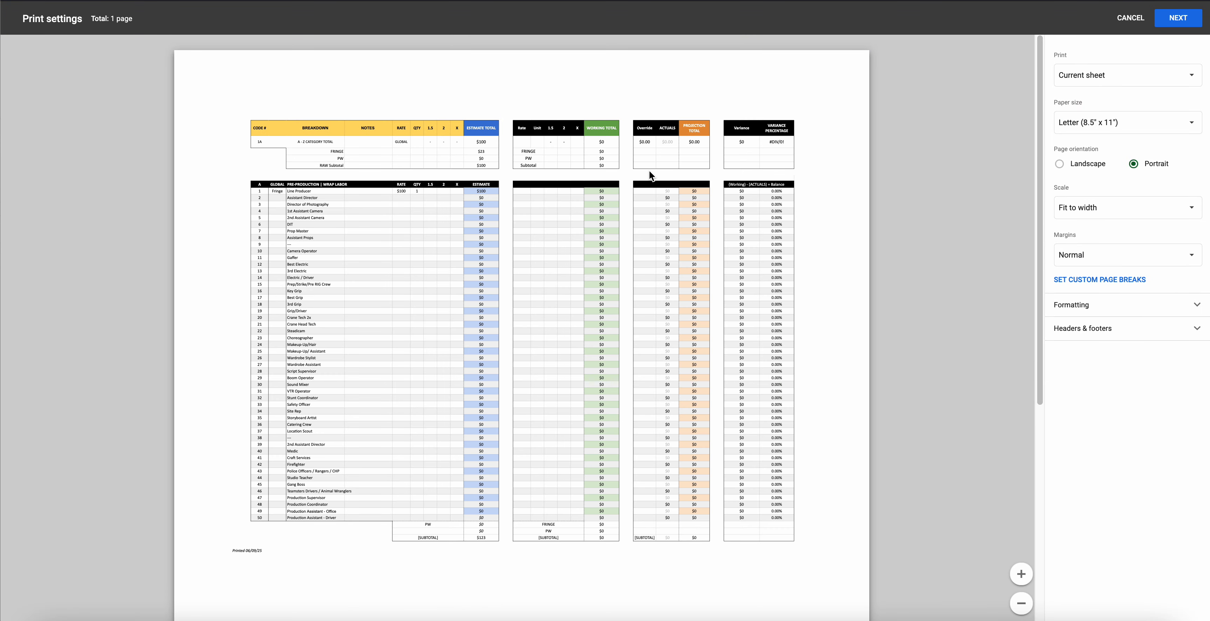
left_click(1090, 209)
left_click(1096, 243)
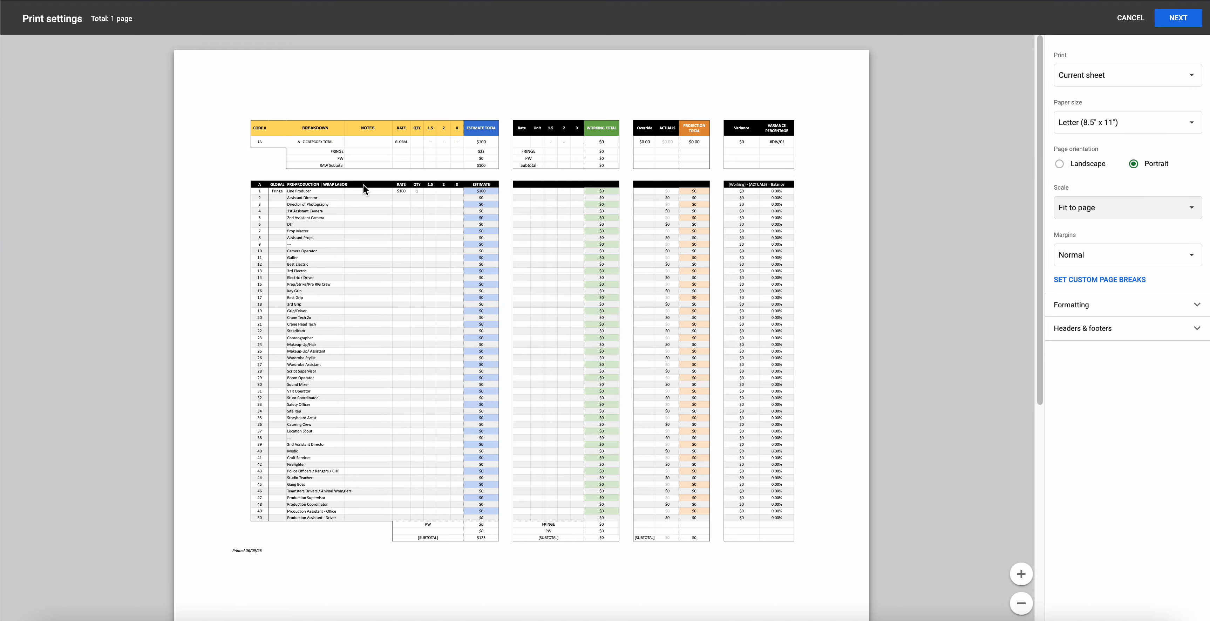
Inspect the enlarged print preview from the header to the subtotal rows, and leave the print settings without printing
left_click(1021, 574)
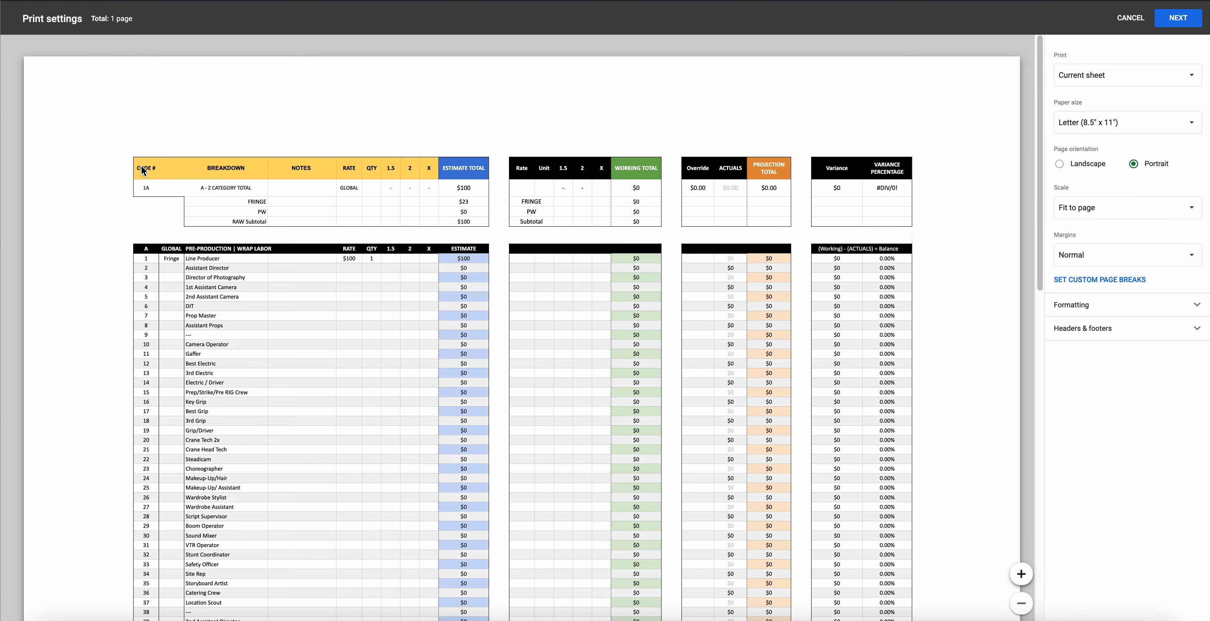
scroll(237, 199, "down", 7)
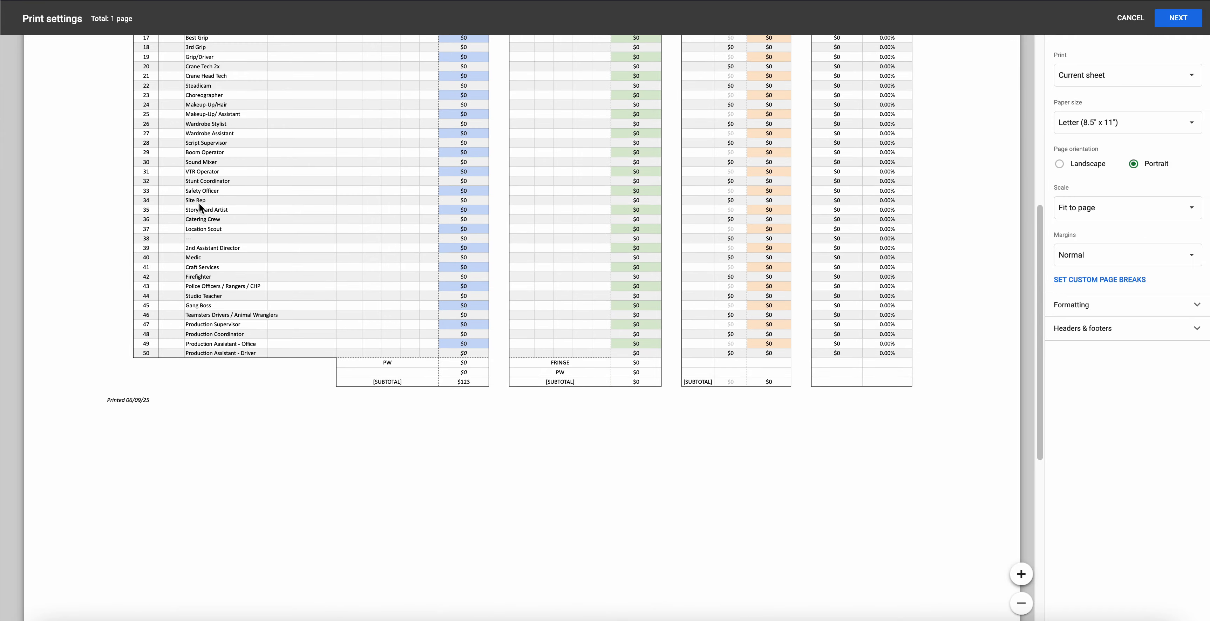
scroll(207, 201, "up", 7)
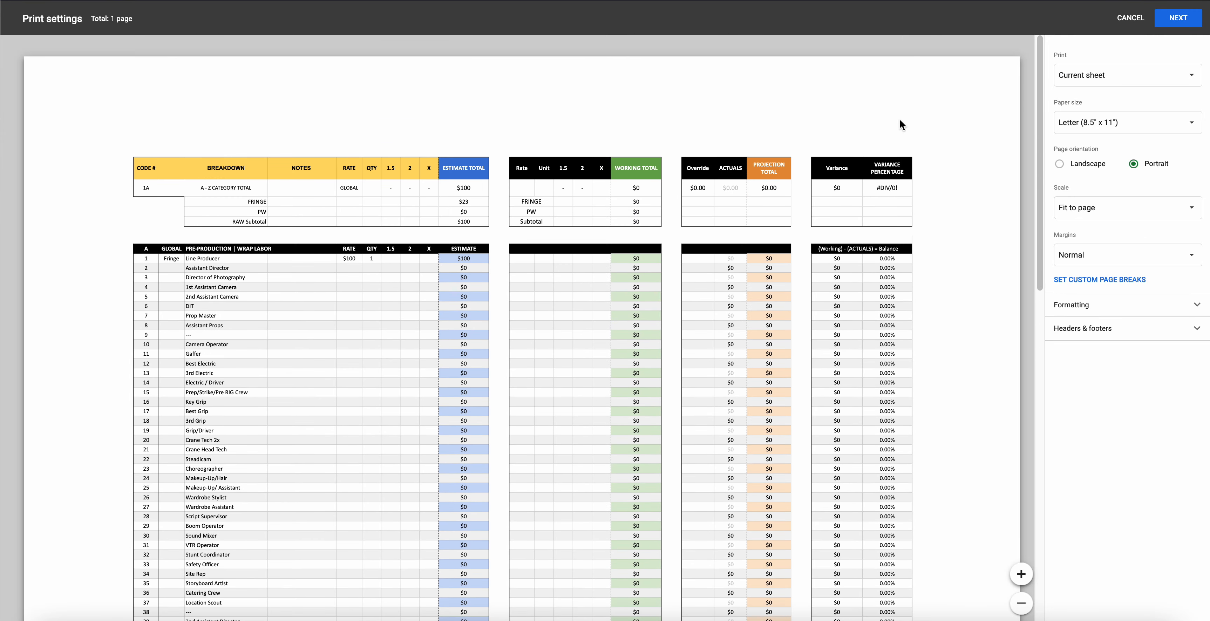
left_click(1130, 18)
Look over sheet A from the header to the subtotals and compare it briefly with sheet B
scroll(572, 245, "down", 5)
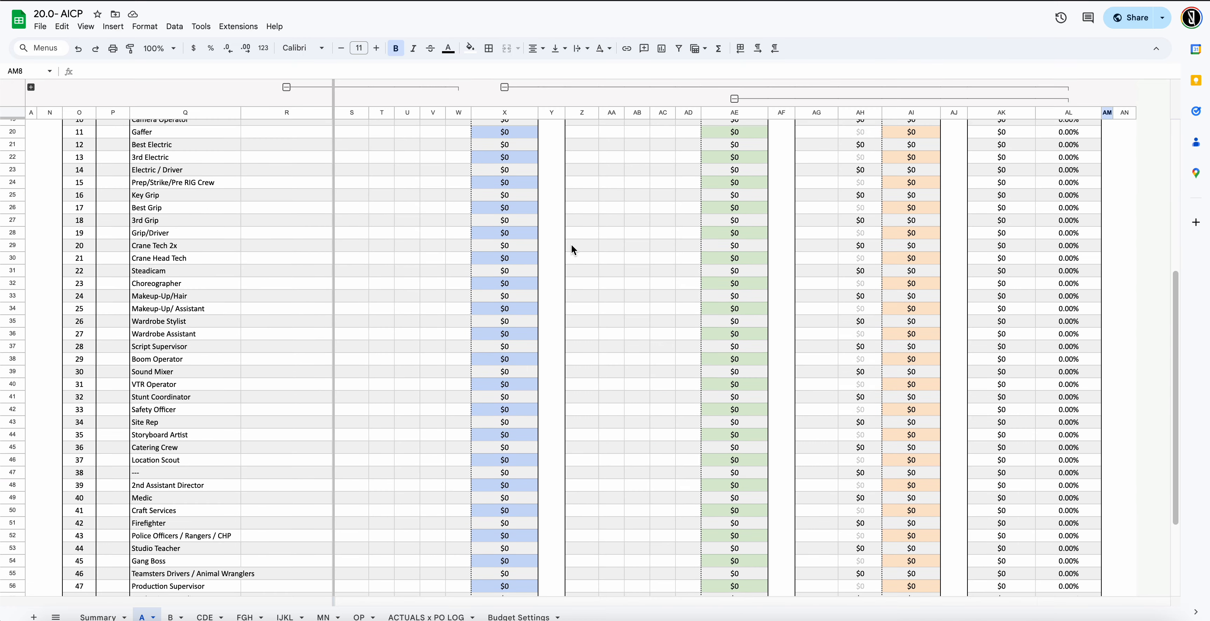
scroll(232, 356, "up", 5)
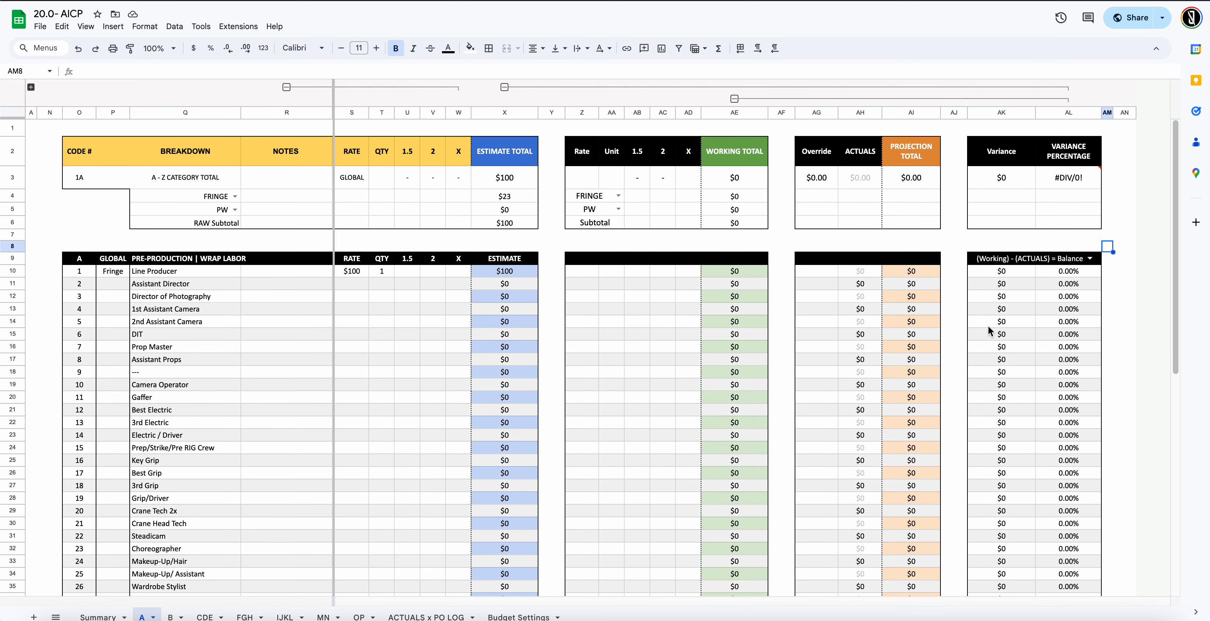
scroll(63, 316, "down", 10)
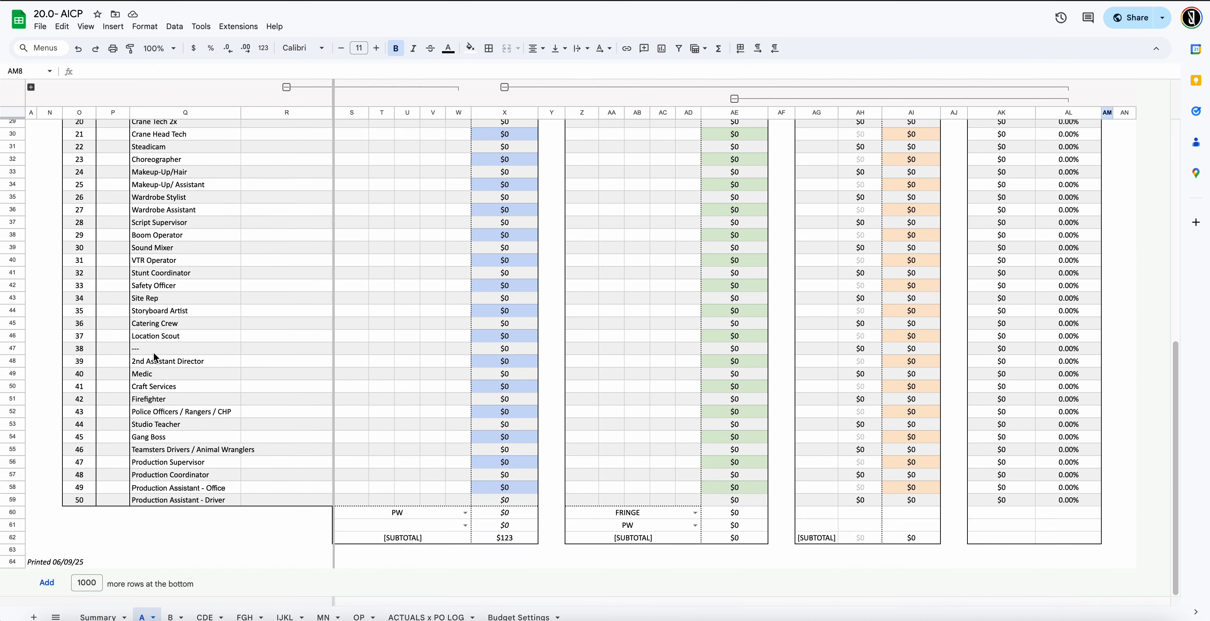
scroll(153, 353, "up", 10)
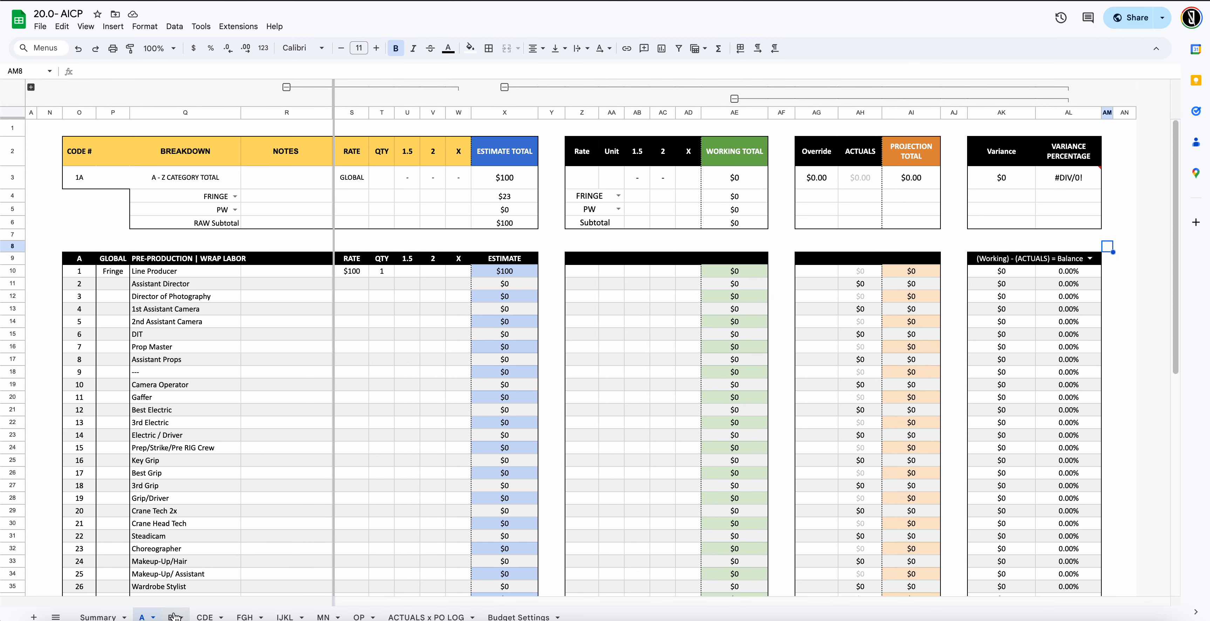
left_click(176, 617)
scroll(188, 379, "down", 2)
left_click(143, 617)
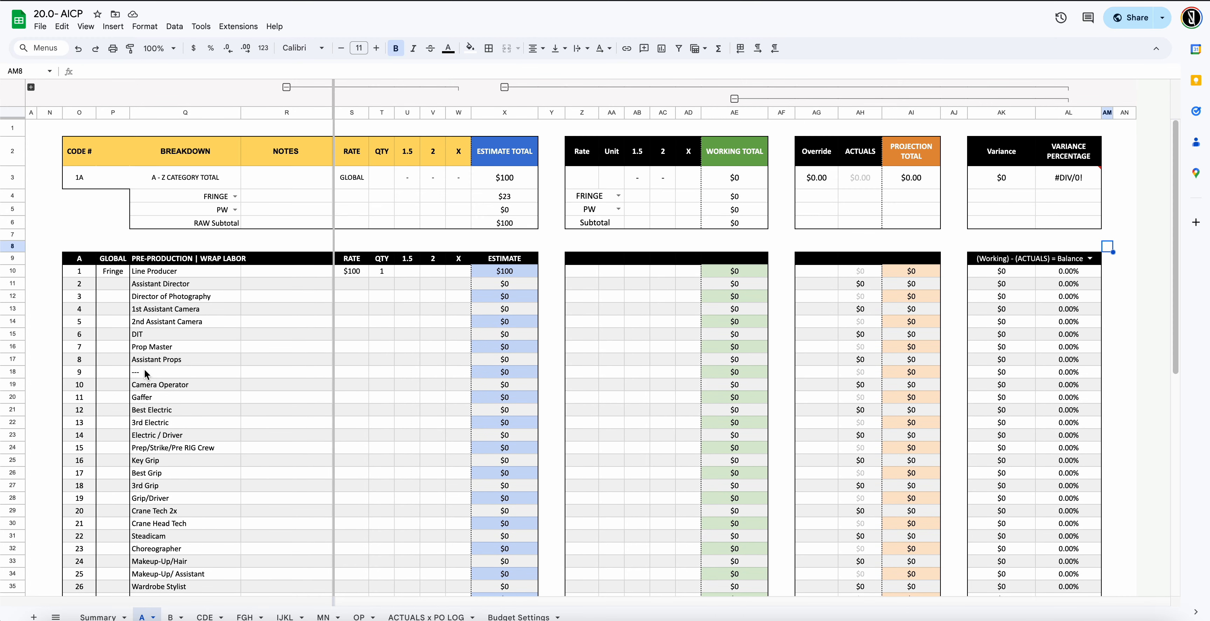
Copy only the formatting of O2:P3 on sheet A onto the CODE # cells at O2 on sheet B
left_click(98, 162)
left_click_drag(96, 157, 108, 185)
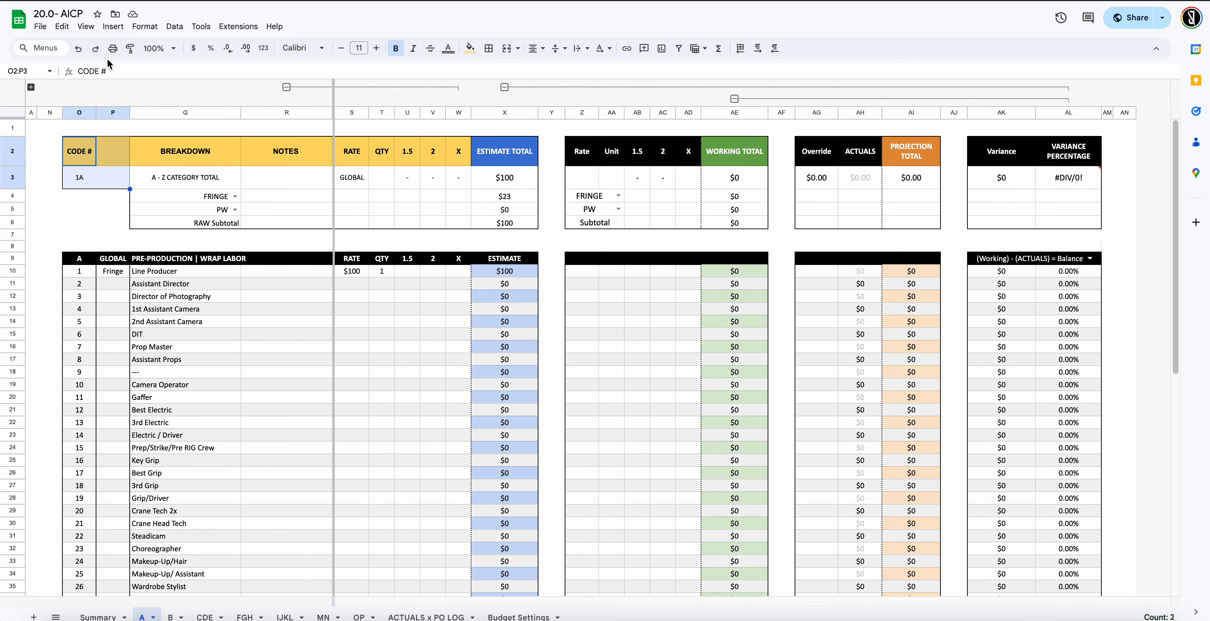
left_click(130, 48)
left_click(170, 616)
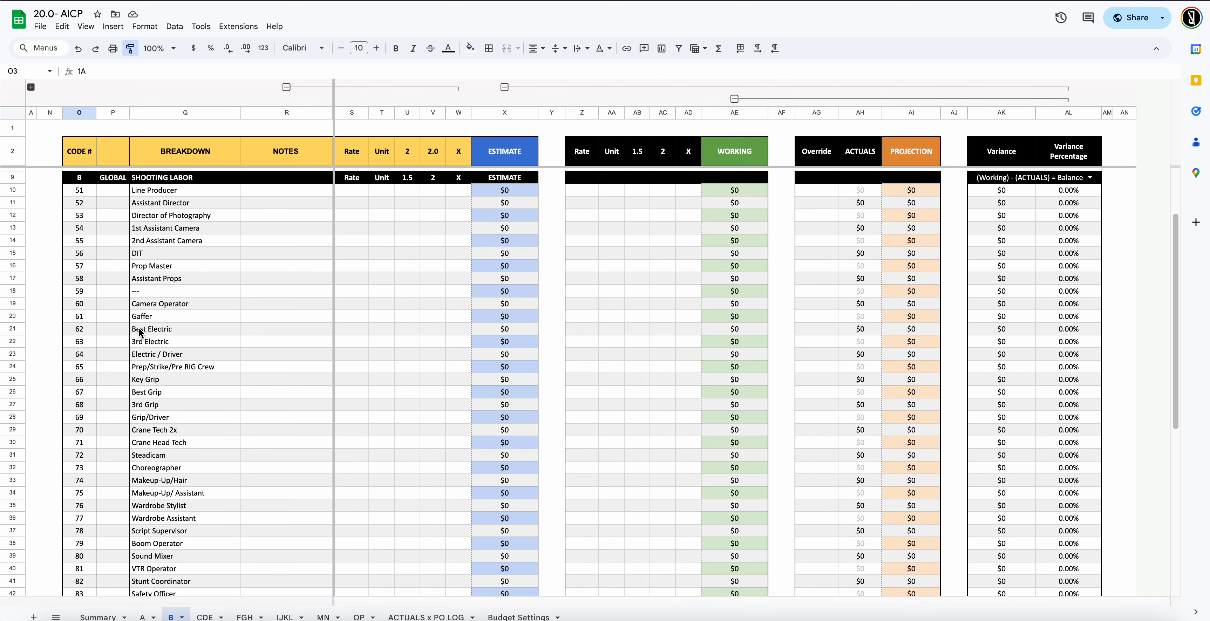
left_click(98, 180)
left_click(94, 153)
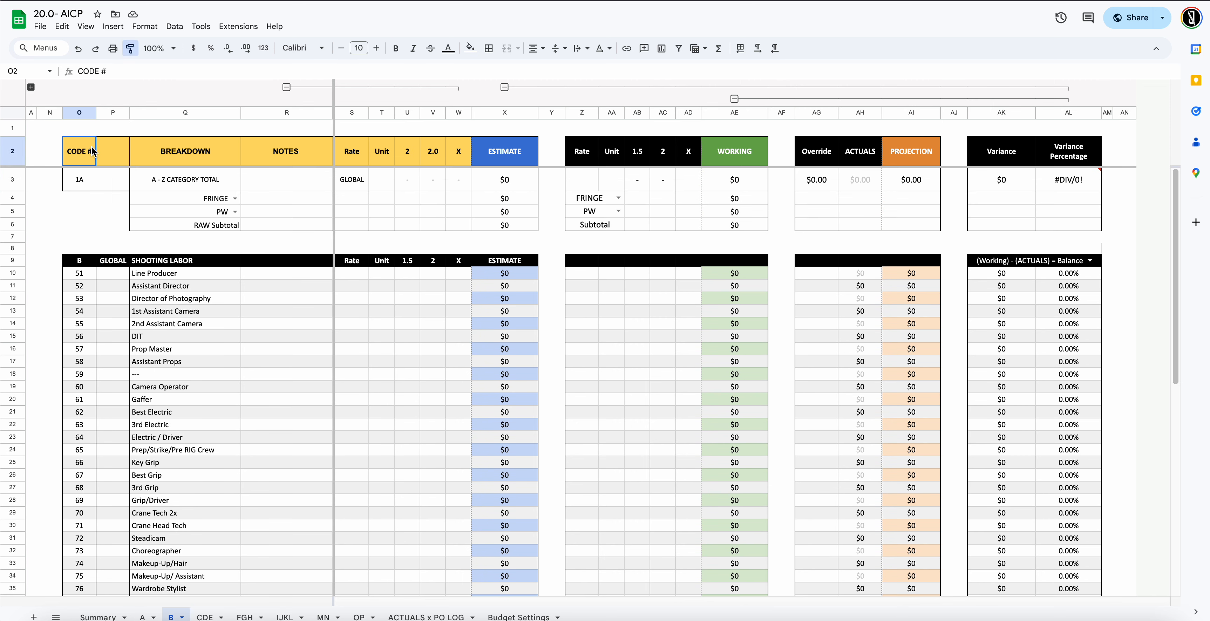
left_click(157, 226)
scroll(177, 228, "down", 5)
scroll(177, 228, "up", 5)
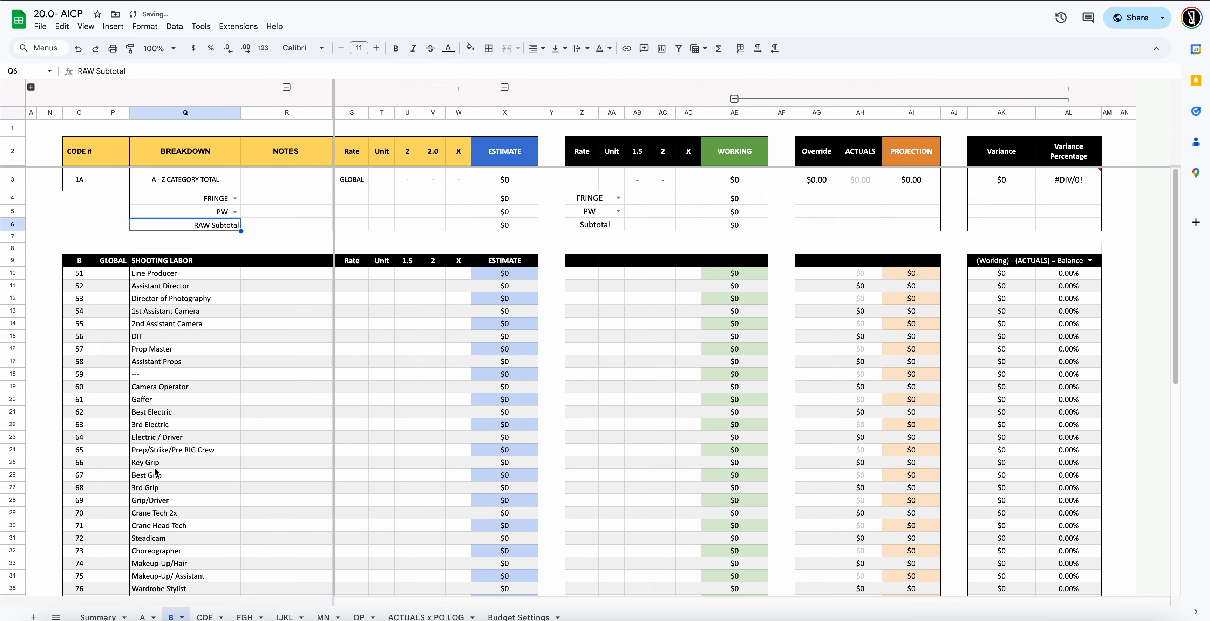
Apply the formatting of O2:Q3 on sheet A to the same header cells on sheet B
left_click(142, 617)
left_click(141, 167, "shift")
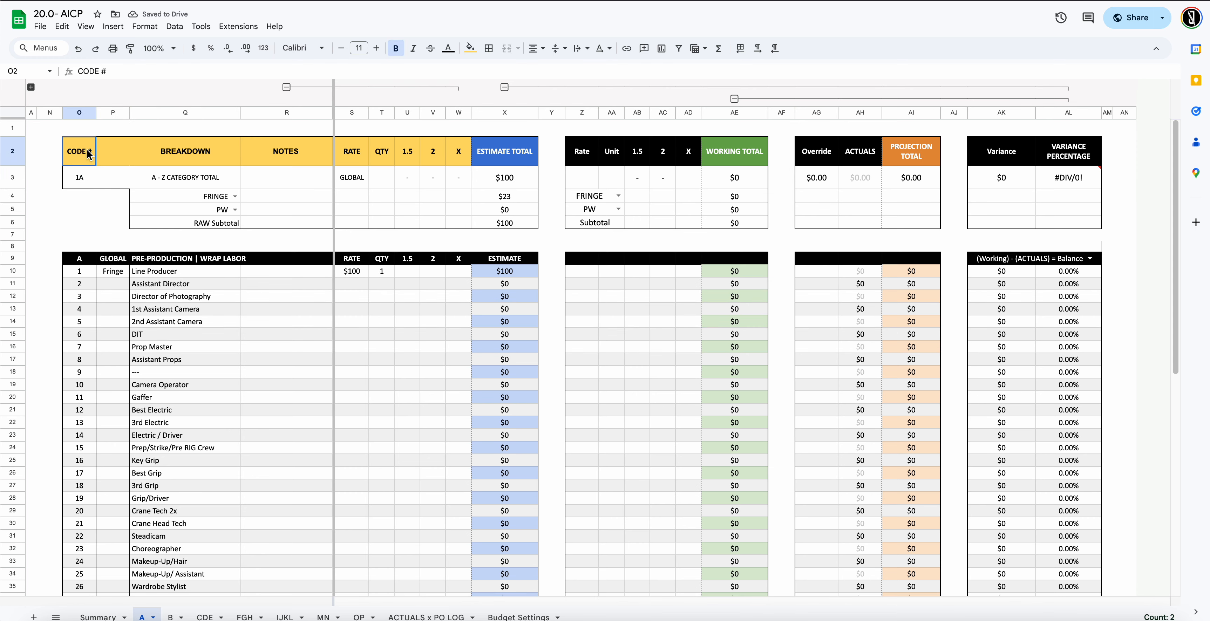
left_click(127, 48)
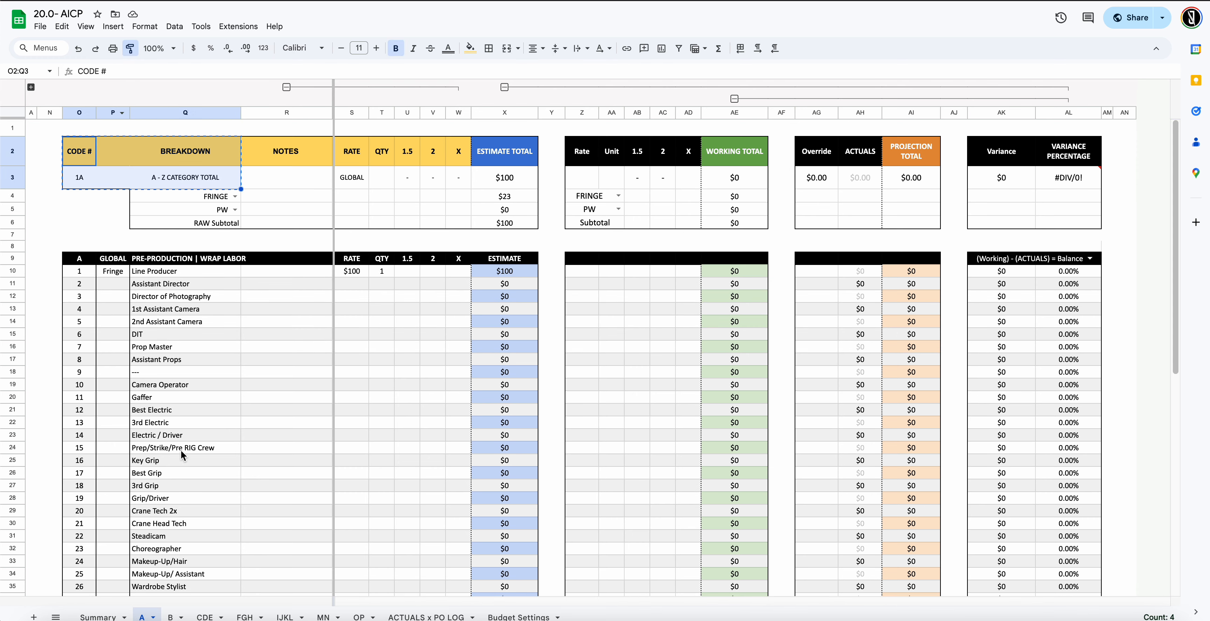
left_click(172, 617)
left_click(88, 156)
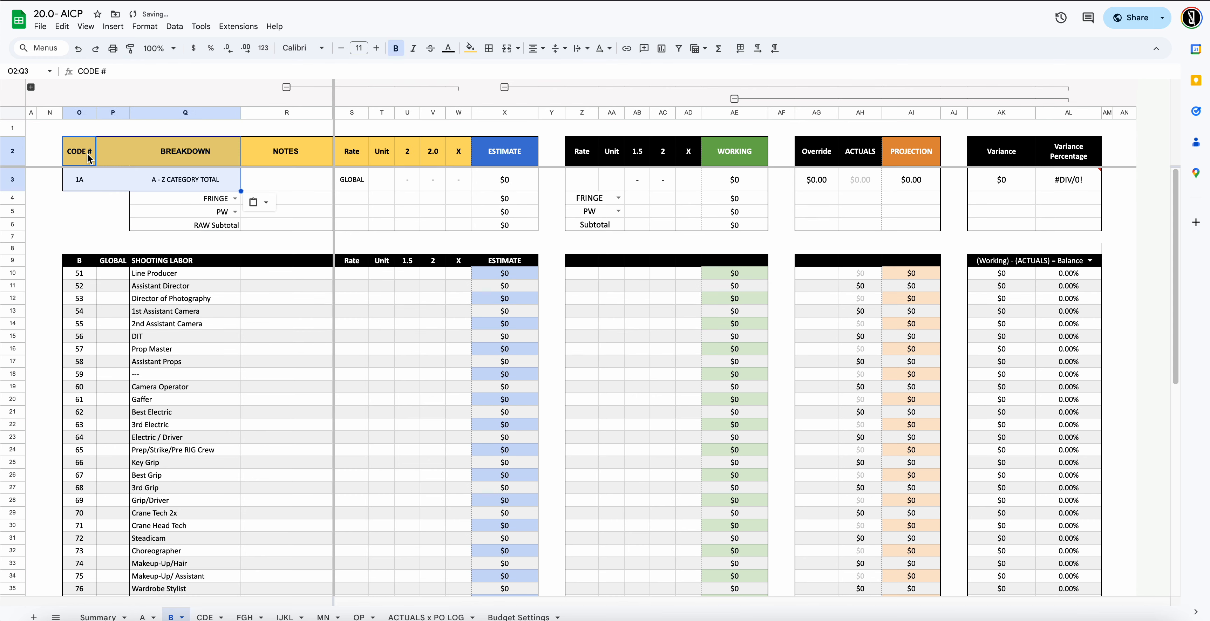
left_click(210, 261)
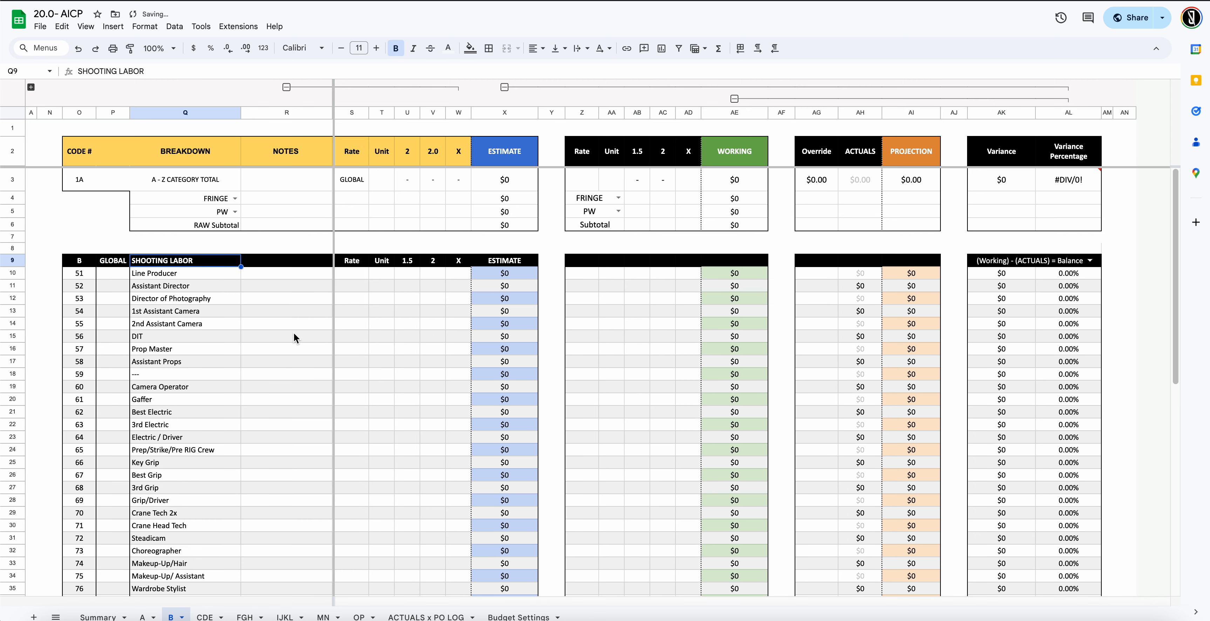
Replace the headings in S9:W9 on sheet B with sheet A's array formula ={"RATE","QTY","1.5","2","X"}
left_click(366, 264)
left_click(143, 617)
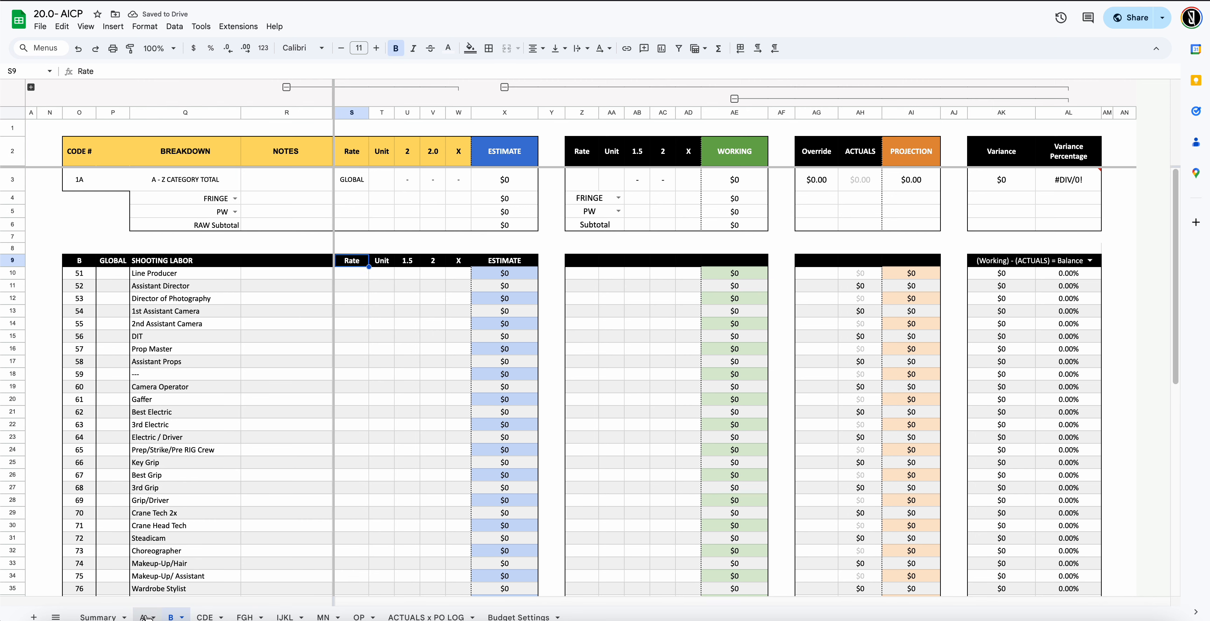
left_click(359, 258)
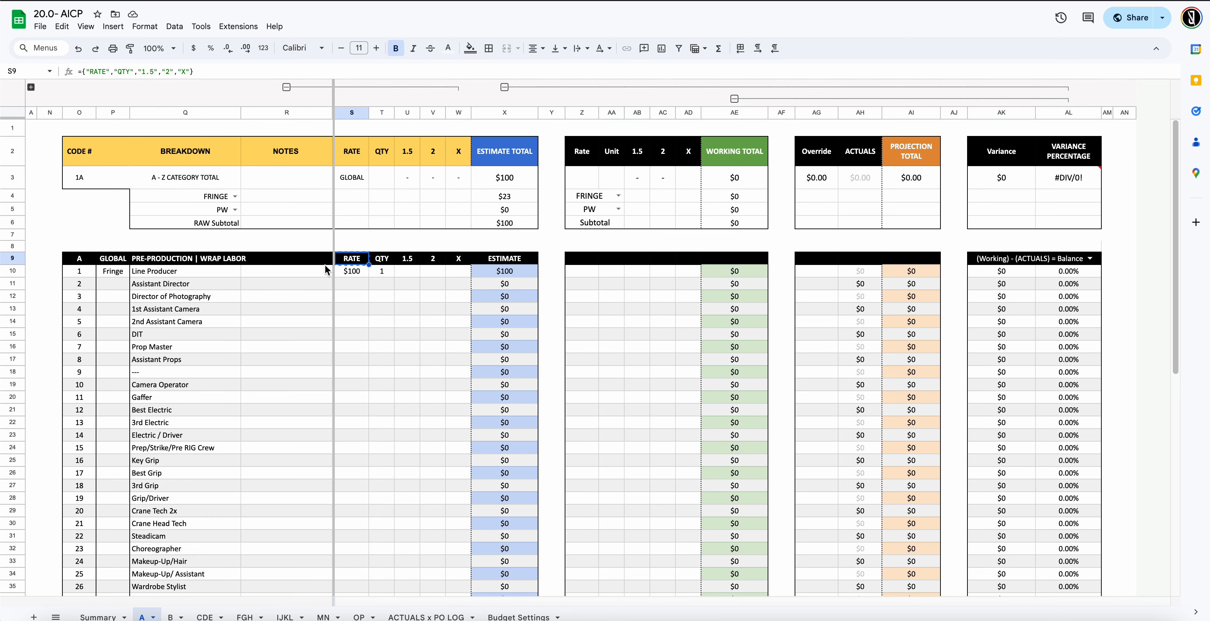
left_click(205, 73)
key("Escape")
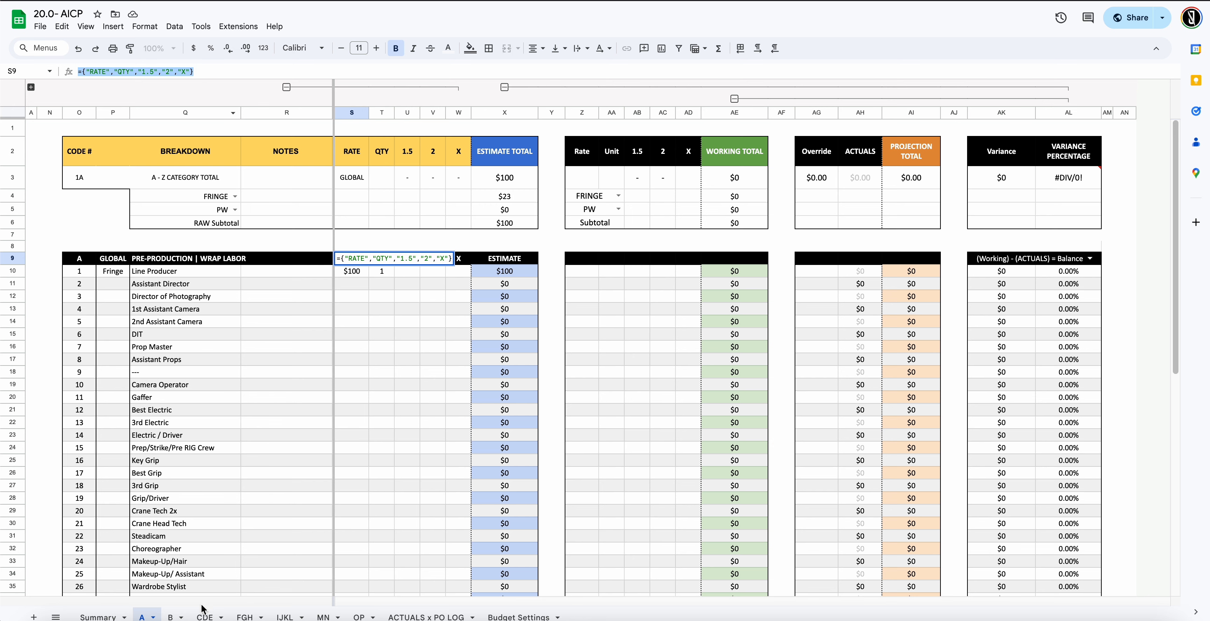
left_click(172, 617)
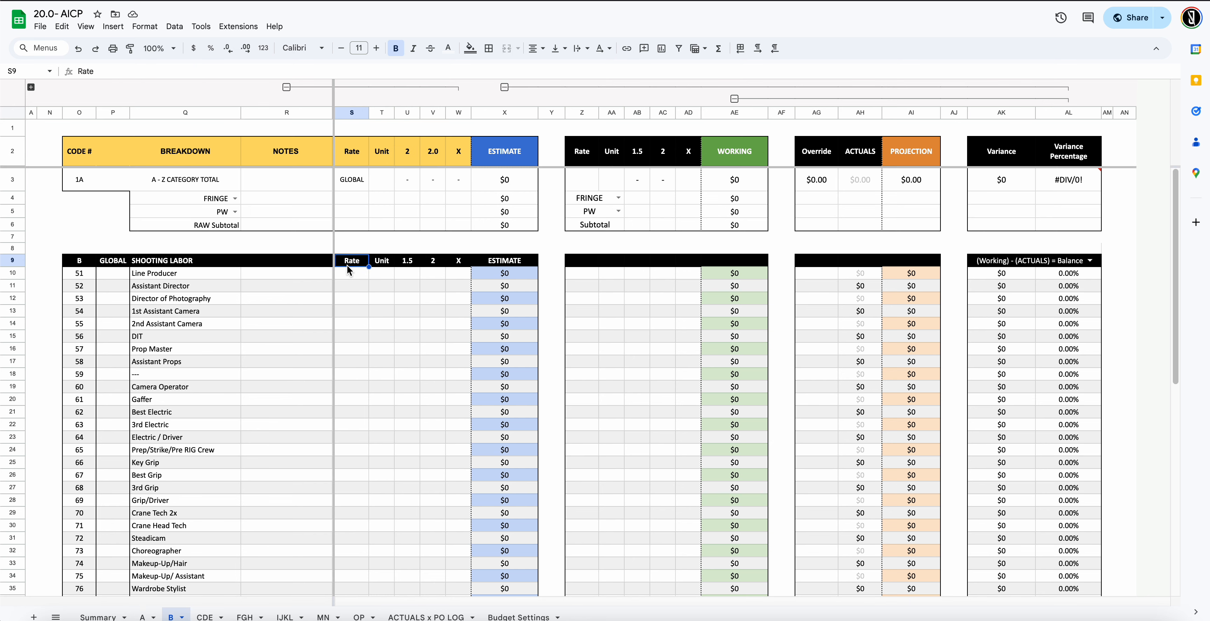
left_click_drag(347, 266, 451, 260)
type("RATE\tQTY\t1.5\t2\tX")
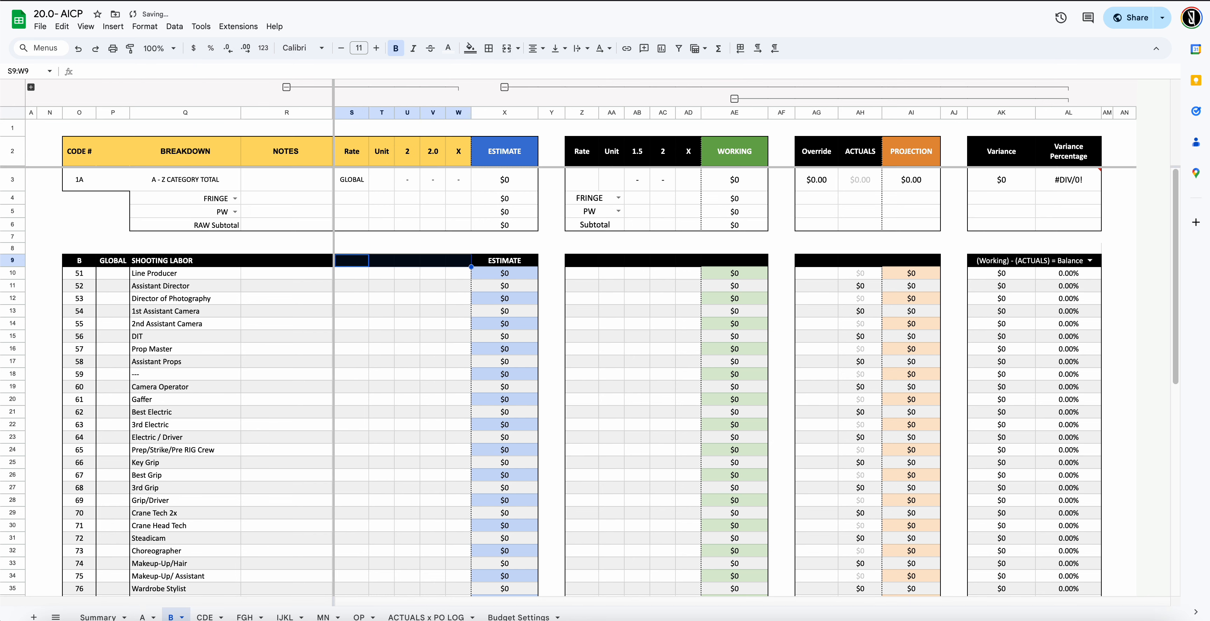
Put the array formula ={"RATE","QTY","1.5","2","X"} in S2 on sheet B and clear the old headings from T2:W2
left_click_drag(350, 152, 459, 161)
type("={\"RATE\",\"QTY\",\"1.5\",\"2\",\"X\"}")
left_click(429, 248)
left_click(376, 153)
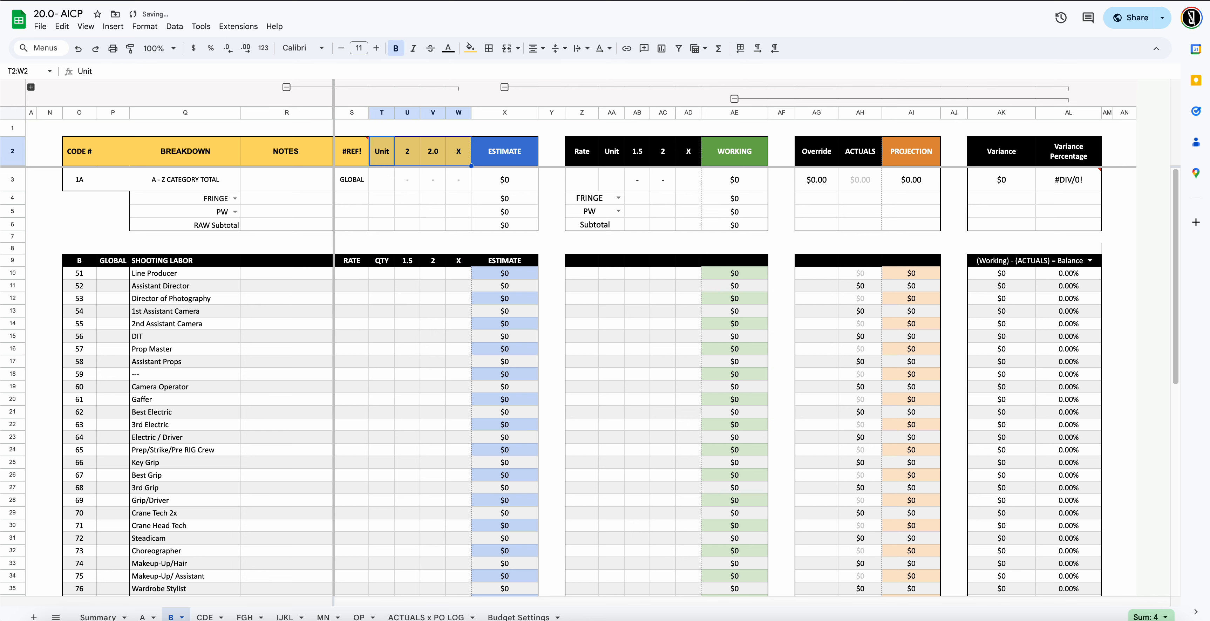
key("Delete")
left_click(454, 179)
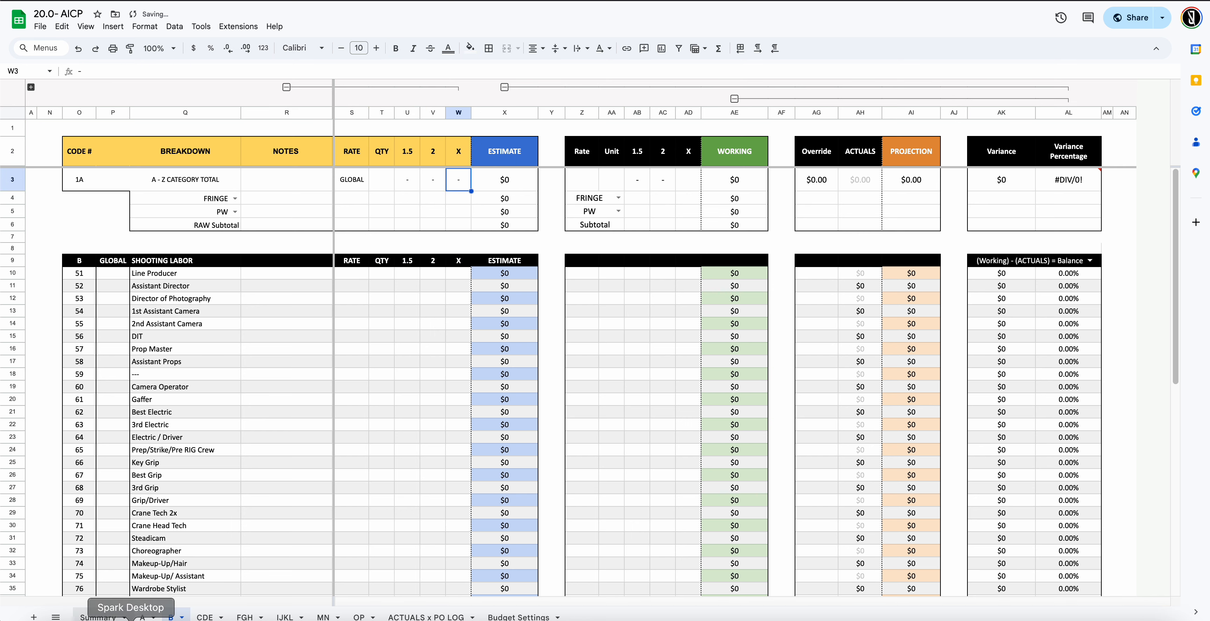
Check sheet A's AI2 heading and add TOTAL on a second line under PROJECTION in AI2 on sheet B
left_click(142, 617)
left_click(921, 157)
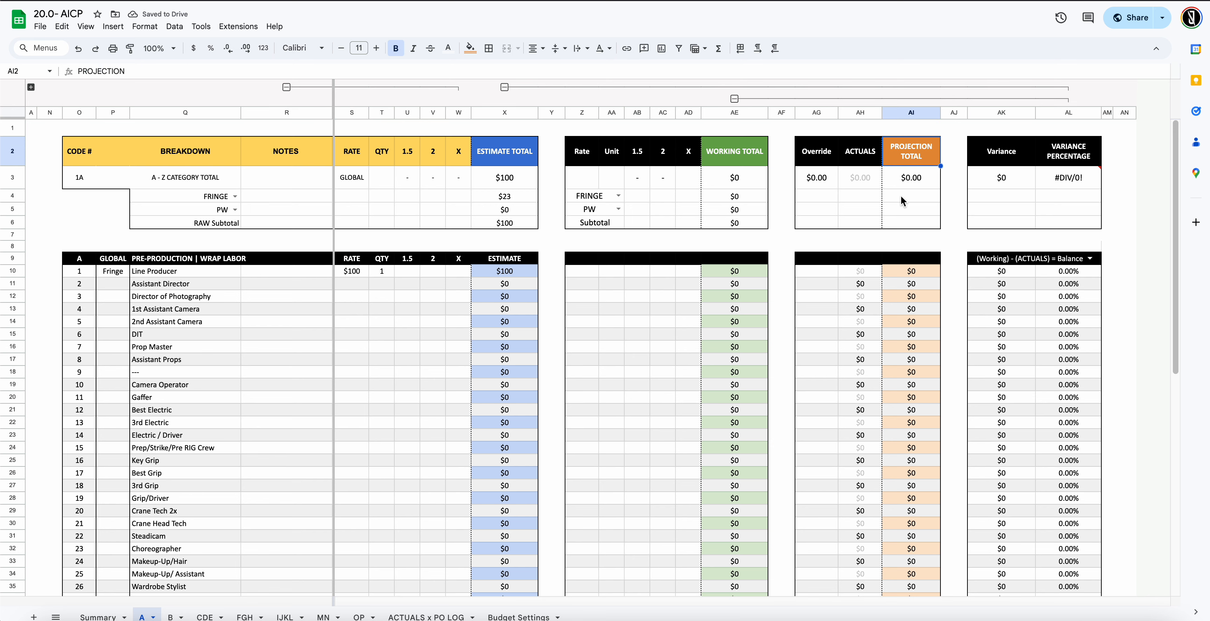
left_click(171, 617)
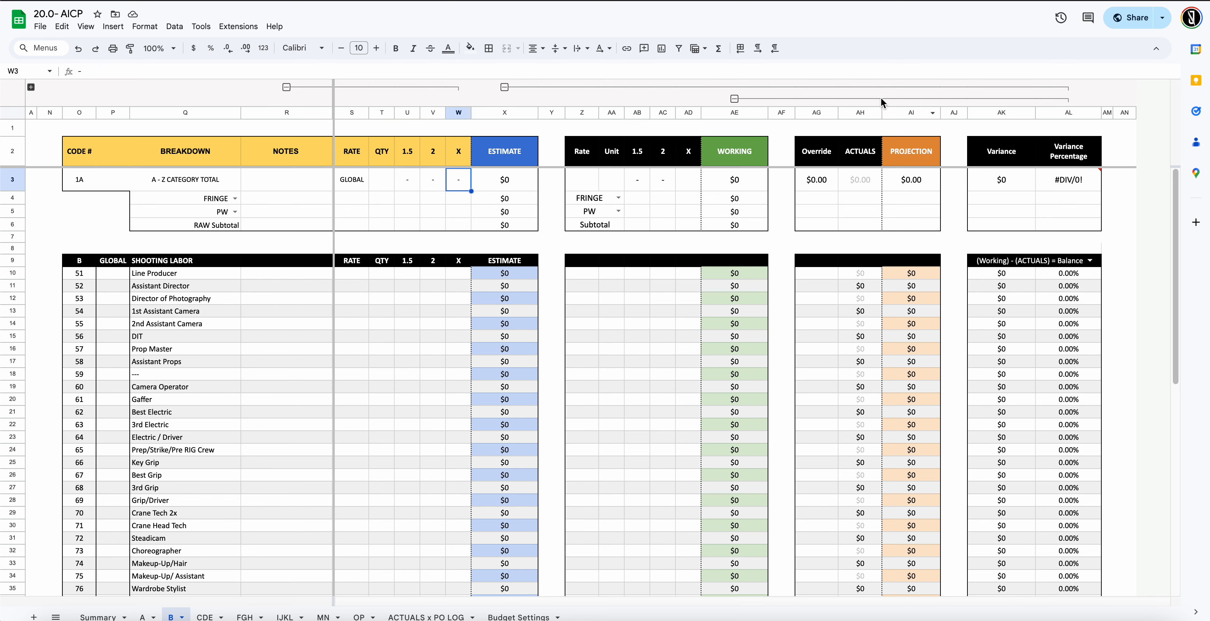
key("Down")
key("Down")
left_click(902, 160)
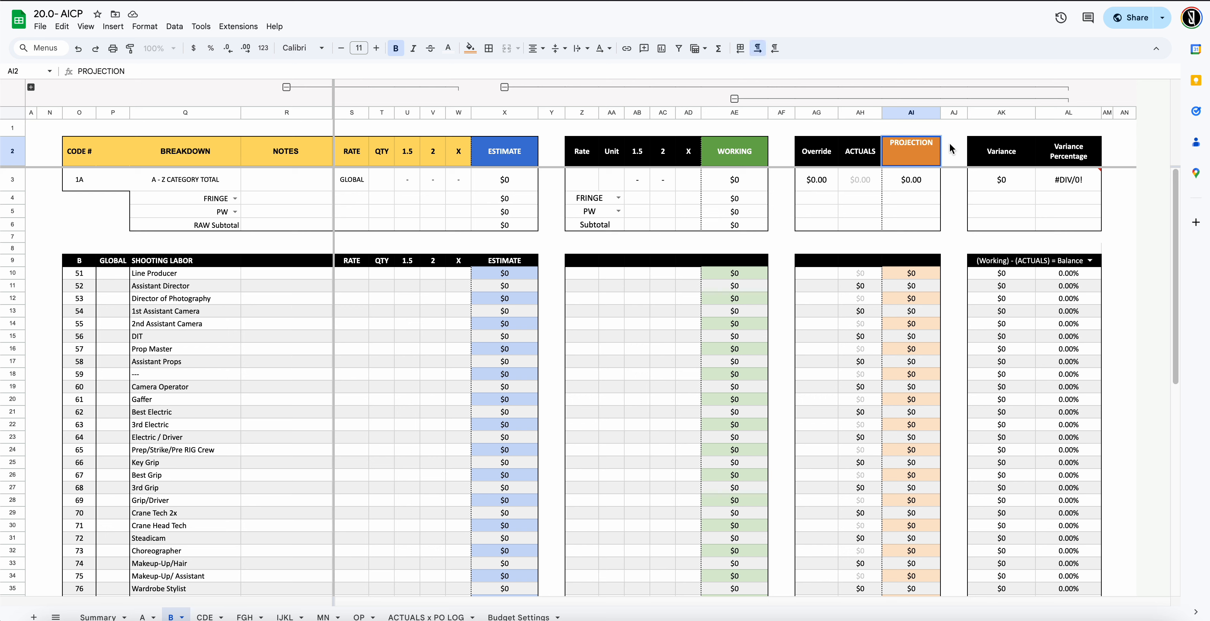
key("Return")
type("TOTAL")
key("Return")
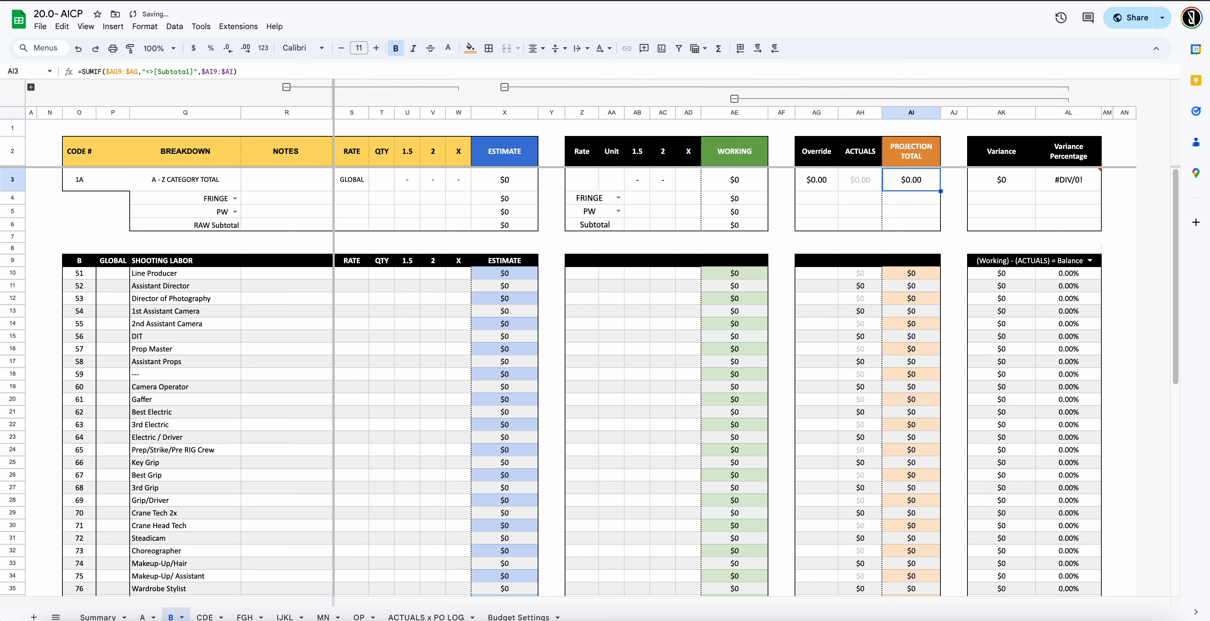
Replace the heading in AL2 on sheet B with VARIANCE PERCENTAGE in capitals
left_click(1069, 150)
type("VARIE")
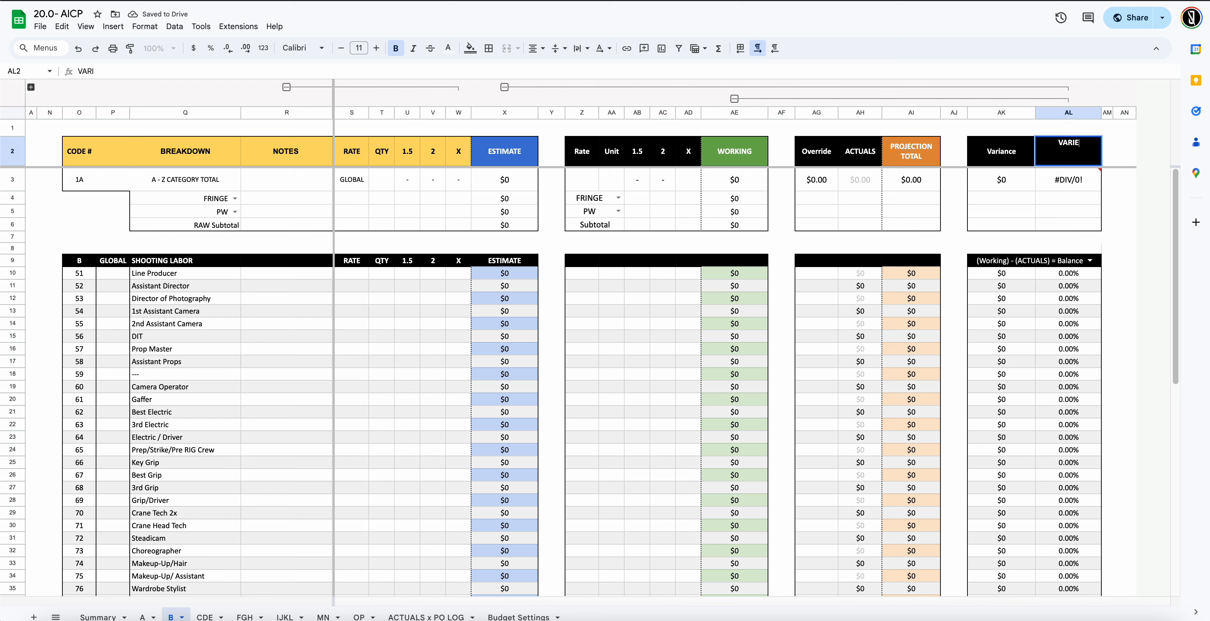
key("BackSpace")
type("ANCE PERCENTAGE")
key("Return")
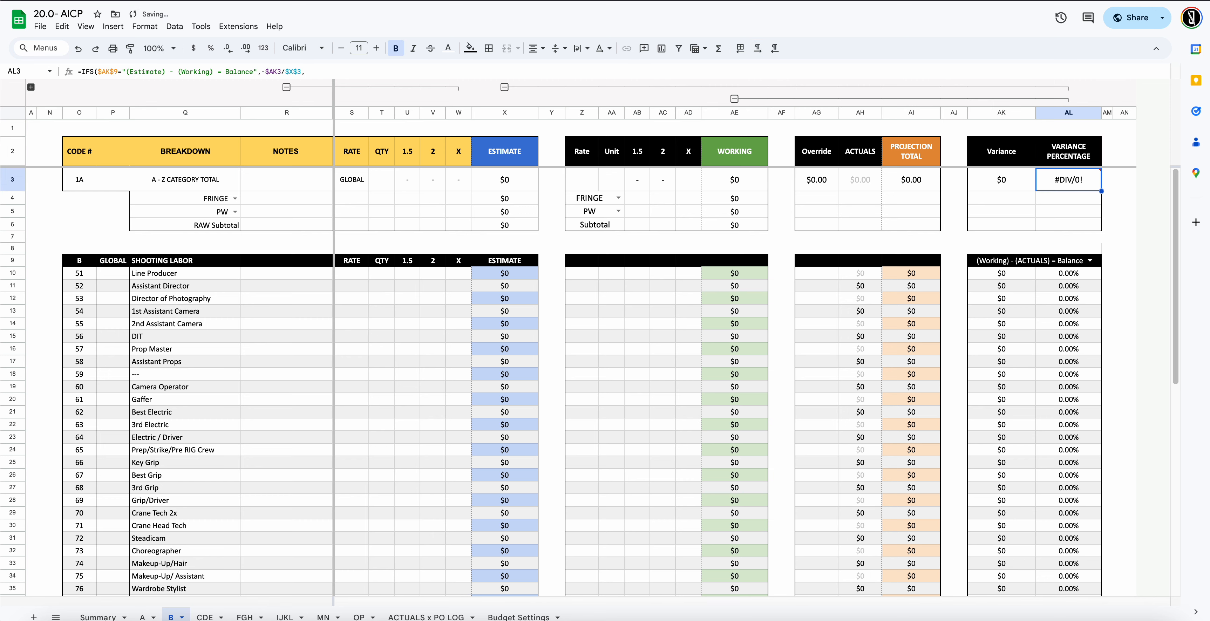
left_click(857, 299)
Copy the array heading formula ={"RATE","QTY","1.5","2","X"} from S9 into Z9 on sheet B
scroll(579, 257, "down", 6)
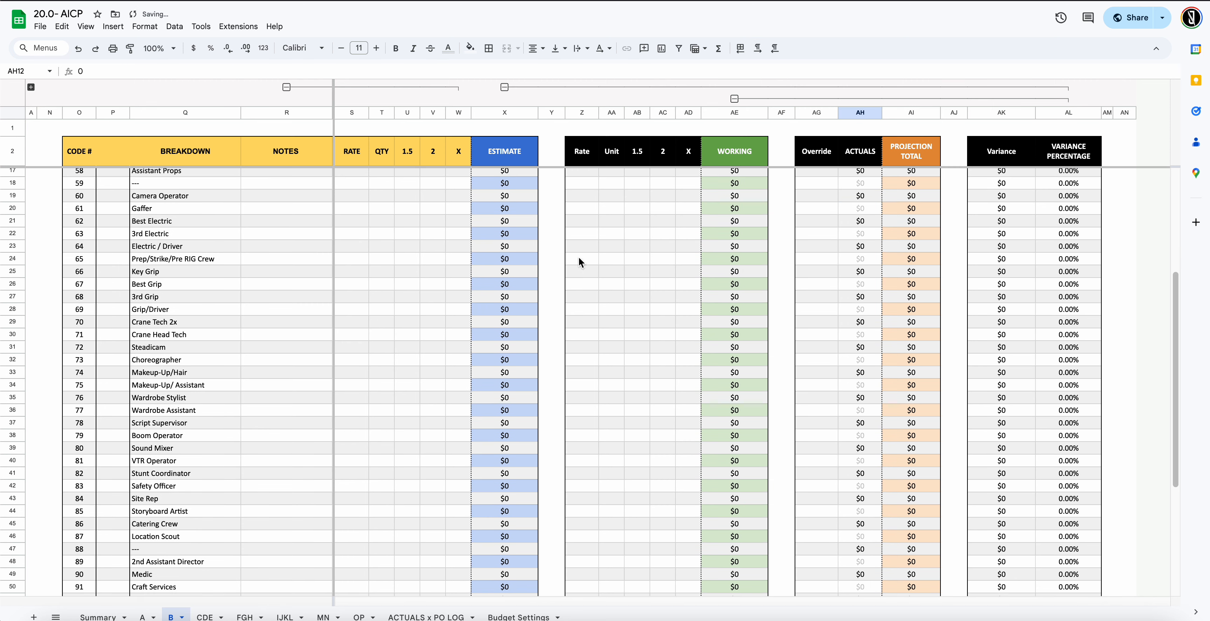
scroll(560, 303, "up", 6)
scroll(557, 298, "up", 3)
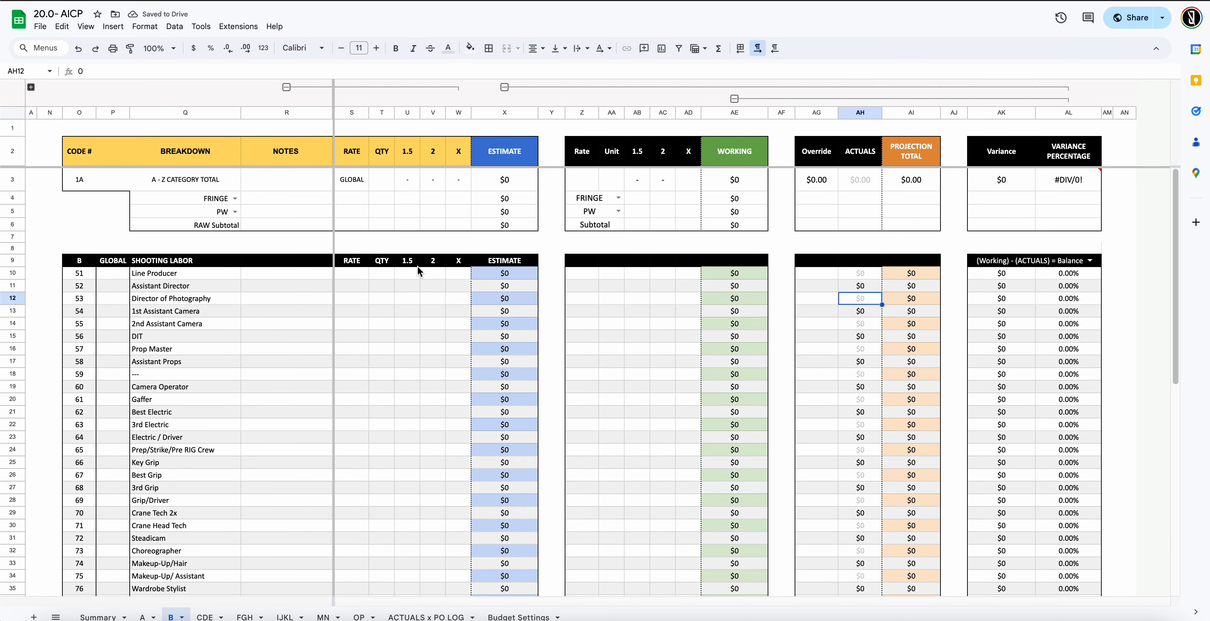
left_click(358, 261)
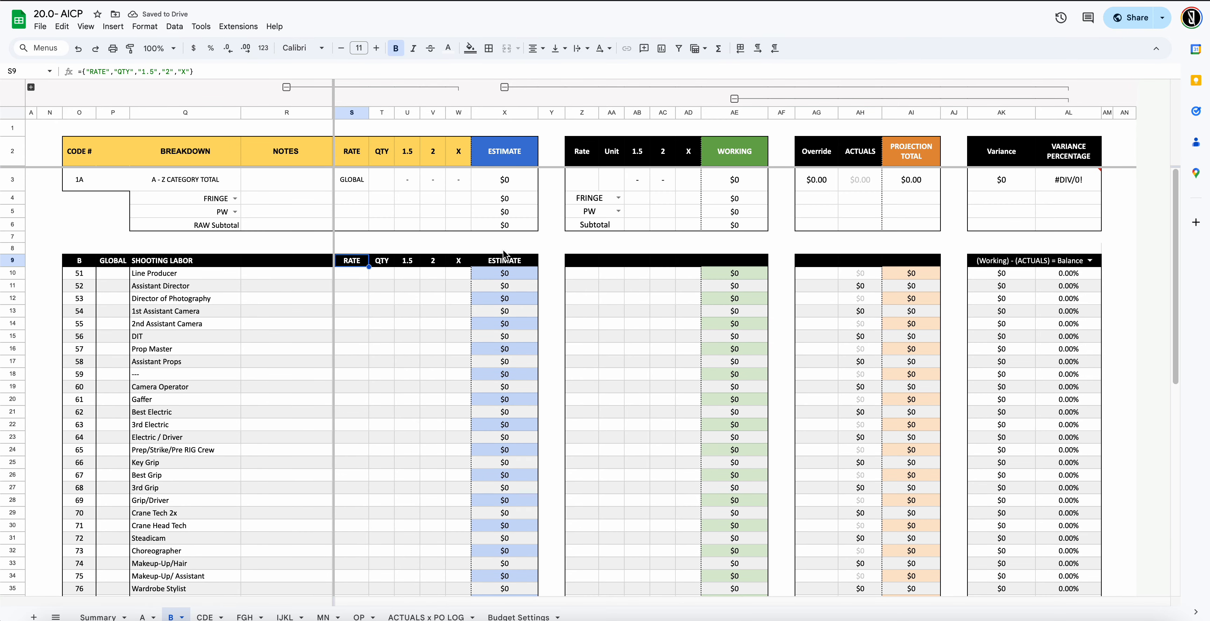
left_click(707, 262)
left_click(356, 261)
key("ctrl+c")
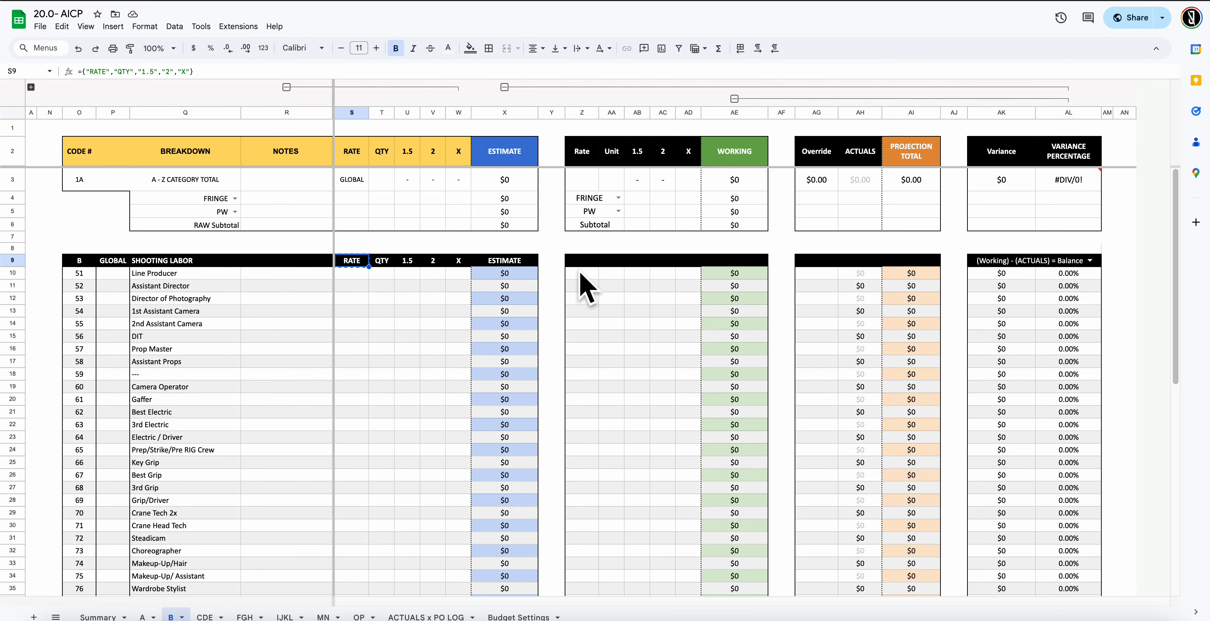
left_click(582, 261)
key("ctrl+v")
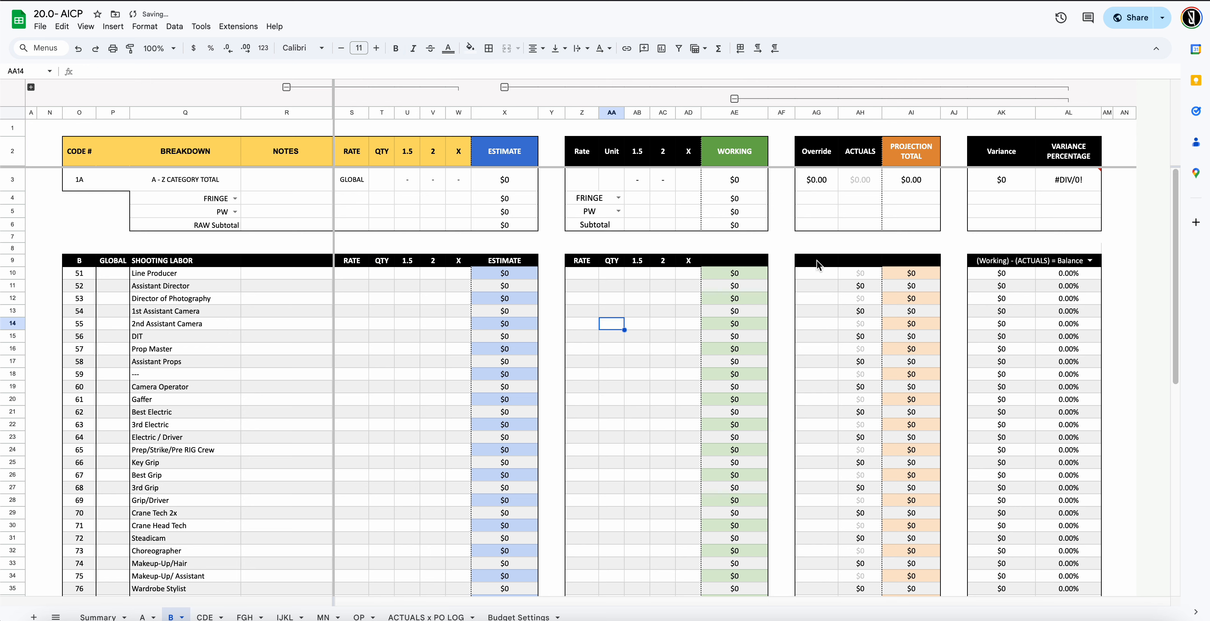
Try pasting the copied heading formula into AG9 on sheet B and clear it again
left_click(816, 262)
key("ctrl+v")
key("Delete")
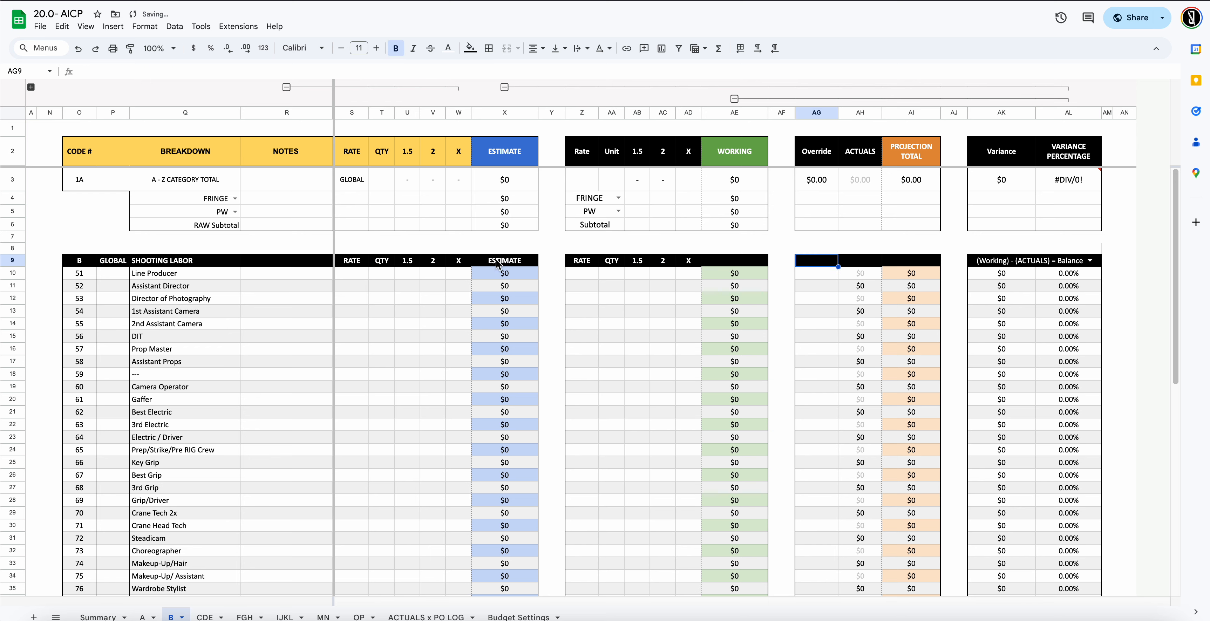
Paste the copied RATE, QTY, 1.5, 2, X array formula into Z9 on sheet A
left_click(713, 262)
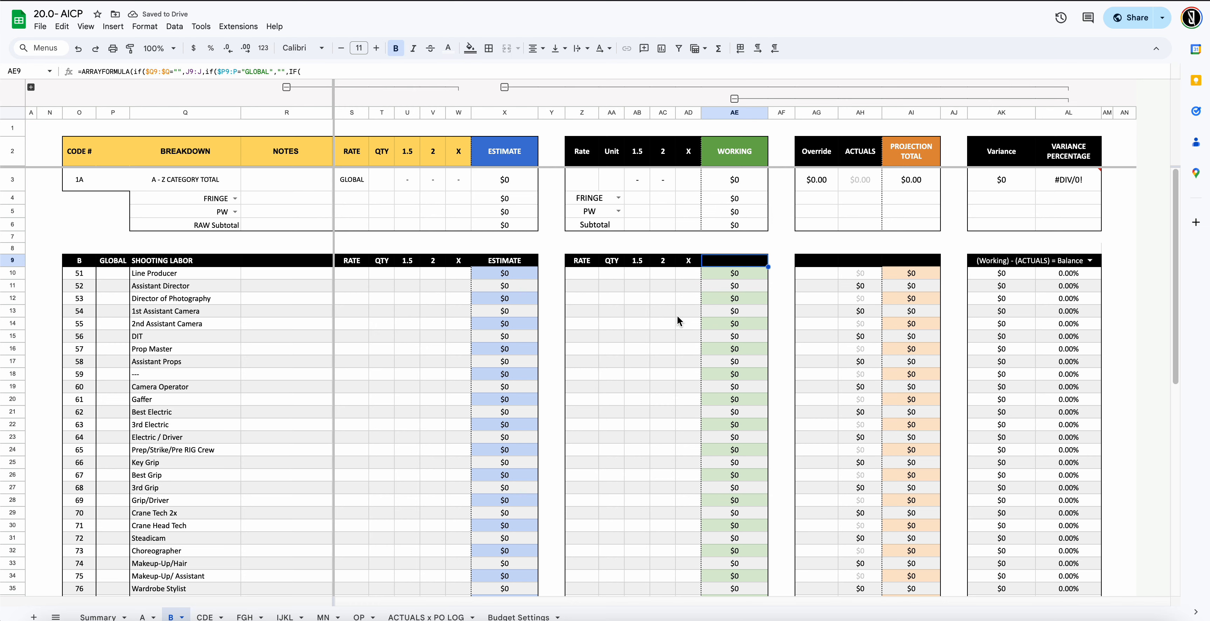
scroll(677, 316, "down", 5)
scroll(676, 316, "up", 5)
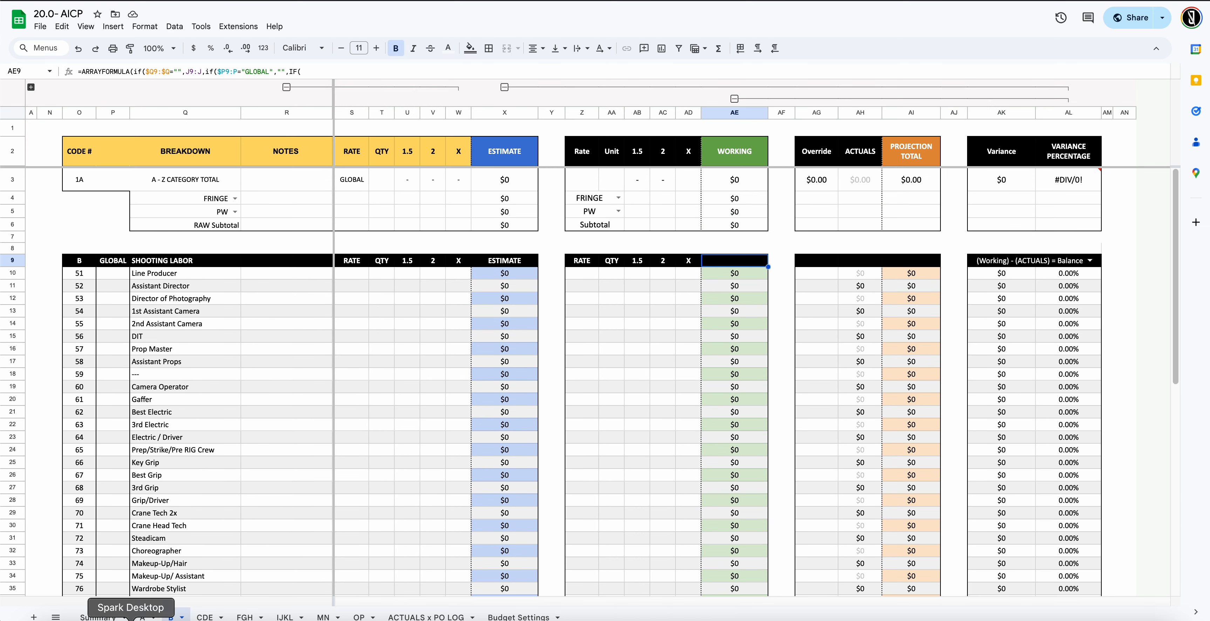
left_click(149, 617)
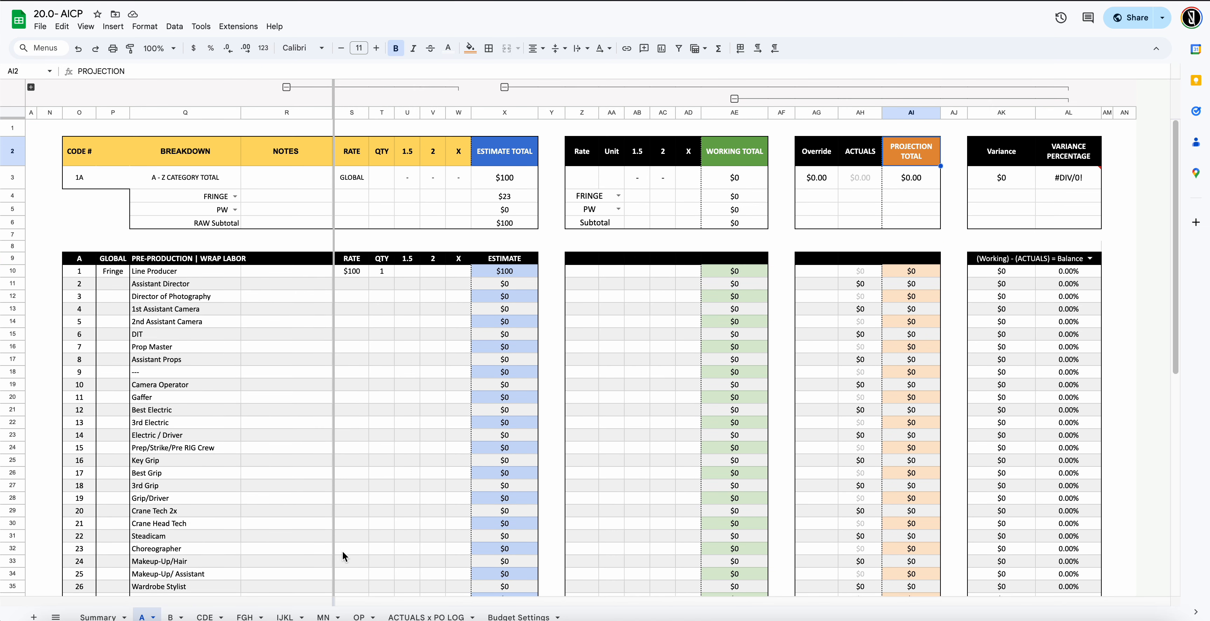
left_click(592, 258)
key("super+v")
left_click(613, 324)
Enlarge the formula display and examine AE9's array formula on sheet A alongside the Q9 and Z9 headings
left_click(735, 259)
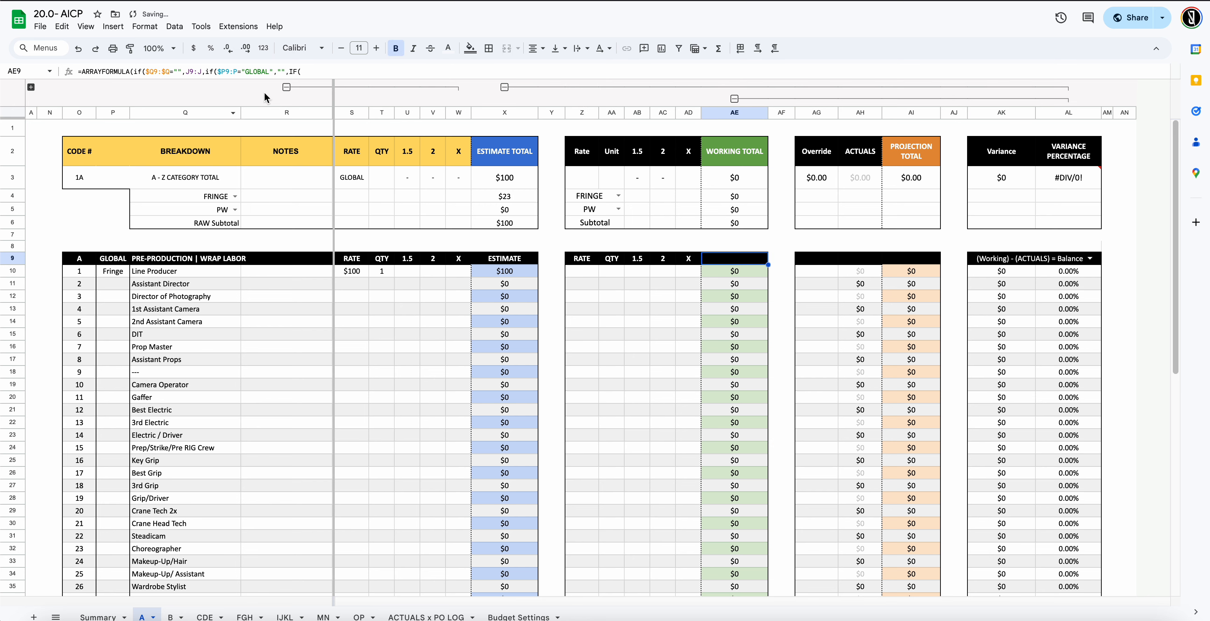
left_click_drag(255, 78, 249, 105)
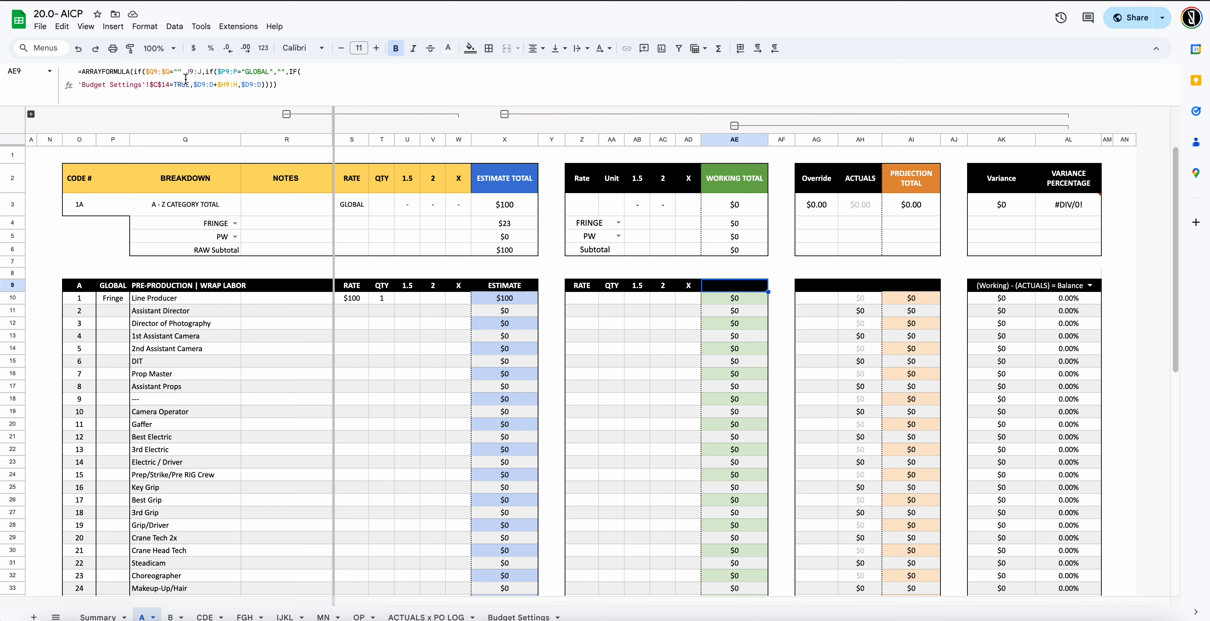
left_click(159, 74)
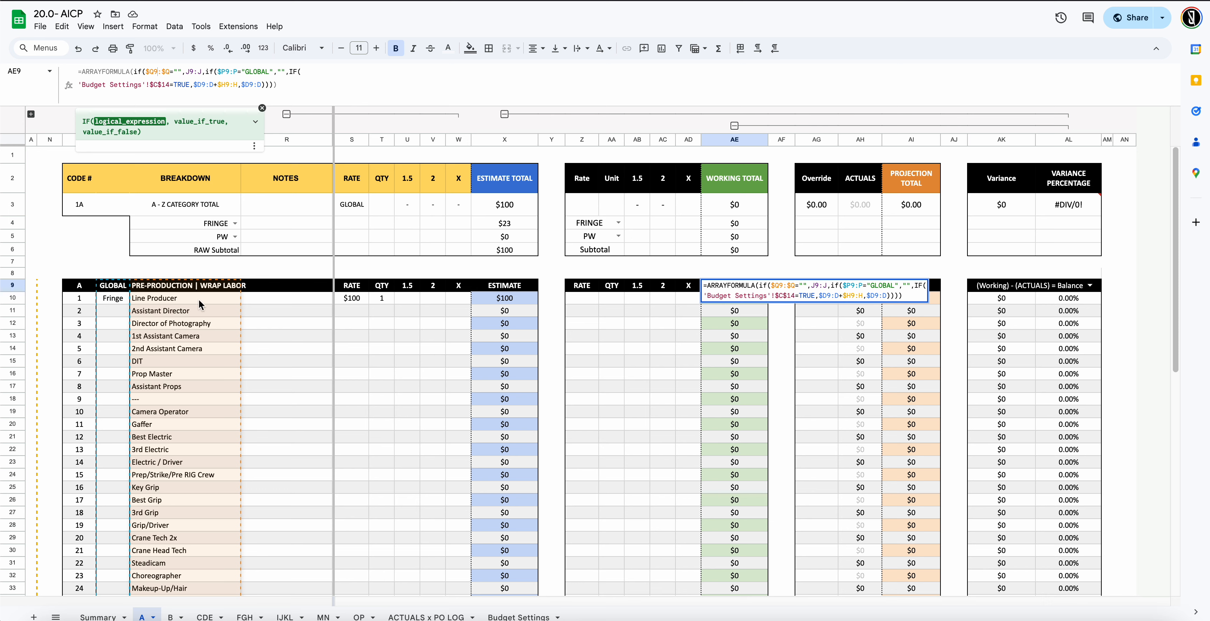
left_click(174, 288)
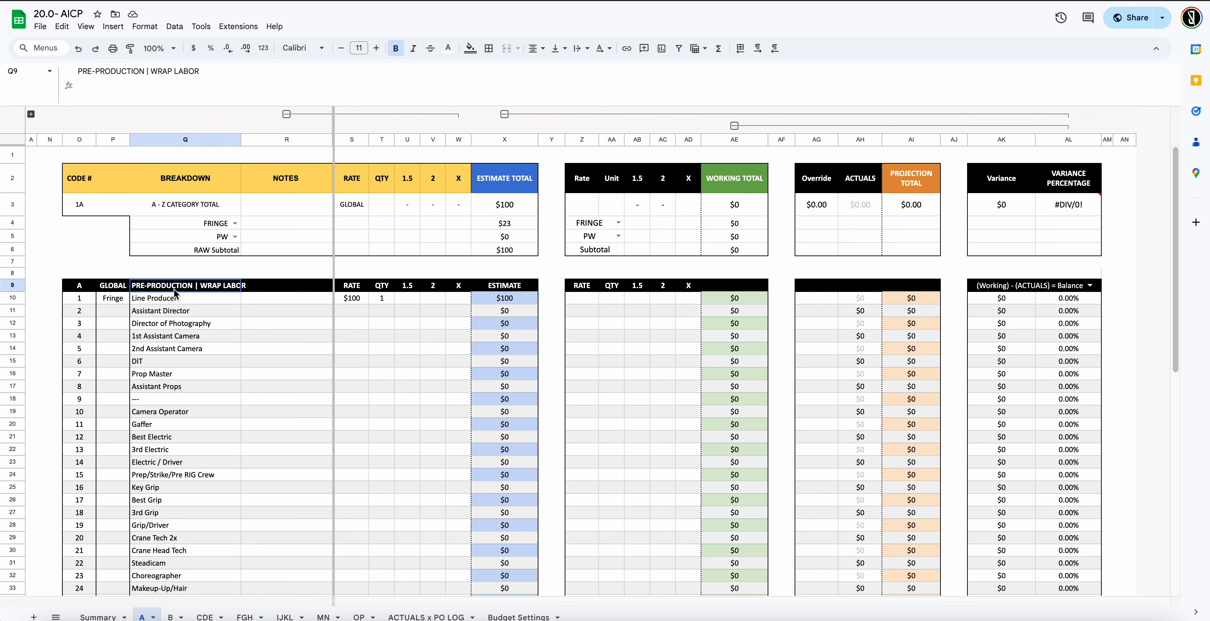
left_click(717, 287)
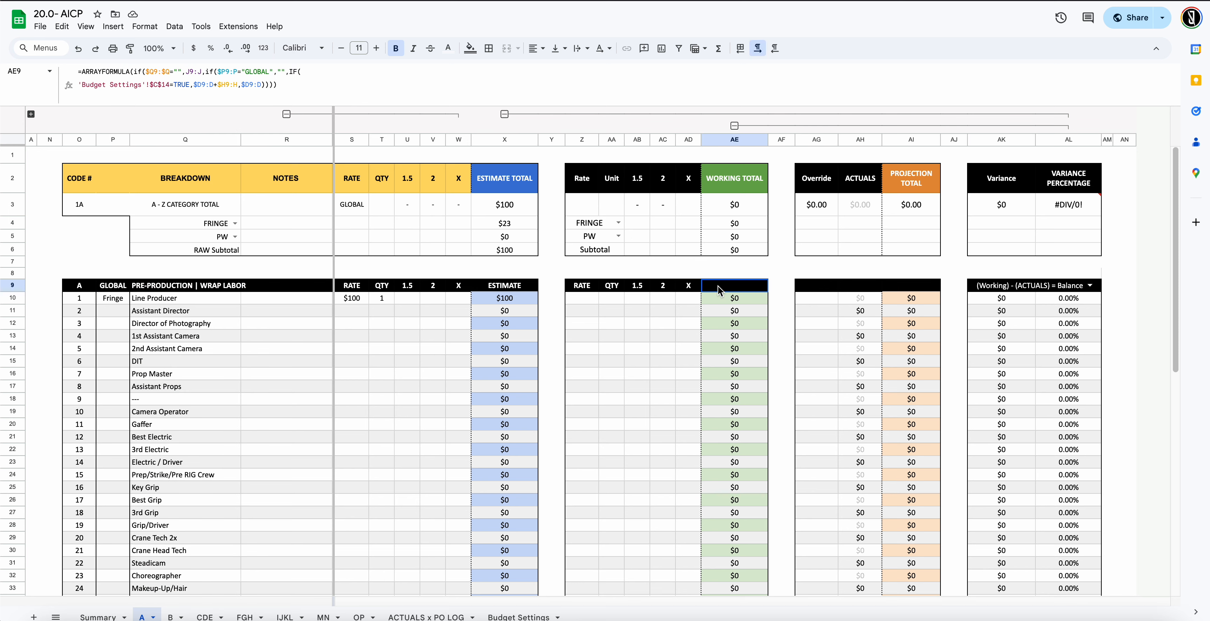
left_click(592, 288)
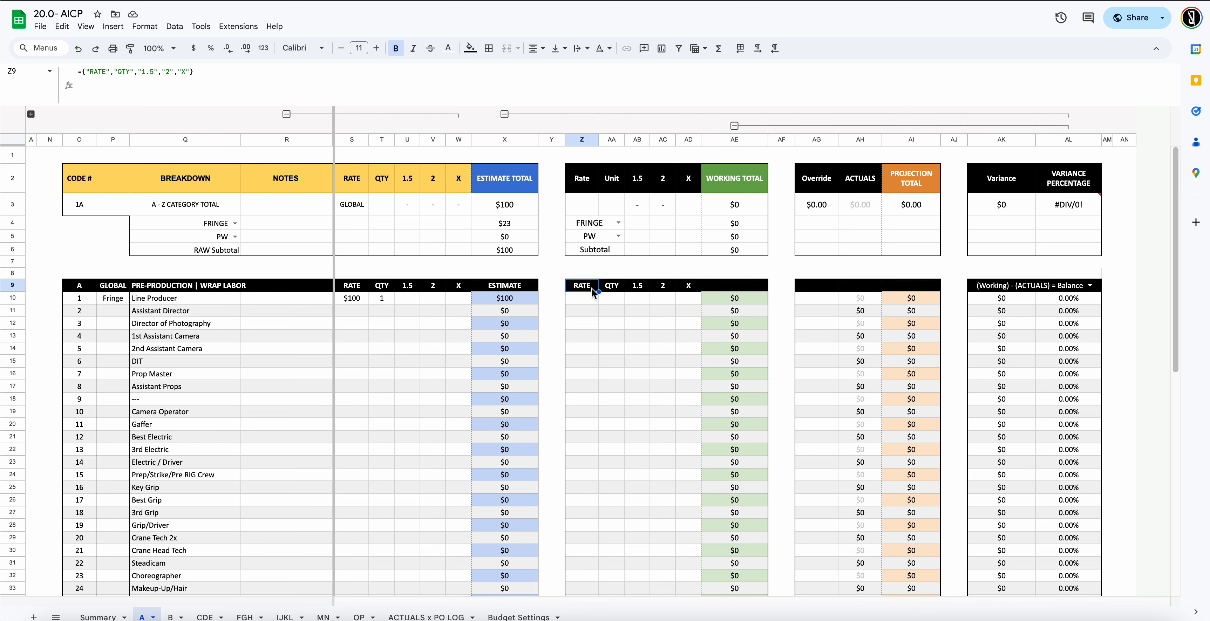
left_click(612, 285)
left_click(665, 286)
left_click(731, 284)
scroll(652, 318, "down", 15)
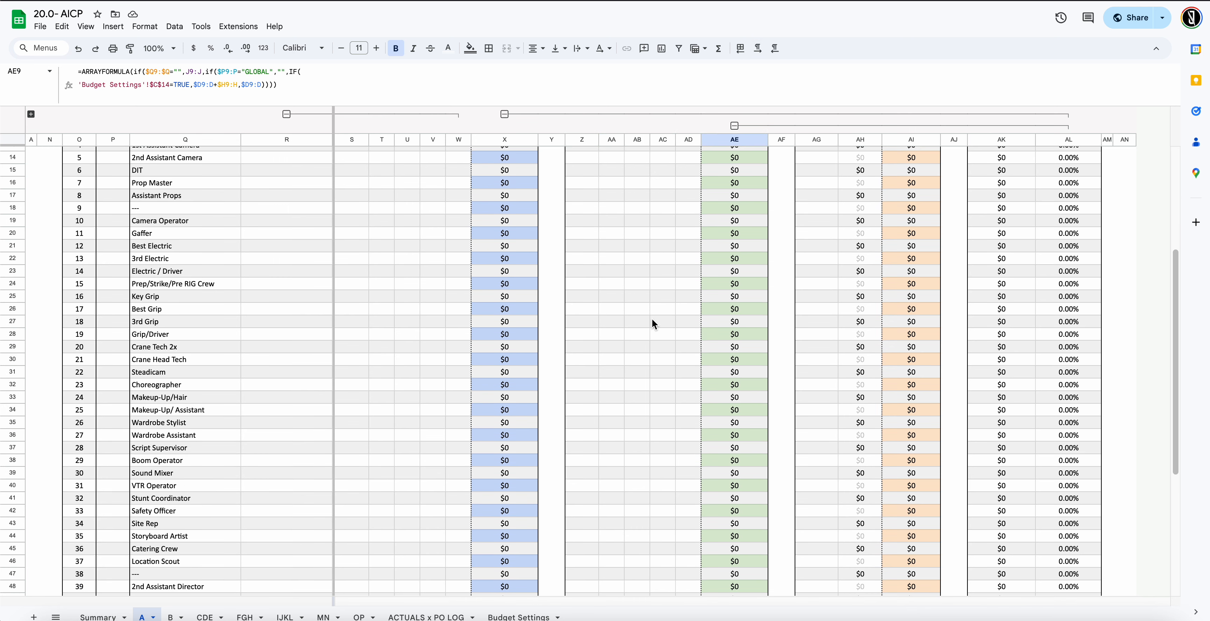
scroll(652, 315, "up", 15)
left_click(584, 286)
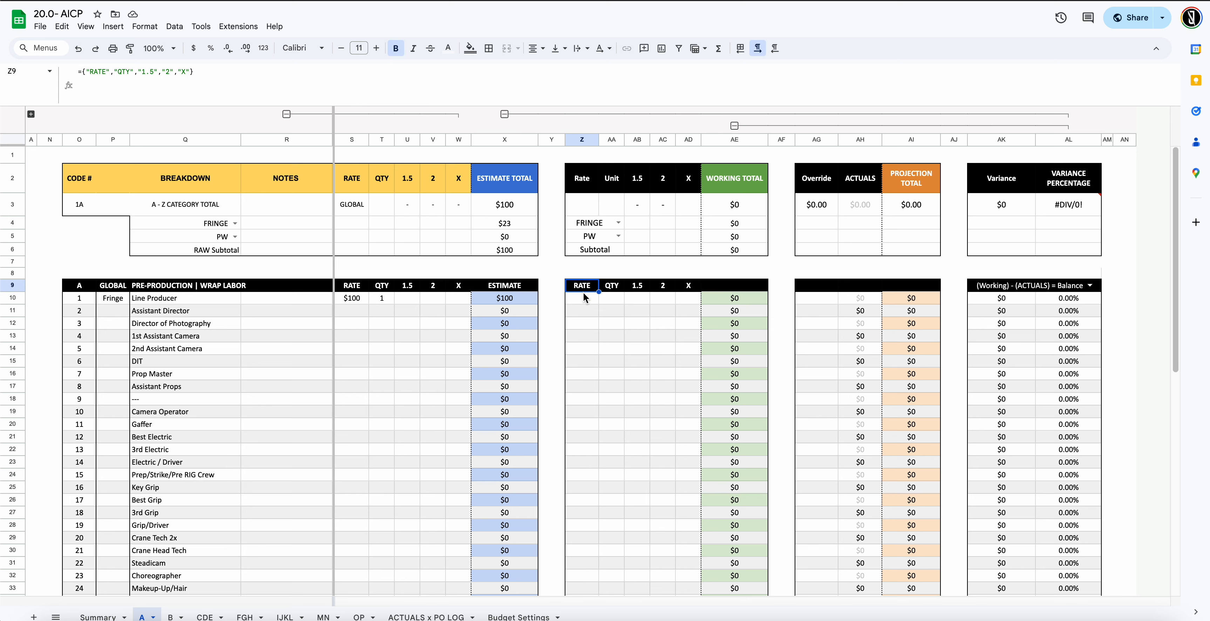
Try adding E between the empty quotes of the Q9:Q test in AE9's formula on sheet A, and undo it
left_click(759, 285)
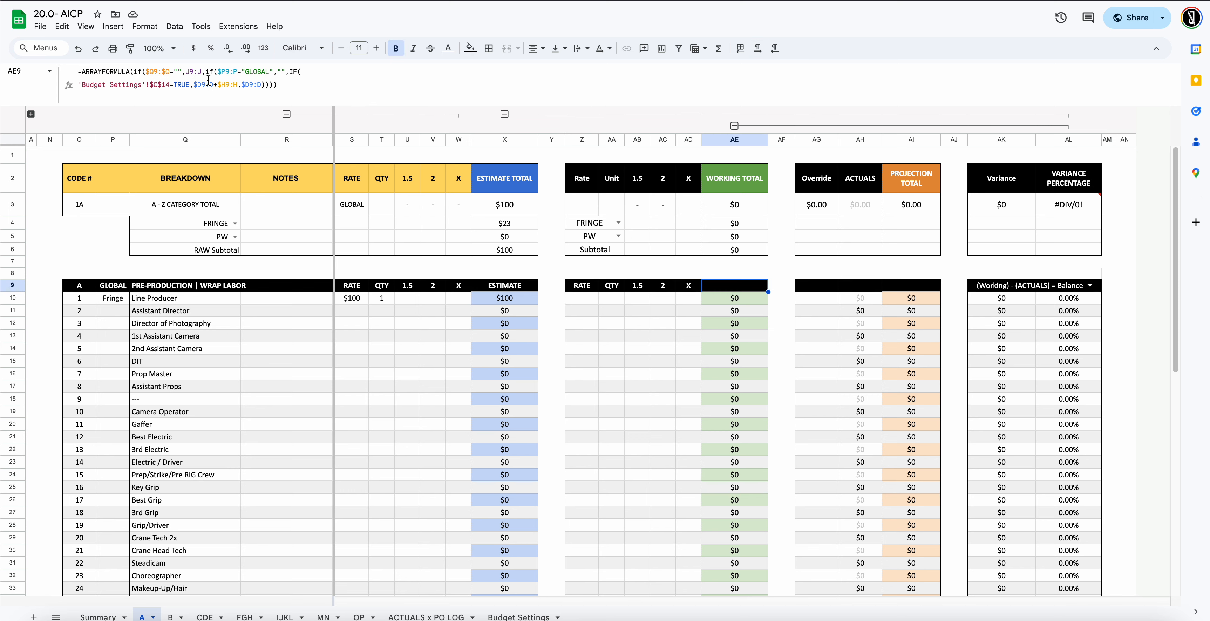
left_click(177, 73)
type("E")
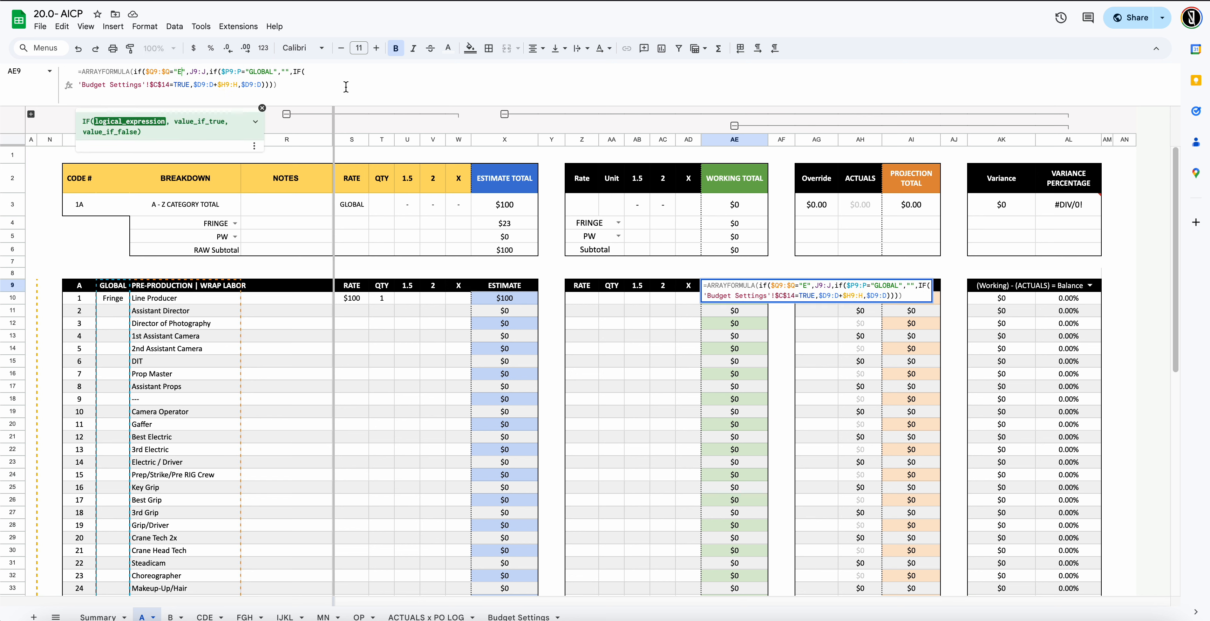
key("Return")
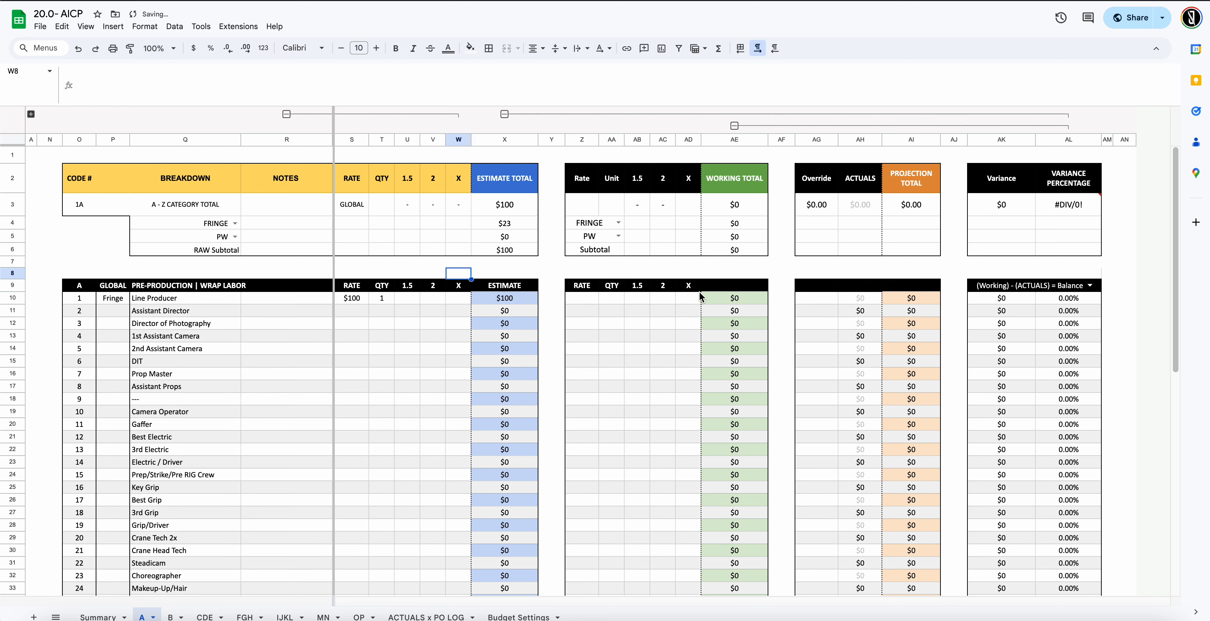
left_click(720, 291)
key("ctrl+z")
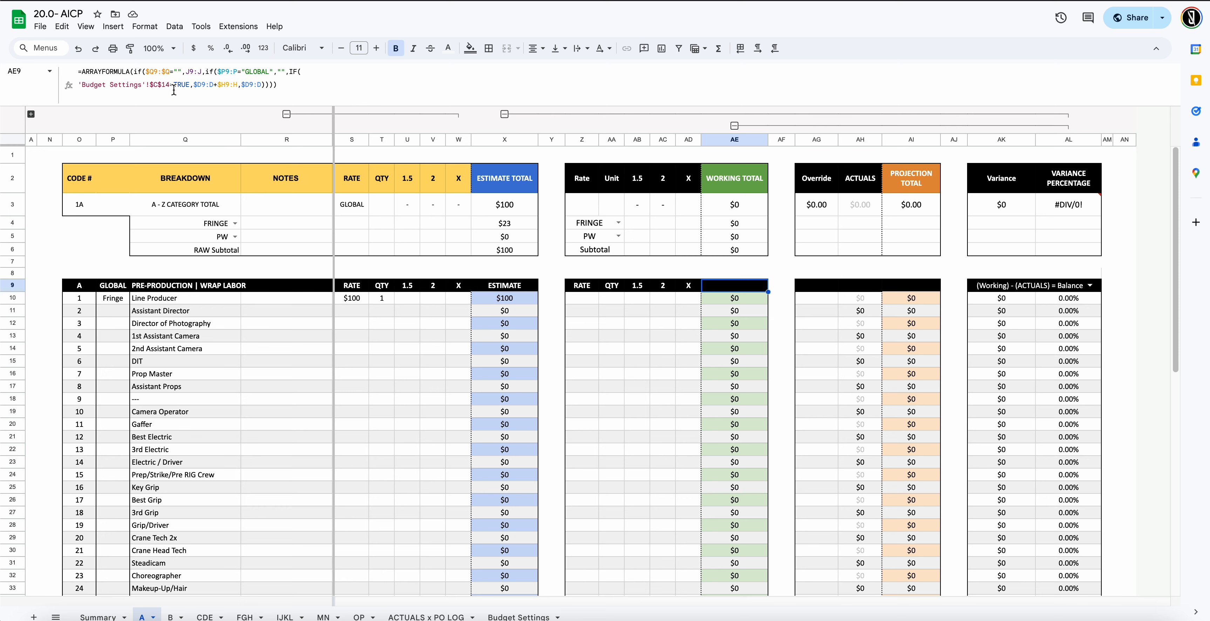
Following X9's formula, make AE9's array formula on sheet A return "ESTIMATE" where column P is GLOBAL
left_click(506, 283)
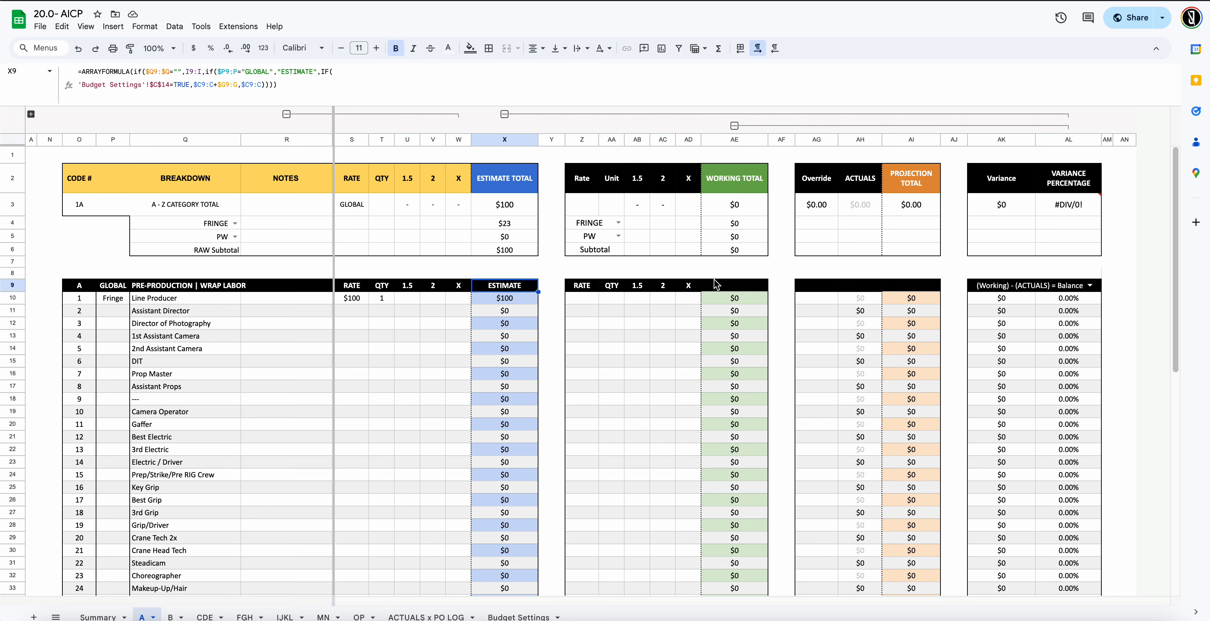
left_click(732, 287)
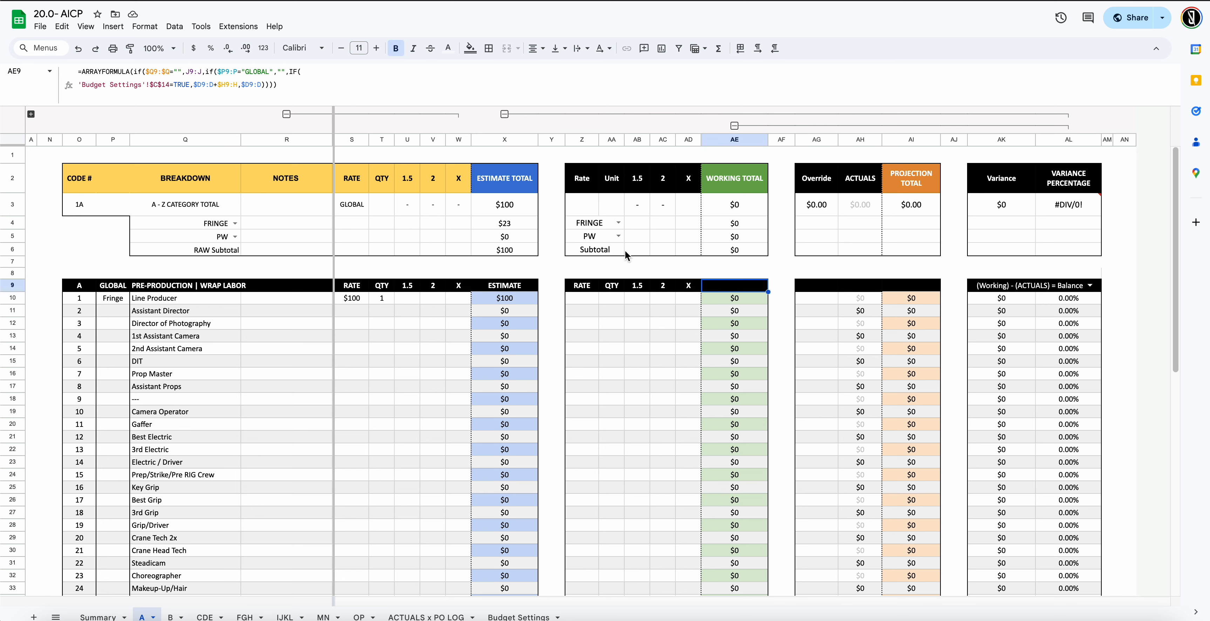
left_click(282, 73)
type("ESTIM")
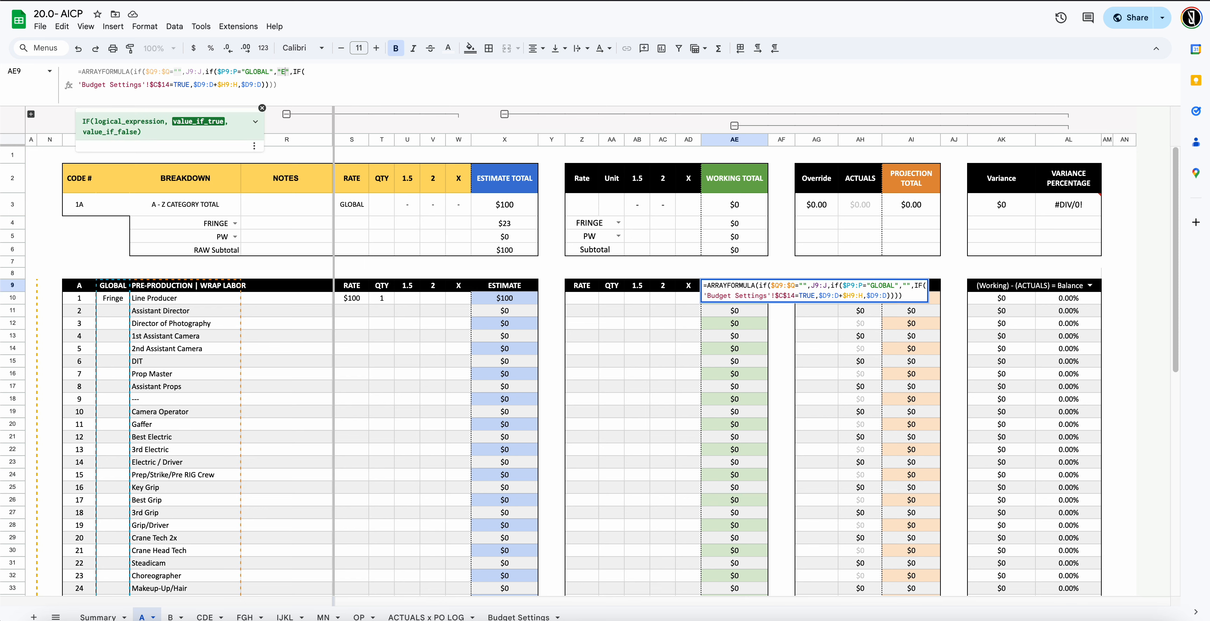
type("ATE")
key("Return")
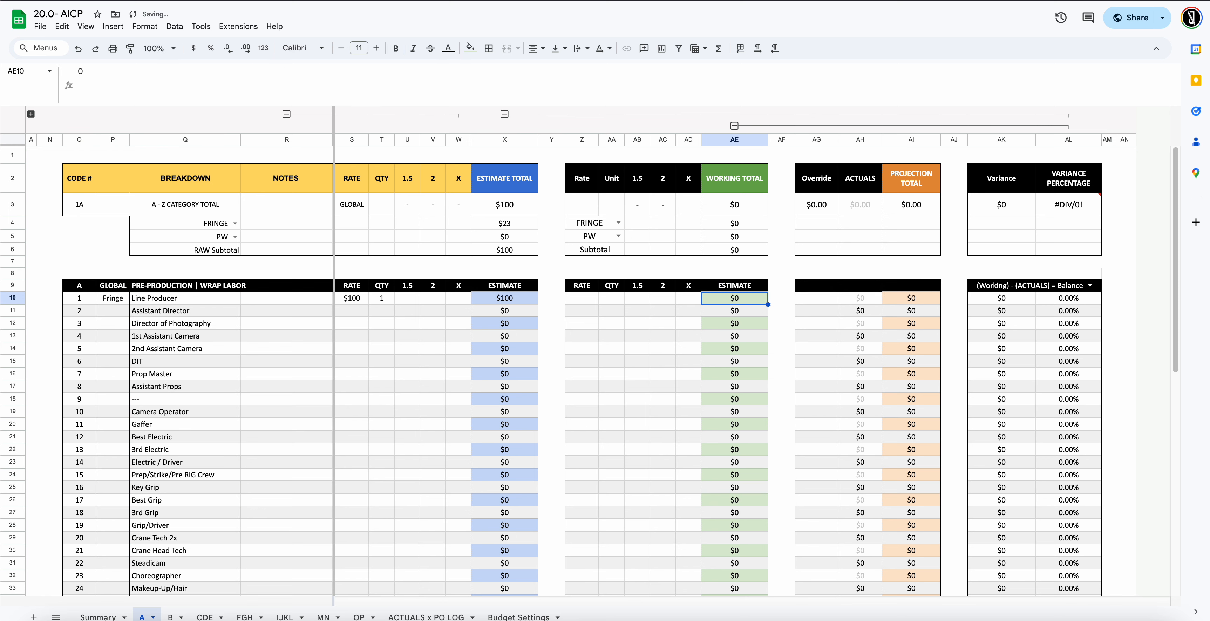
left_click(759, 288)
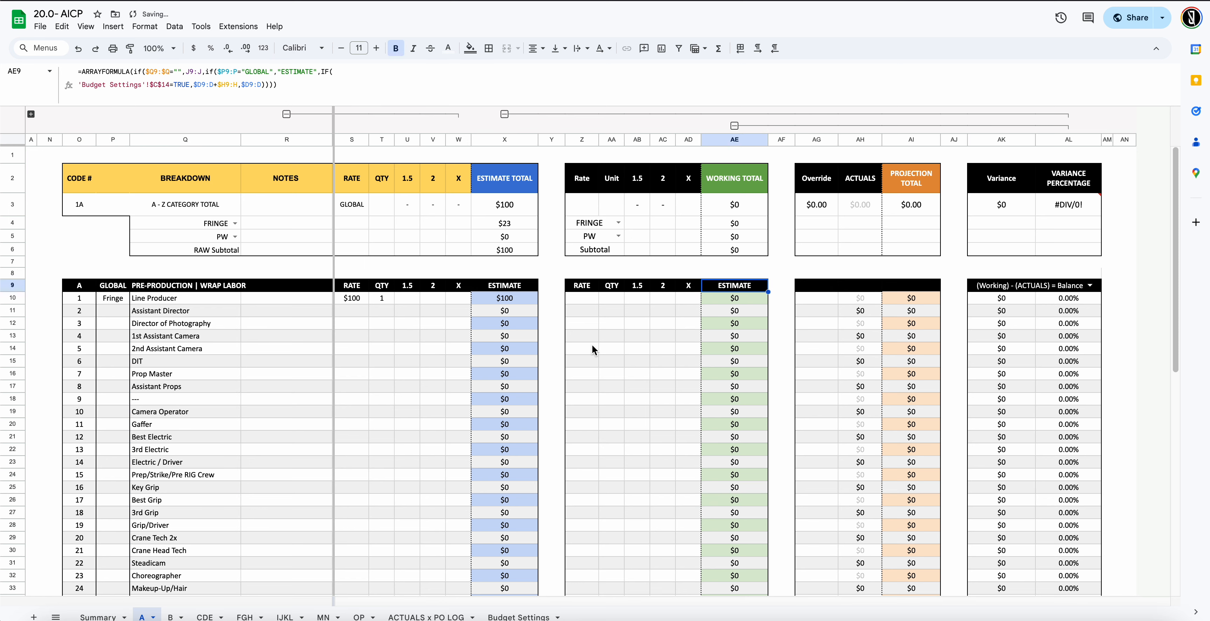
Add "ESTIMATE" as the GLOBAL result in AE9's array formula on sheet B
left_click(171, 617)
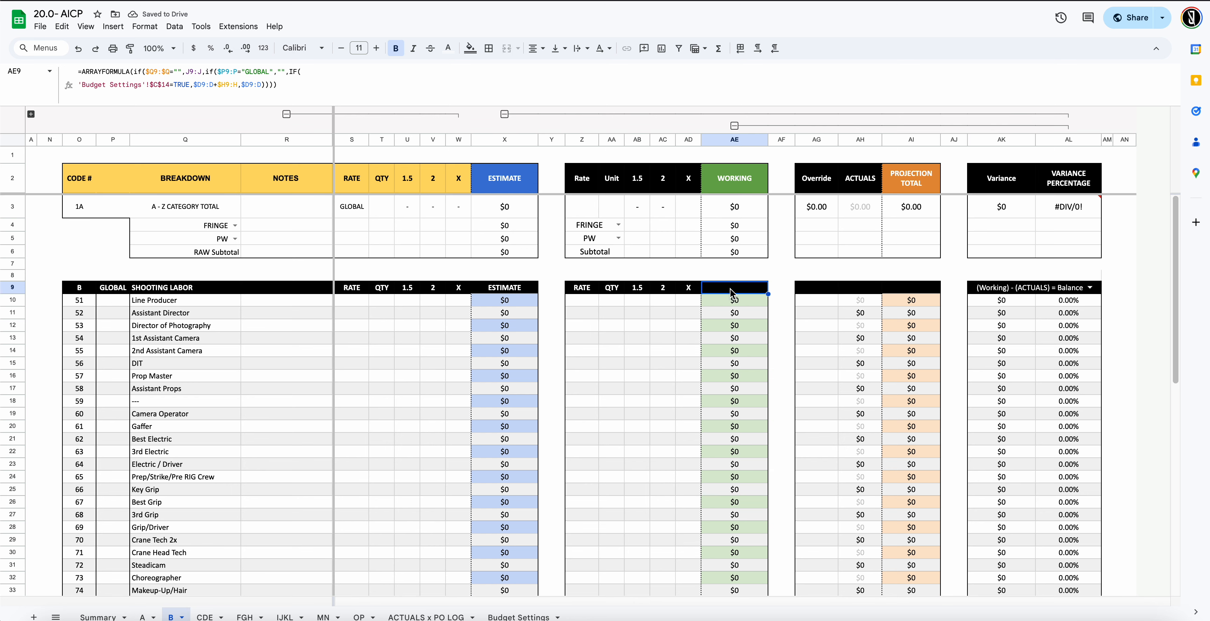
left_click(281, 71)
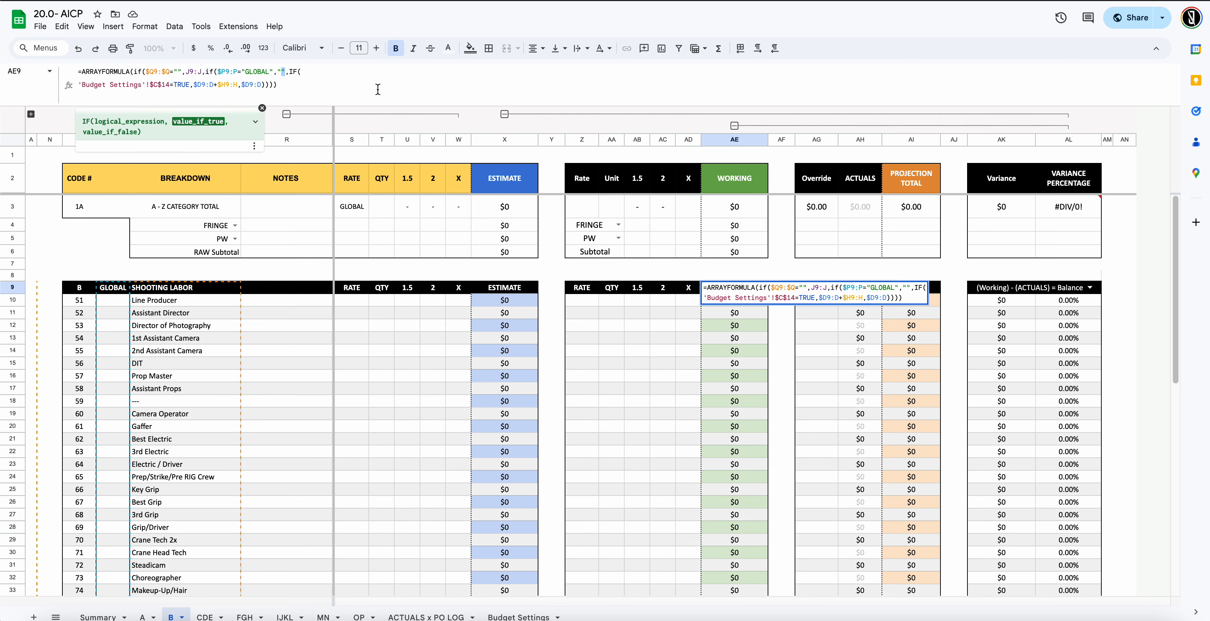
type("ESTIMATE")
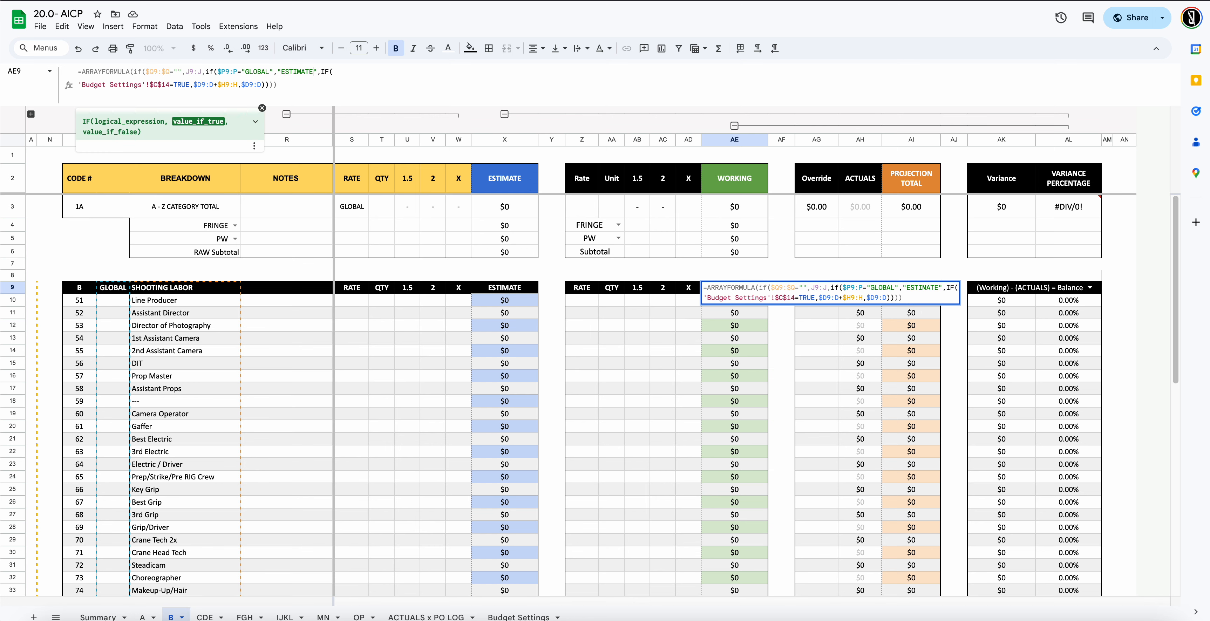
left_click(558, 311)
scroll(557, 310, "down", 7)
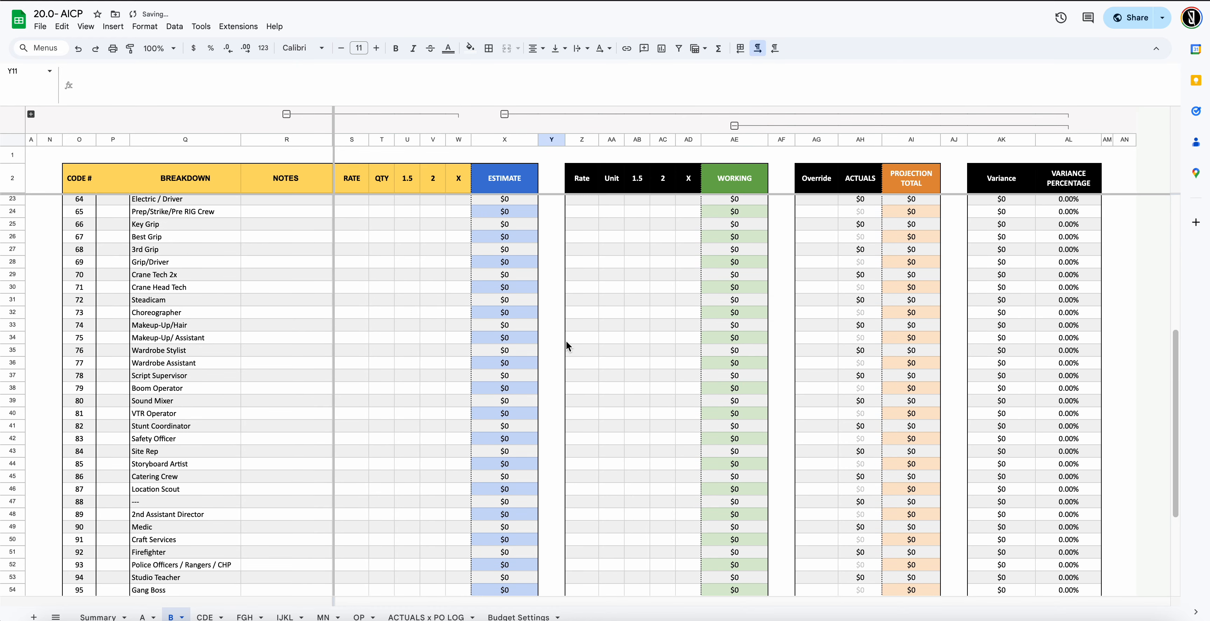
scroll(567, 345, "up", 7)
Check sheet B's print preview without printing, and review its rows down to the subtotals
left_click(113, 48)
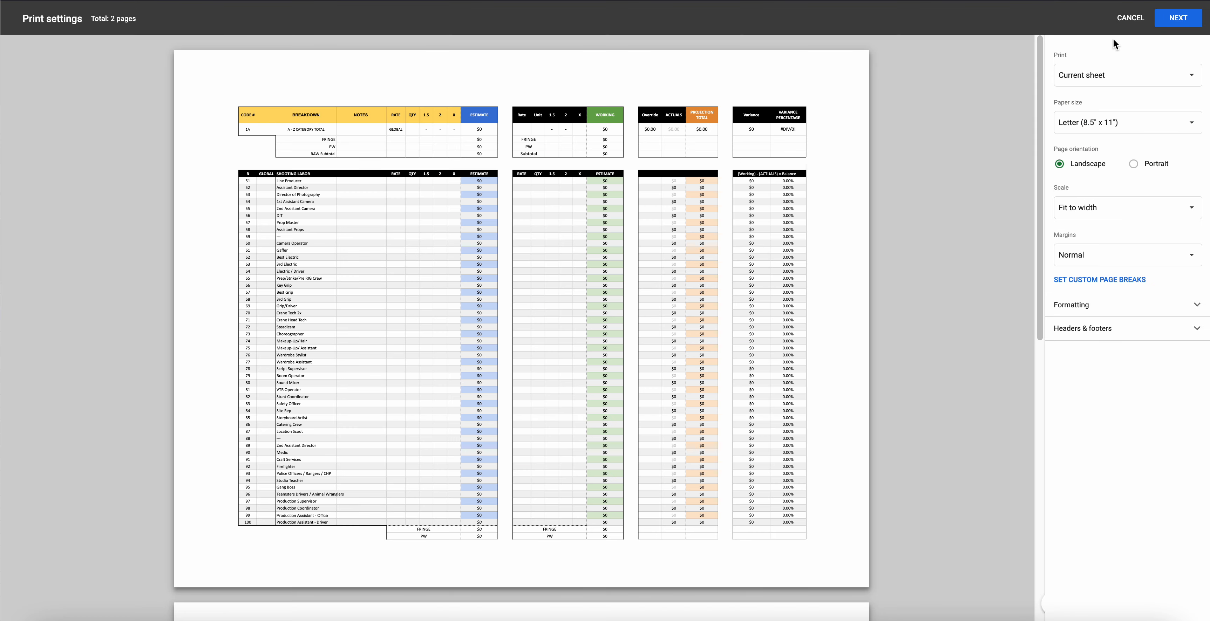
left_click(1130, 18)
scroll(489, 229, "down", 10)
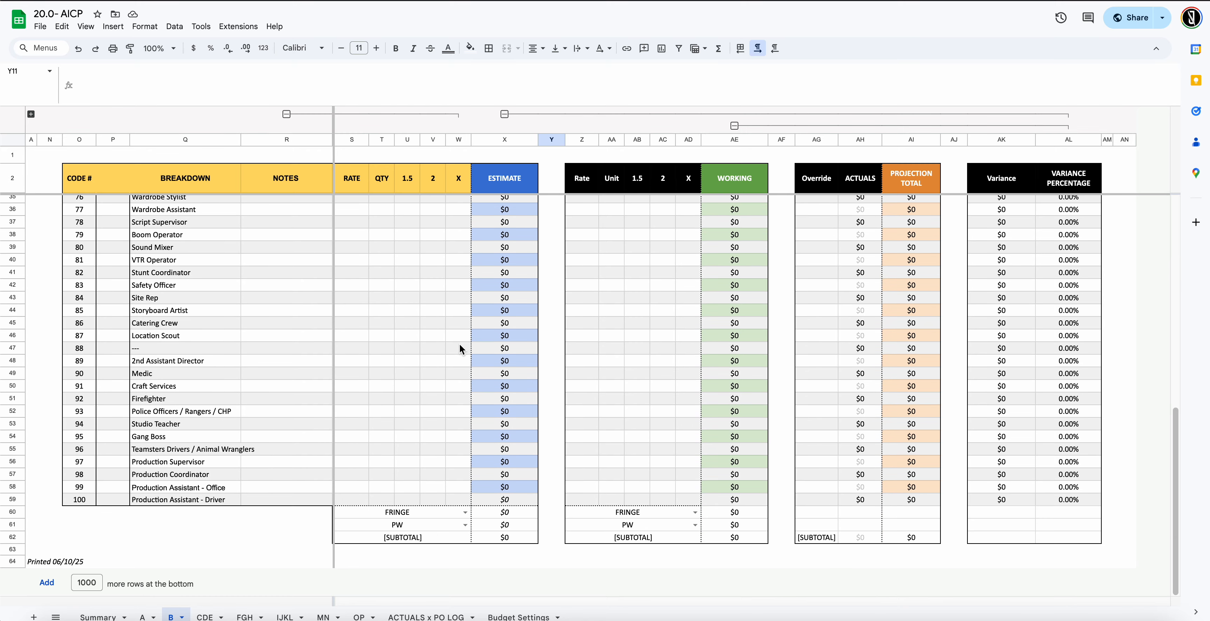
scroll(467, 465, "up", 8)
scroll(469, 467, "down", 6)
scroll(469, 467, "down", 2)
scroll(468, 464, "up", 10)
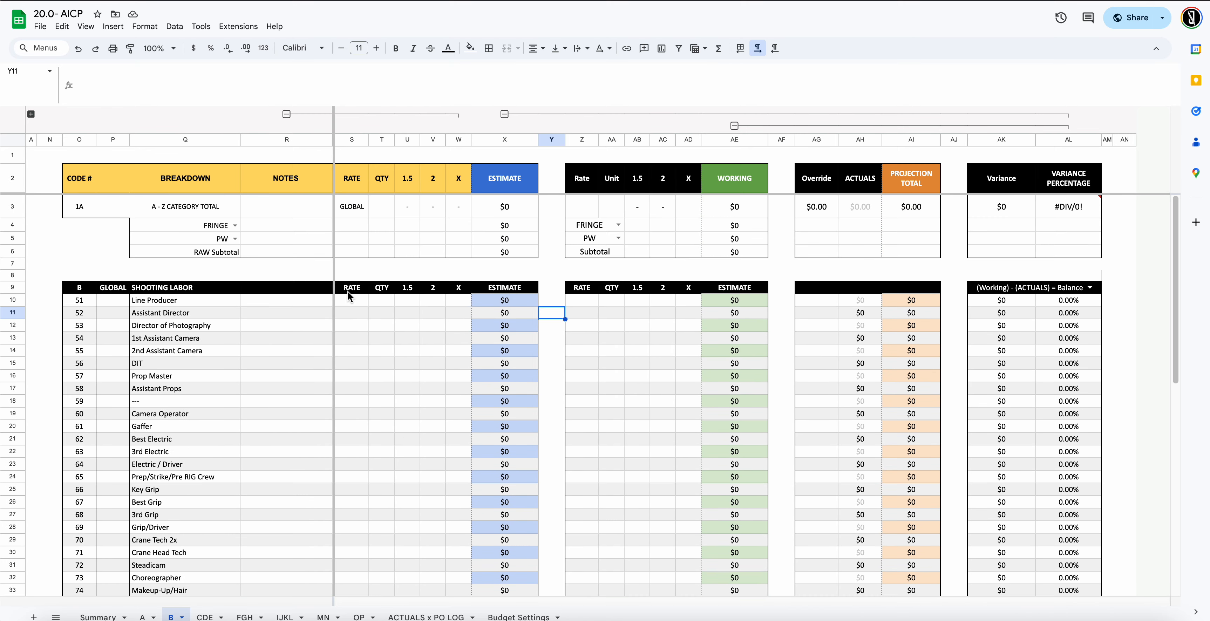
Replace the headings in S9:W9 on sheet CDE with sheet B's array formula ={"RATE","QTY","1.5","2","X"}
left_click(348, 292)
left_click(207, 73)
key("super+a")
key("super+c")
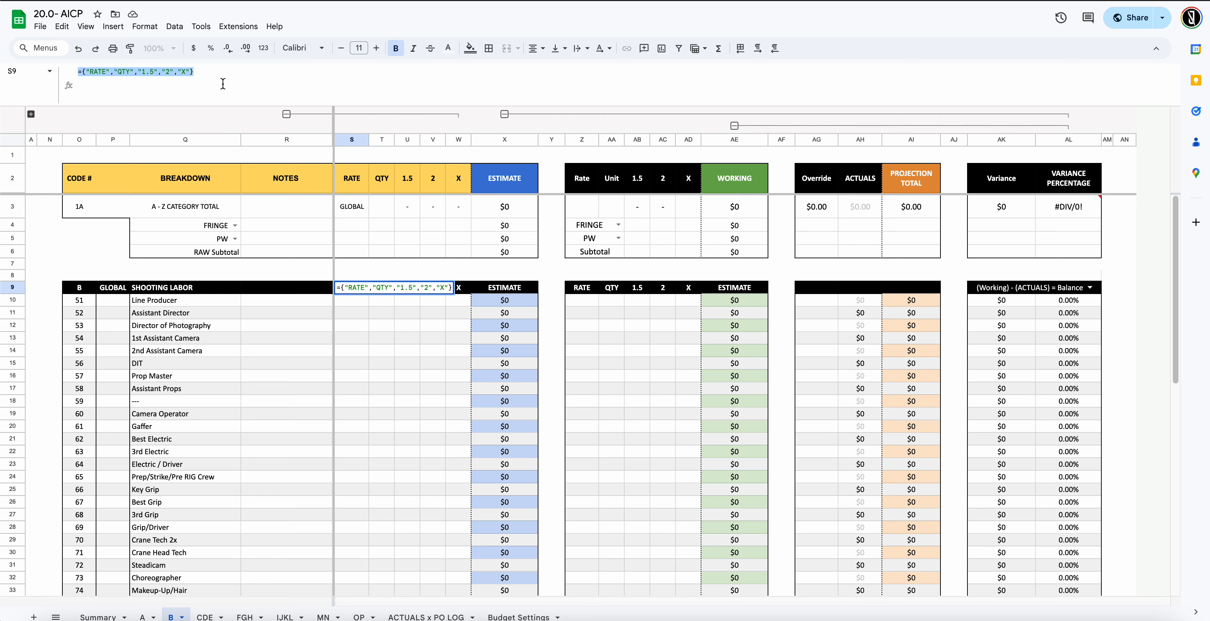
left_click(225, 617)
left_click_drag(351, 289, 451, 288)
key("Delete")
scroll(385, 344, "down", 5)
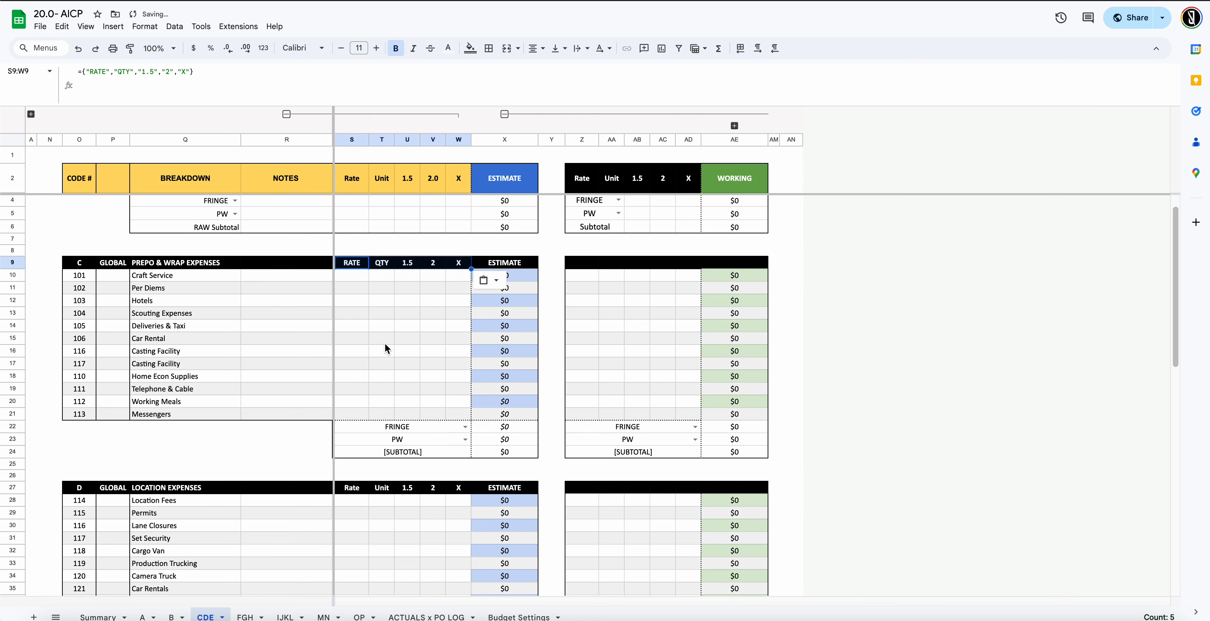
Replace the headings in S27:W27 and S59:W59 on sheet CDE with the array formula ={"RATE","QTY","1.5","2","X"}
left_click_drag(351, 380, 456, 381)
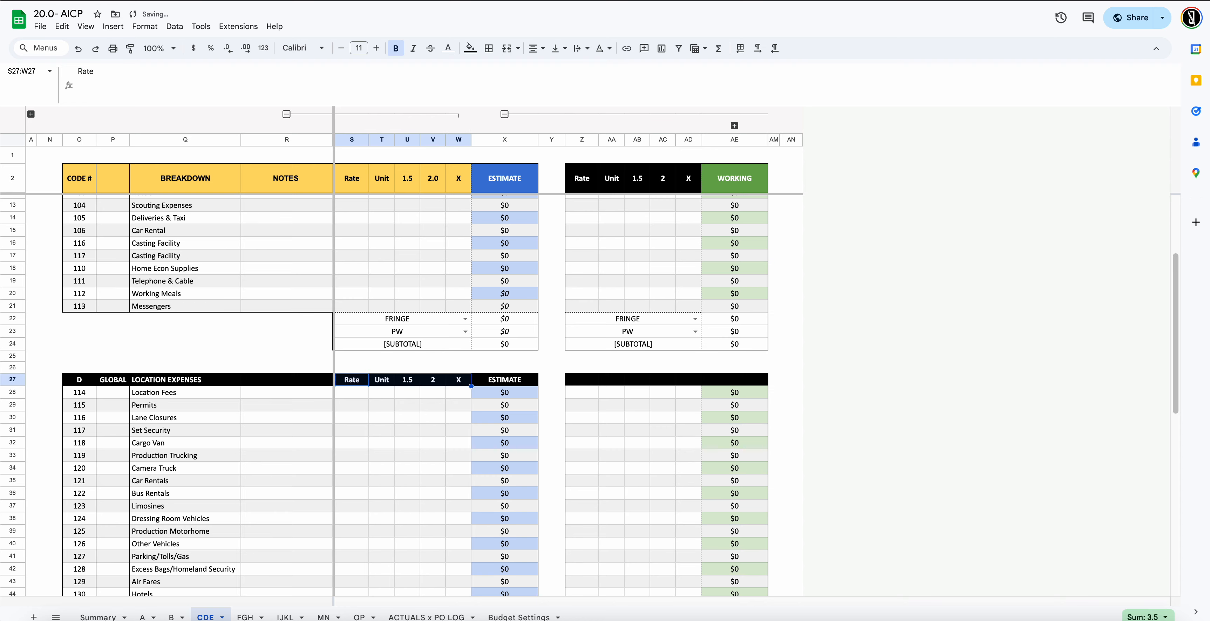
type("RATE\tQTY\t1.5\t2\tX")
scroll(397, 402, "down", 7)
left_click_drag(357, 466, 463, 474)
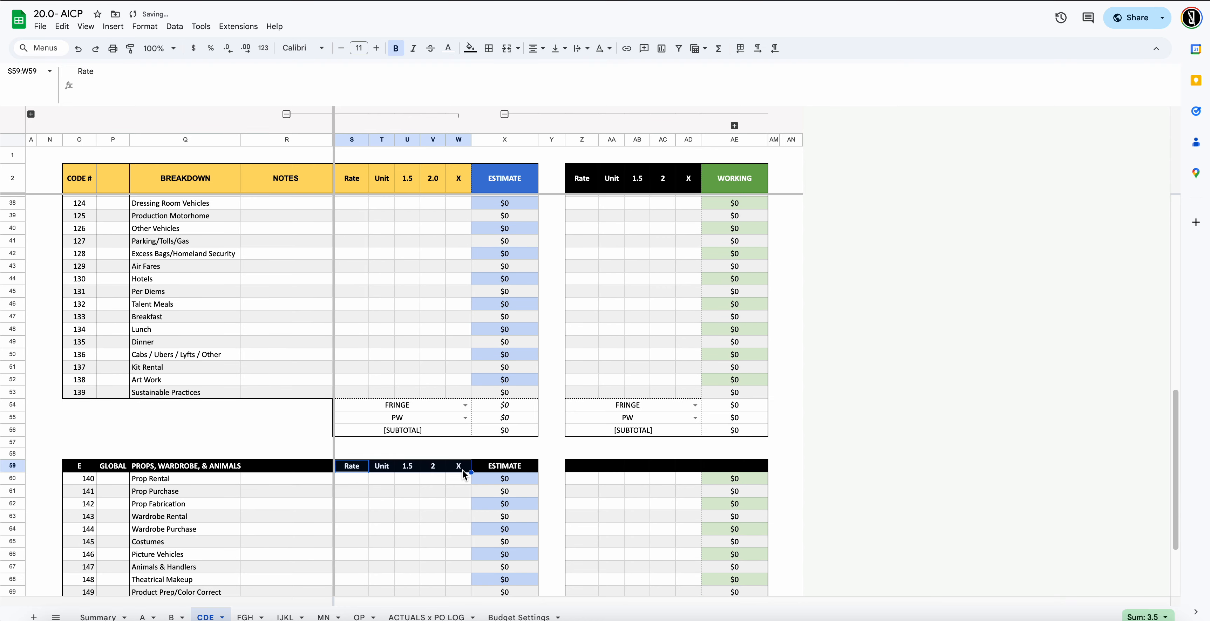
key("super+v")
scroll(393, 465, "down", 3)
scroll(392, 465, "up", 15)
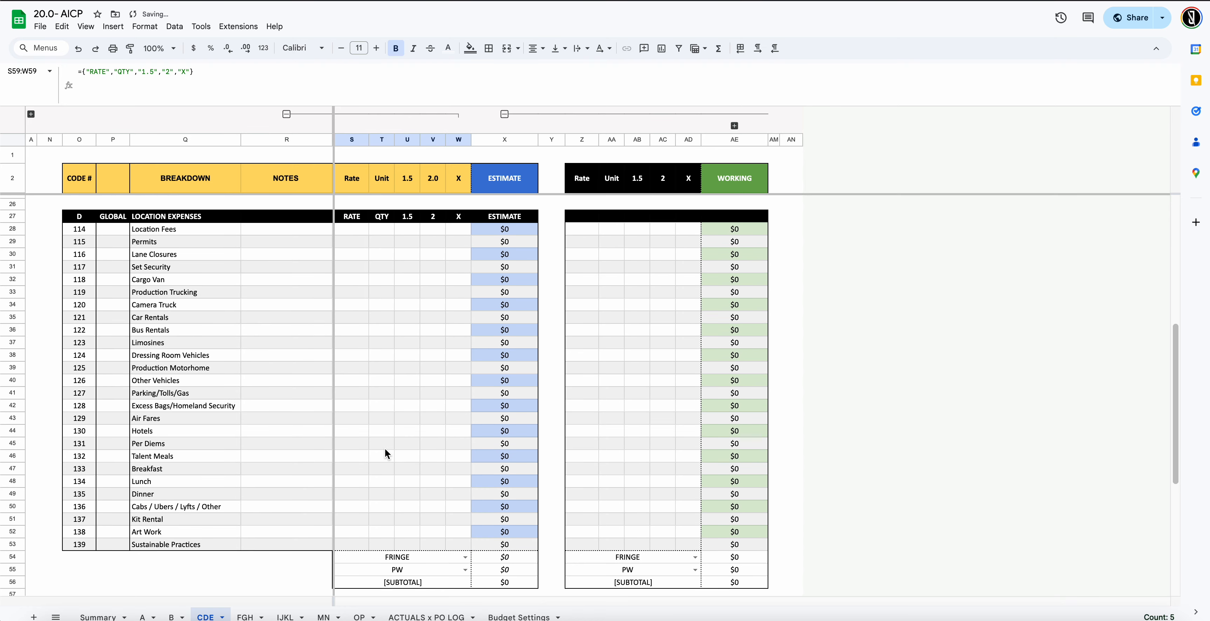
Replace the top header labels in S2:W2 on sheet CDE with the array formula ={"RATE","QTY","1.5","2","X"}
left_click(351, 184)
left_click_drag(351, 184, 453, 188)
type("RATE\tQTY\t1.5\t2\tX")
scroll(329, 350, "down", 9)
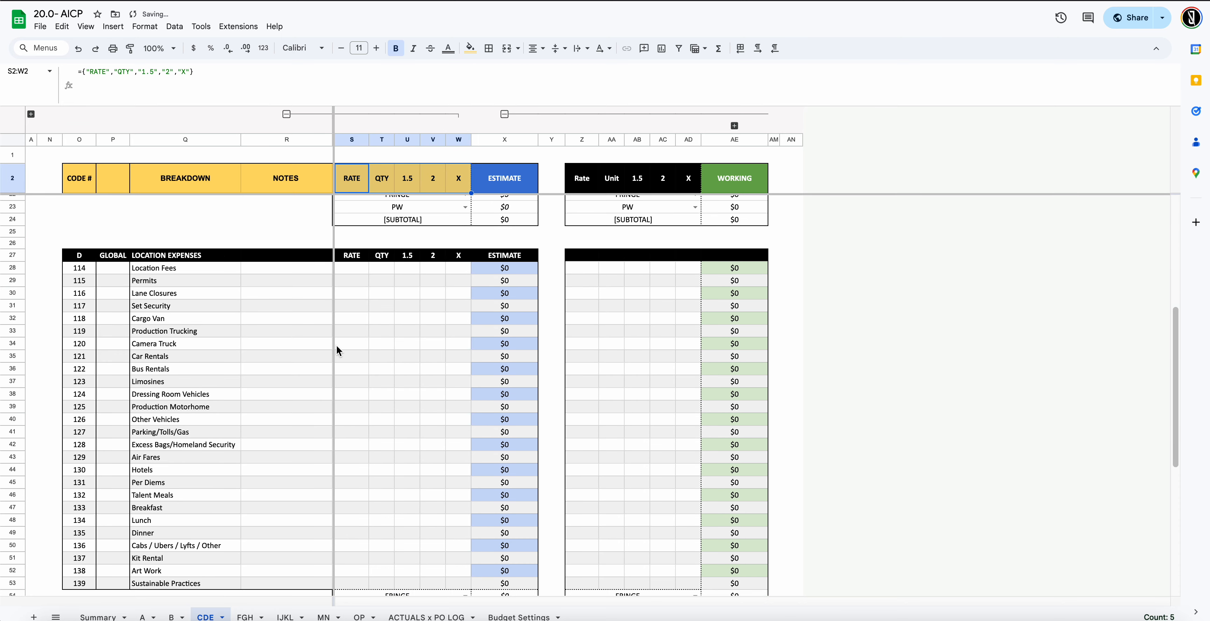
Inspect the contents of each working header cell in Z2:AD2 on sheet CDE
scroll(336, 346, "up", 9)
left_click_drag(577, 185, 692, 182)
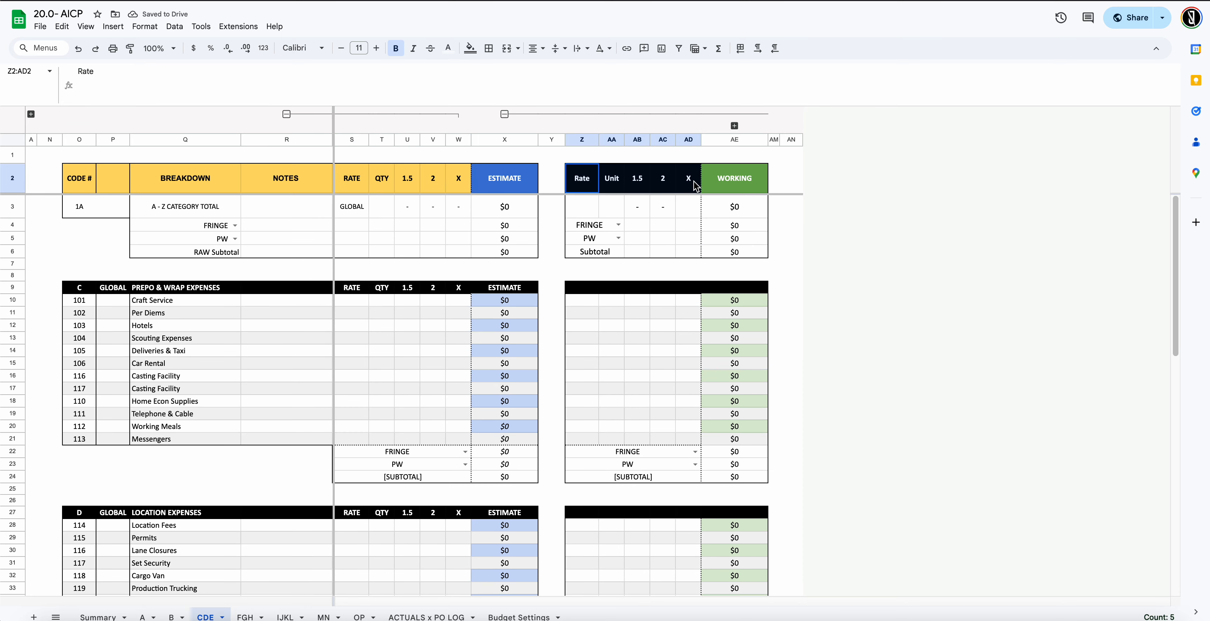
left_click(694, 182)
left_click(636, 186)
left_click(612, 188)
left_click(584, 184)
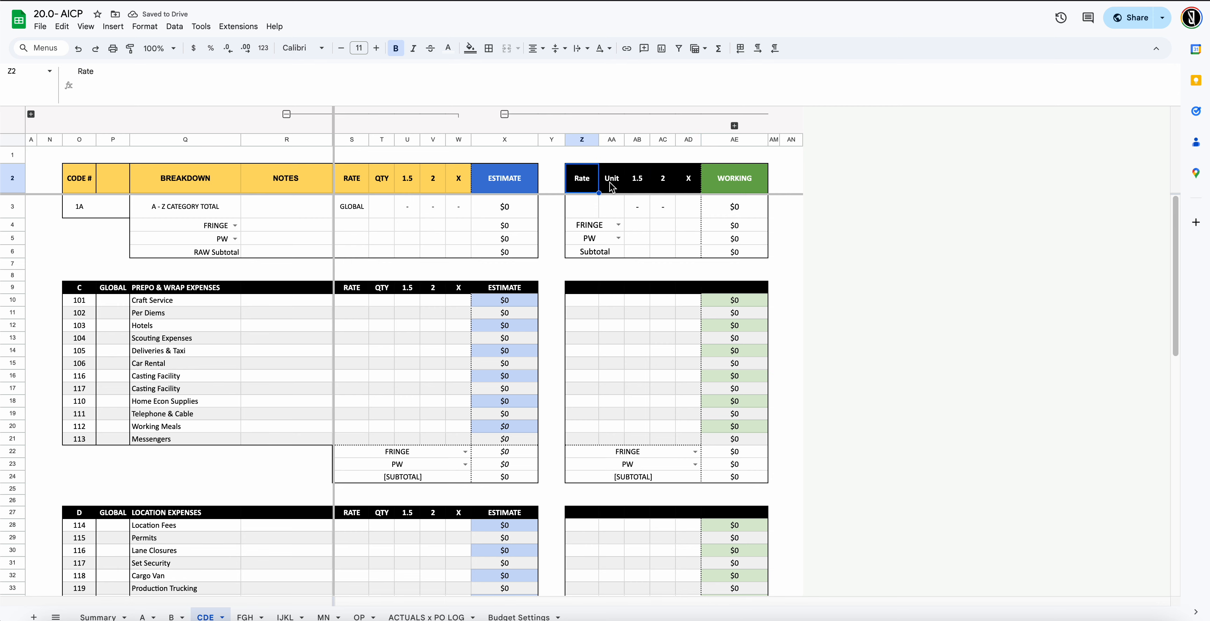
left_click(612, 186)
left_click(633, 186)
left_click(656, 185)
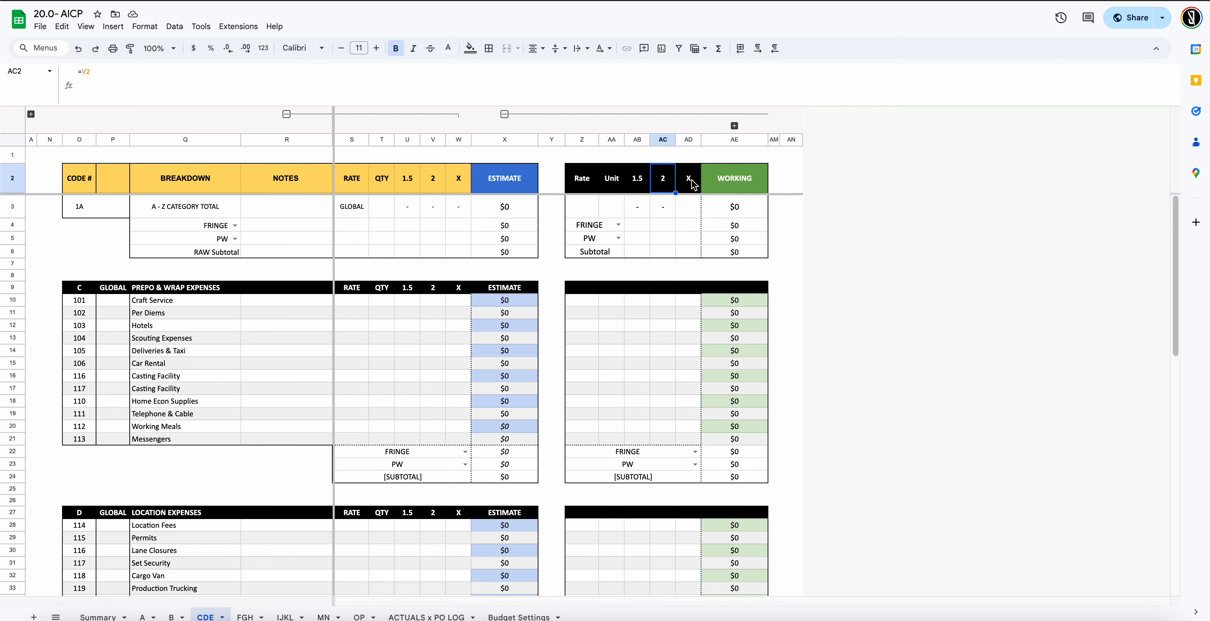
left_click(583, 179)
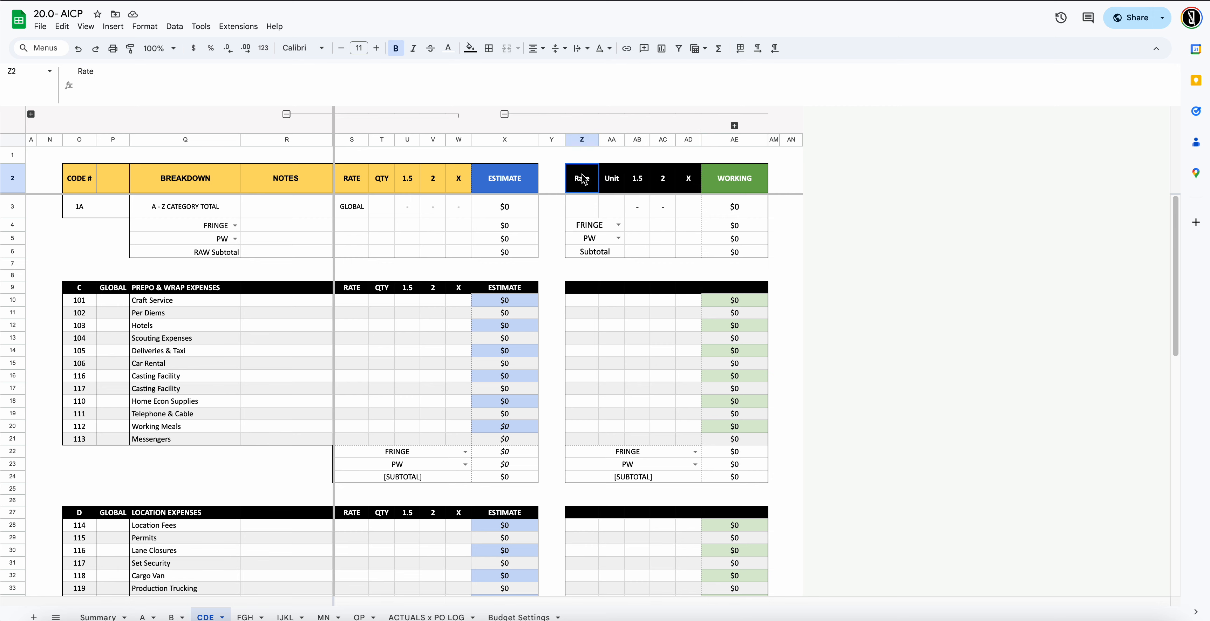
On sheet FGH, replace the Studio Costs headings in S9:W9 with the array formula ={"RATE","QTY","1.5","2","X"}
left_click(249, 618)
scroll(370, 343, "up", 5)
left_click_drag(355, 288, 463, 290)
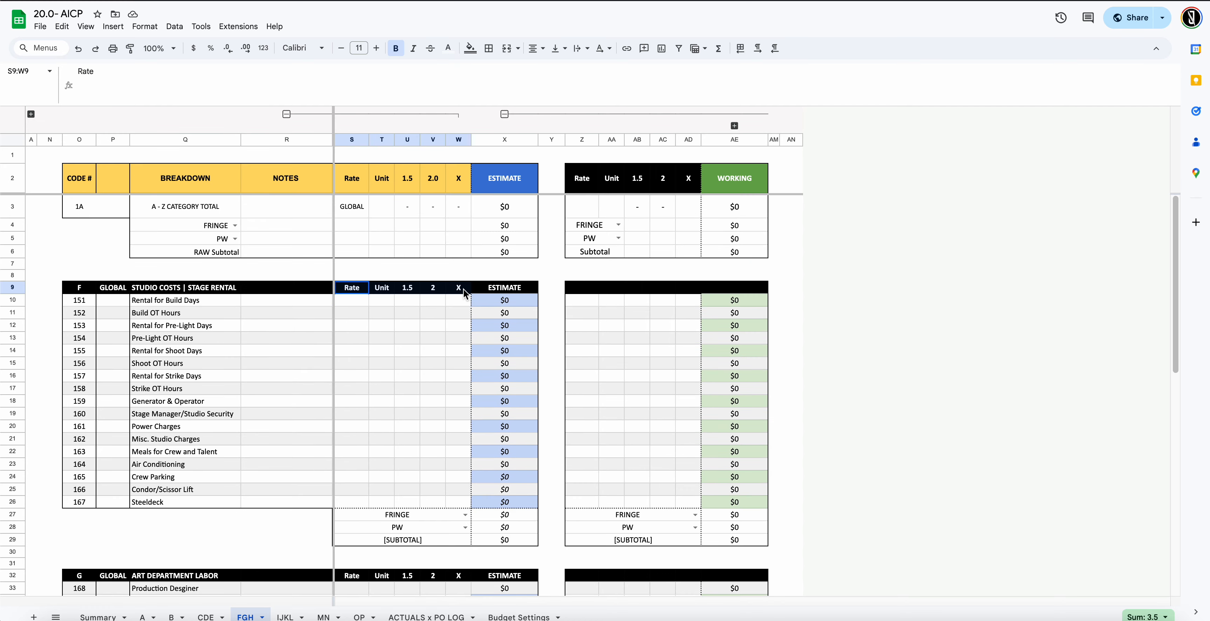
key("Delete")
type("={\"RATE\",\"QTY\",\"1.5\",\"2\",\"X\"}")
Replace the Art Department headings in S32:W32 and S51:W51 on sheet FGH with the array formula ={"RATE","QTY","1.5","2","X"}
scroll(374, 311, "down", 5)
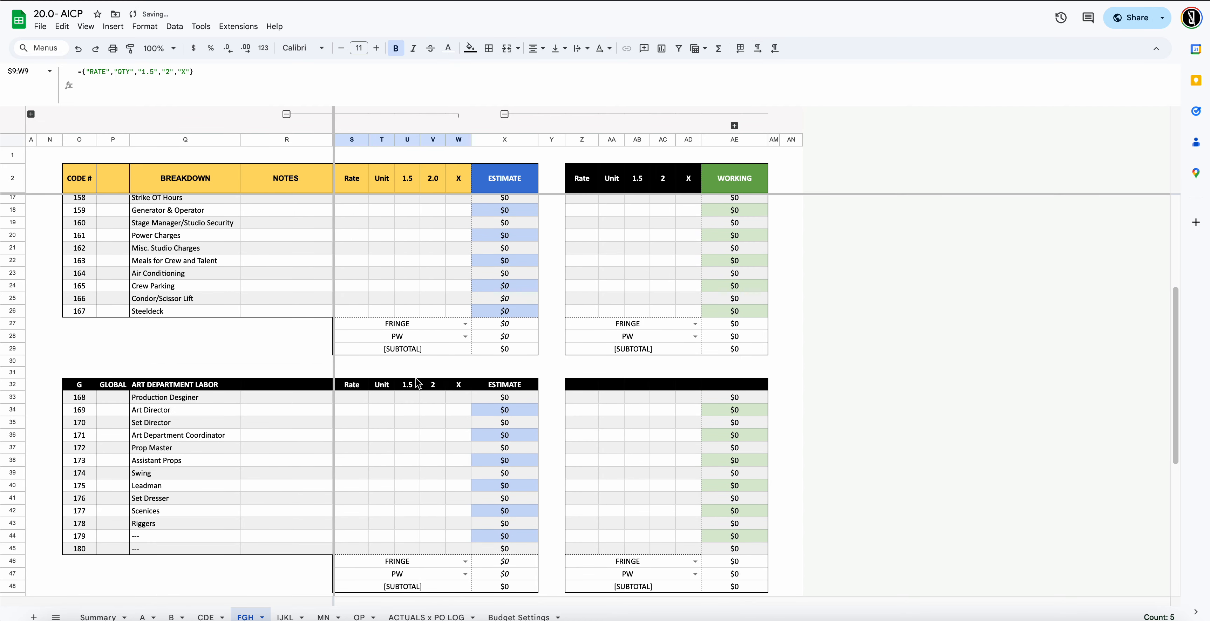
left_click_drag(350, 385, 467, 382)
key("Delete")
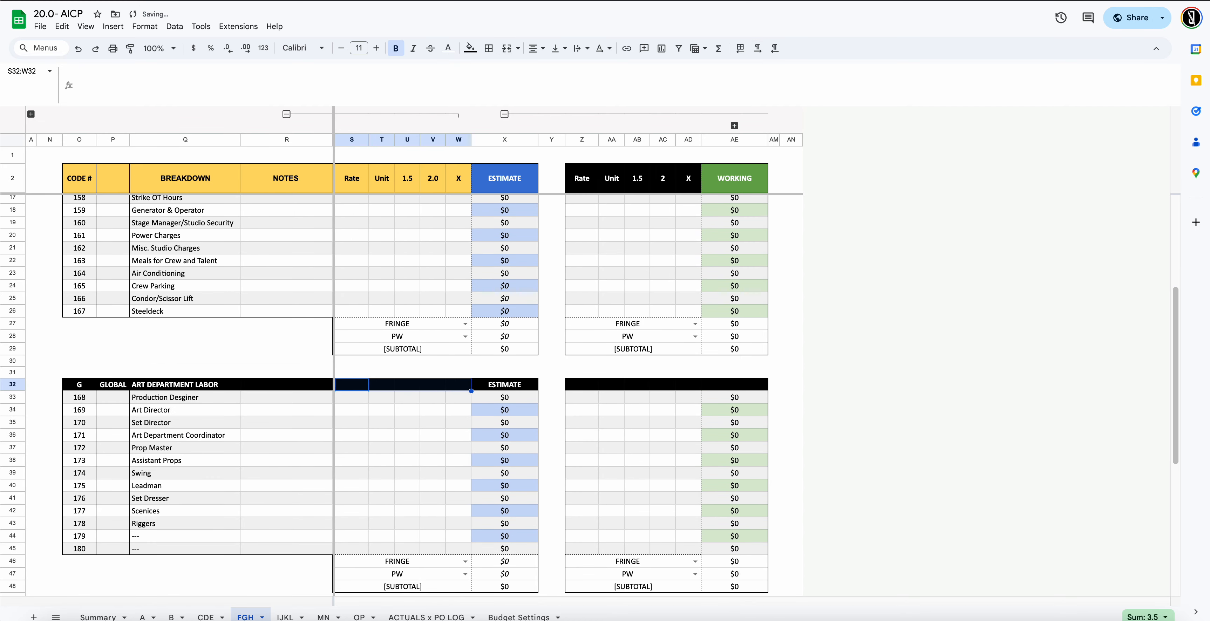
key("ctrl+v")
scroll(384, 366, "down", 7)
left_click_drag(351, 357, 462, 362)
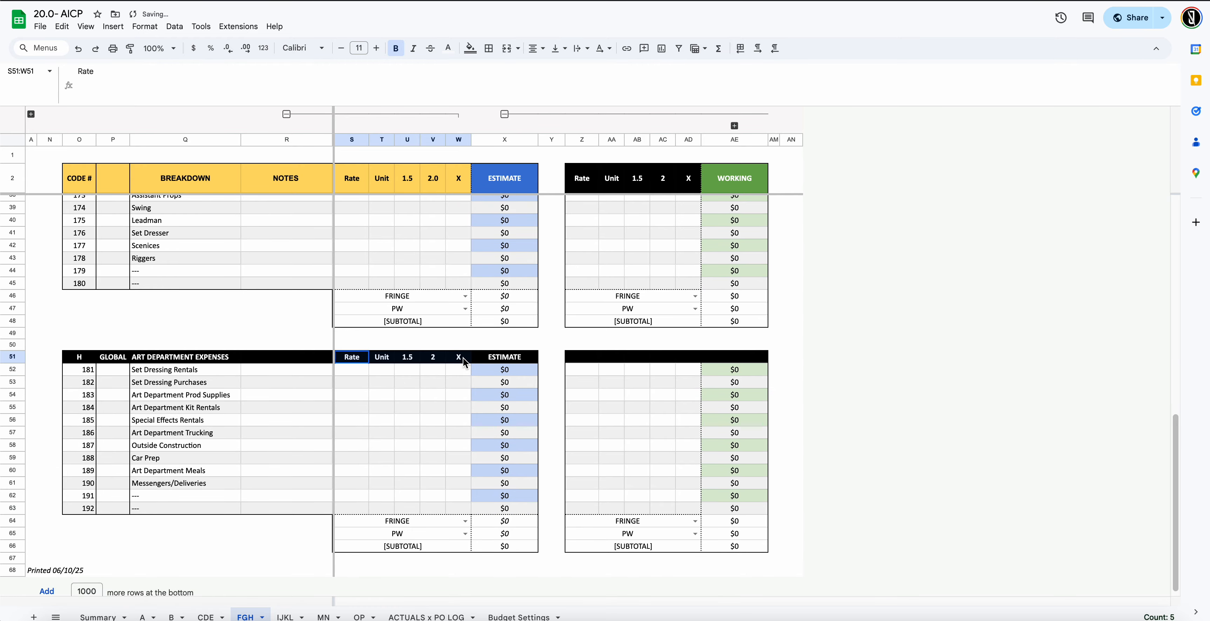
key("Delete")
type("={\"RATE\",\"QTY\",\"1.5\",\"2\",\"X\"}")
left_click(465, 296)
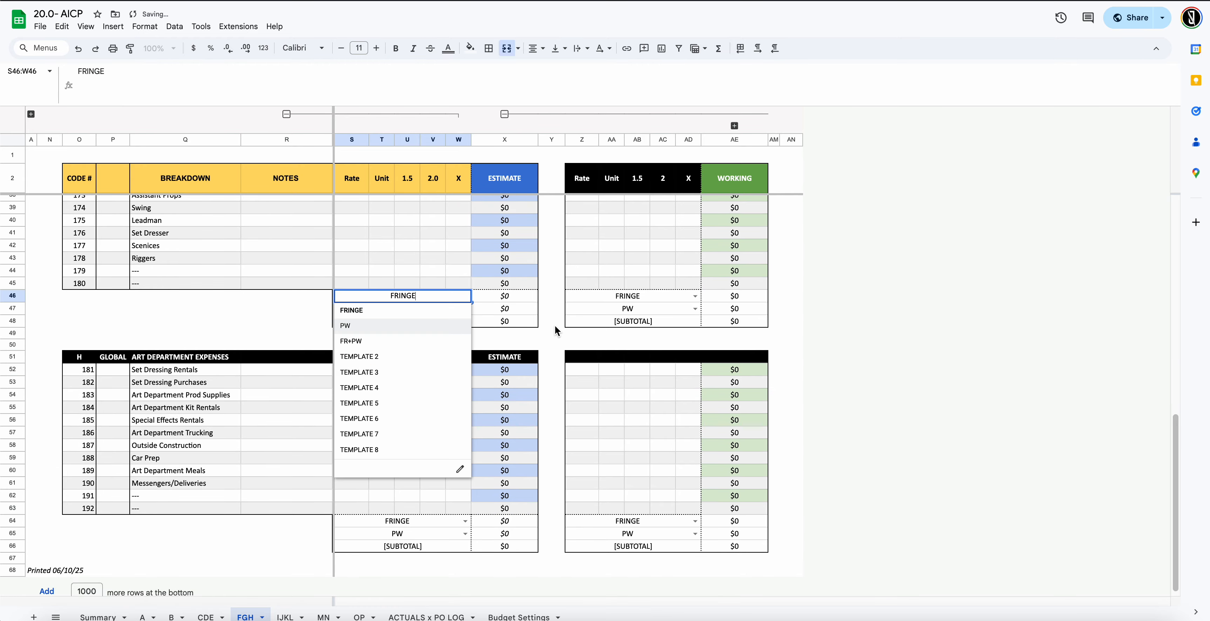
left_click(555, 325)
Clear the top header labels in S2:W2 on sheet FGH and enter ={"RATE","QTY","1.5","2","X"} in S2
scroll(467, 332, "up", 10)
left_click_drag(350, 181, 458, 188)
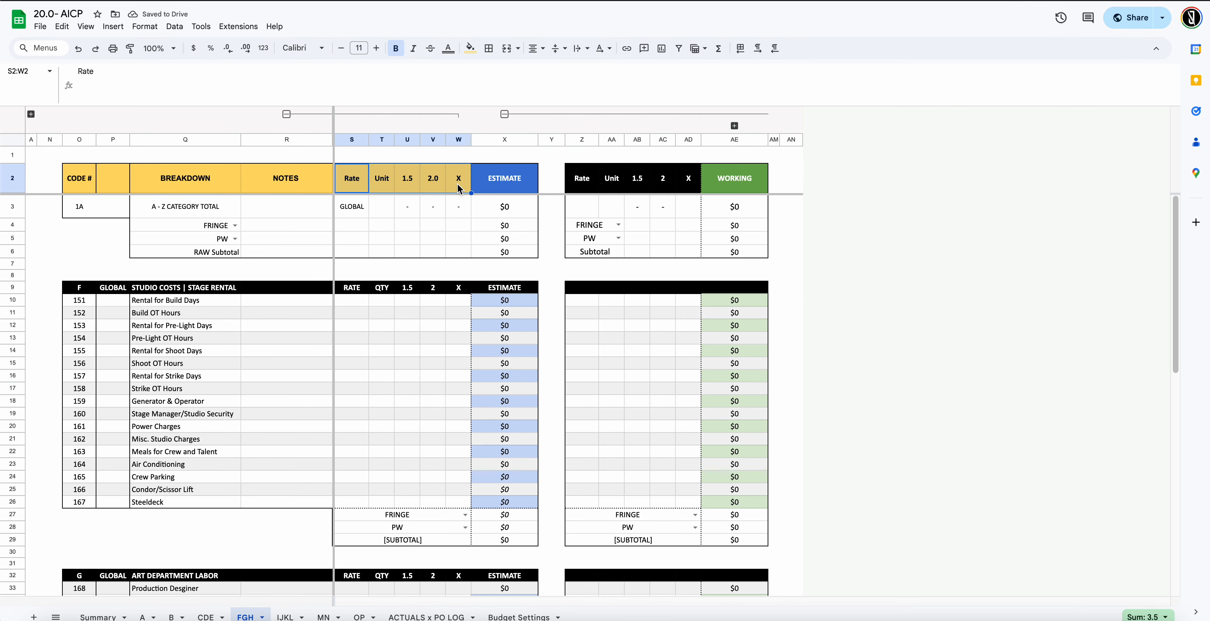
key("Delete")
double_click(359, 191)
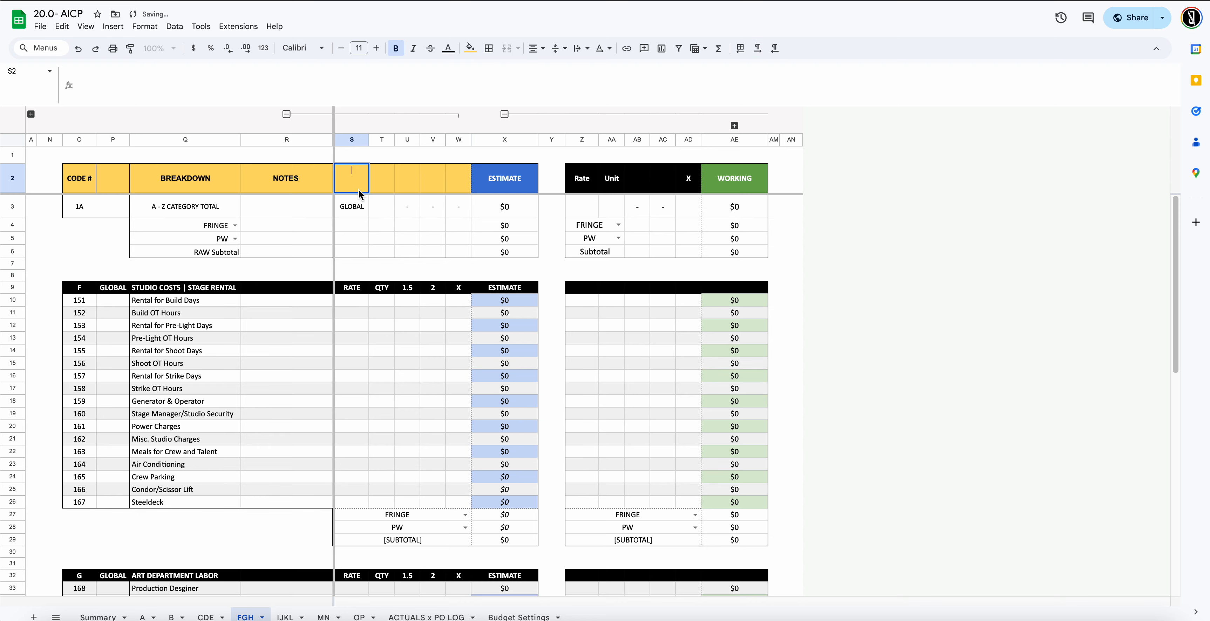
type("={\"RATE\",\"QTY\",\"1.5\",\"2\",\"X\"}")
key("Return")
scroll(538, 258, "down", 5)
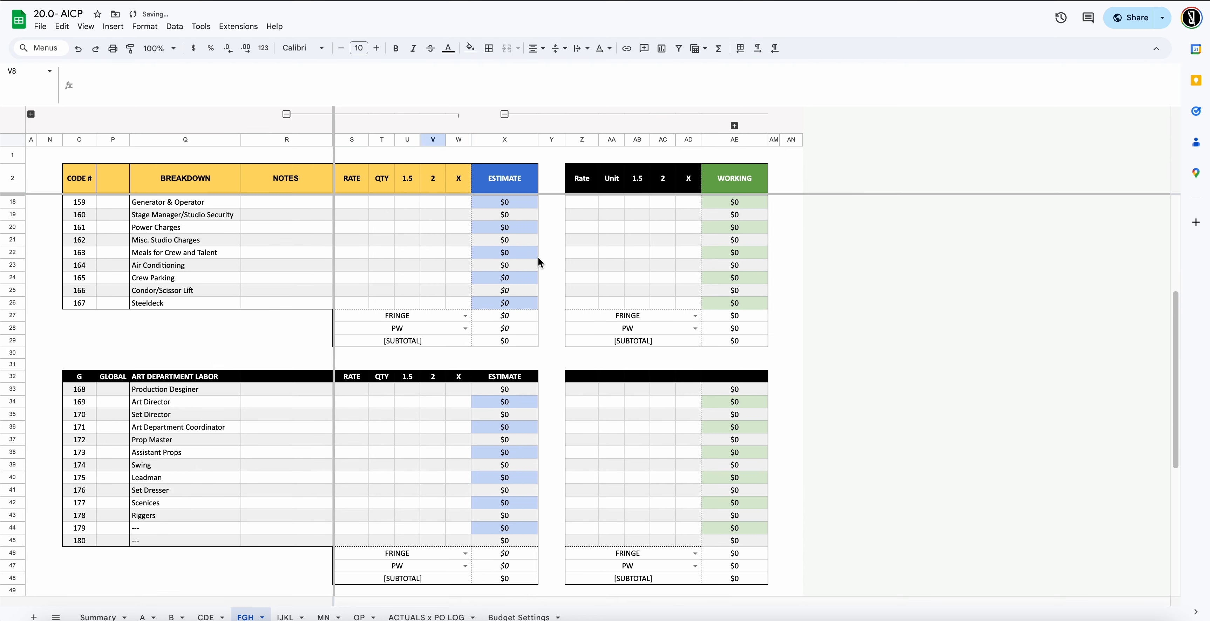
Add the array formula ={"RATE","QTY","1.5","2","X"} to Z9 in the working section of sheet FGH
scroll(538, 257, "up", 5)
left_click(582, 287)
type("={\"RATE\",\"QTY\",\"1.5\",\"2\",\"X\"}")
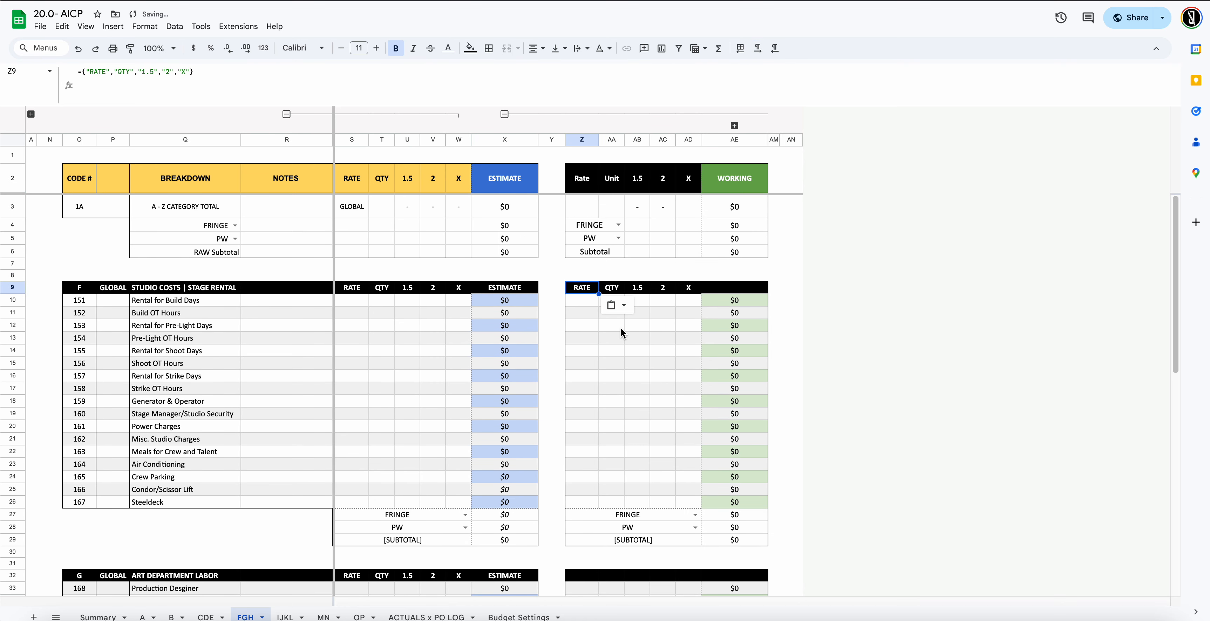
Add the same array-formula headings to Z32 and Z51 in the working section of sheet FGH
scroll(620, 353, "down", 4)
left_click(584, 423)
key("ctrl+v")
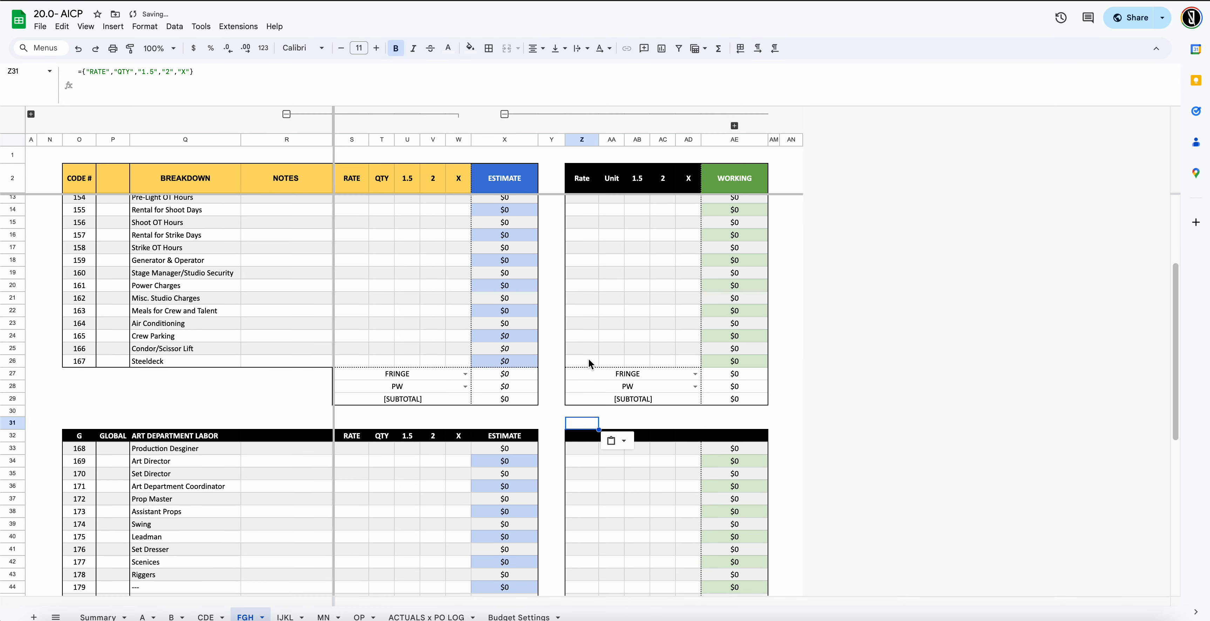
scroll(586, 334, "down", 2)
left_click(588, 408)
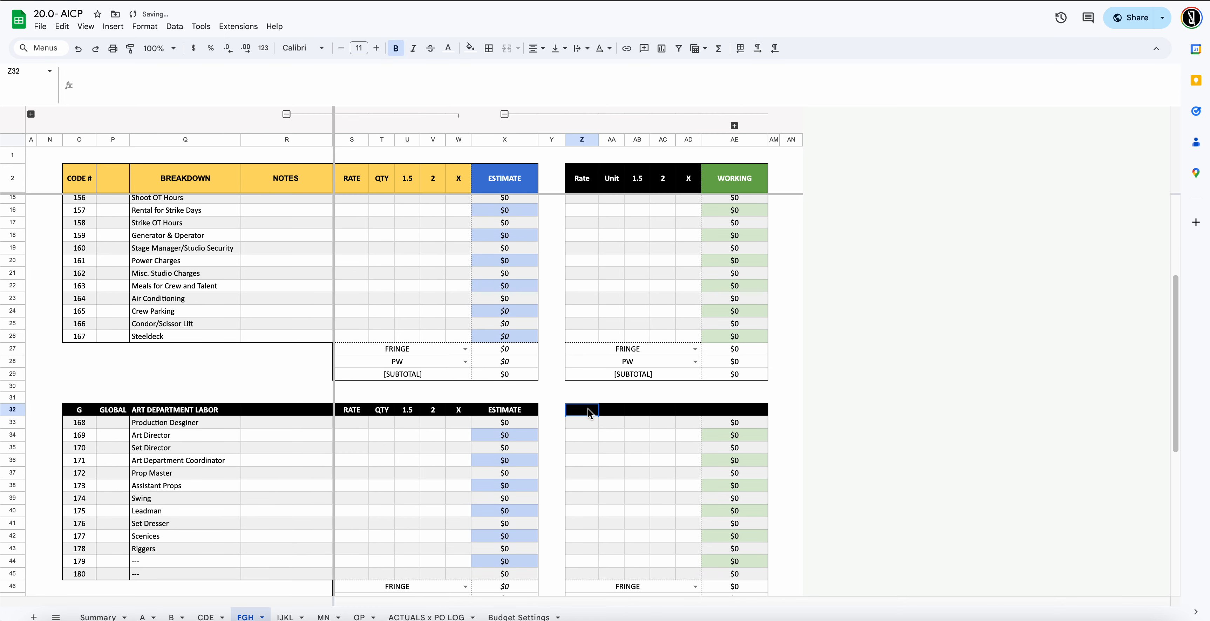
type("RATE\tQTY\t1.5\t2\tX")
scroll(586, 329, "down", 7)
left_click(588, 399)
type("RATE\tQTY\t1.5\t2\tX")
scroll(592, 376, "down", 2)
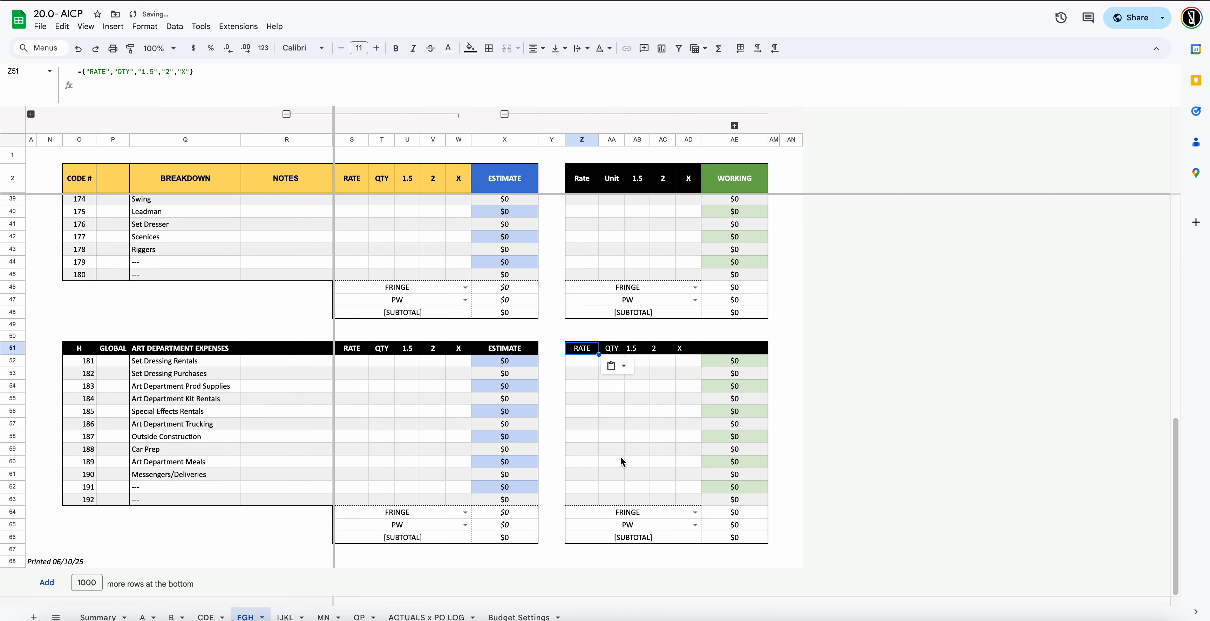
Make the working-section headings in Z51:AD51 and Z32:AD32 on sheet FGH bold
left_click_drag(582, 349, 678, 353)
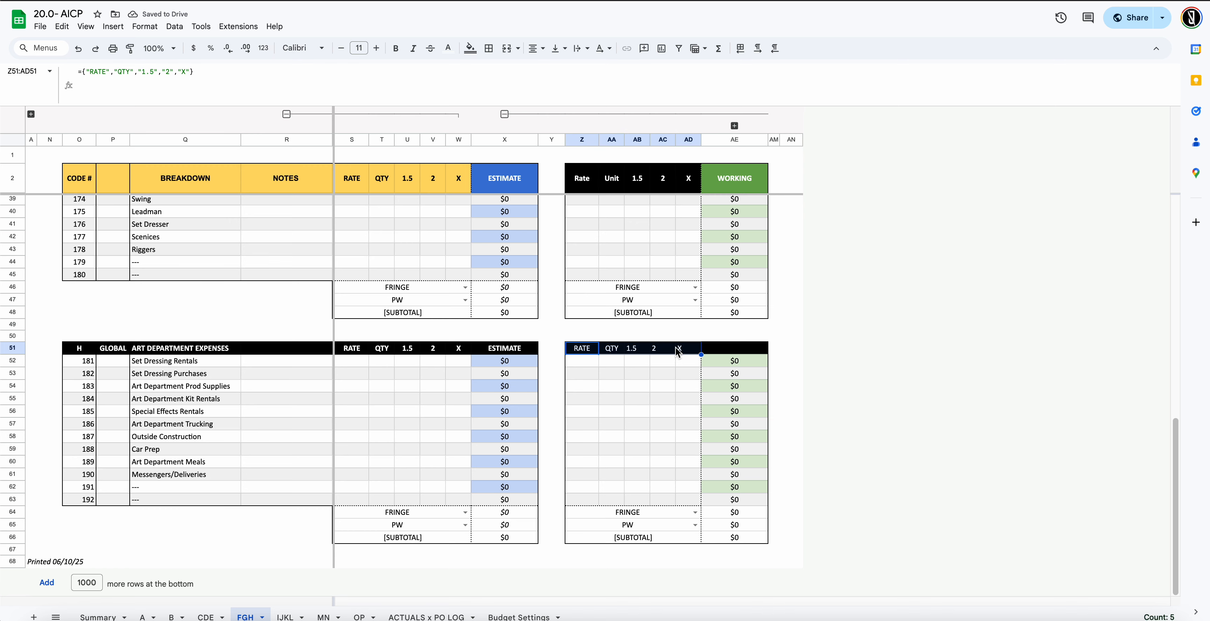
key("ctrl+b")
scroll(670, 395, "up", 5)
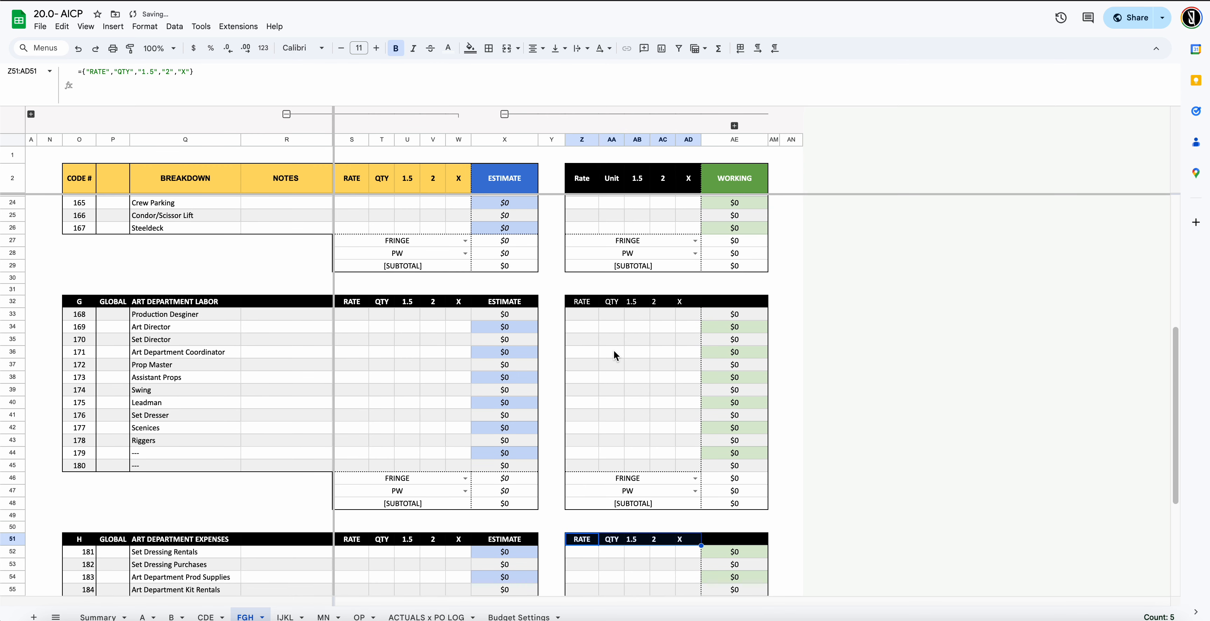
left_click(613, 351)
left_click_drag(584, 307, 688, 303)
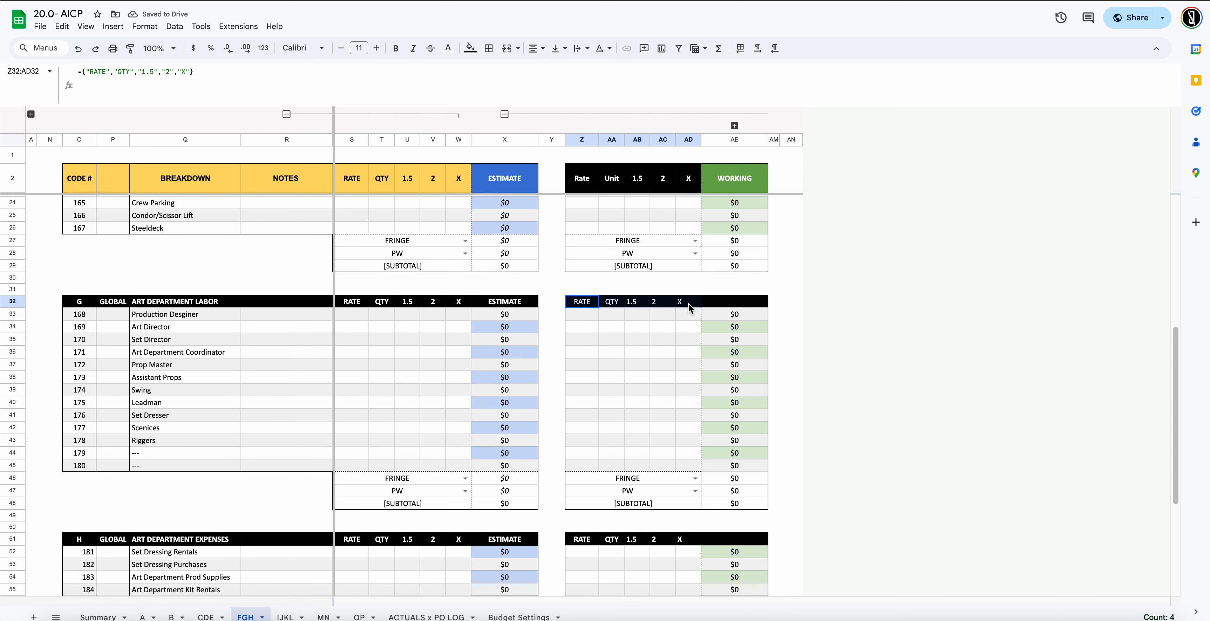
key("ctrl+b")
left_click(655, 359)
Center-align columns AB and AC horizontally on sheet FGH
scroll(653, 350, "down", 5)
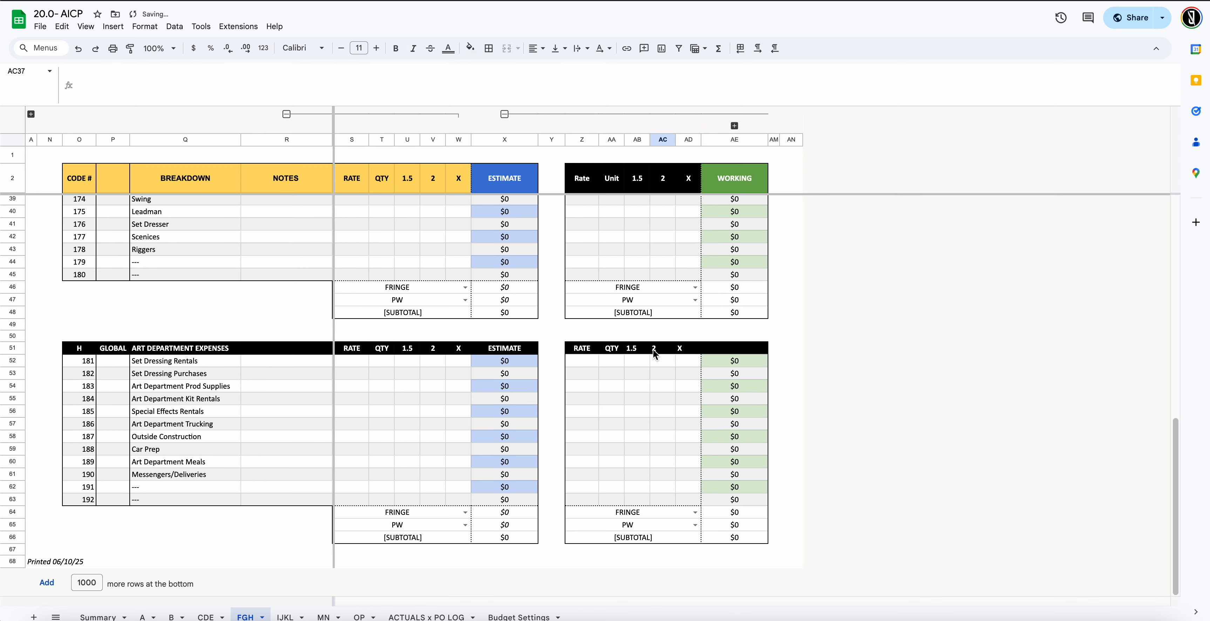
left_click_drag(637, 140, 663, 140)
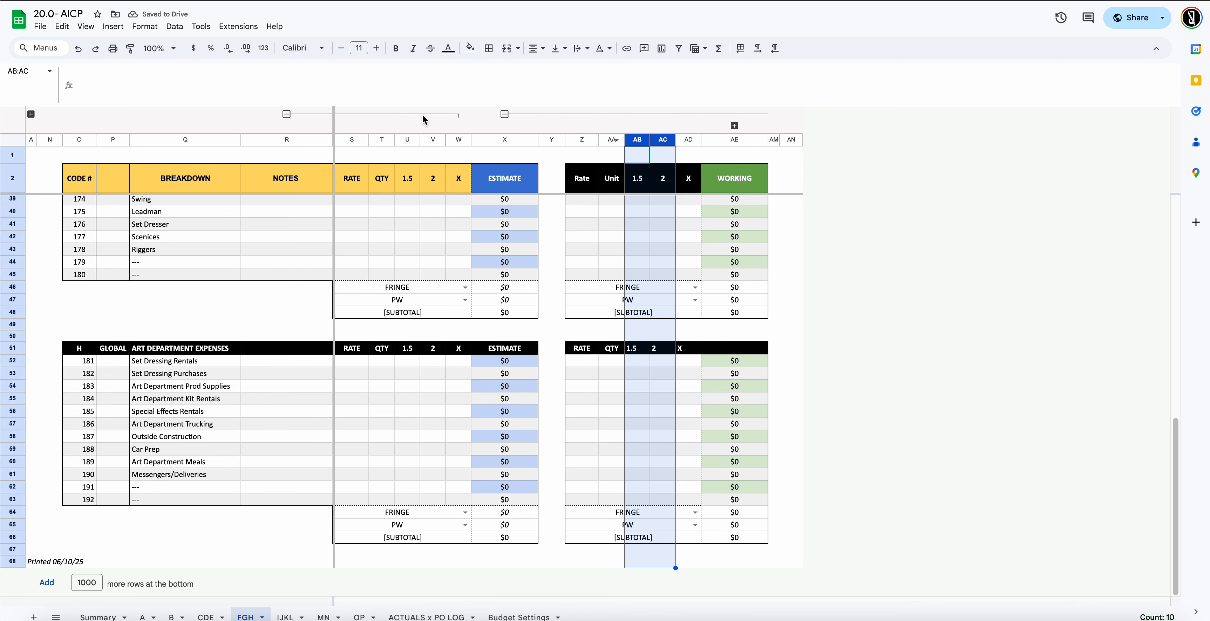
left_click(517, 48)
left_click(552, 75)
left_click(615, 245)
scroll(613, 153, "up", 7)
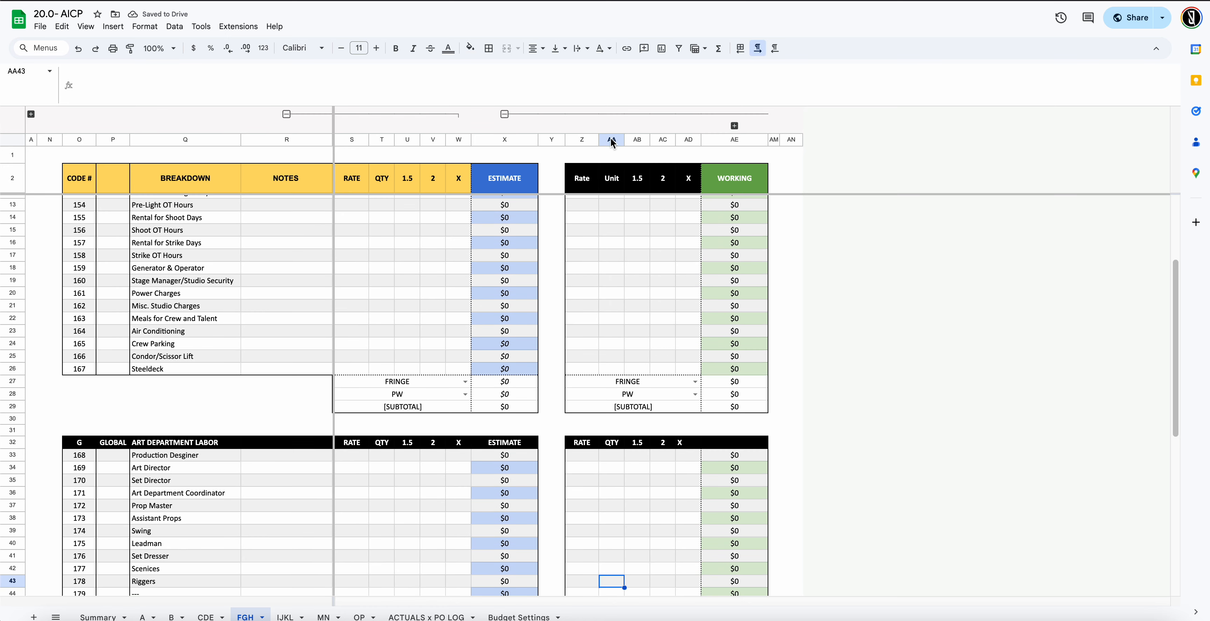
Center-align columns AA through AD horizontally on sheet FGH and review the heading rows
left_click_drag(611, 144, 688, 140)
left_click(536, 48)
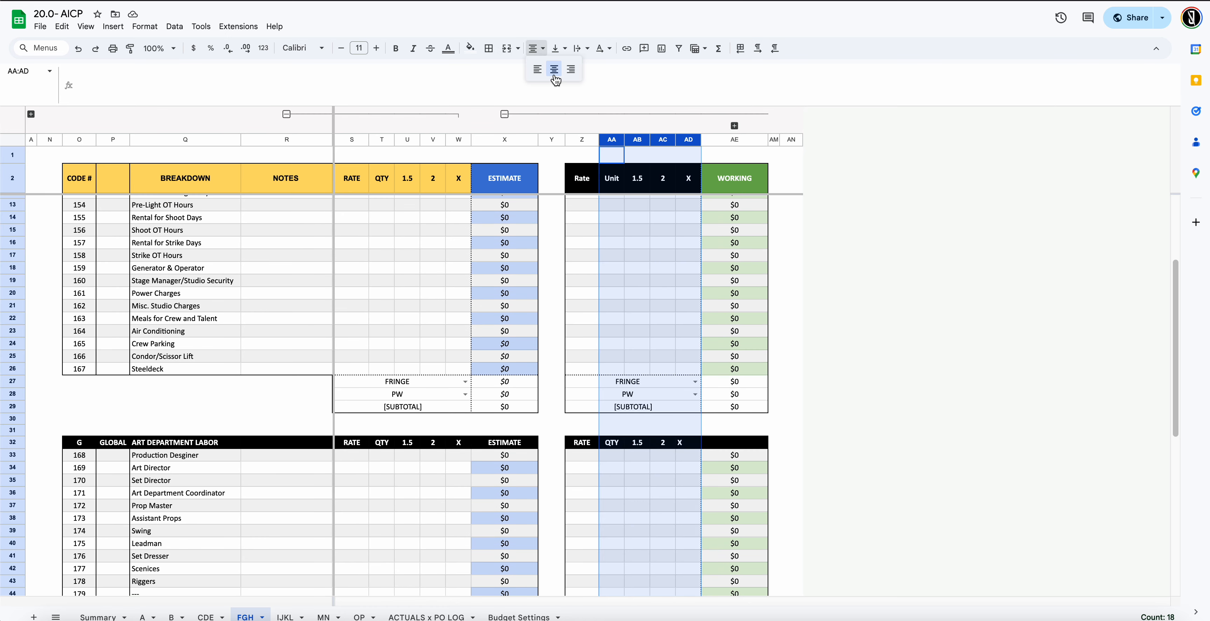
left_click(554, 70)
left_click(637, 292)
scroll(629, 301, "down", 2)
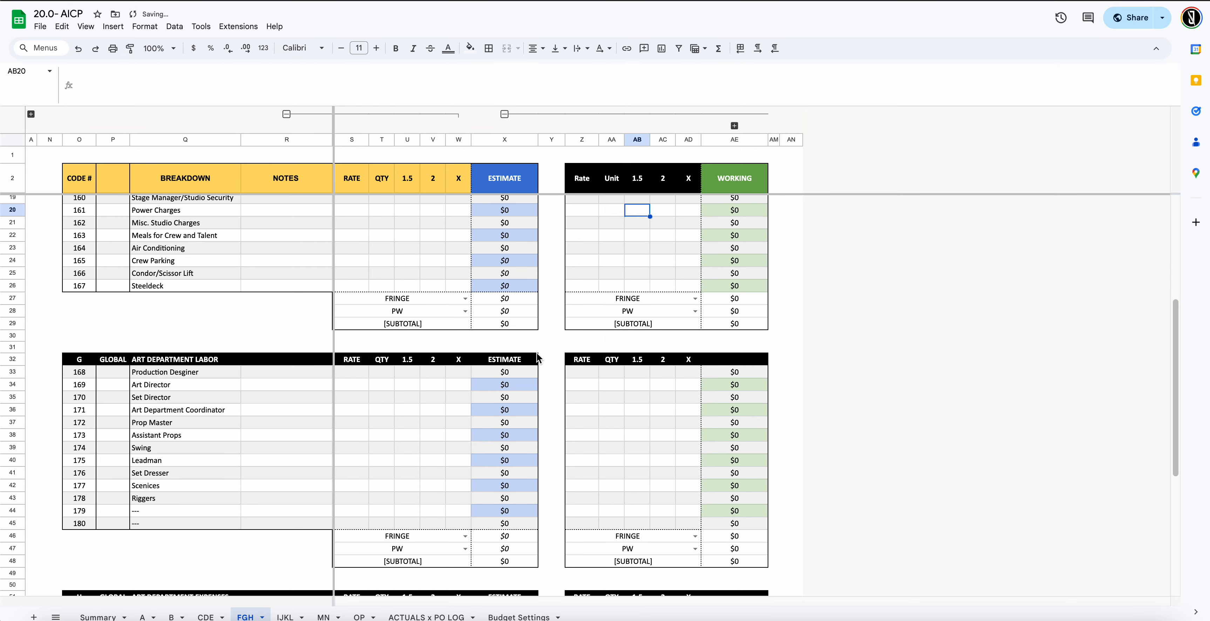
scroll(534, 355, "down", 5)
scroll(533, 388, "up", 7)
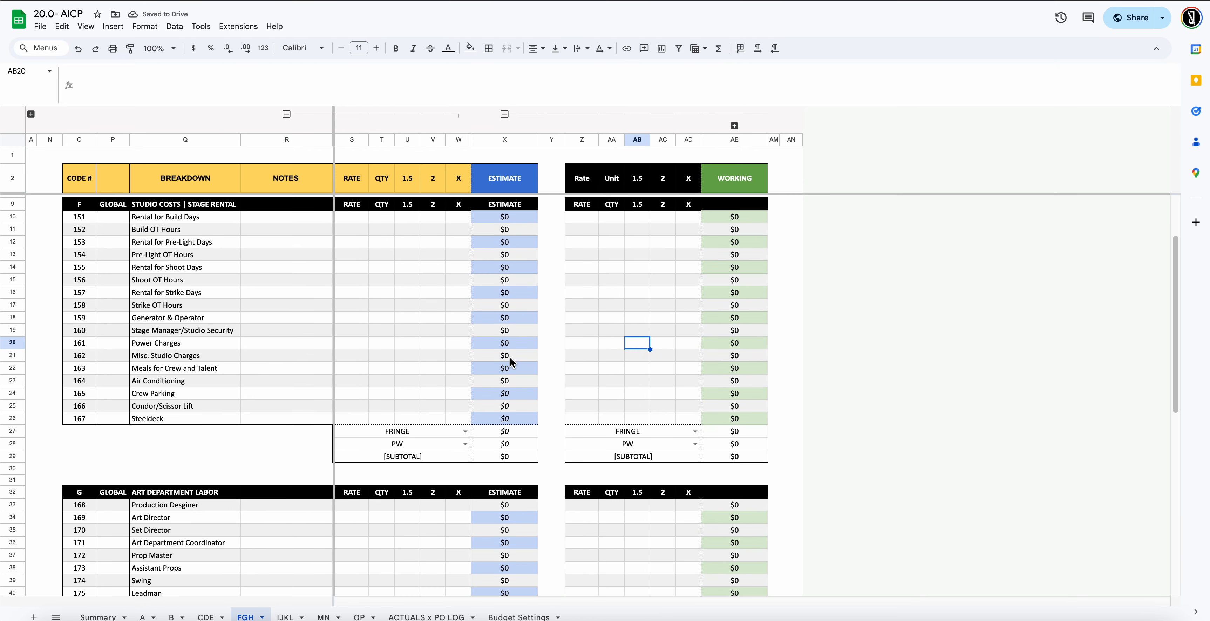
On sheet CDE, add the array formula ={"RATE","QTY","1.5","2","X"} to working-section cells Z9, Z27 and Z59
left_click(207, 616)
left_click(579, 290)
key("super+v")
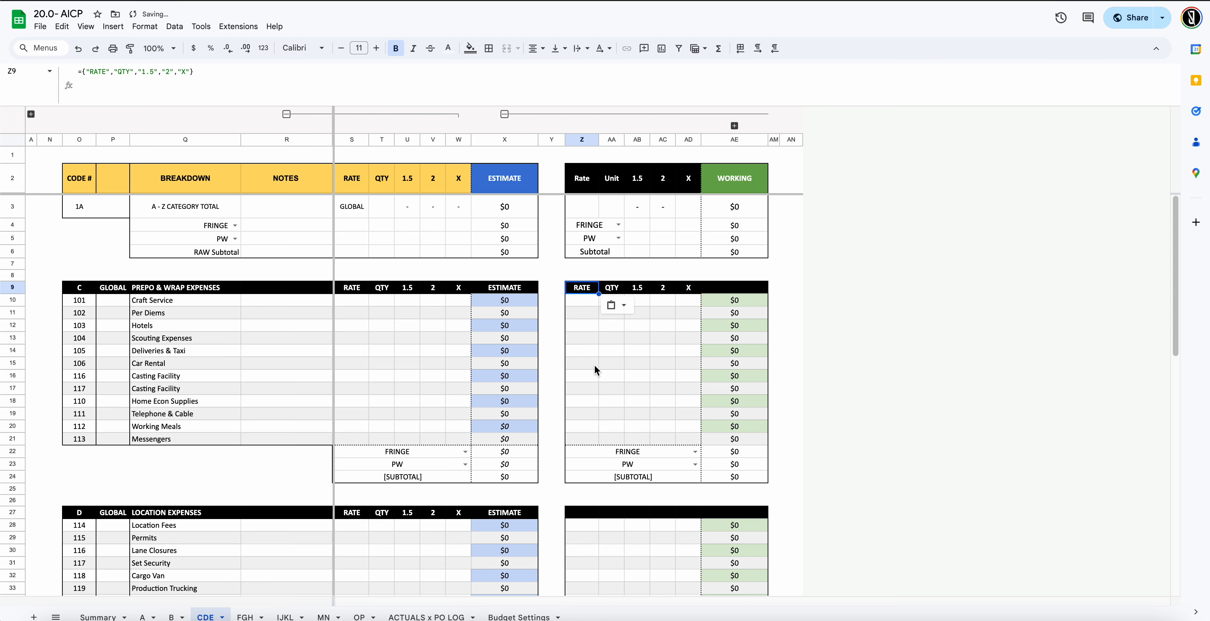
scroll(594, 359, "down", 4)
left_click(586, 334)
scroll(588, 348, "down", 5)
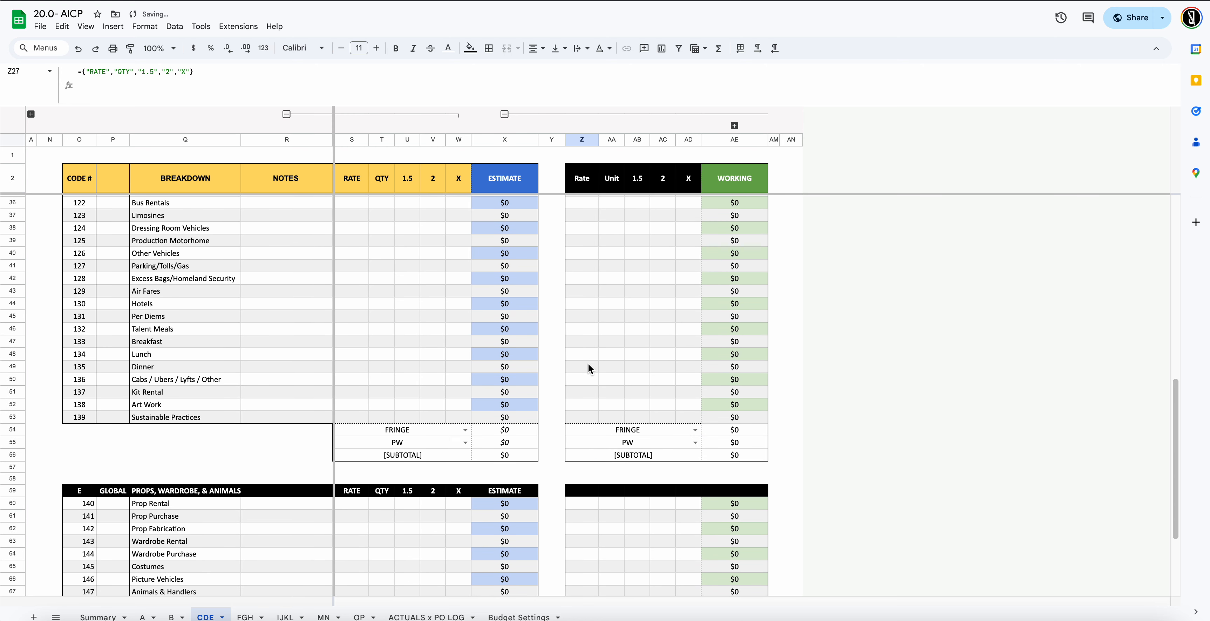
left_click(583, 487)
type("={\"RATE\",\"QTY\",\"1.5\",\"2\",\"X\"}")
scroll(582, 479, "down", 3)
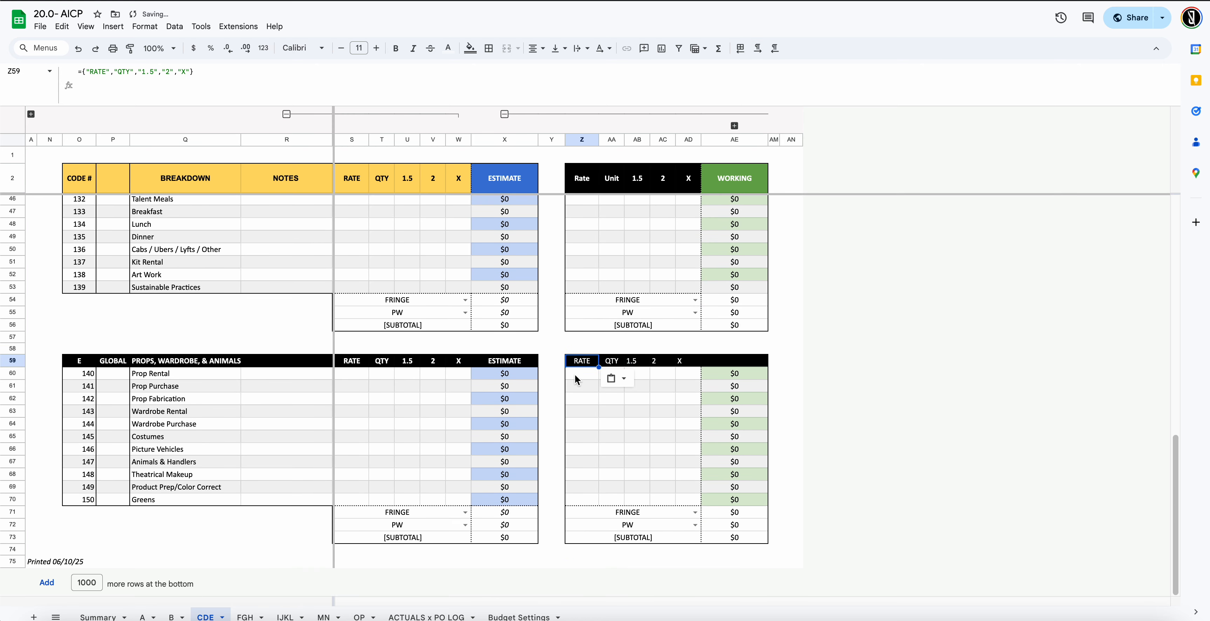
Center and bold the working-side header labels Z59:AD59 of section E, Props, Wardrobe, & Animals
left_click(688, 365, "shift")
left_click(534, 48)
left_click(552, 71)
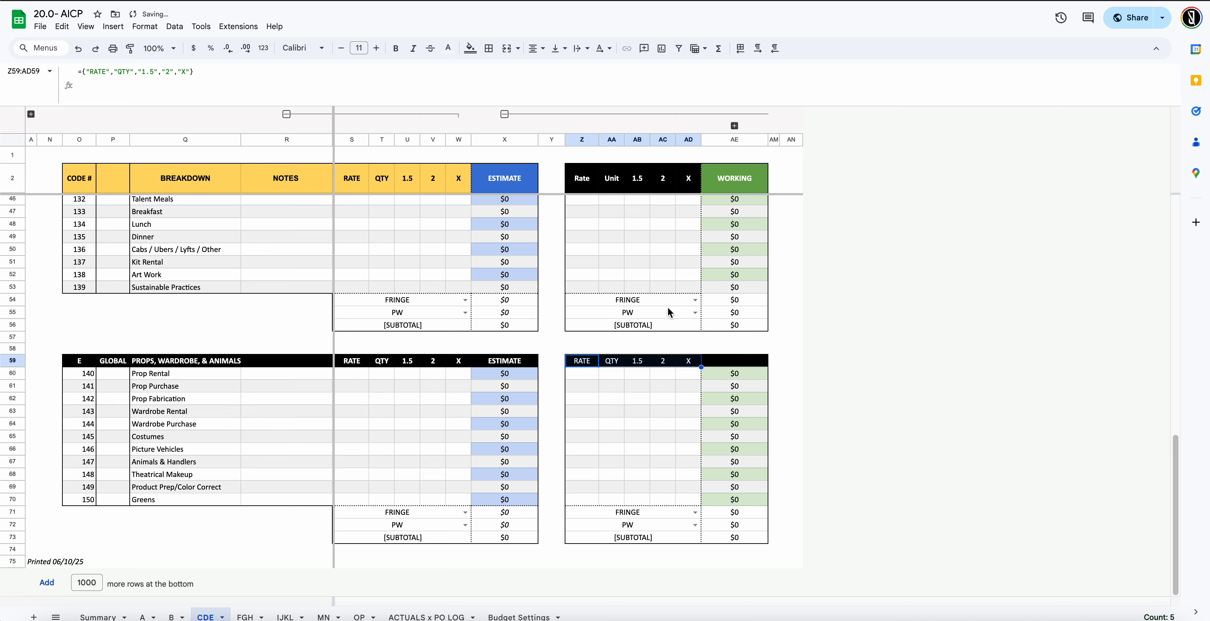
scroll(667, 308, "up", 5)
scroll(642, 249, "up", 3)
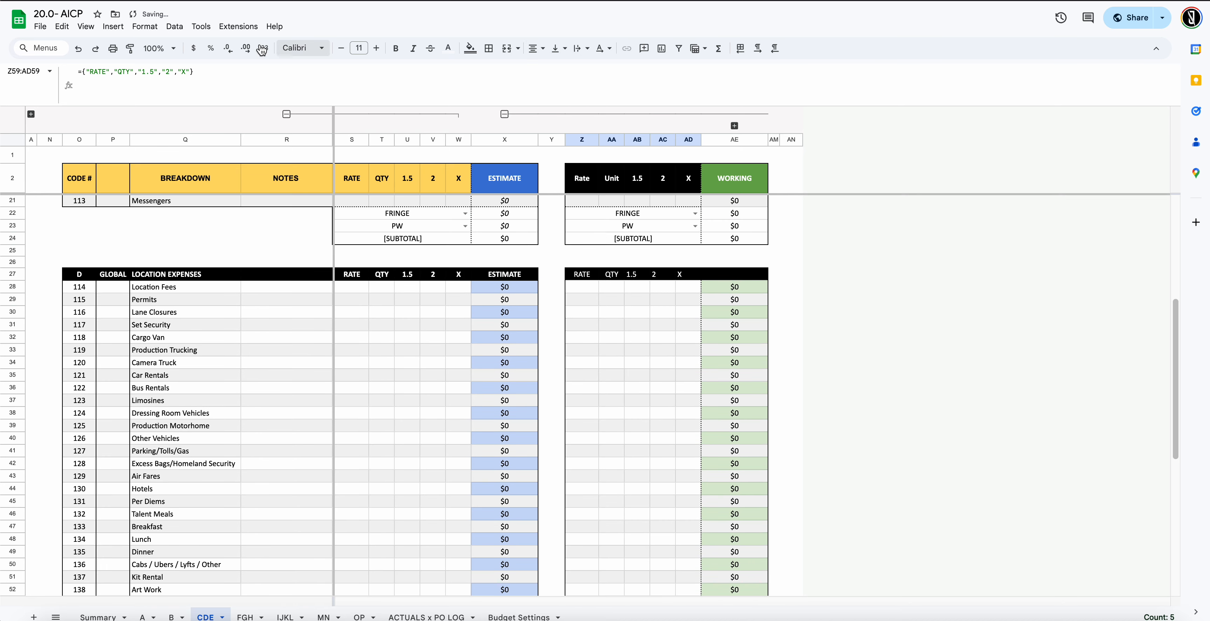
left_click(395, 48)
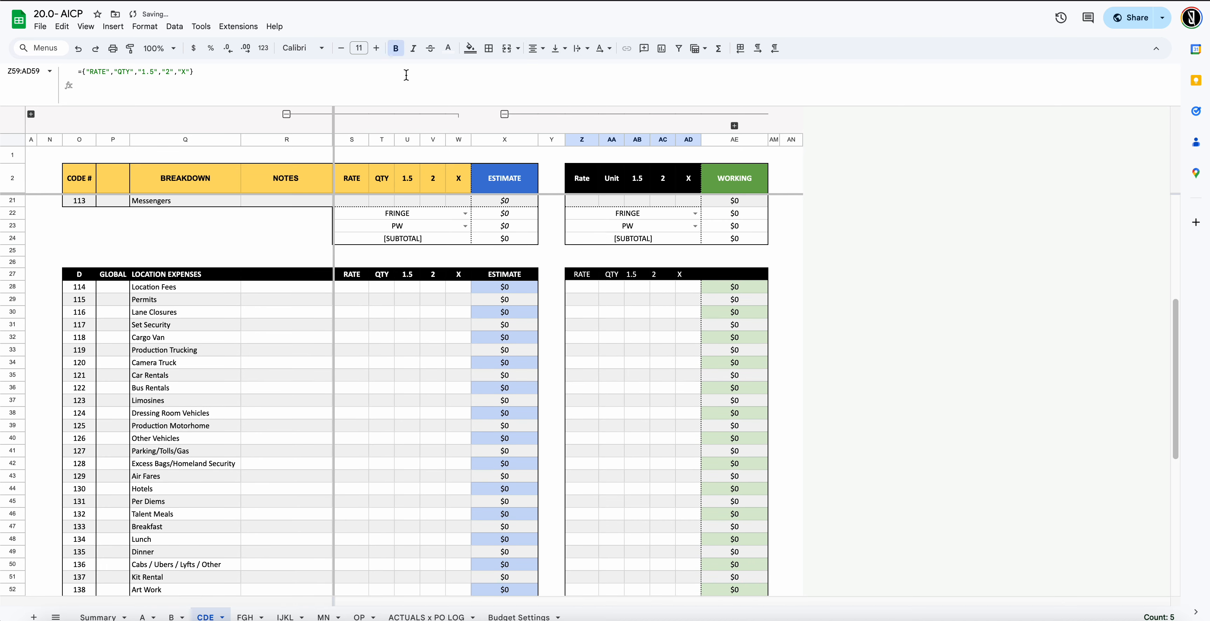
Bold and center the working-side header labels Z27:AD27 of section D, Location Expenses
scroll(547, 198, "up", 10)
left_click_drag(586, 295, 689, 290)
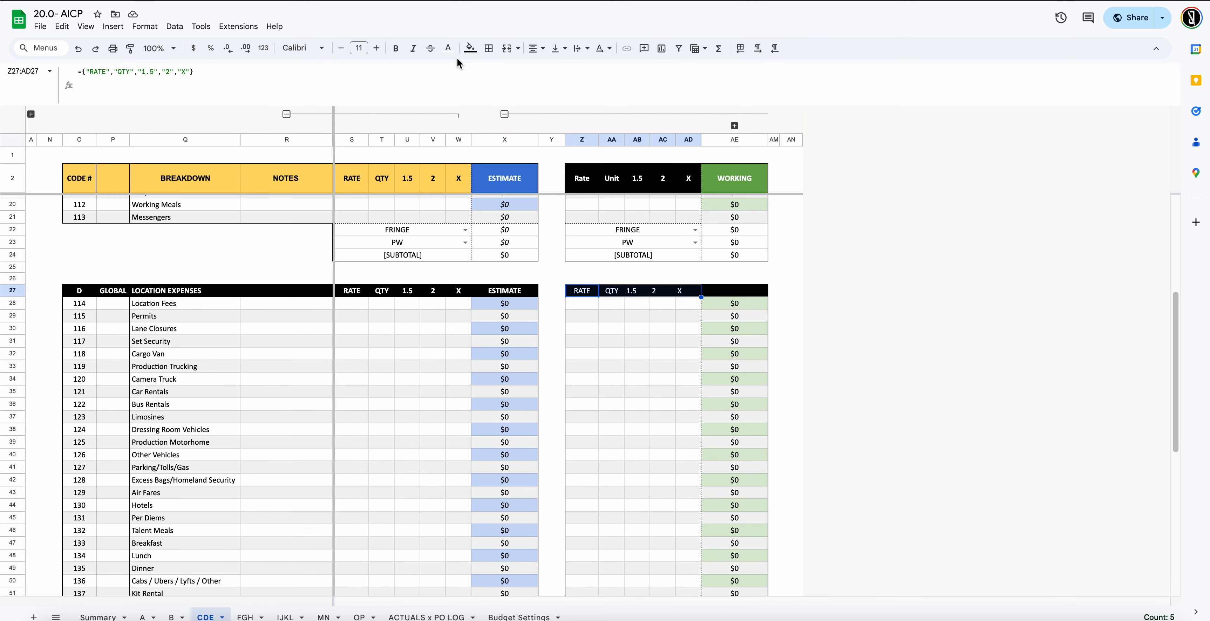
left_click(395, 48)
left_click(531, 53)
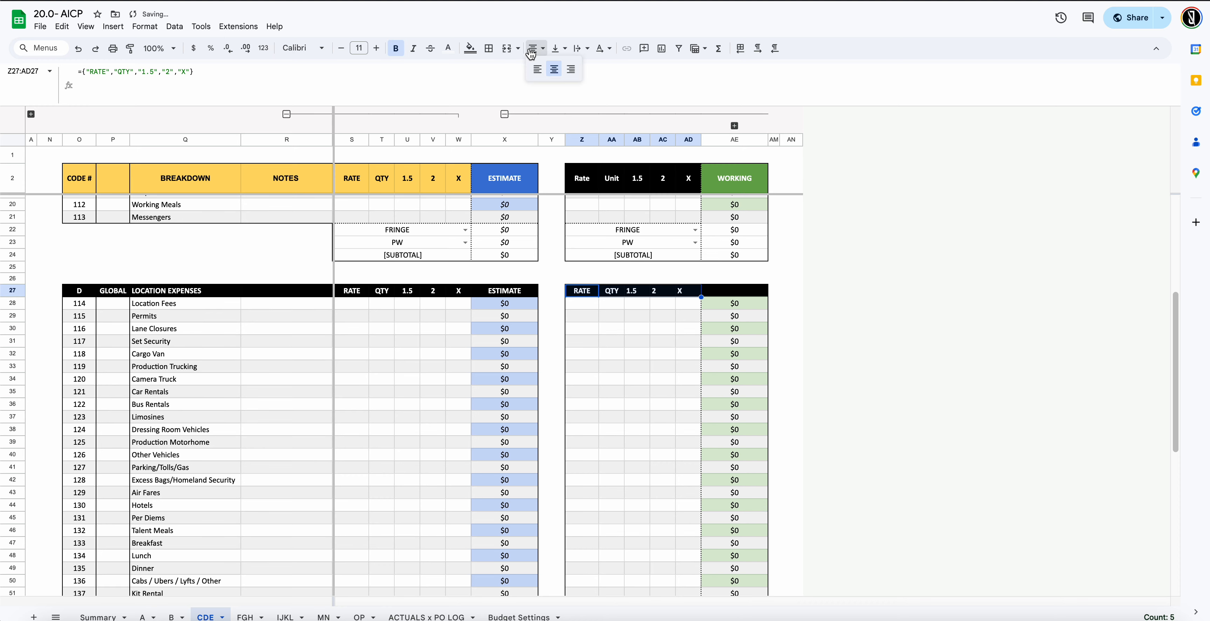
left_click(554, 69)
left_click(662, 304)
Copy the working-side header labels Z9:AD9 of section C, Prepo & Wrap Expenses
scroll(655, 338, "up", 5)
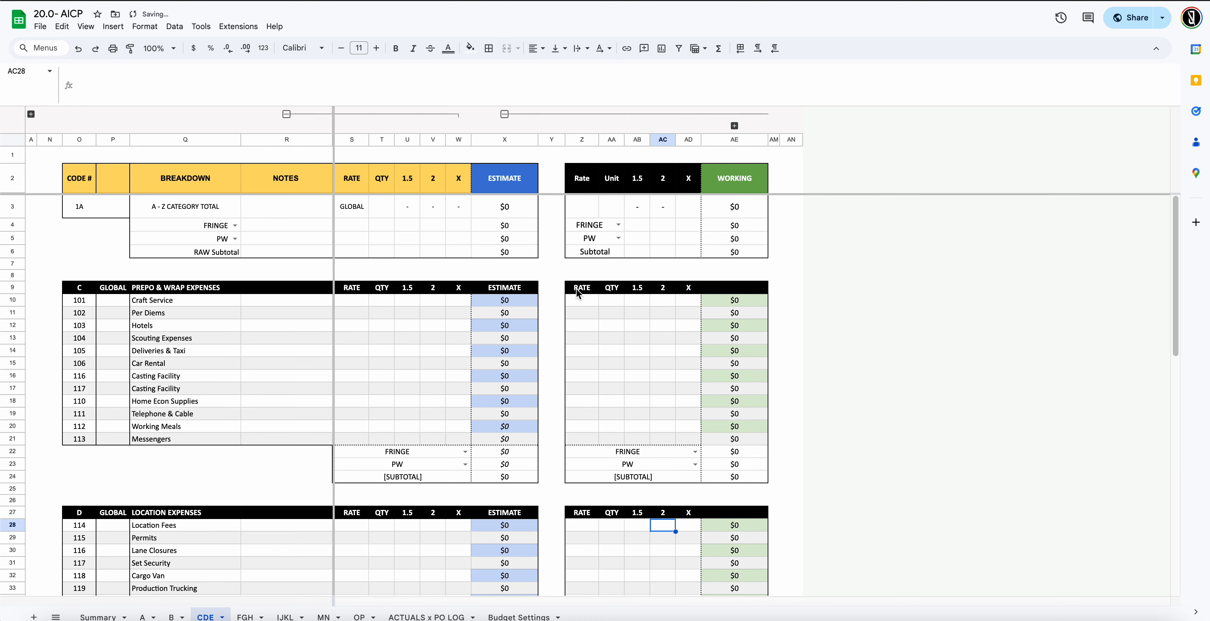
left_click_drag(577, 290, 699, 290)
key("ctrl+c")
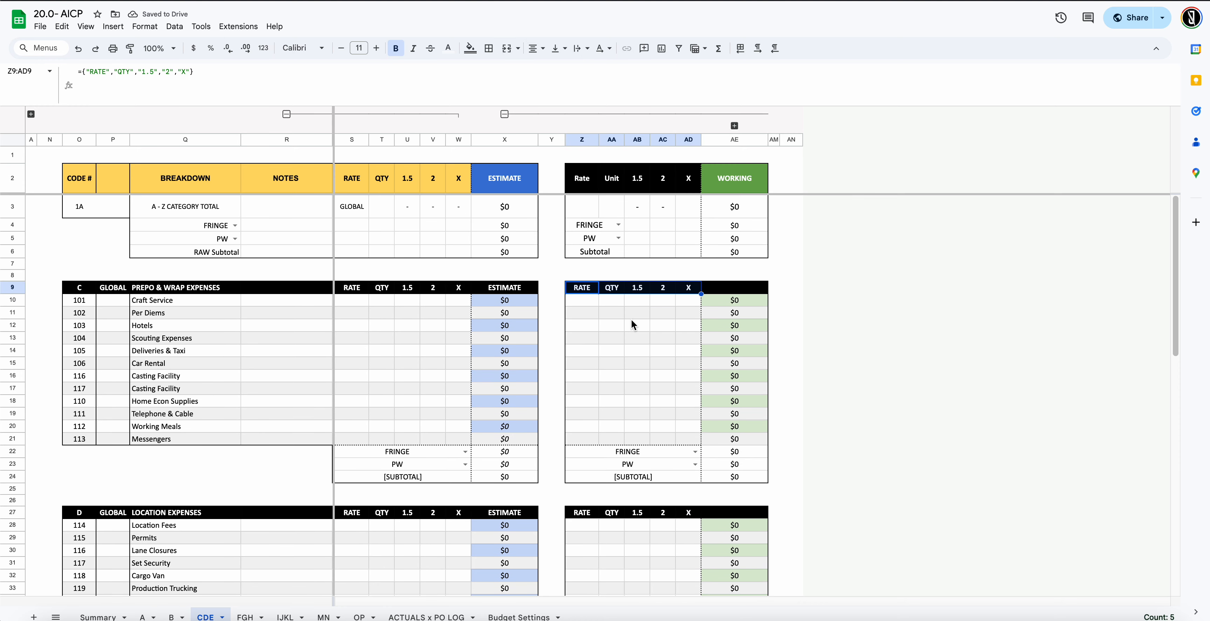
Check the working-side section headers on the CDE sheet and on the FGH sheet
left_click(611, 351)
scroll(612, 347, "down", 10)
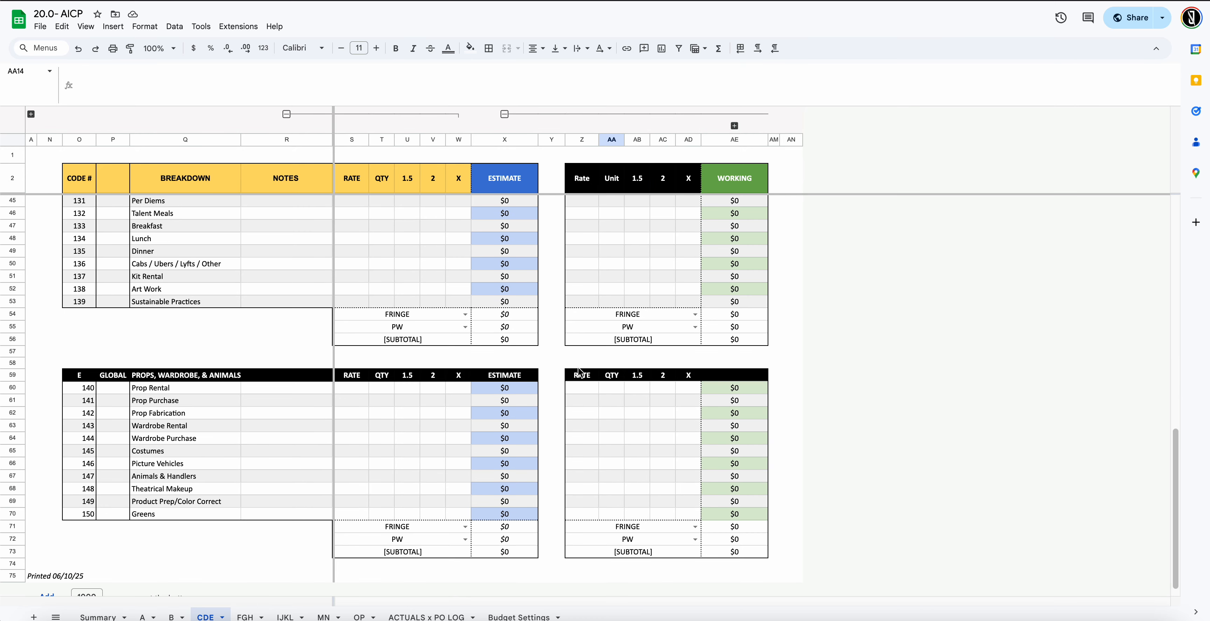
scroll(778, 310, "up", 10)
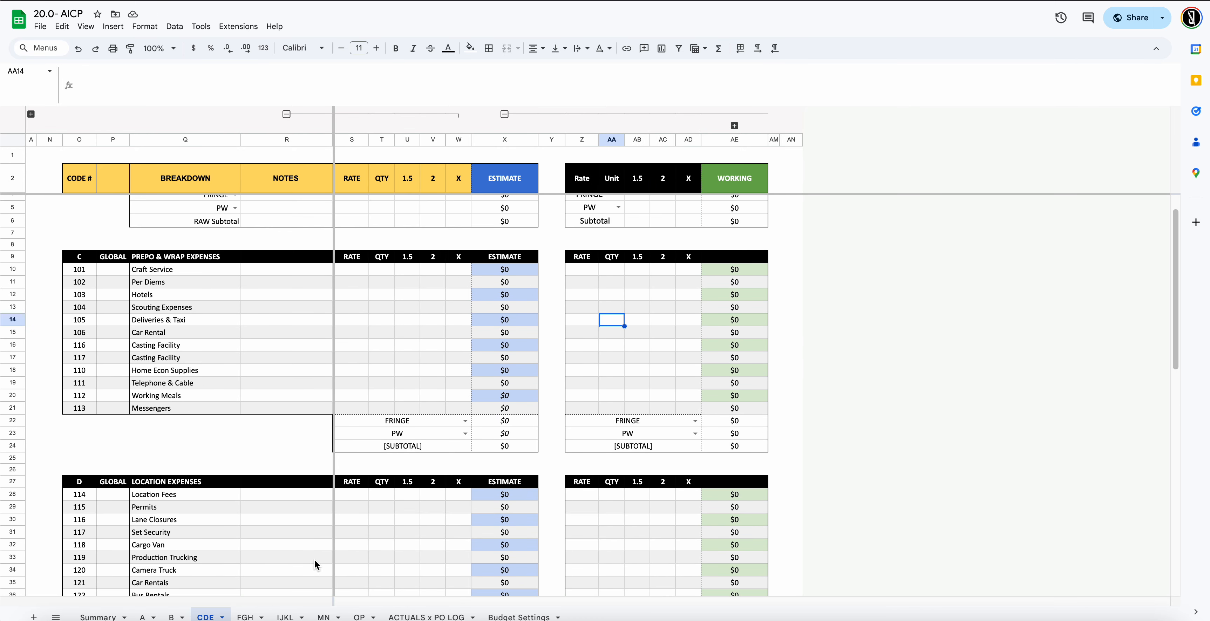
left_click(244, 617)
scroll(521, 315, "down", 6)
scroll(521, 315, "down", 5)
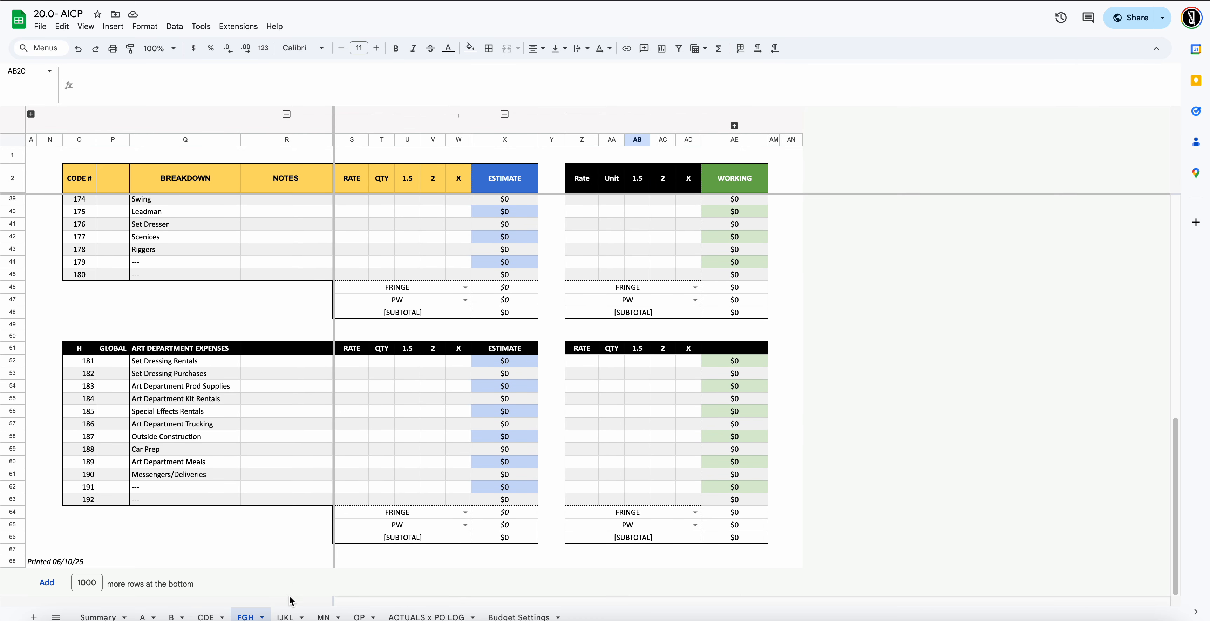
On the IJKL sheet, replace the labels in S9:W9 and S2:W2 with the header array RATE, QTY, 1.5, 2, X
left_click(285, 617)
scroll(394, 387, "down", 5)
scroll(394, 394, "up", 6)
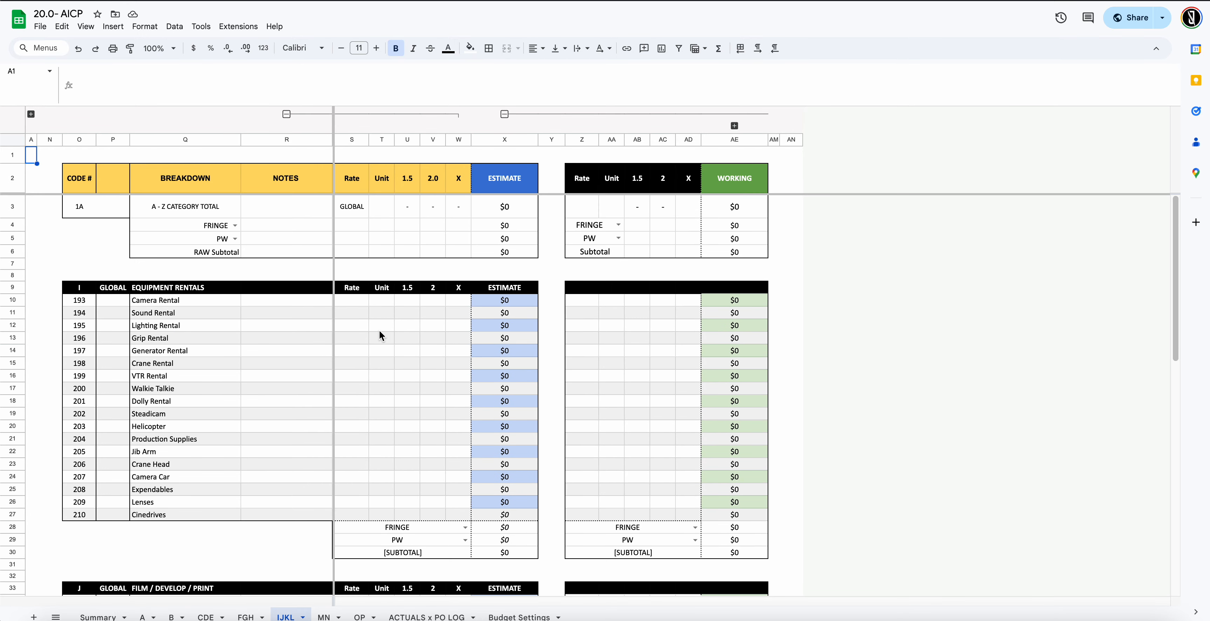
left_click_drag(357, 287, 450, 288)
key("ctrl+v")
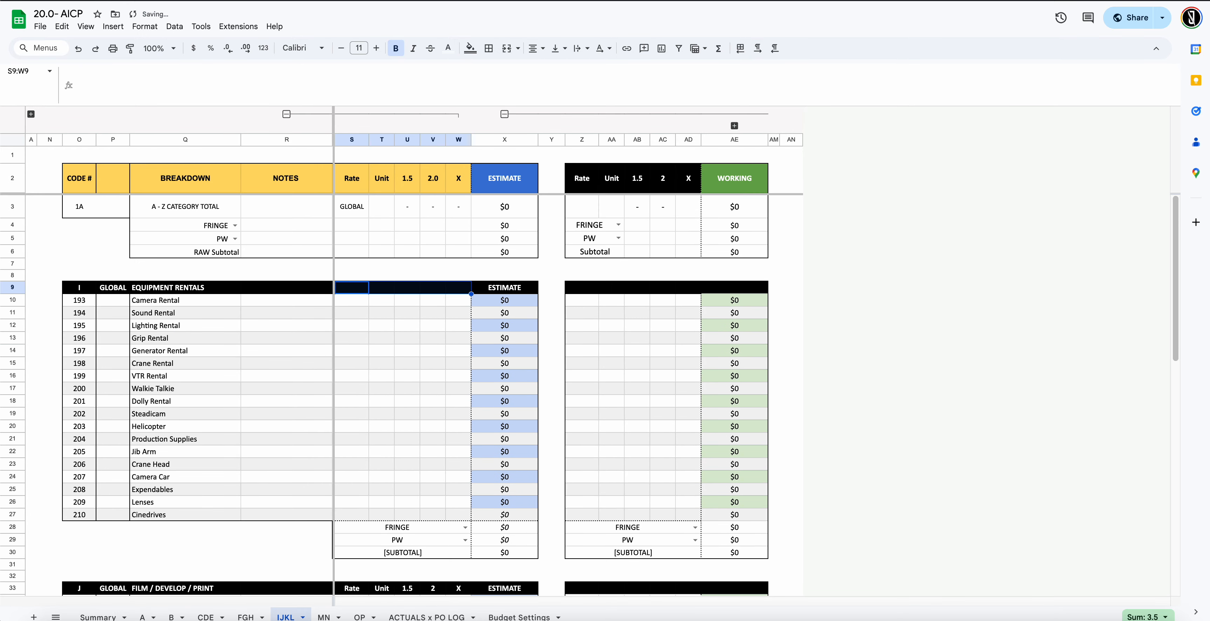
left_click_drag(357, 177, 460, 184)
key("ctrl+v")
Replace section J's estimate header labels in S33:W33 with the header array RATE, QTY, 1.5, 2, X
scroll(394, 300, "down", 6)
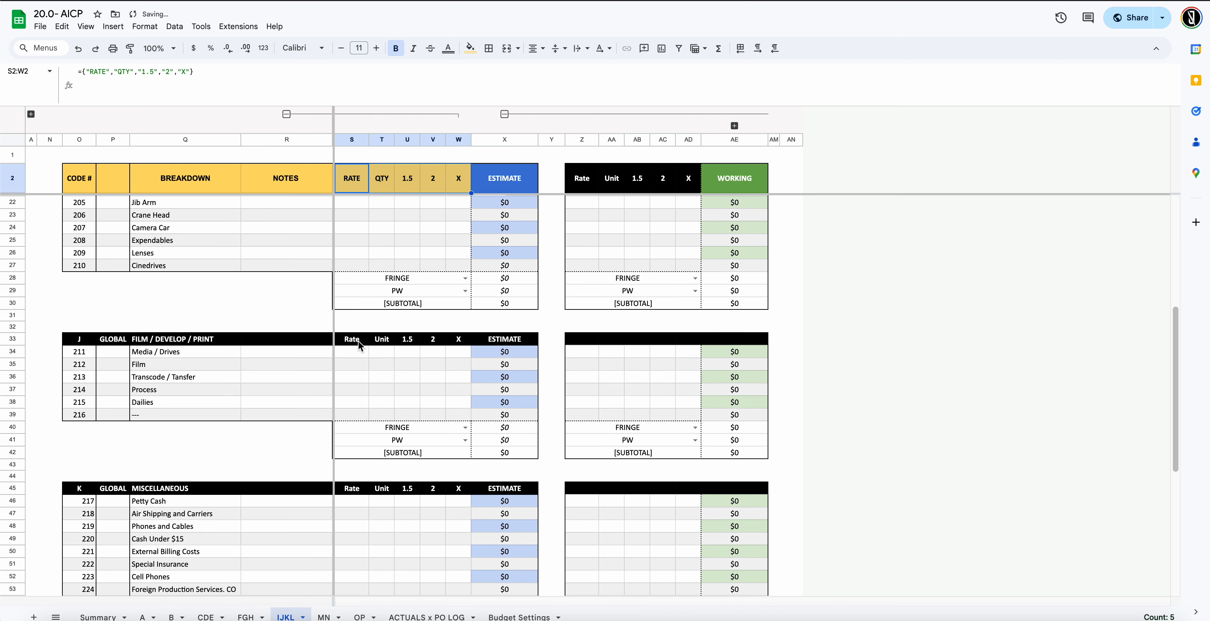
left_click_drag(358, 343, 453, 339)
key("Delete")
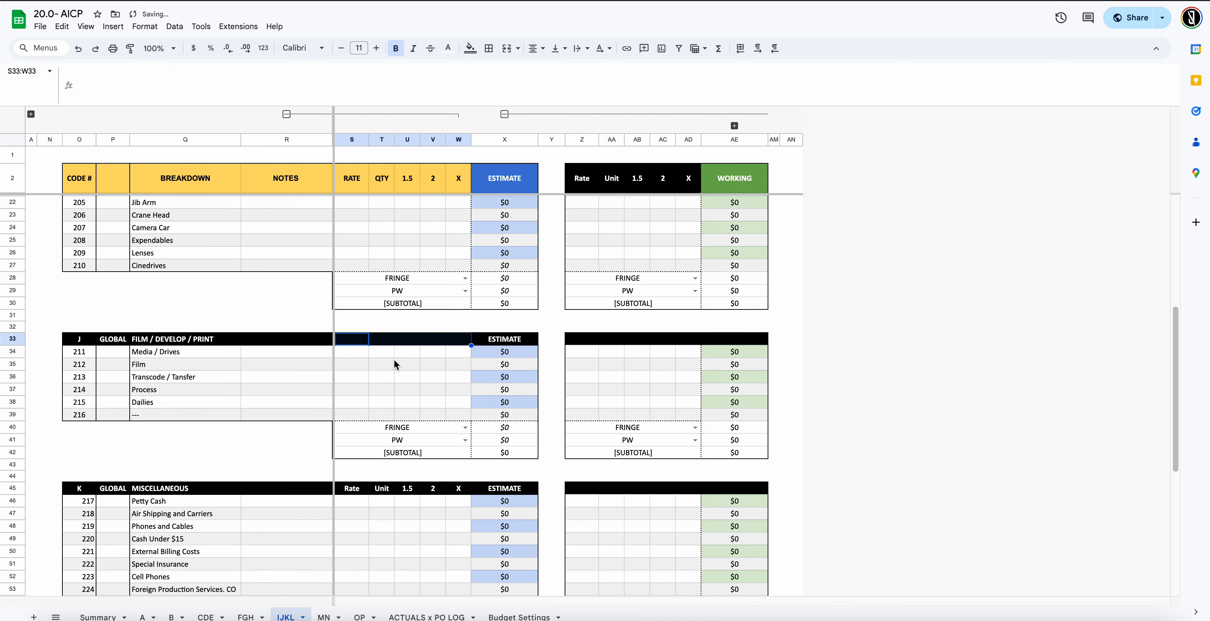
key("ctrl+v")
Clear section K's estimate header labels in S45:W45 and insert the header array RATE, QTY, 1.5, 2, X
scroll(375, 371, "down", 3)
left_click(452, 356)
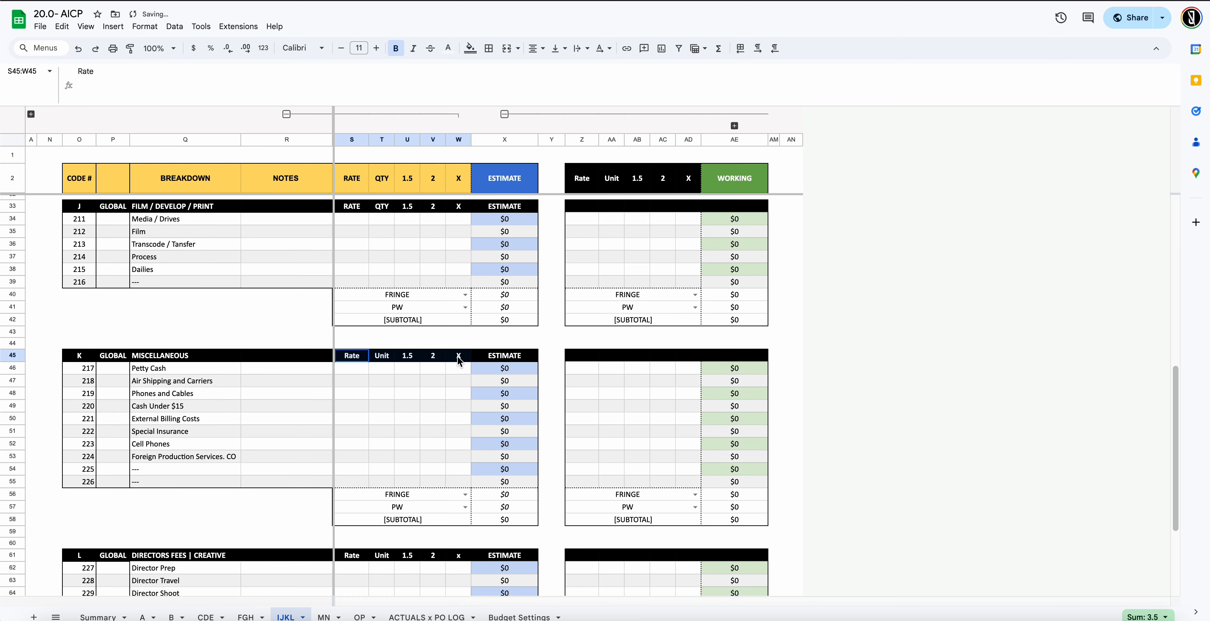
left_click(368, 356, "shift")
key("Delete")
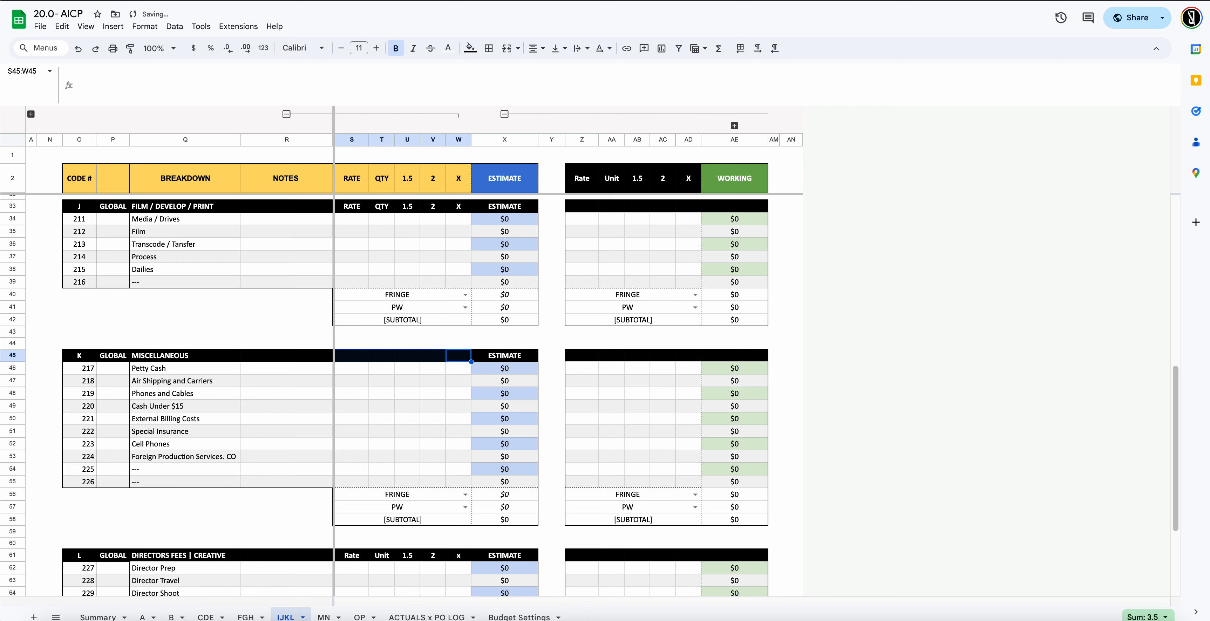
left_click(377, 393)
left_click(355, 357)
key("ctrl+v")
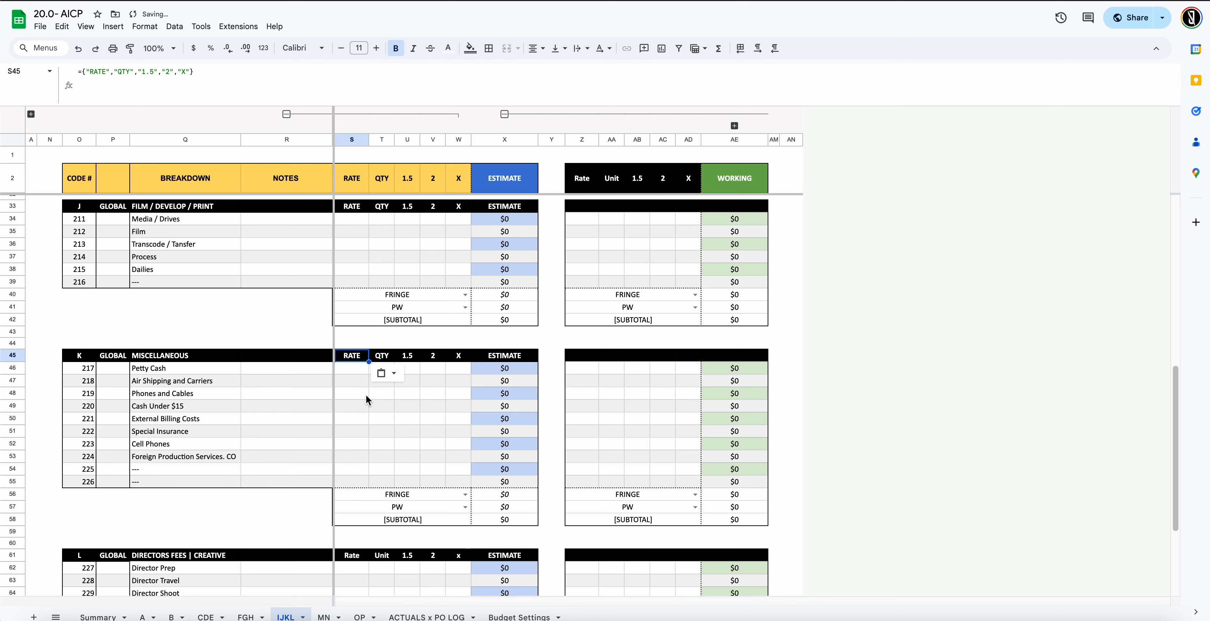
Replace section L's estimate header labels in S61:W61 with the header array RATE, QTY, 1.5, 2, X
left_click(366, 395)
scroll(367, 406, "down", 3)
left_click(362, 440)
key("shift+Right")
key("shift+Right")
key("shift+Right")
key("shift+Right")
type("RATE\tQTY\t1.5\t2\tX")
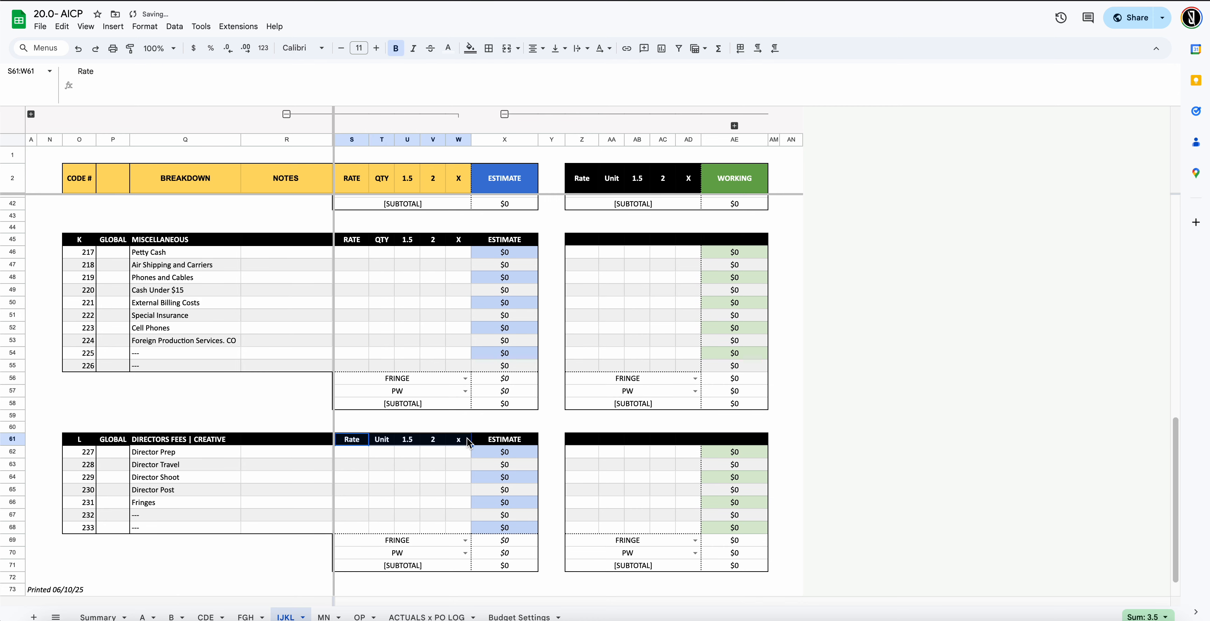
Insert the header array RATE, QTY, 1.5, 2, X into the working-side header rows of sections I and J, at Z9 and Z33
scroll(436, 332, "up", 10)
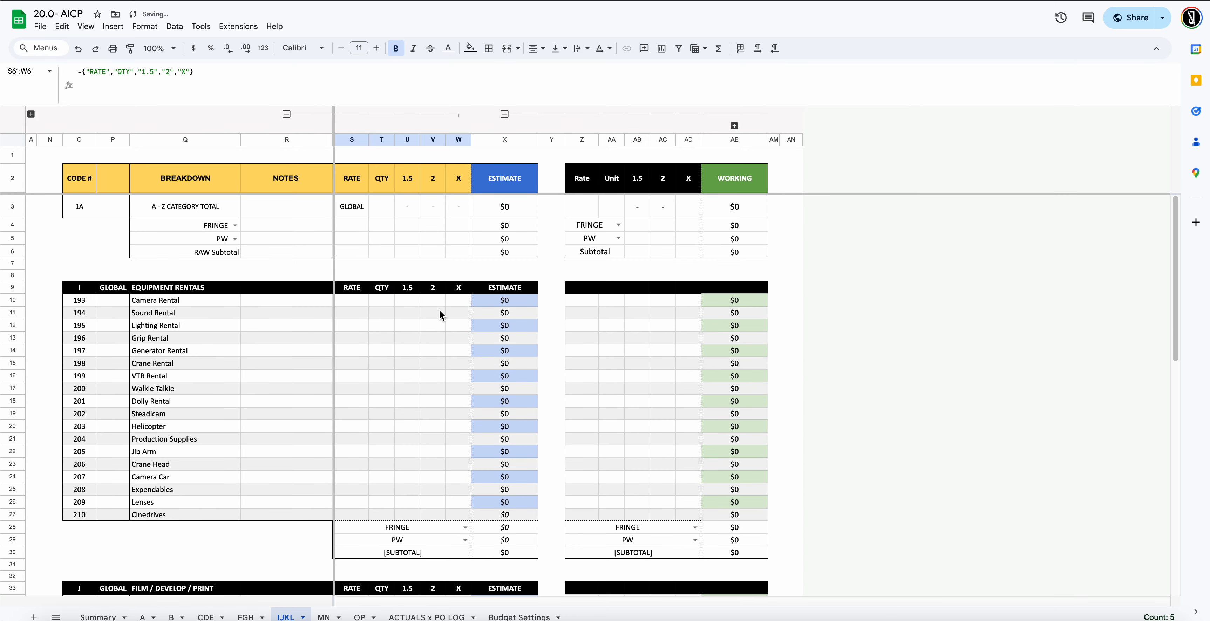
left_click(580, 292)
scroll(595, 329, "down", 5)
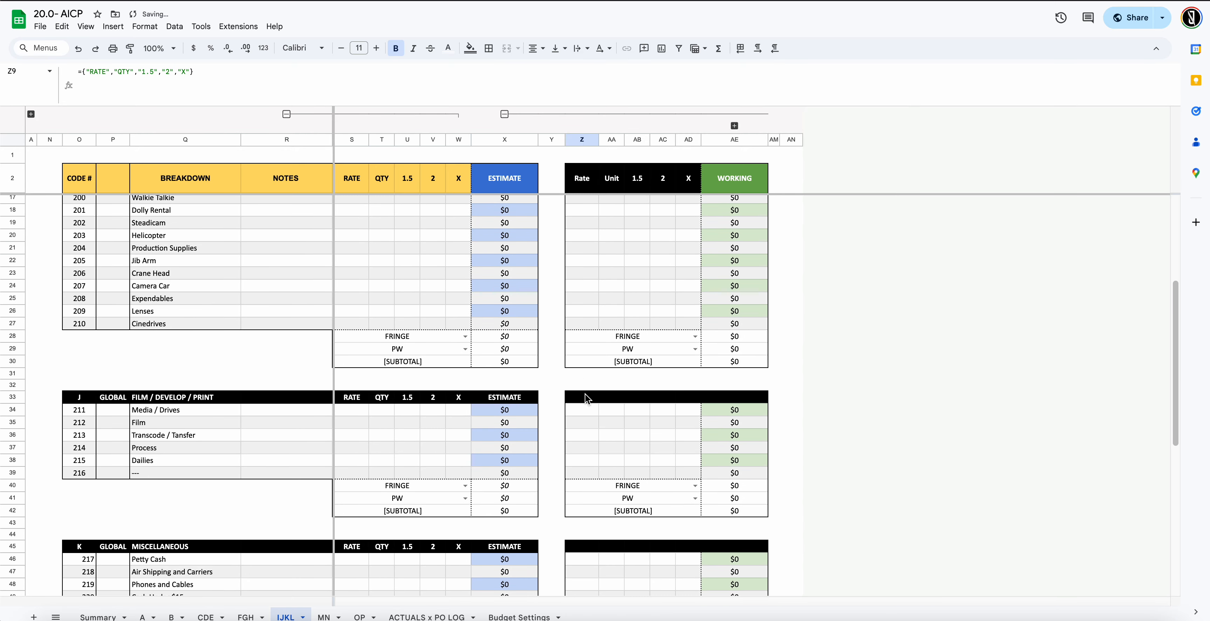
left_click(584, 397)
Insert the same RATE, QTY, 1.5, 2, X header array into the working-side header rows of sections K and L, at Z45 and Z61
scroll(583, 367, "down", 7)
left_click(580, 291)
type("RATE\tQTY\t1.5\t2\tX")
scroll(592, 357, "down", 2)
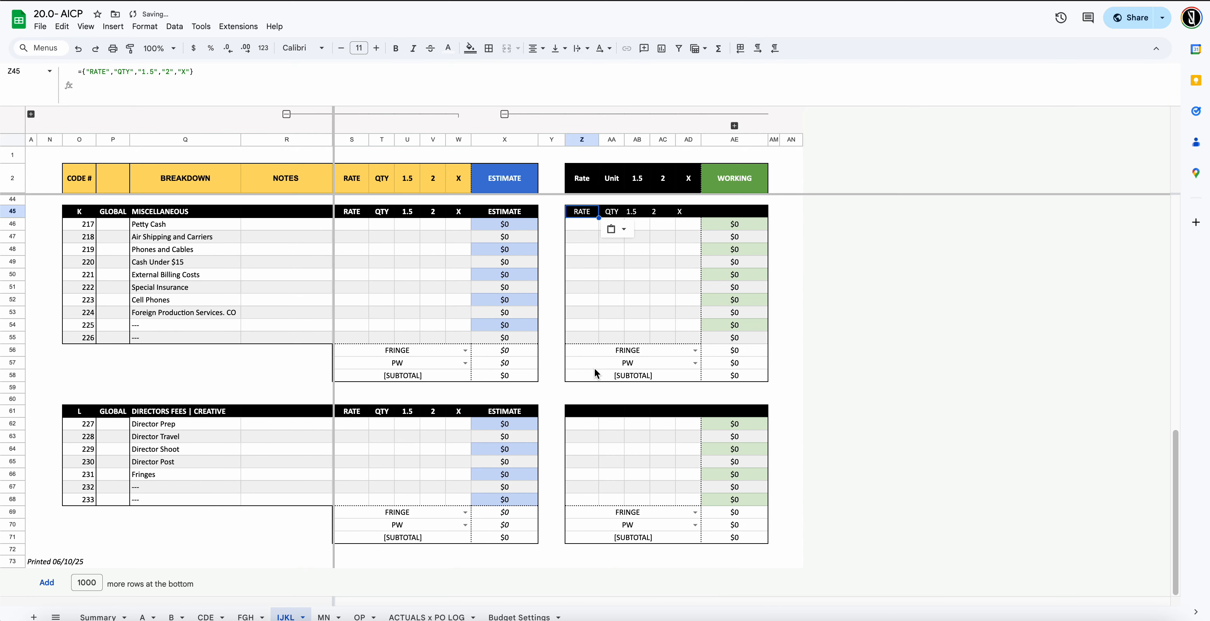
left_click(584, 411)
type("RATE\tQTY\t1.5\t2\tX")
Center and bold the working-side header labels Z33:AD33 of section J, Film / Develop / Print
scroll(616, 327, "up", 12)
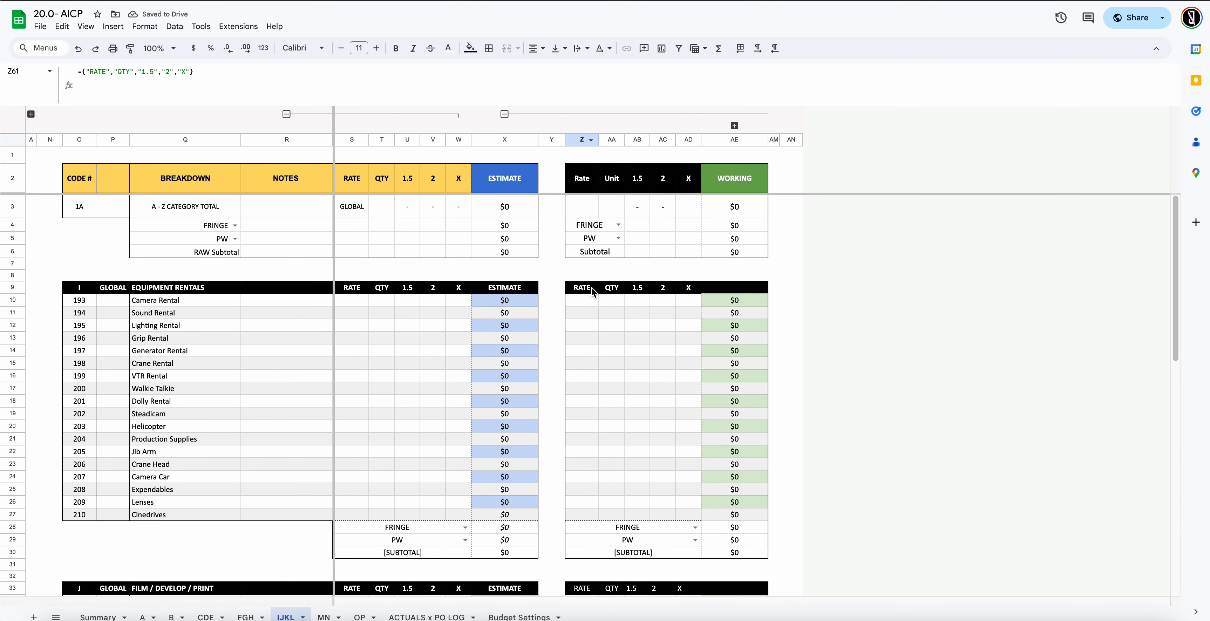
left_click_drag(593, 293, 685, 293)
scroll(624, 311, "down", 6)
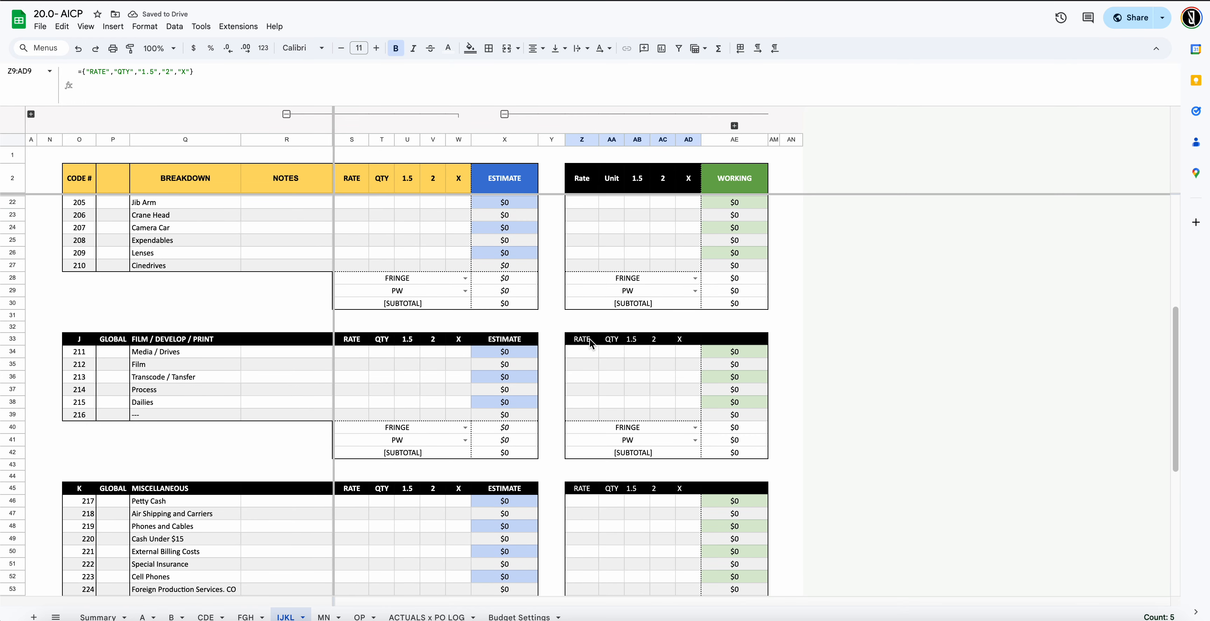
left_click_drag(590, 339, 689, 340)
left_click(530, 54)
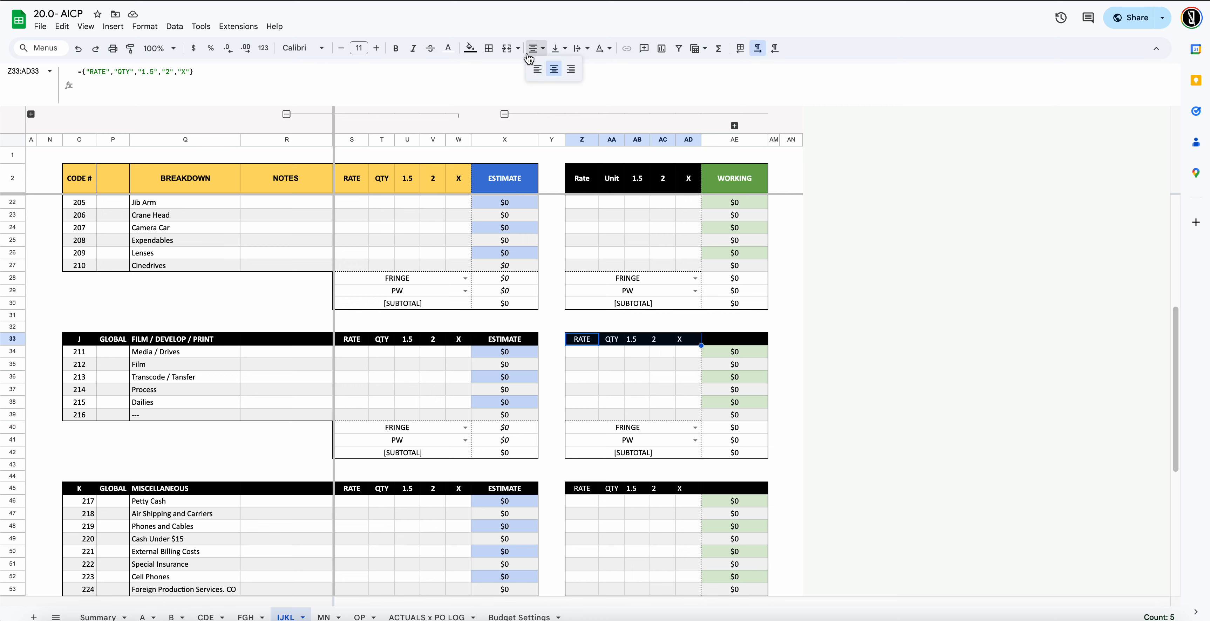
left_click(550, 74)
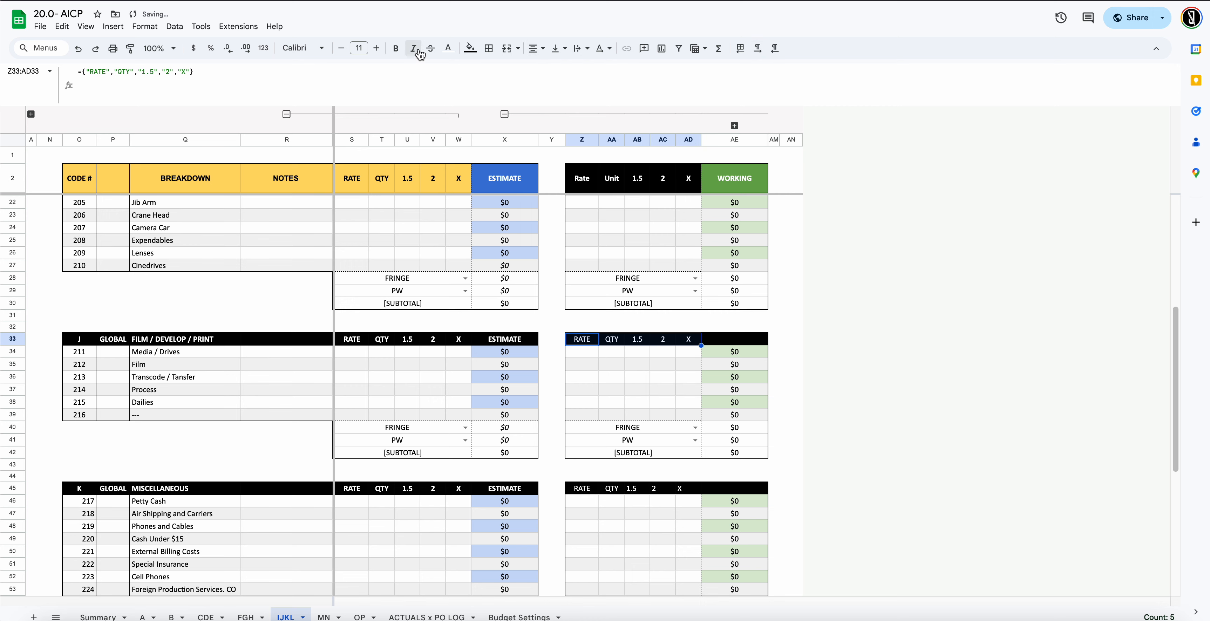
left_click(395, 48)
Center and bold the working-side header labels Z45:AD45 of section K, Miscellaneous
scroll(602, 362, "down", 3)
left_click_drag(582, 356, 678, 359)
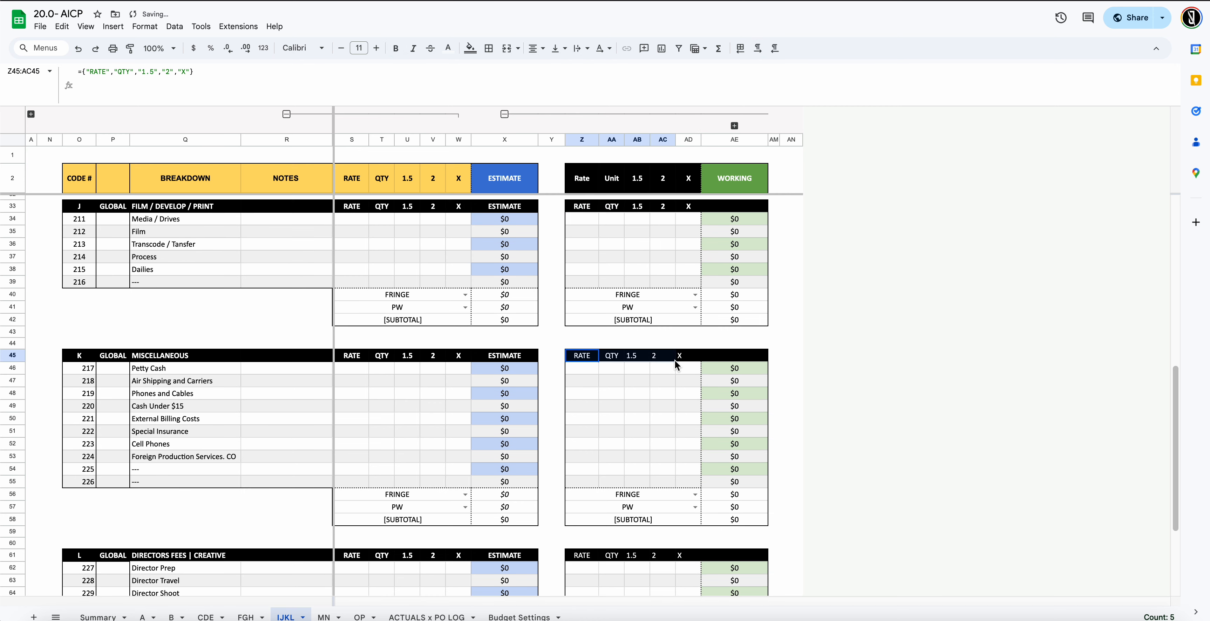
left_click(395, 48)
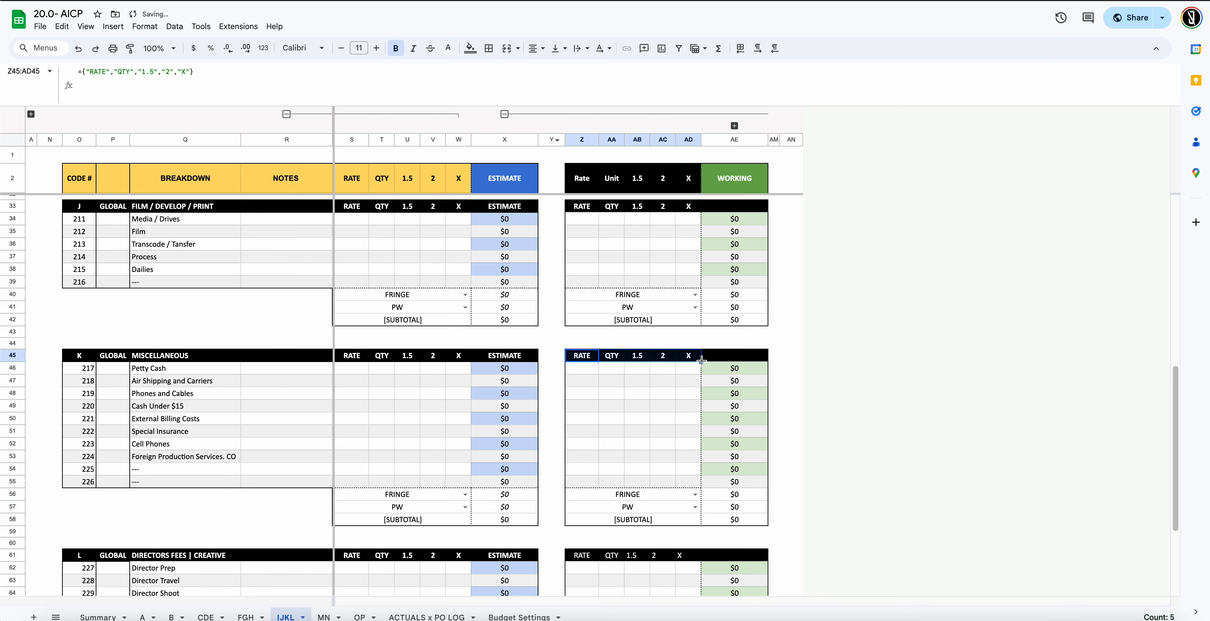
Center and bold the working-side header labels Z61:AD61 of section L, Directors Fees | Creative
scroll(702, 360, "down", 3)
left_click_drag(583, 411, 695, 413)
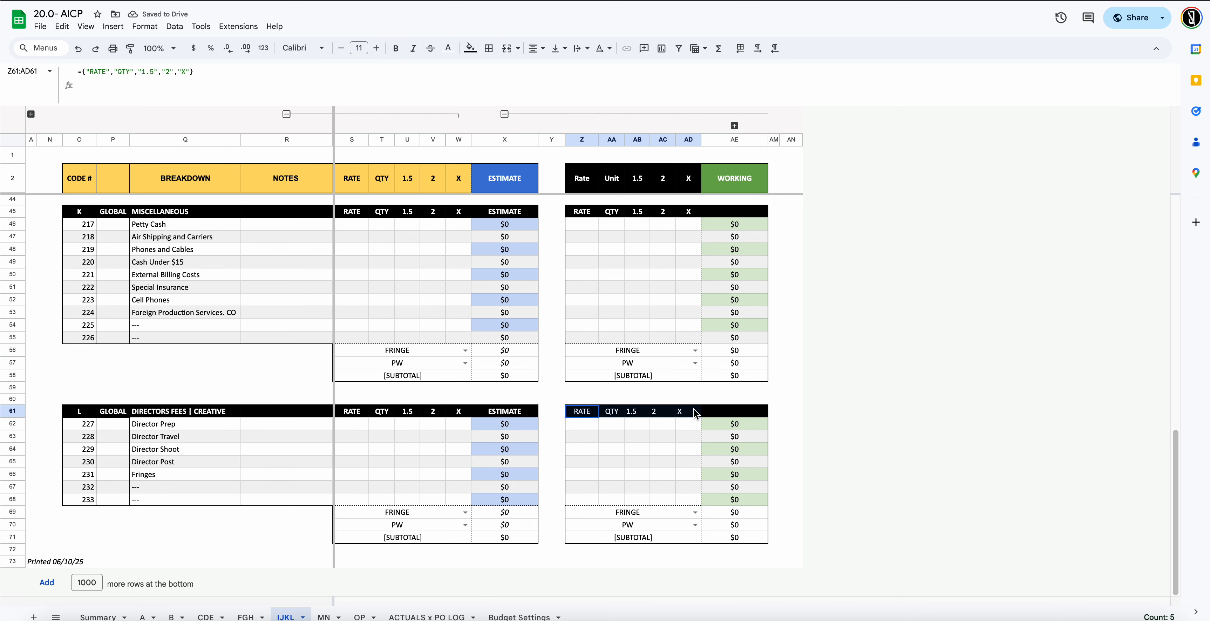
left_click(538, 48)
left_click(552, 72)
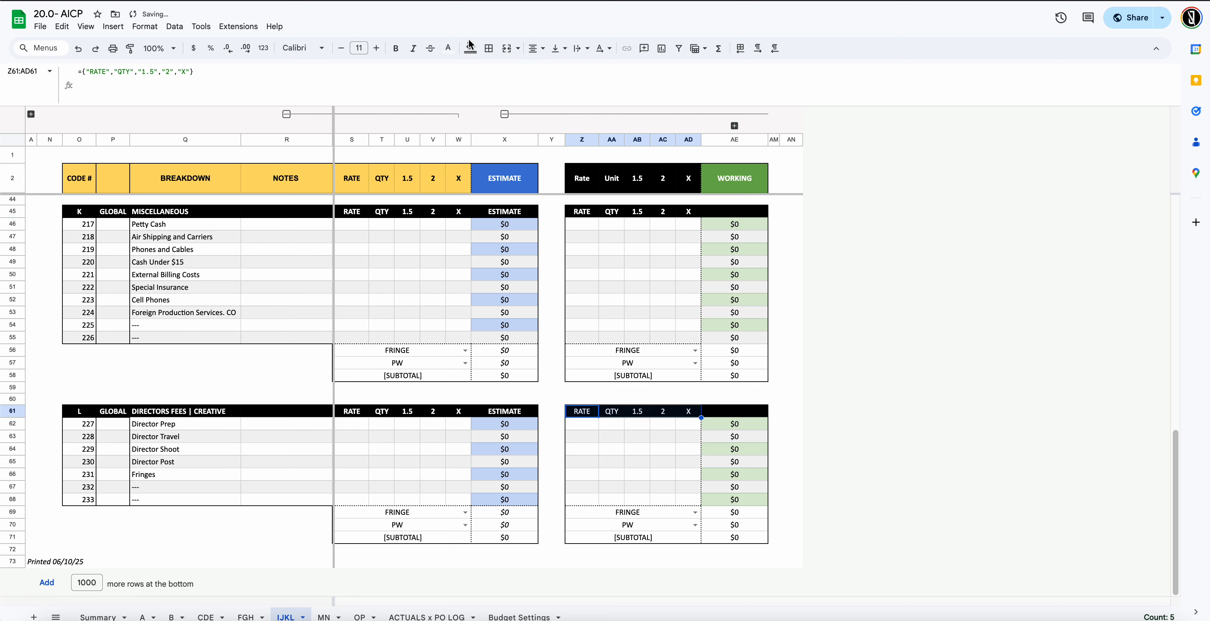
left_click(678, 353)
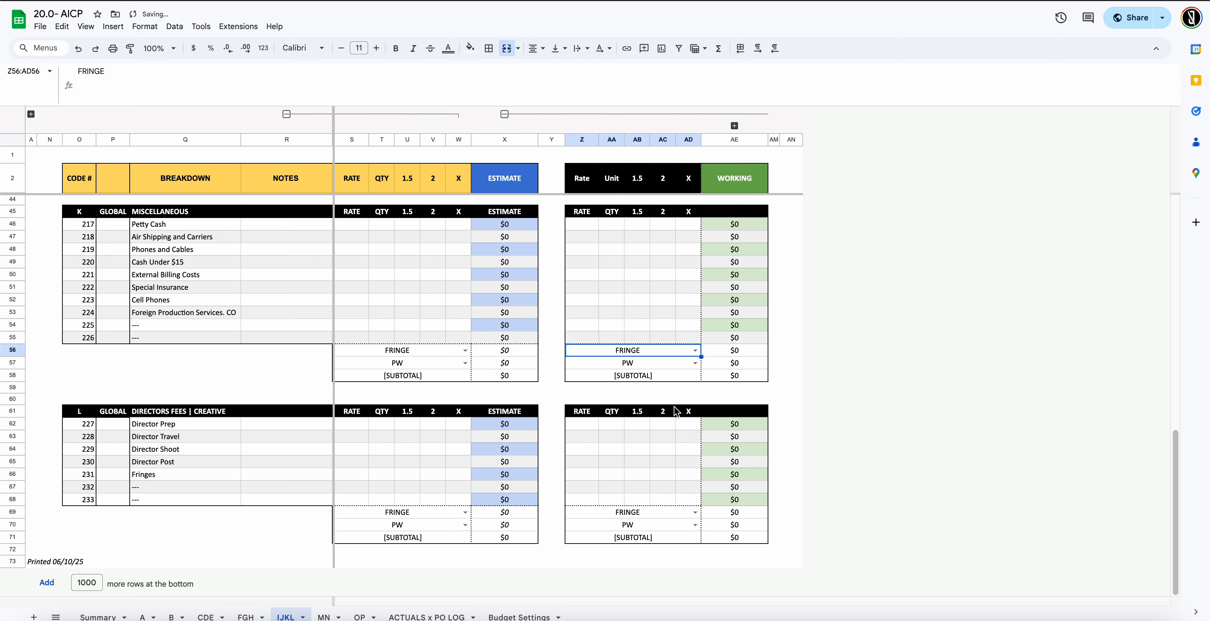
On the MN sheet, replace section M's estimate header labels in S9:W9 with the array ={"RATE","QTY","1.5","2","X"}
scroll(682, 408, "up", 15)
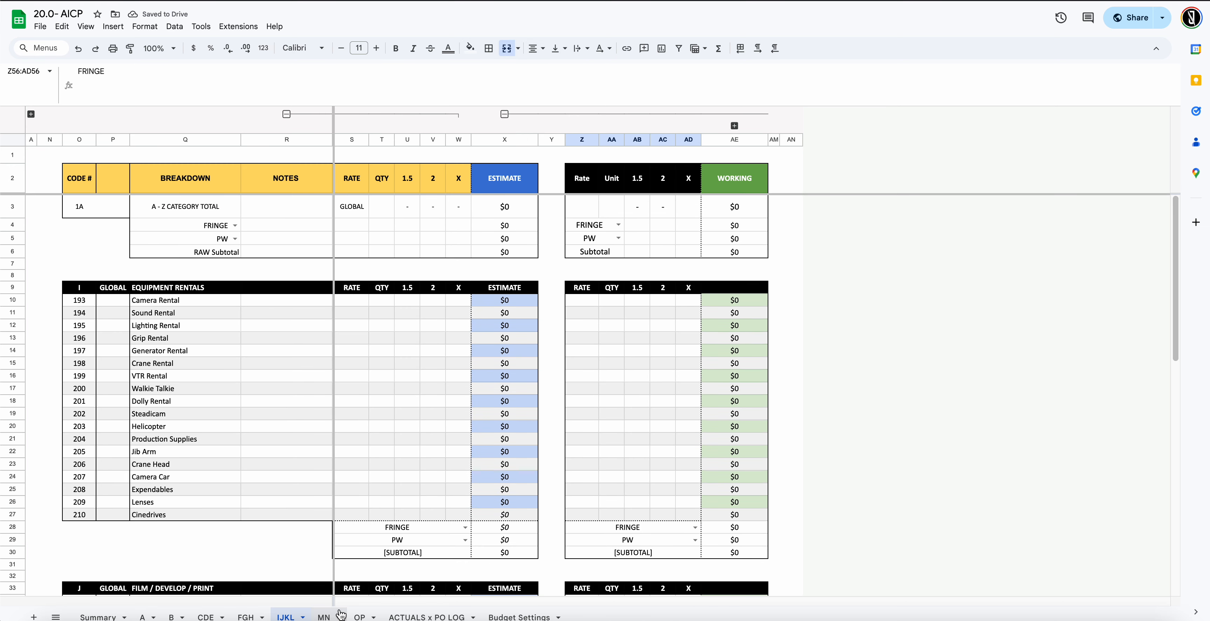
left_click(324, 617)
scroll(357, 329, "up", 10)
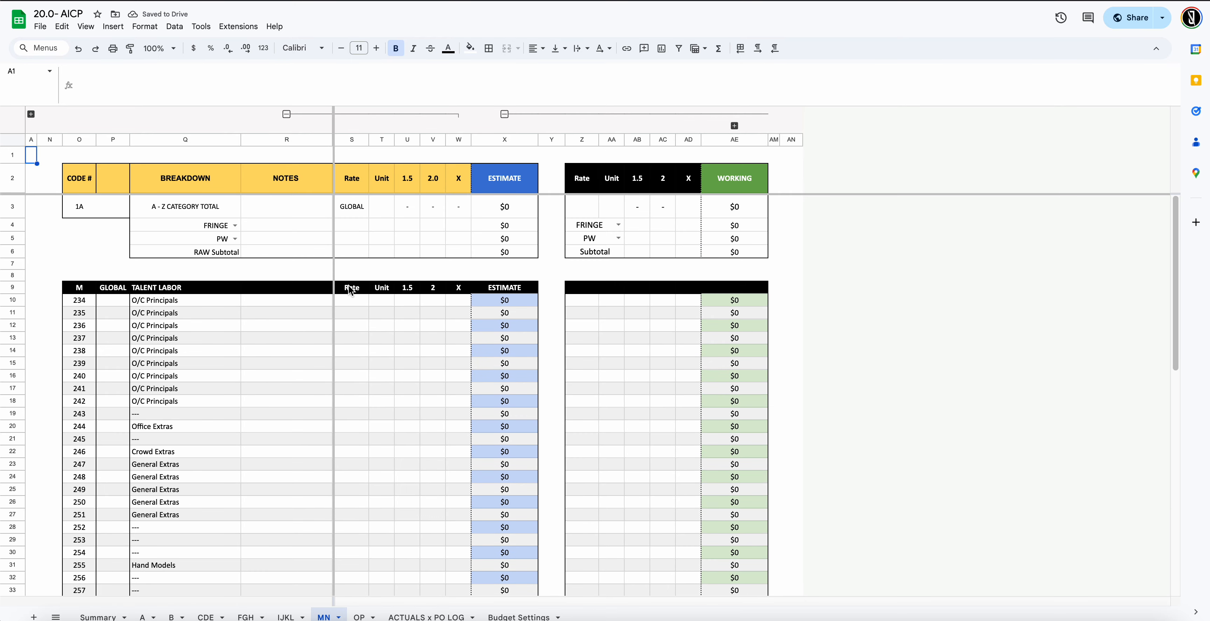
left_click_drag(350, 287, 458, 293)
key("Delete")
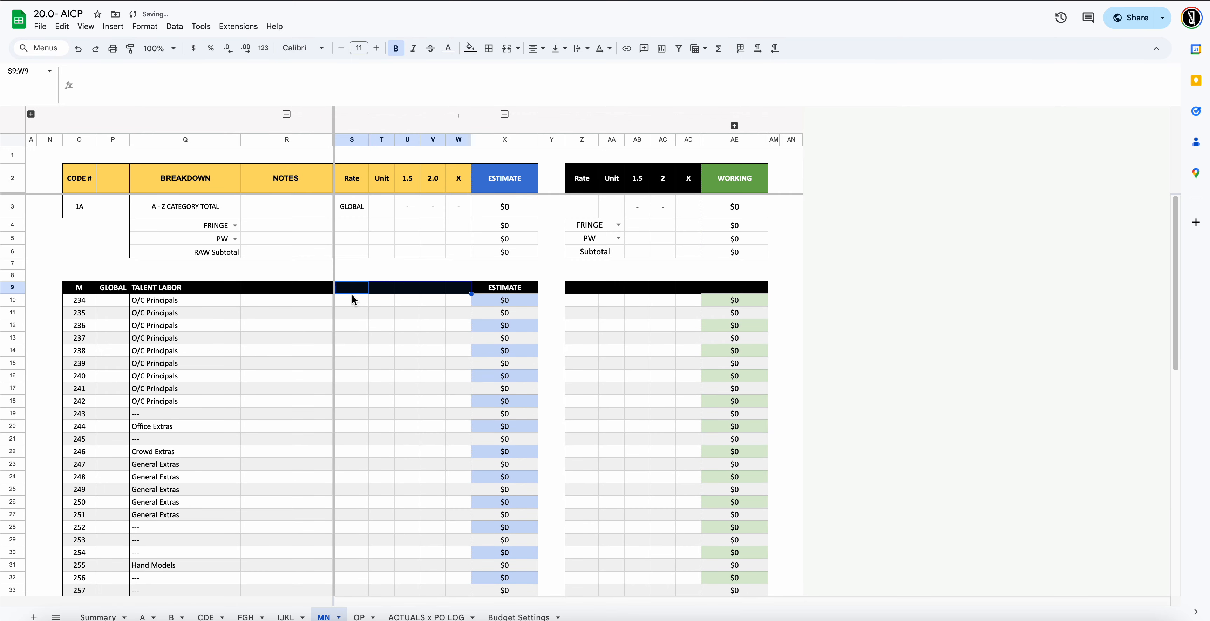
type("={\"RATE\",\"QTY\",\"1.5\",\"2\",\"X\"}")
Replace the labels in the MN sheet's main estimate header S2:W2 with the array ={"RATE","QTY","1.5","2","X"}
left_click(356, 185)
type("={\"RATE\",\"QTY\",\"1.5\",\"2\",\"X\"}")
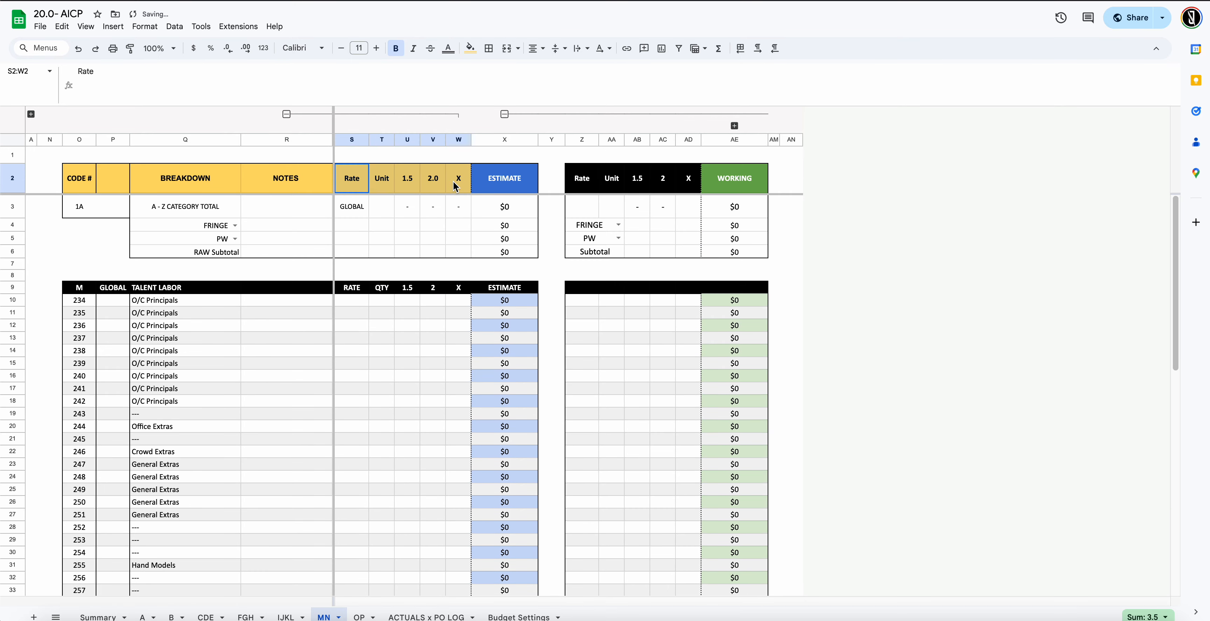
left_click_drag(390, 184, 470, 182)
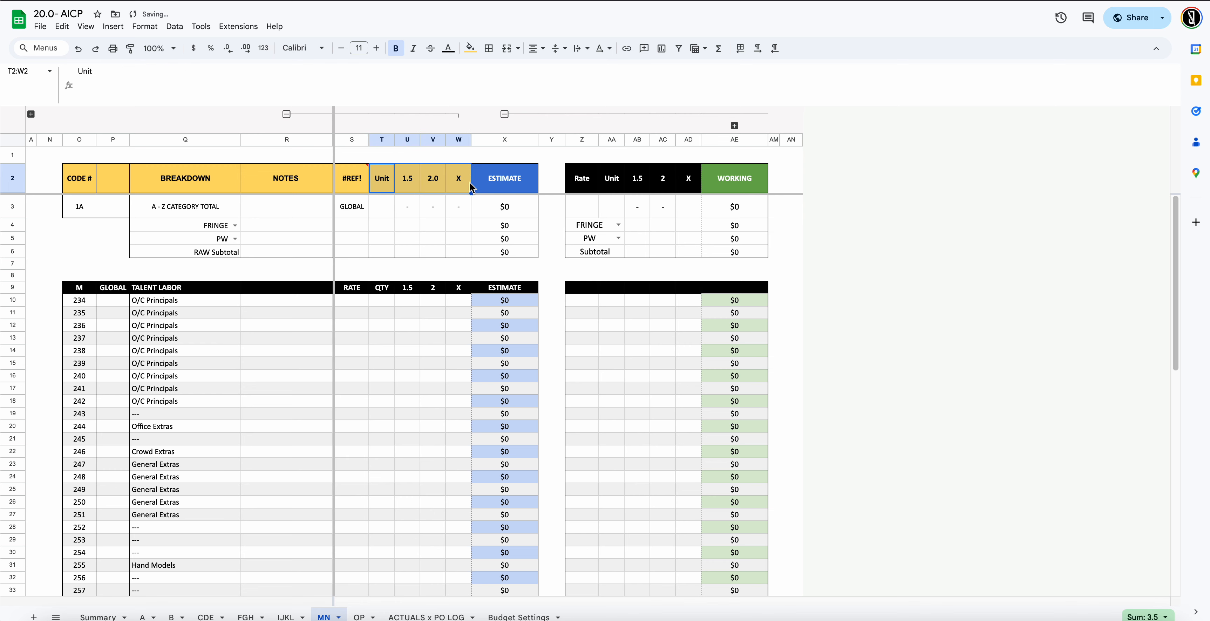
key("Delete")
Replace the estimate header labels in S47:W47 and in section N's S58:W58 with the array ={"RATE","QTY","1.5","2","X"}
scroll(356, 301, "down", 6)
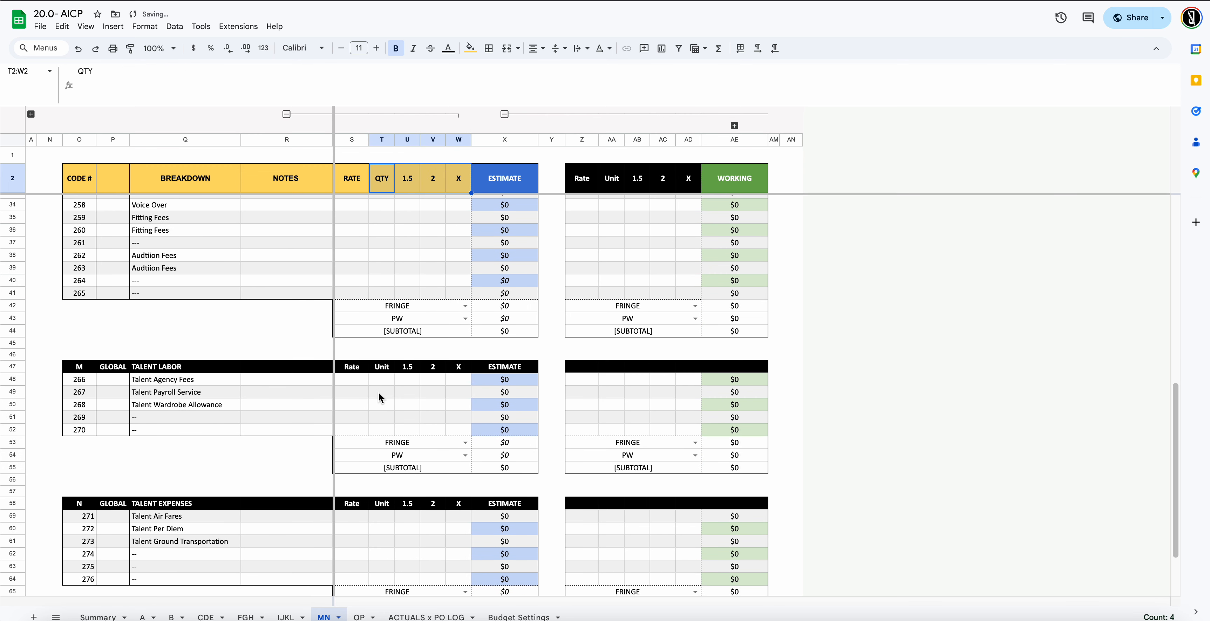
left_click_drag(352, 367, 459, 372)
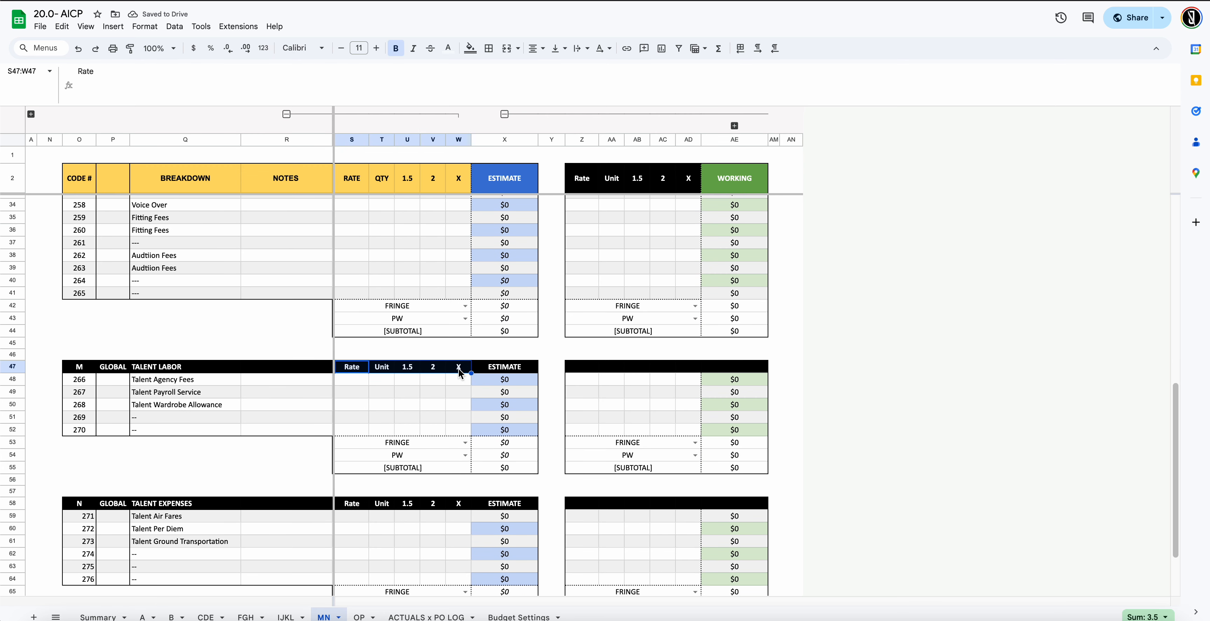
type("={\"RATE\",\"QTY\",\"1.5\",\"2\",\"X\"}")
scroll(373, 425, "down", 2)
left_click_drag(353, 425, 466, 427)
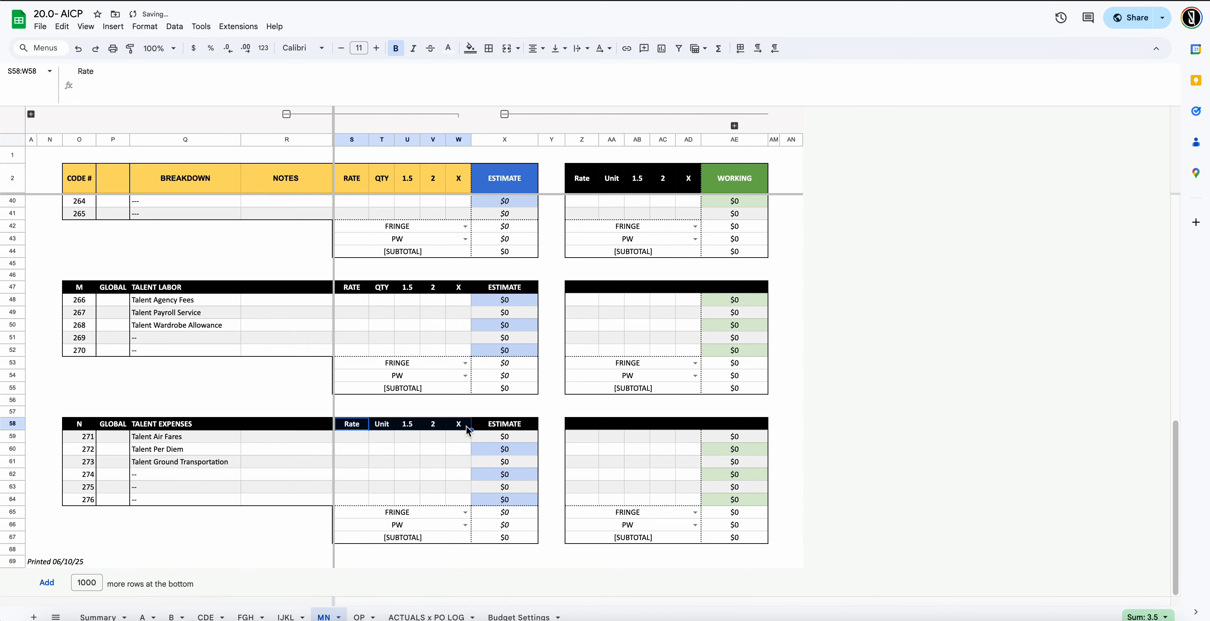
key("ctrl+v")
Enter the header array ={"RATE","QTY","1.5","2","X"} in Z9 on the working side of the first Talent Labor section
scroll(423, 372, "up", 10)
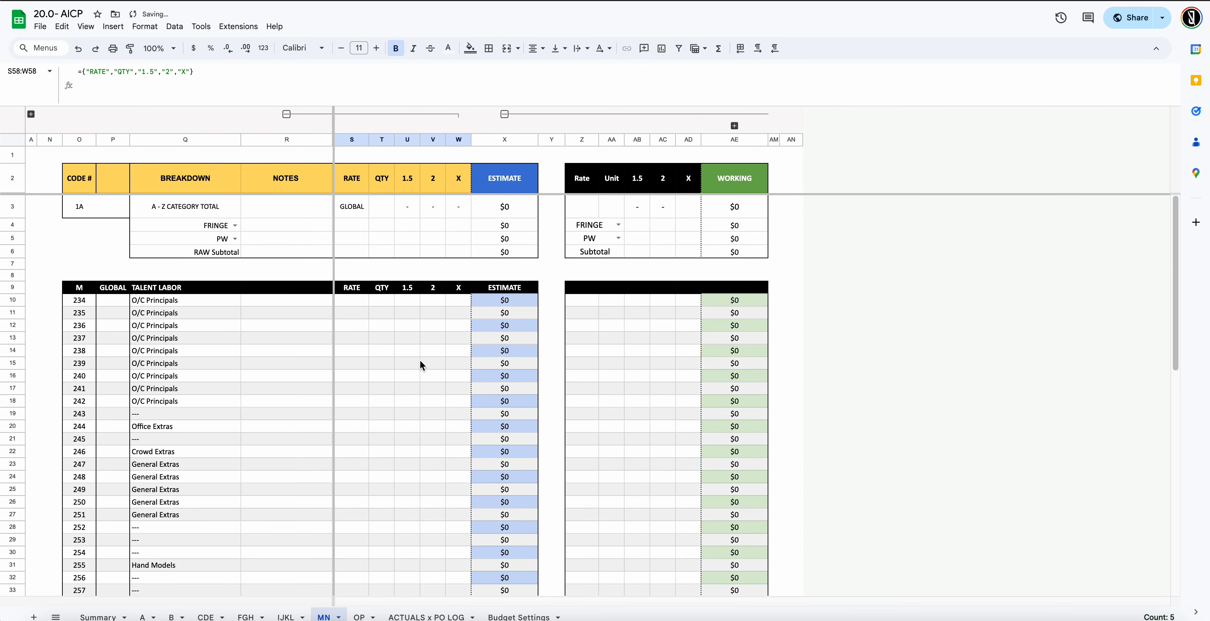
left_click(381, 263)
left_click(581, 289)
type("={\"RATE\",\"QTY\",\"1.5\",\"2\",\"X\"}")
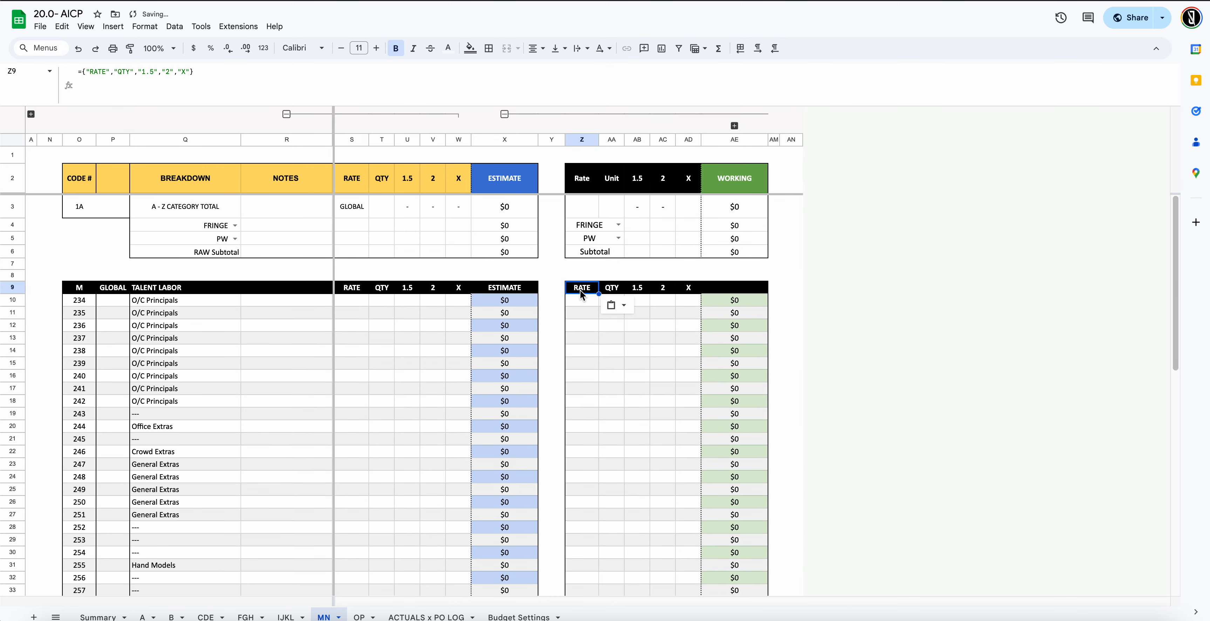
Enter the RATE, QTY, 1.5, 2, X header array in Z47 on the working side, and center and bold Z47:AD47
scroll(583, 300, "down", 7)
left_click(580, 425)
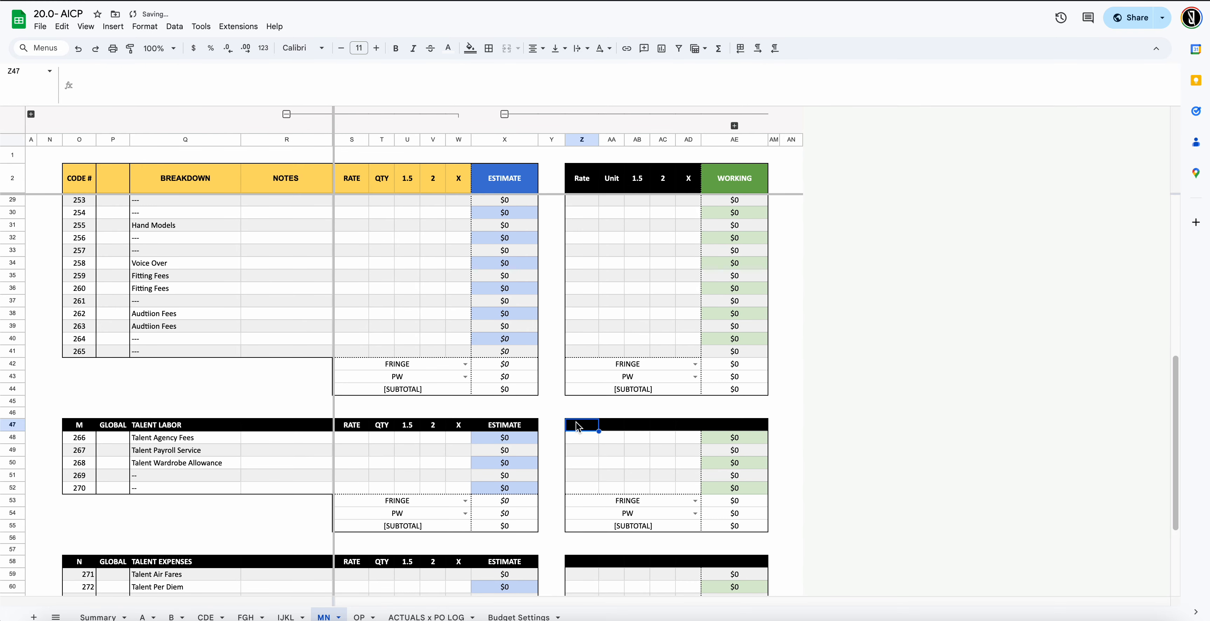
key("ctrl+v")
left_click_drag(580, 425, 689, 428)
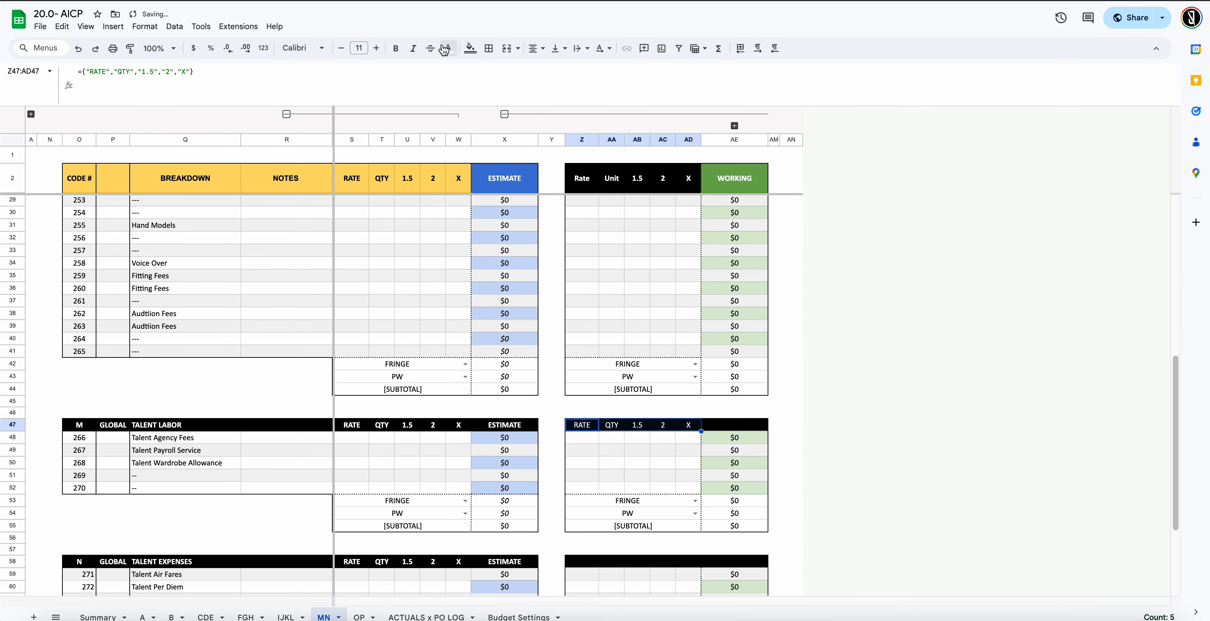
left_click(395, 48)
Enter ={"RATE","QTY","1.5","2","X"} in Z58 on the working side of Talent Expenses, and center and bold Z58:AD58
scroll(614, 371, "down", 3)
left_click(583, 425)
type("={\"RATE\",\"QTY\",\"1.5\",\"2\",\"X\"}")
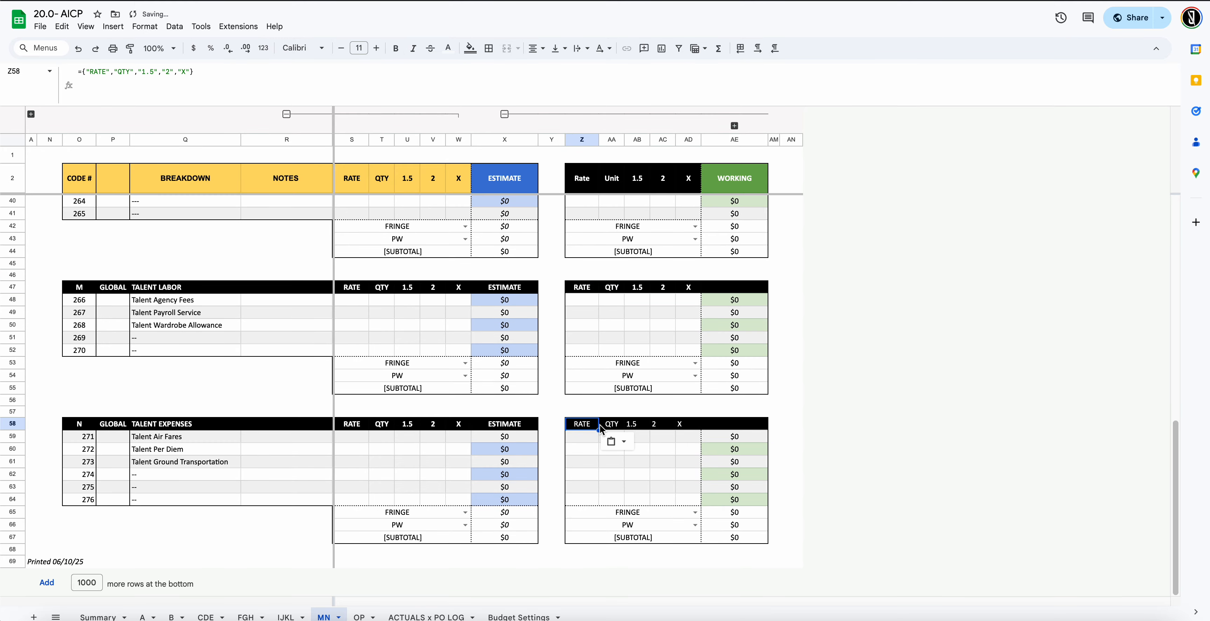
left_click_drag(583, 425, 690, 428)
key("ctrl+c")
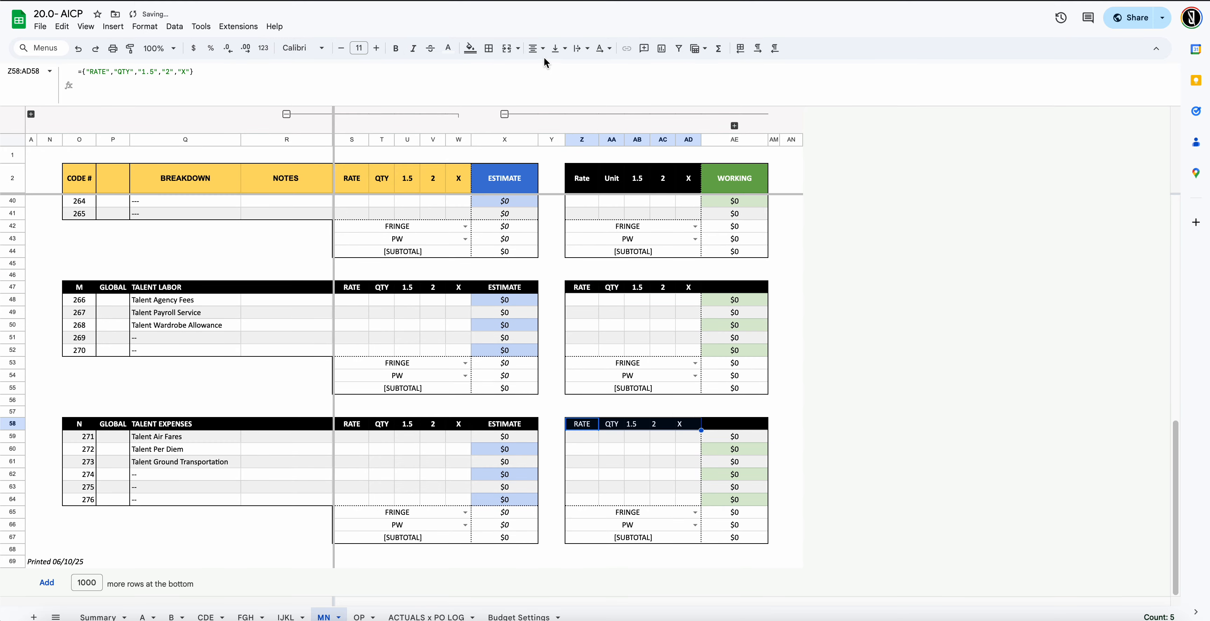
left_click(538, 48)
left_click(556, 72)
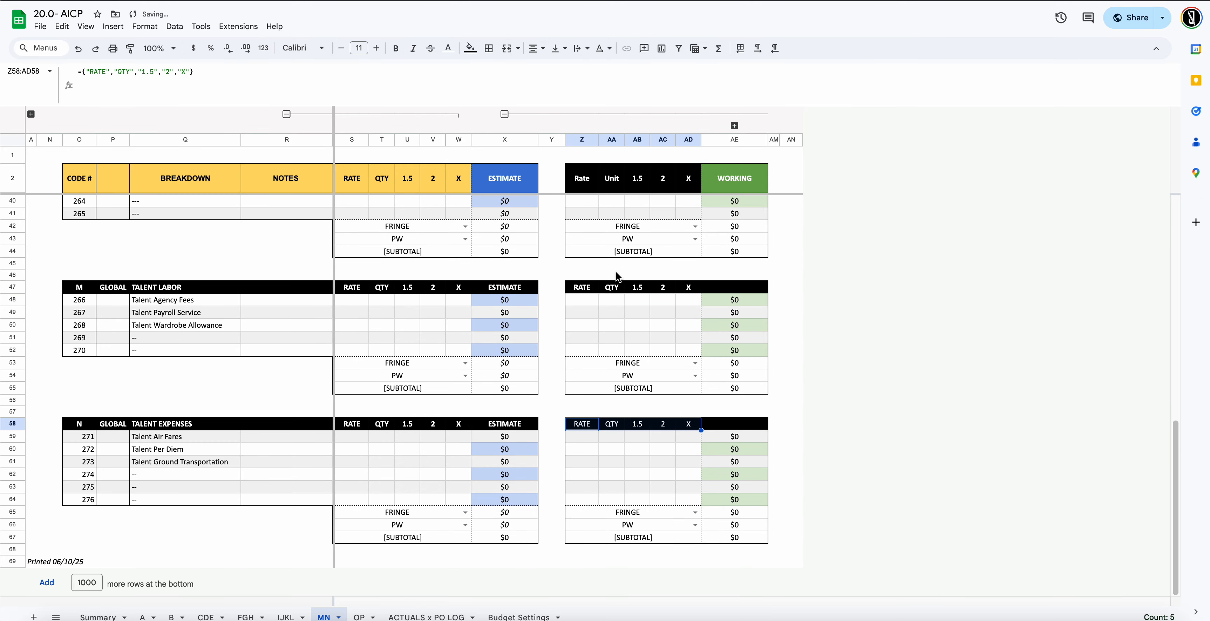
left_click(396, 49)
left_click(695, 364)
scroll(675, 324, "up", 7)
left_click(677, 319)
scroll(637, 325, "up", 3)
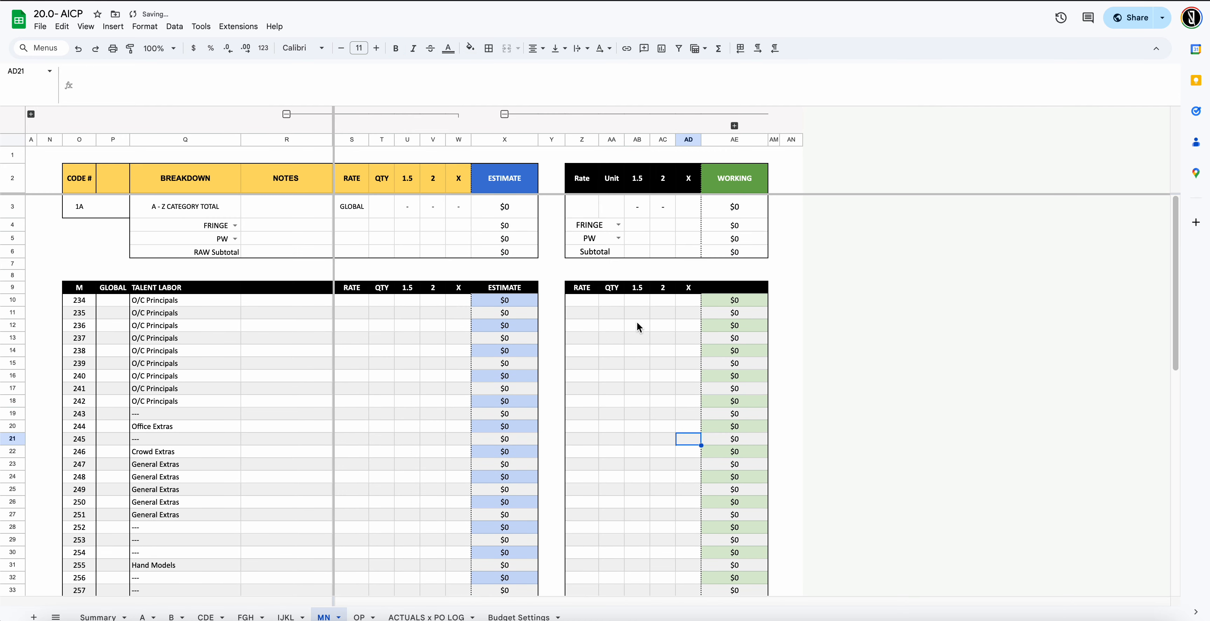
On the OP sheet, replace section O's estimate header labels in S9:W9 with the RATE, QTY, 1.5, 2, X array
left_click(360, 617)
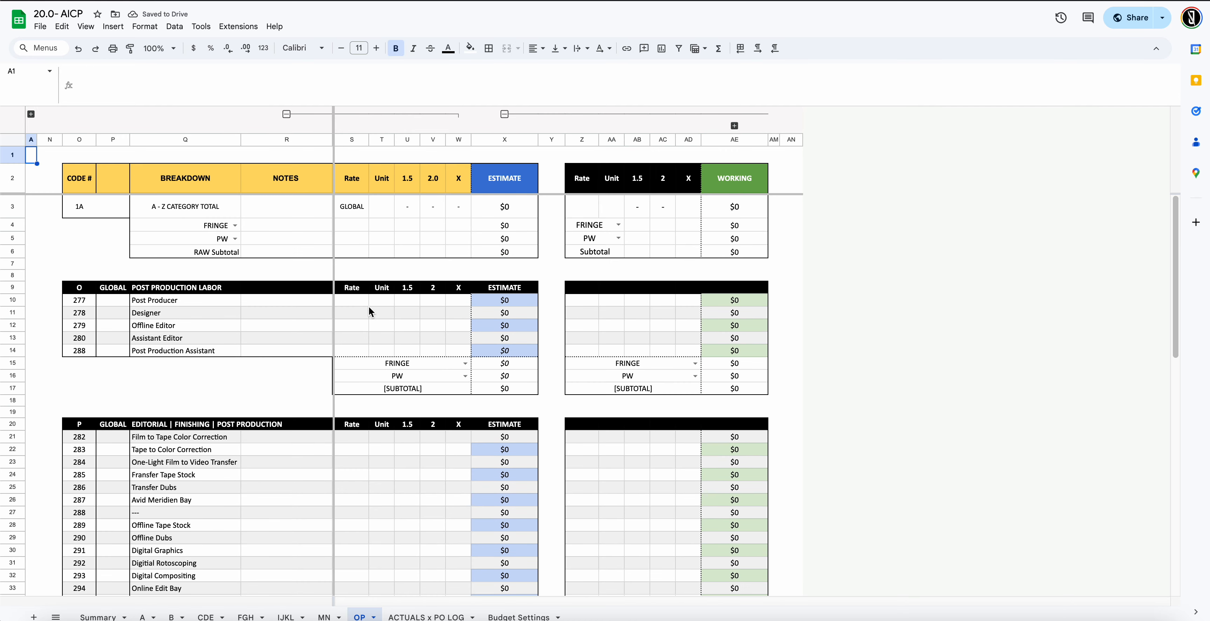
left_click(362, 288)
left_click_drag(445, 293, 351, 290)
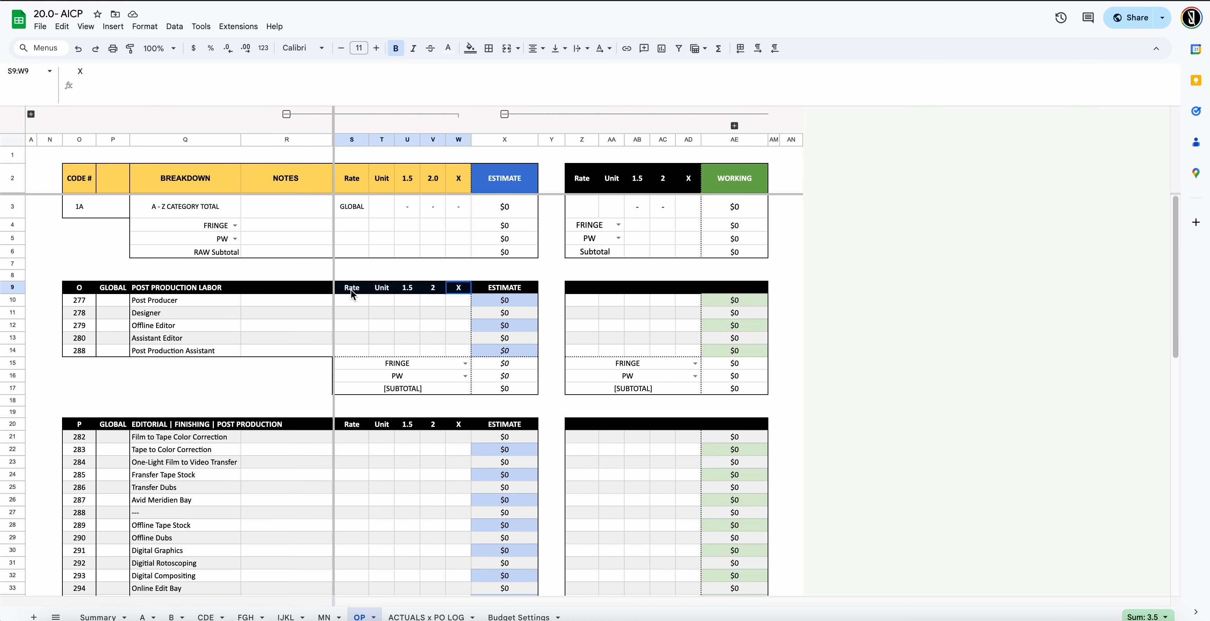
key("ctrl+v")
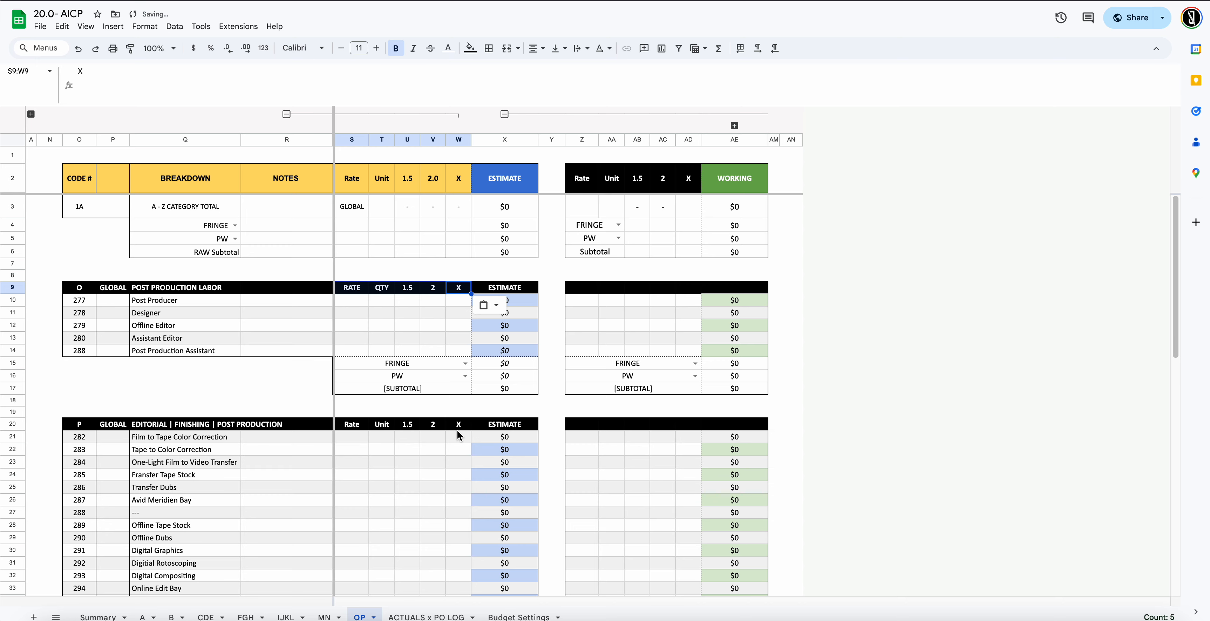
Replace section P's estimate header labels in S20:W20 with the RATE, QTY, 1.5, 2, X array
left_click_drag(458, 427, 350, 419)
key("ctrl+v")
scroll(368, 368, "down", 5)
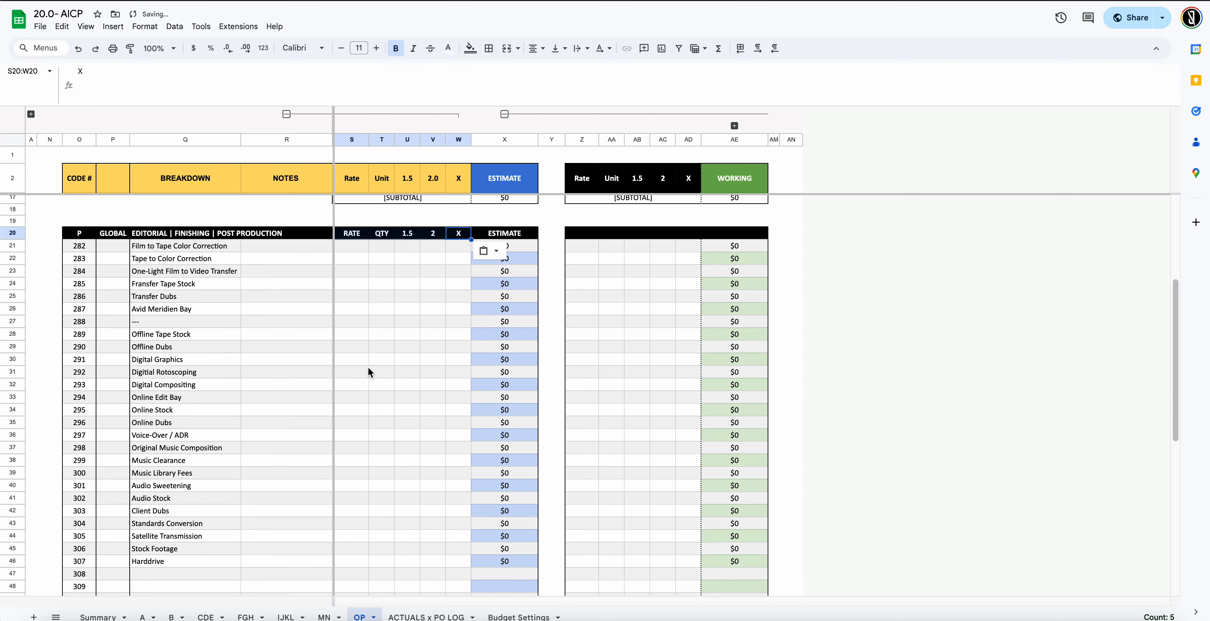
scroll(368, 372, "down", 6)
scroll(402, 440, "up", 10)
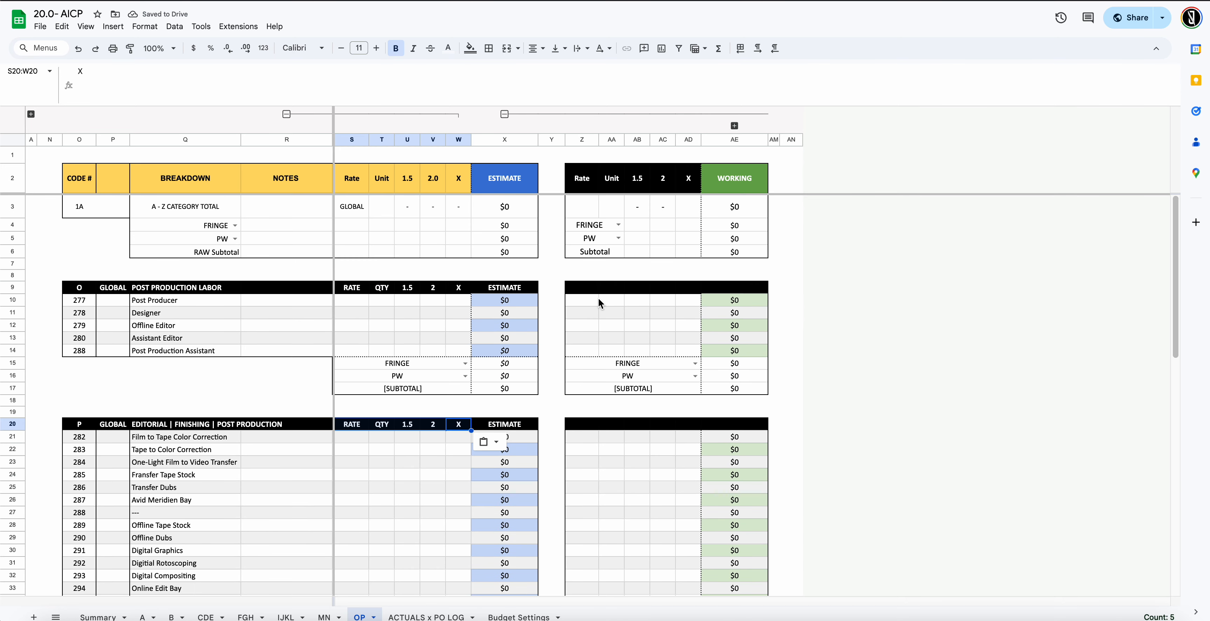
Enter ={"RATE","QTY","1.5","2","X"} in Z9 and Z20 for the working-side headers of sections O and P
left_click(583, 287)
type("={\"RATE\",\"QTY\",\"1.5\",\"2\",\"X\"}")
left_click(586, 425)
type("={\"RATE\",\"QTY\",\"1.5\",\"2\",\"X\"}")
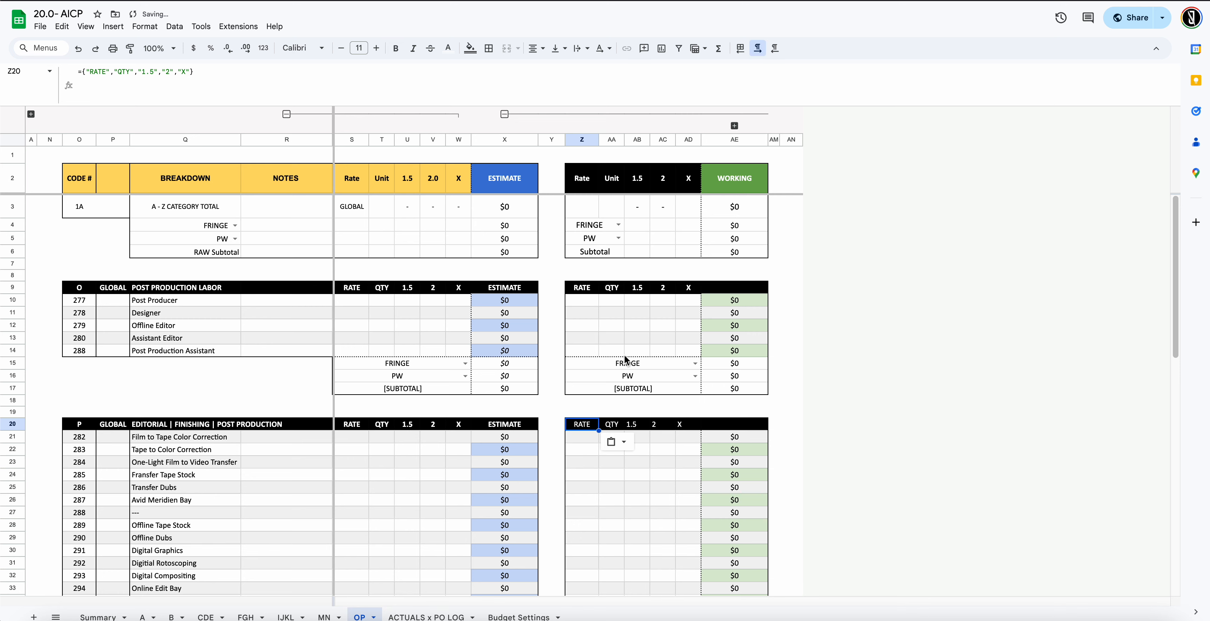
Center the working-side header labels Z9:AD9 of section O, Post Production Labor
left_click(643, 301)
left_click_drag(590, 289, 687, 287)
left_click(532, 49)
left_click(550, 72)
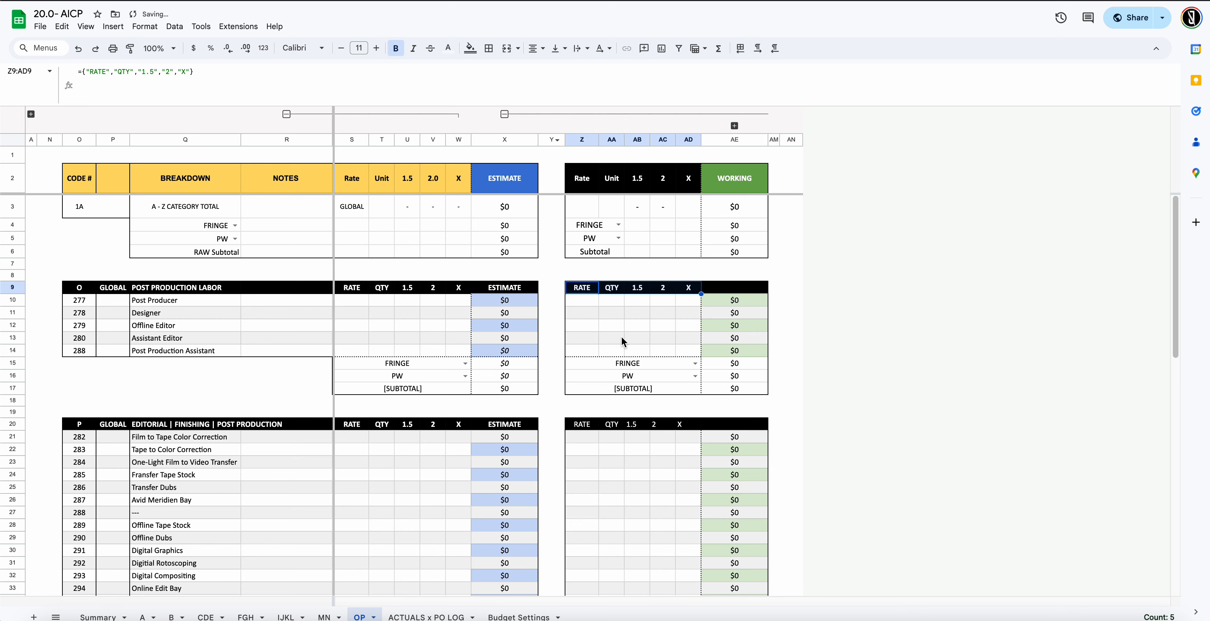
Center and bold the working-side header labels Z20:AD20 of section P, Editorial | Finishing | Post Production
left_click_drag(581, 424, 687, 426)
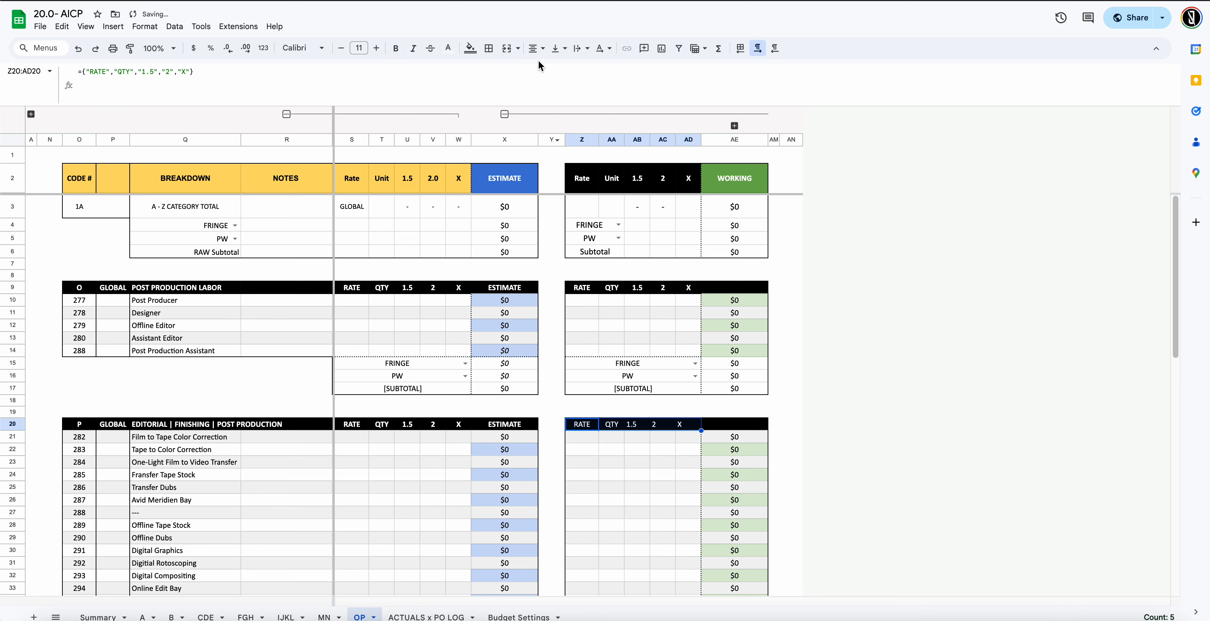
left_click(536, 48)
left_click(555, 69)
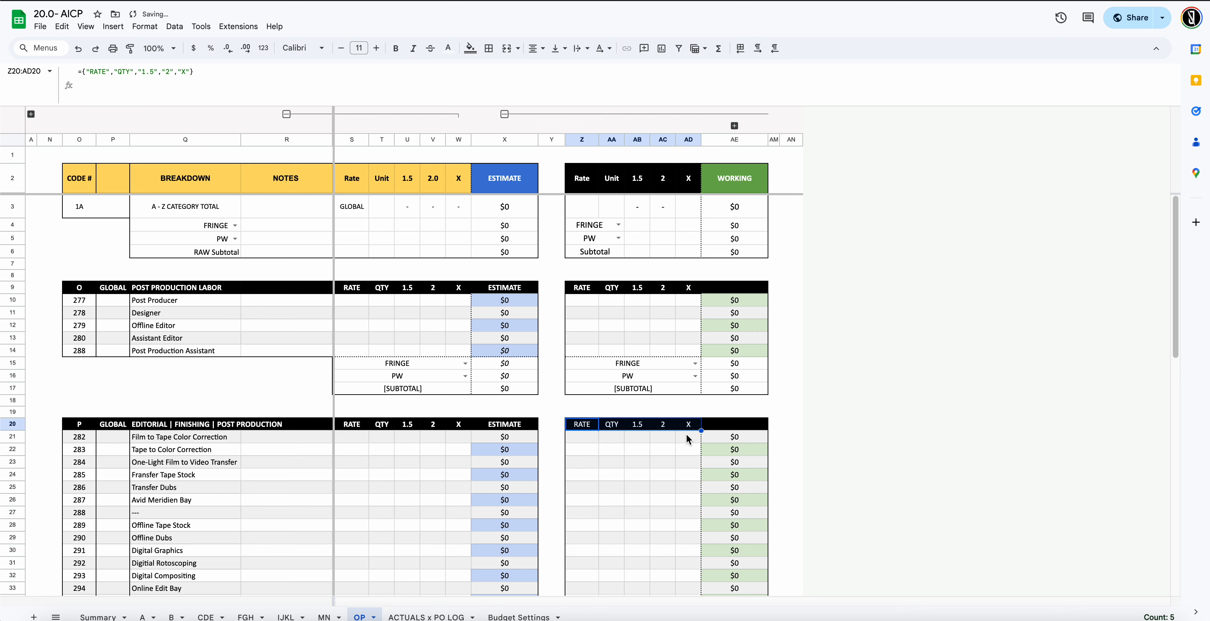
left_click(763, 541)
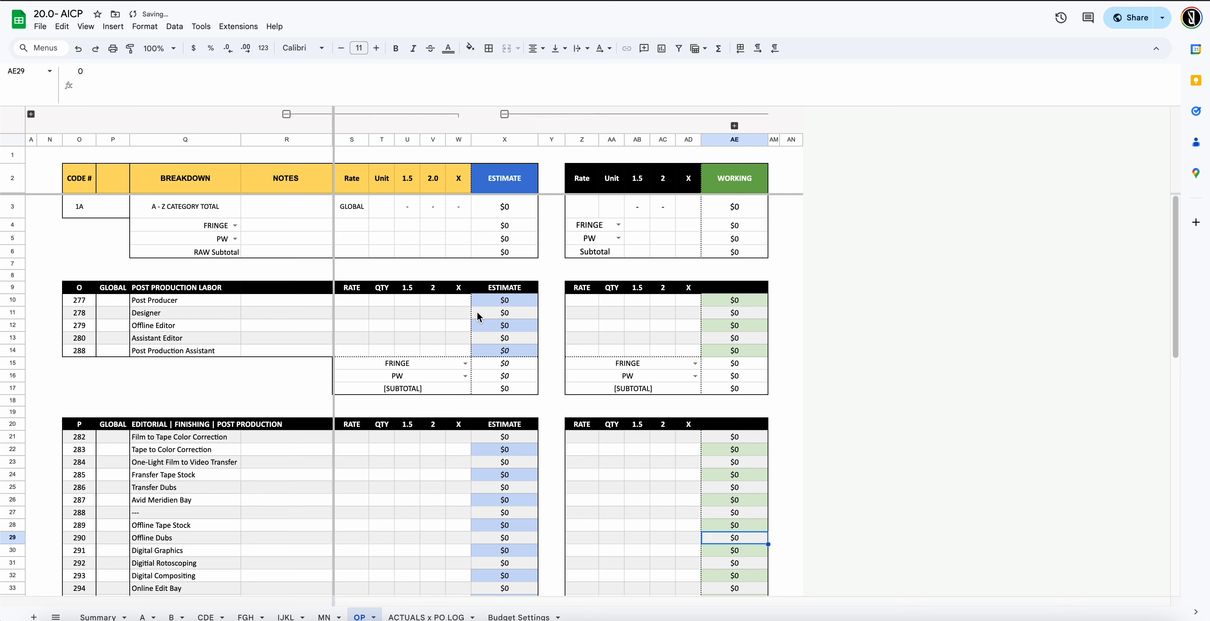
On the CDE sheet, make the AE9 array formula return "ESTIMATE" for GLOBAL rows, matching the one on sheet A
left_click(142, 617)
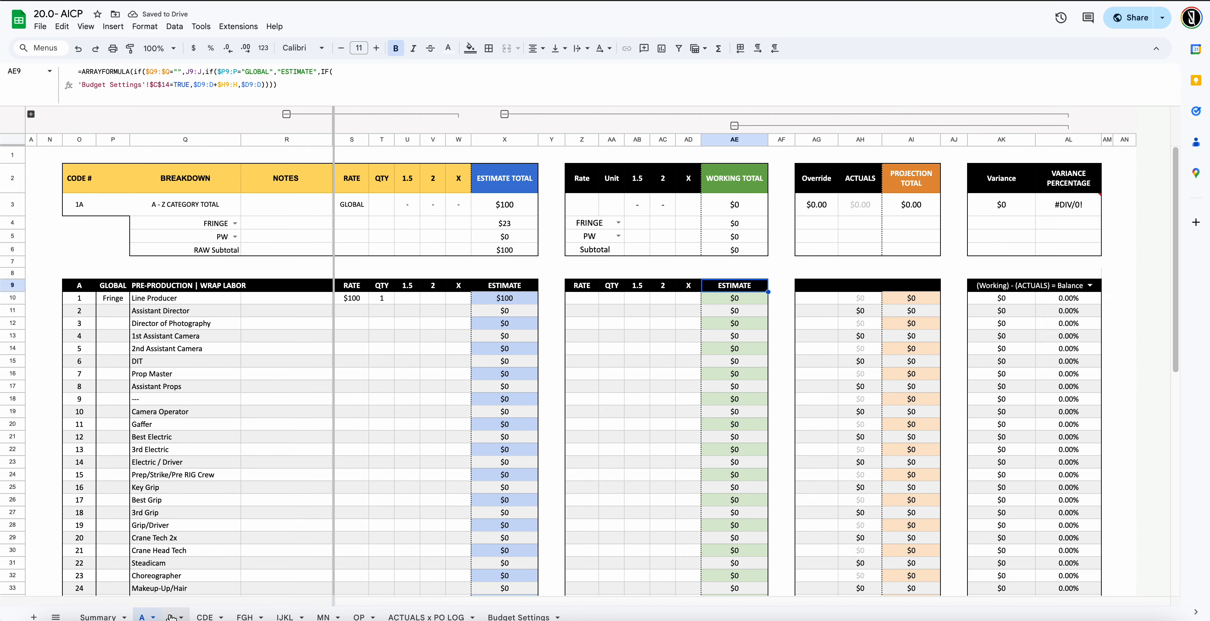
left_click(171, 617)
scroll(548, 442, "down", 10)
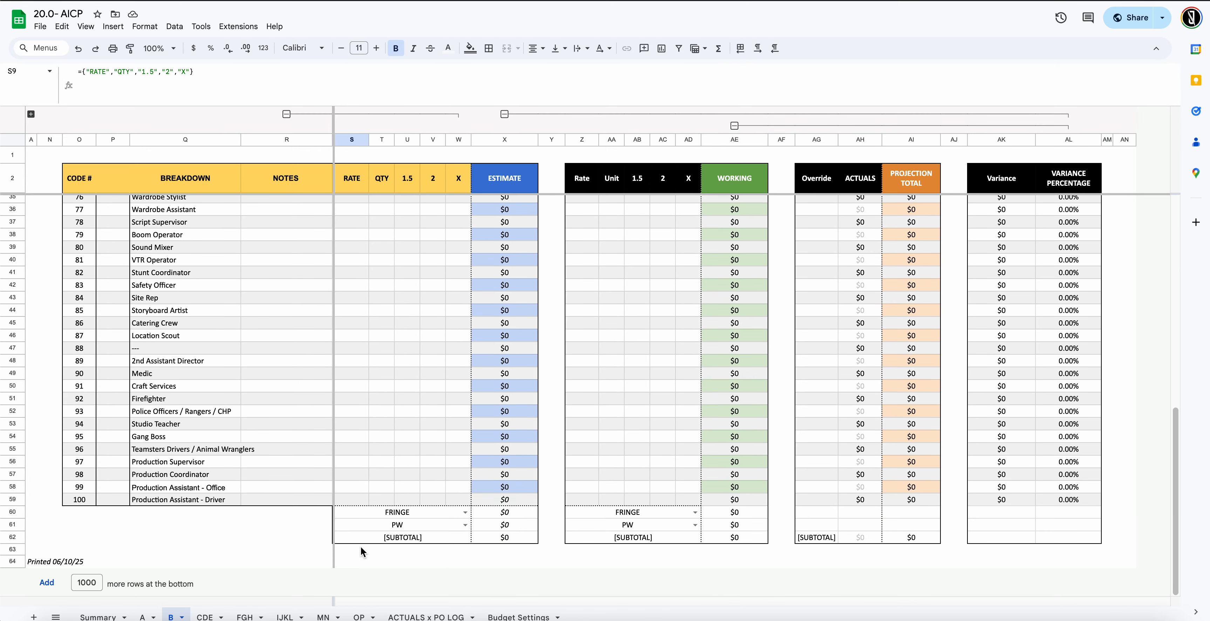
left_click(205, 617)
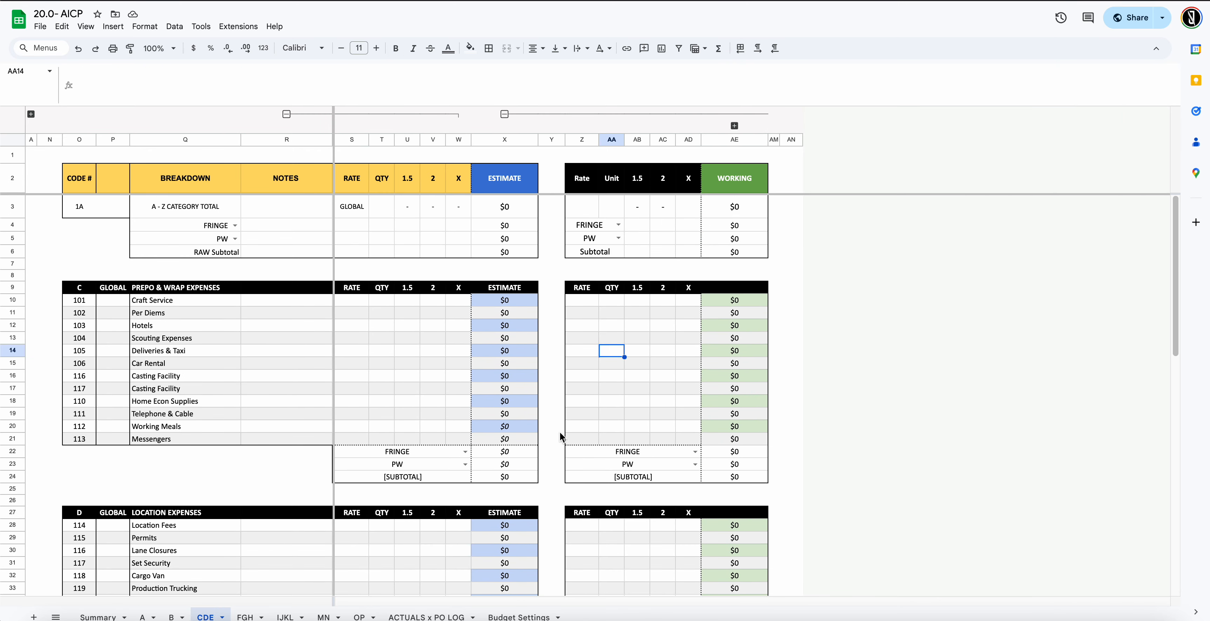
left_click(746, 287)
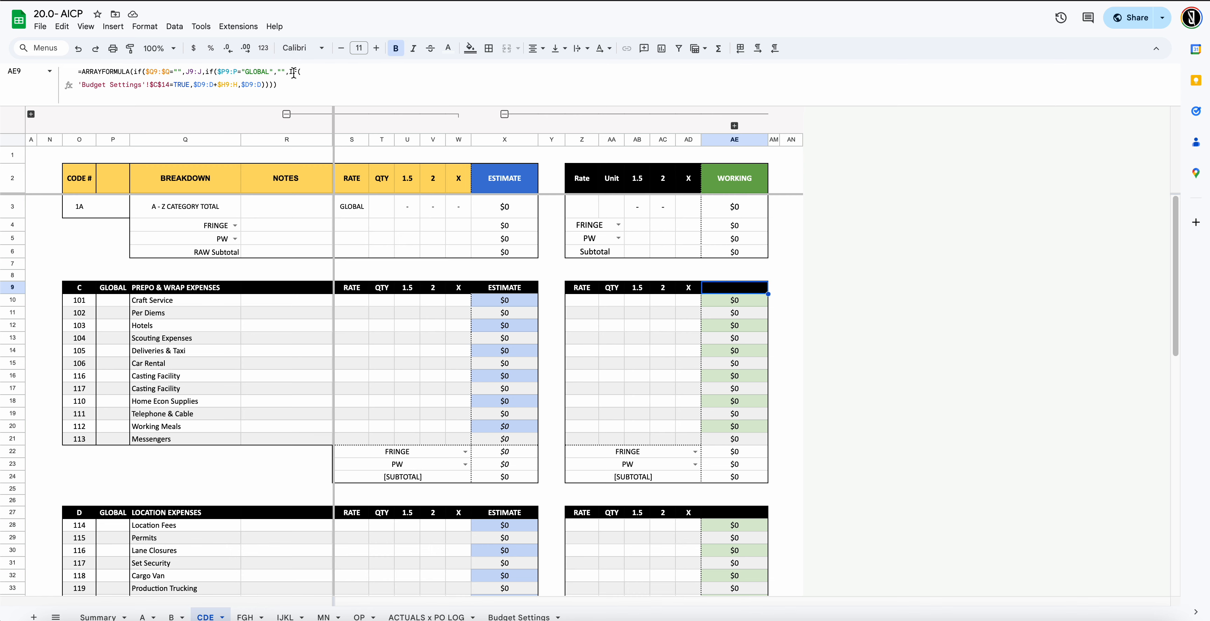
left_click(281, 71)
type("ESTIMATE")
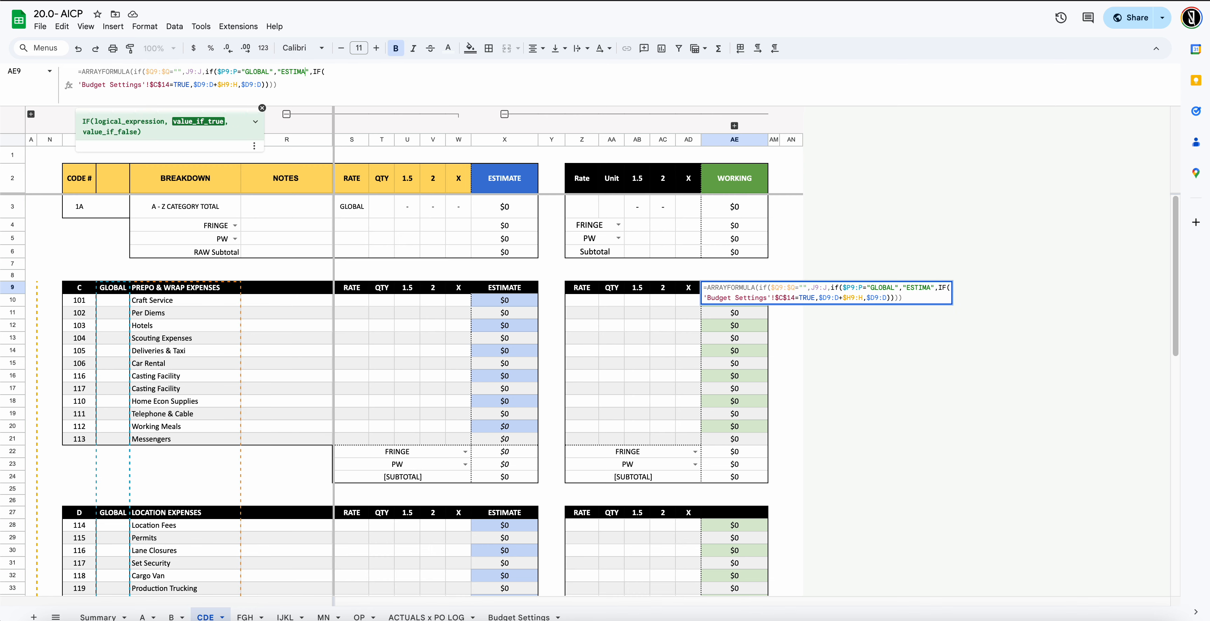
key("Return")
Center and bold the working-side ESTIMATE header in AE27 of section D, Location Expenses
scroll(728, 389, "down", 3)
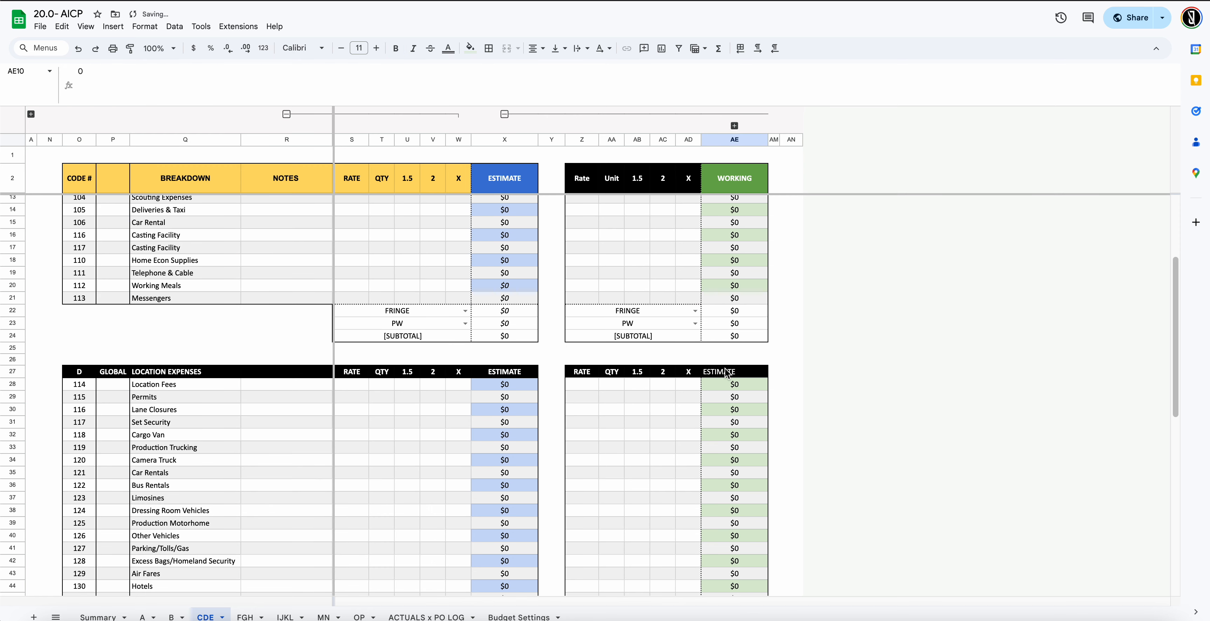
left_click(727, 374)
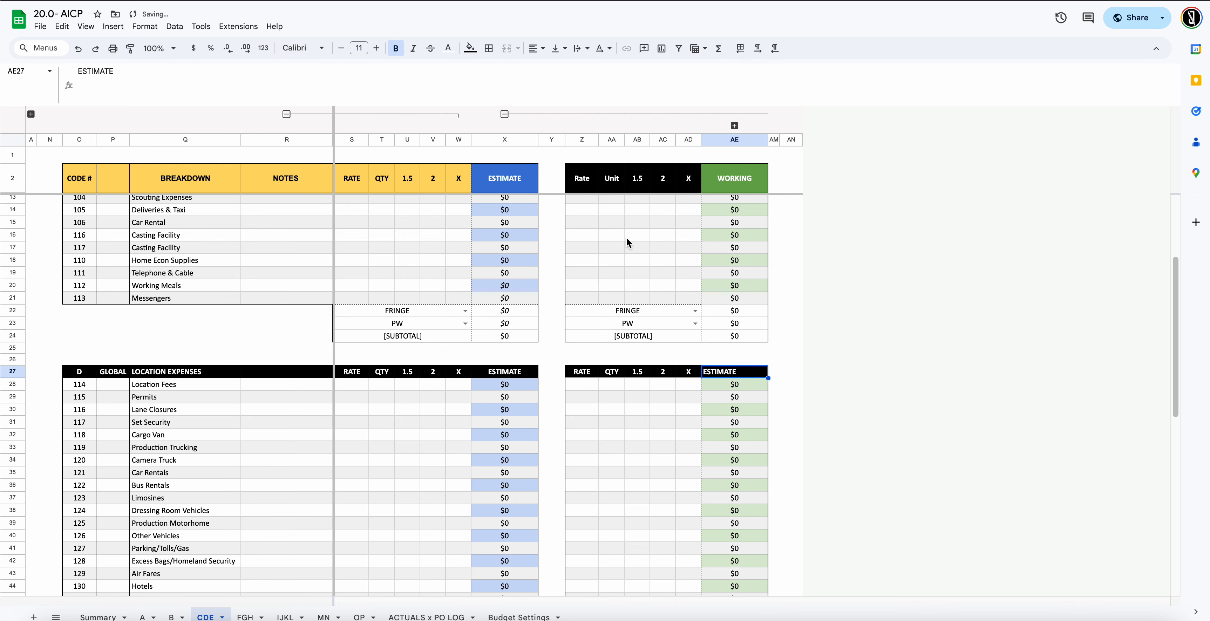
scroll(627, 238, "up", 3)
left_click(538, 49)
left_click(556, 71)
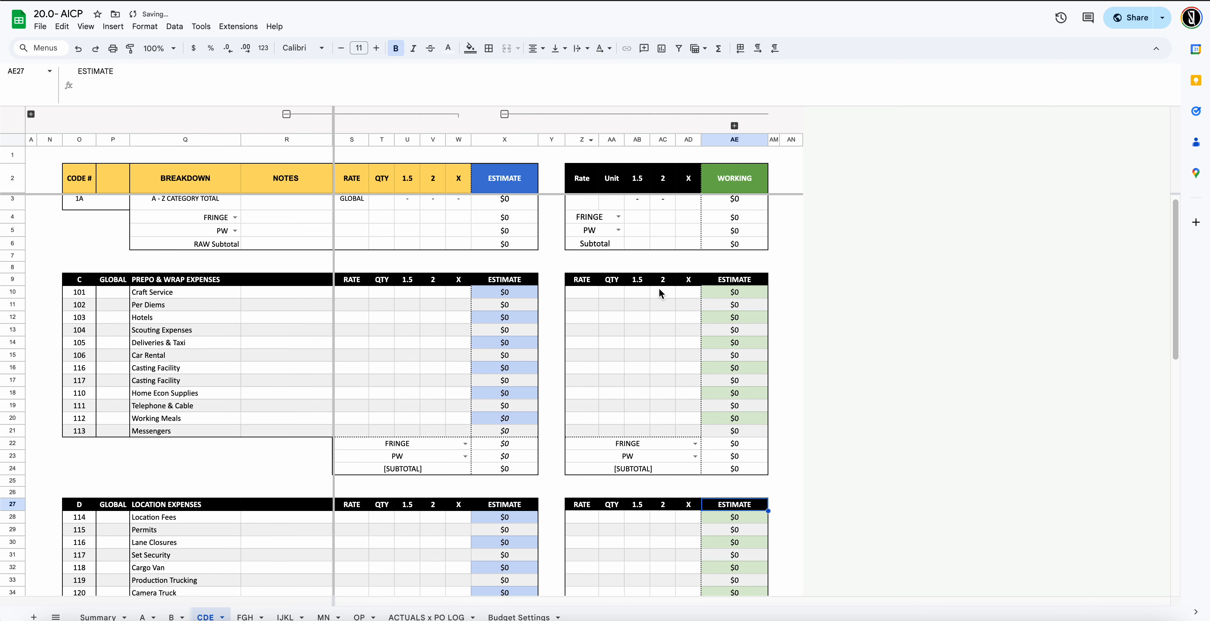
Center and bold the working-side ESTIMATE header in AE59 of section E, Props, Wardrobe, & Animals
left_click(660, 289)
scroll(656, 305, "down", 12)
left_click(725, 365)
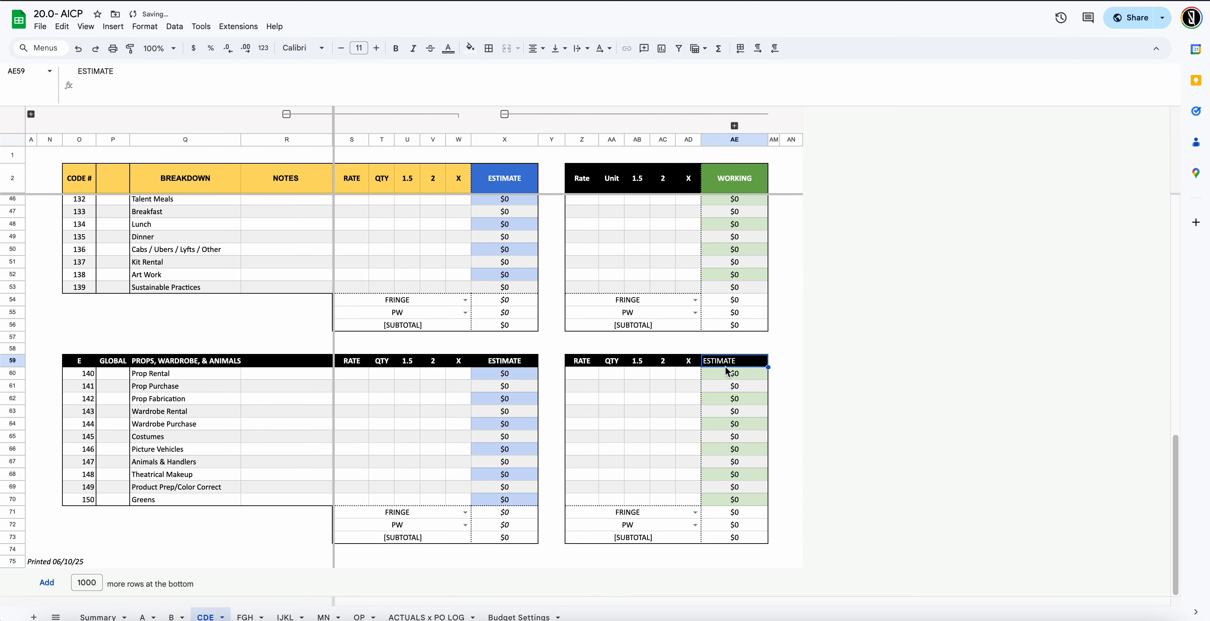
left_click(536, 49)
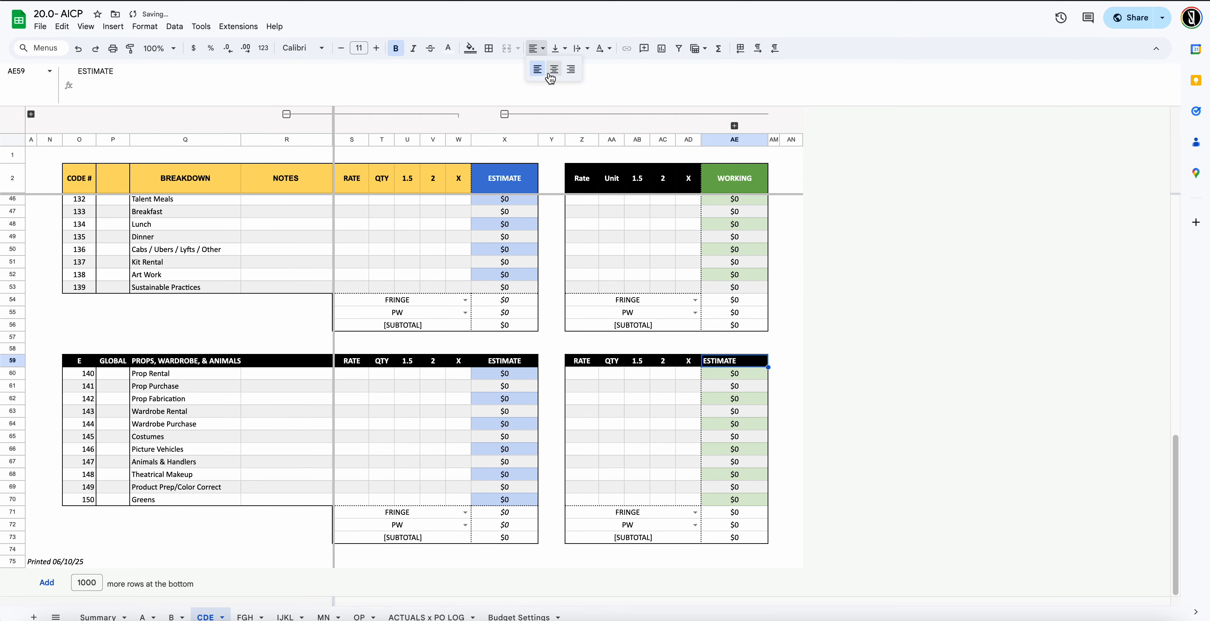
left_click(551, 75)
left_click(594, 262)
scroll(597, 365, "up", 12)
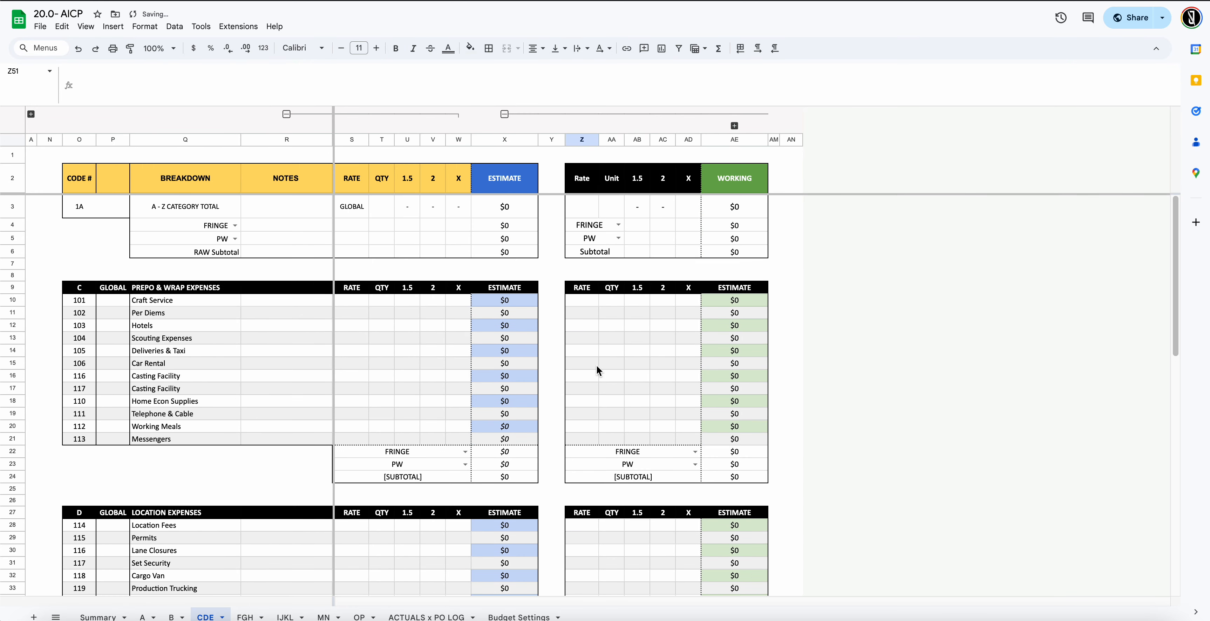
scroll(597, 366, "down", 12)
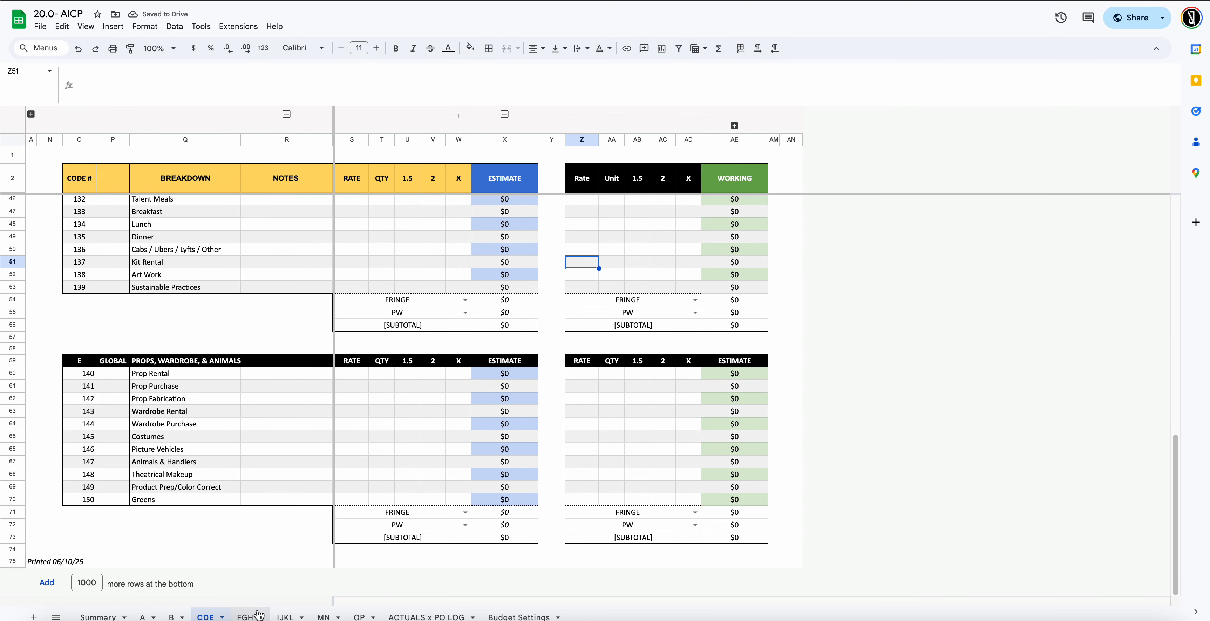
On the FGH sheet, make the AE9 array formula return "ESTIMATE" for GLOBAL rows
left_click(246, 617)
scroll(583, 396, "up", 5)
left_click(760, 287)
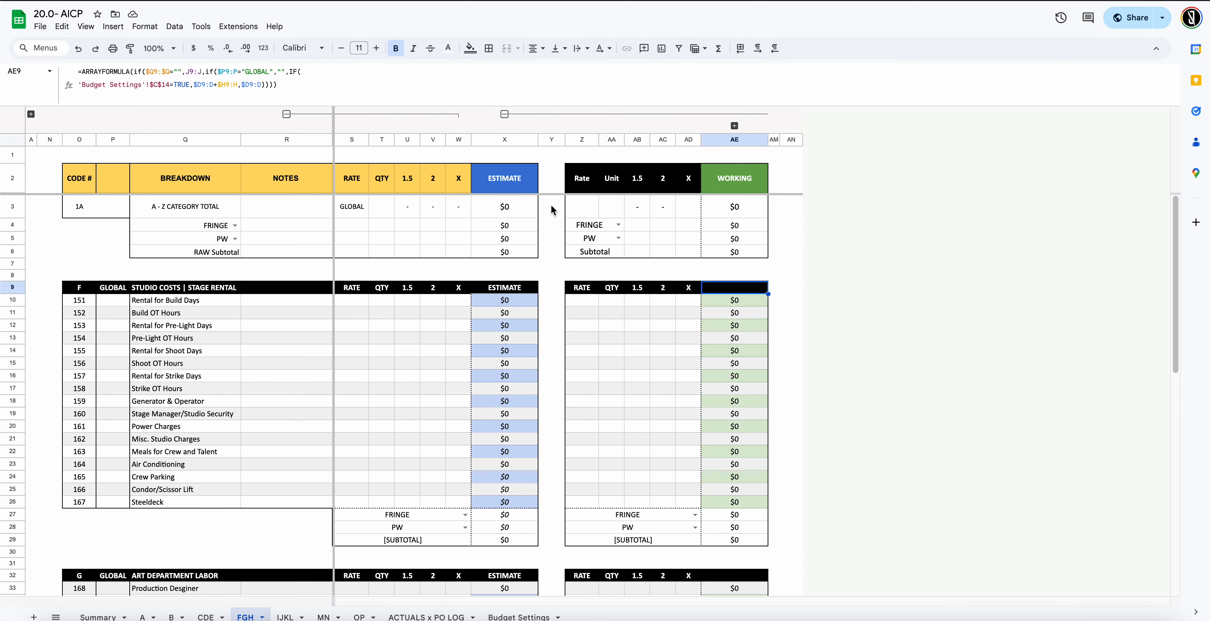
left_click(282, 72)
type("ESTIM")
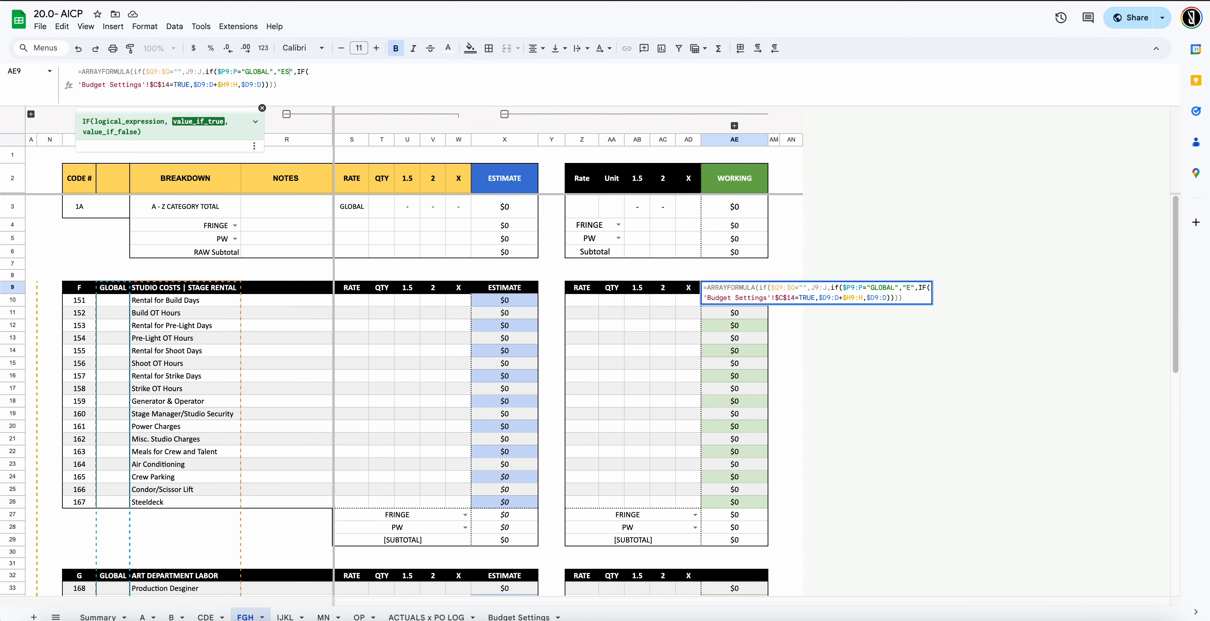
type("ATE")
key("Return")
Center and bold the working-side ESTIMATE headers in AE32 of section G, Art Department Labor, and AE51 of section H, Art Department Expenses
scroll(527, 227, "down", 6)
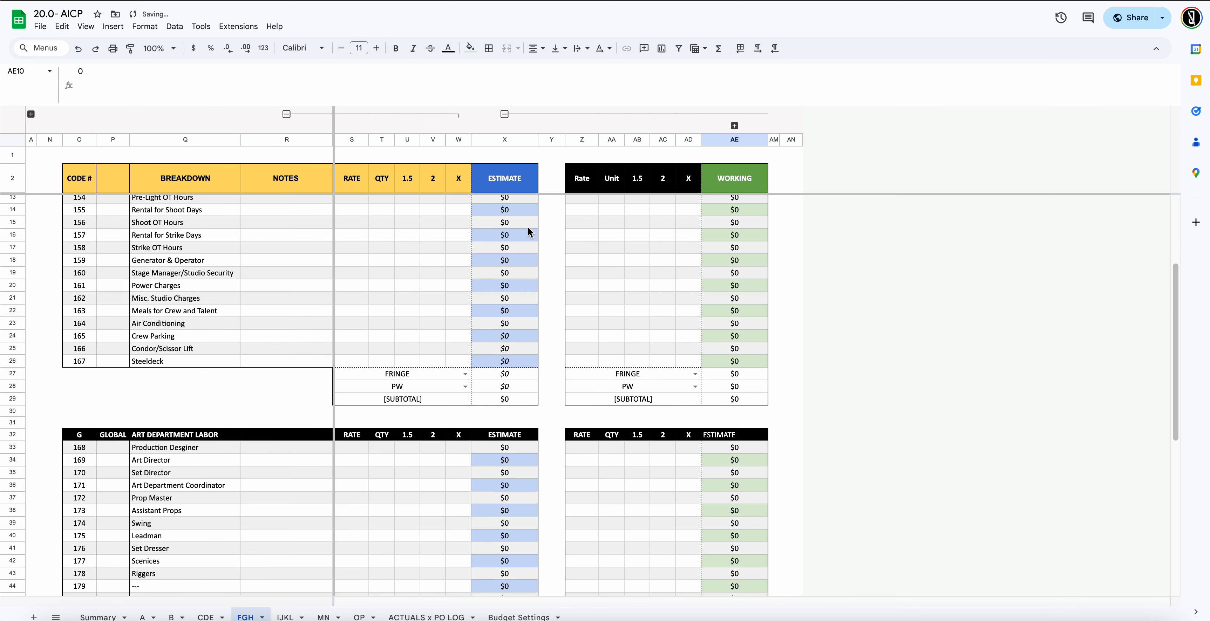
left_click(732, 318)
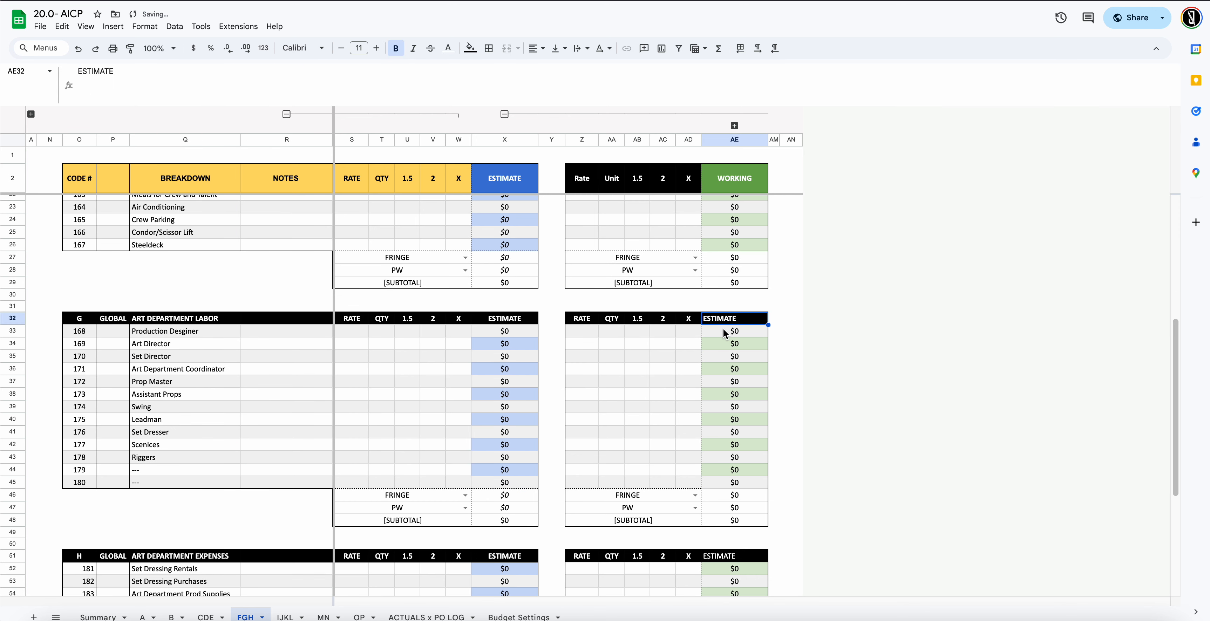
left_click(555, 70)
scroll(658, 257, "down", 5)
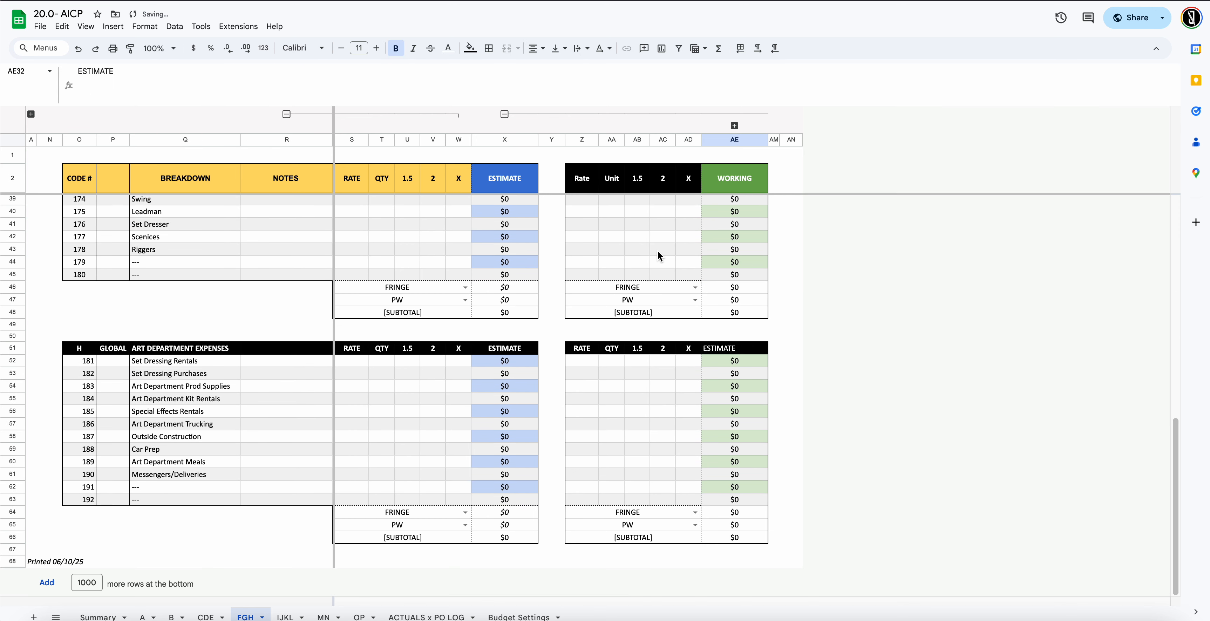
left_click(730, 353)
key("ctrl+b")
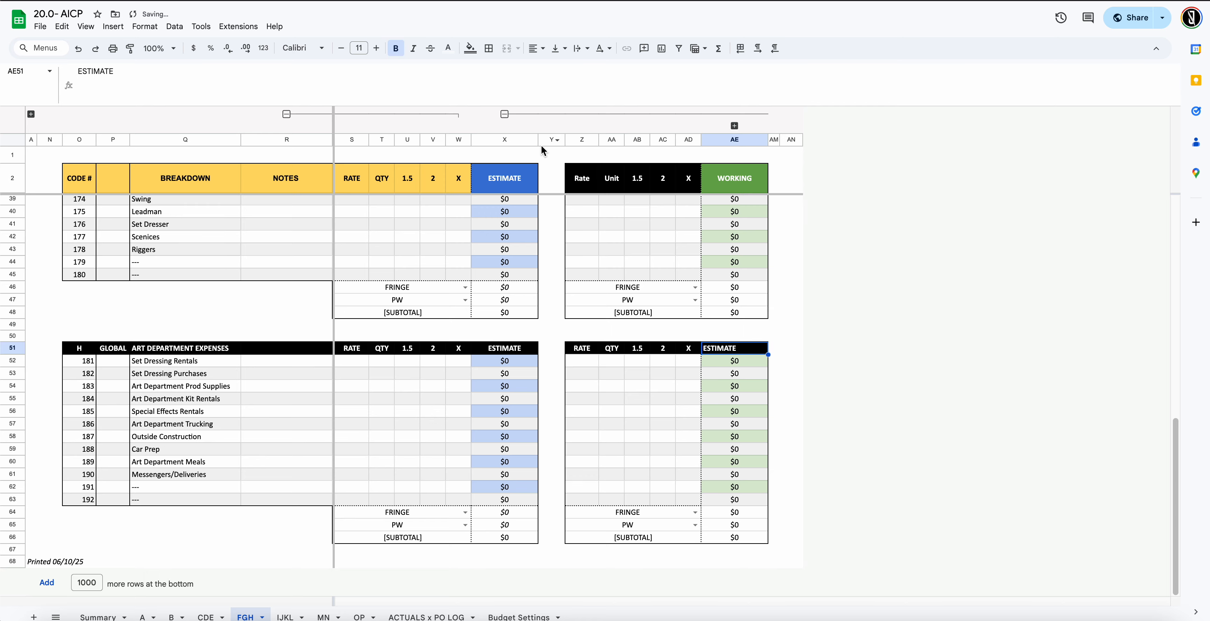
left_click(555, 70)
left_click(575, 284)
scroll(557, 293, "up", 11)
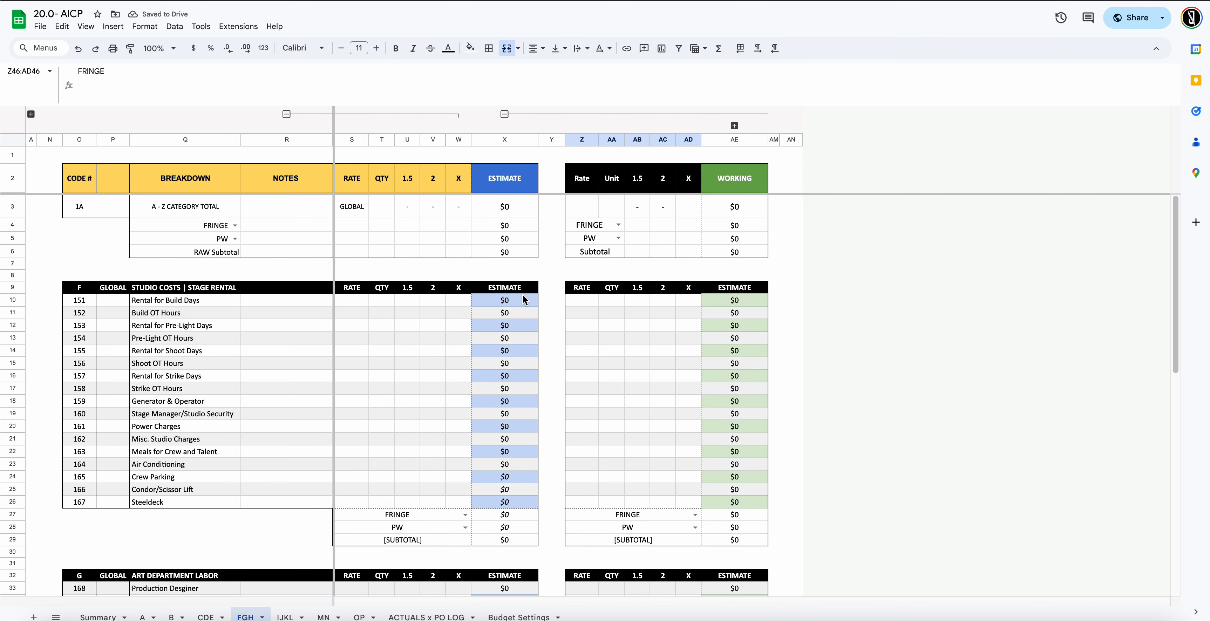
left_click(731, 290)
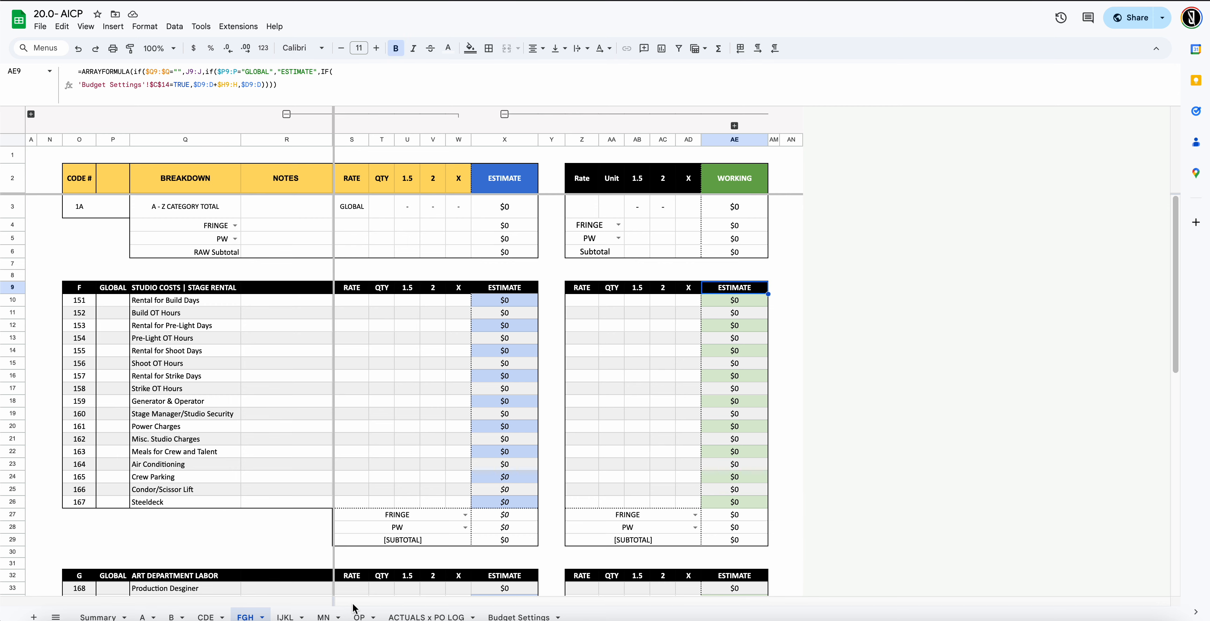
On the B sheet, make the AE9 array formula return "WORKING" instead of "ESTIMATE" for GLOBAL rows
left_click(171, 617)
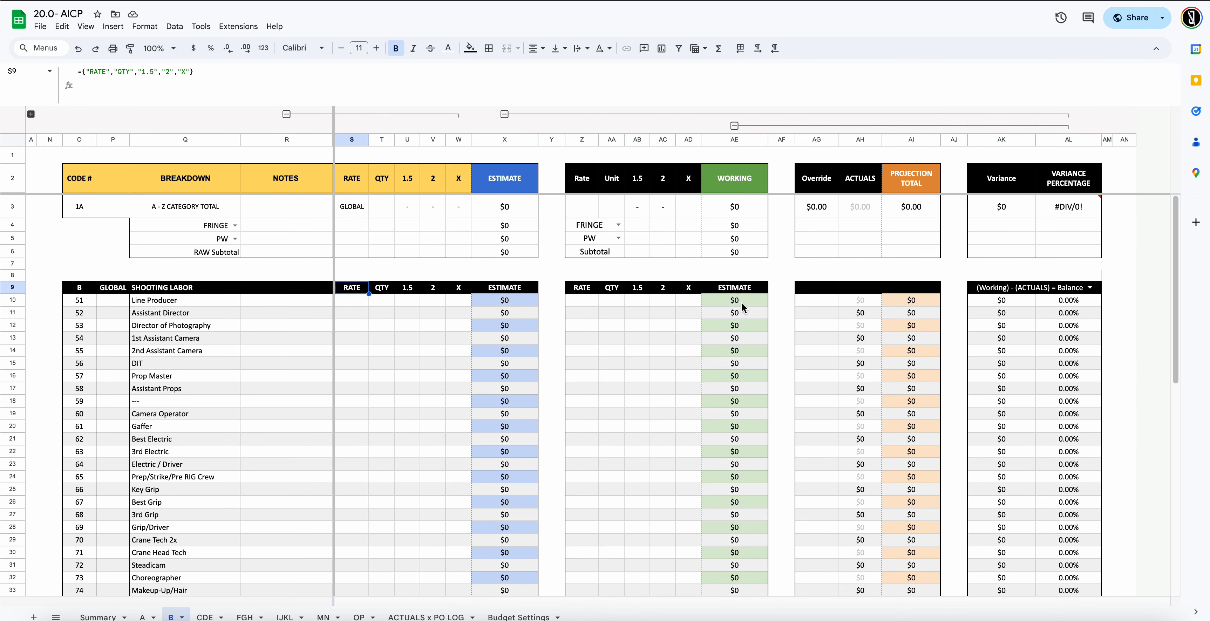
left_click(312, 75)
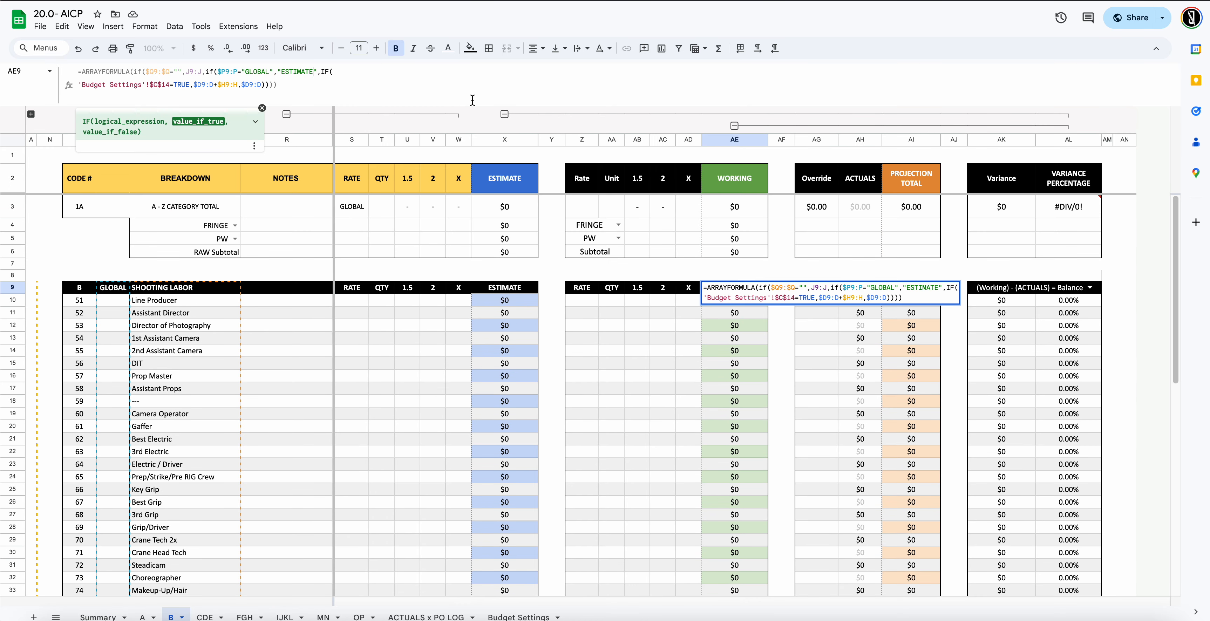
key("BackSpace")
key("BackSpace")
key("BackSpace")
key("BackSpace")
key("BackSpace")
key("BackSpace")
key("BackSpace")
key("BackSpace")
type("WORKING")
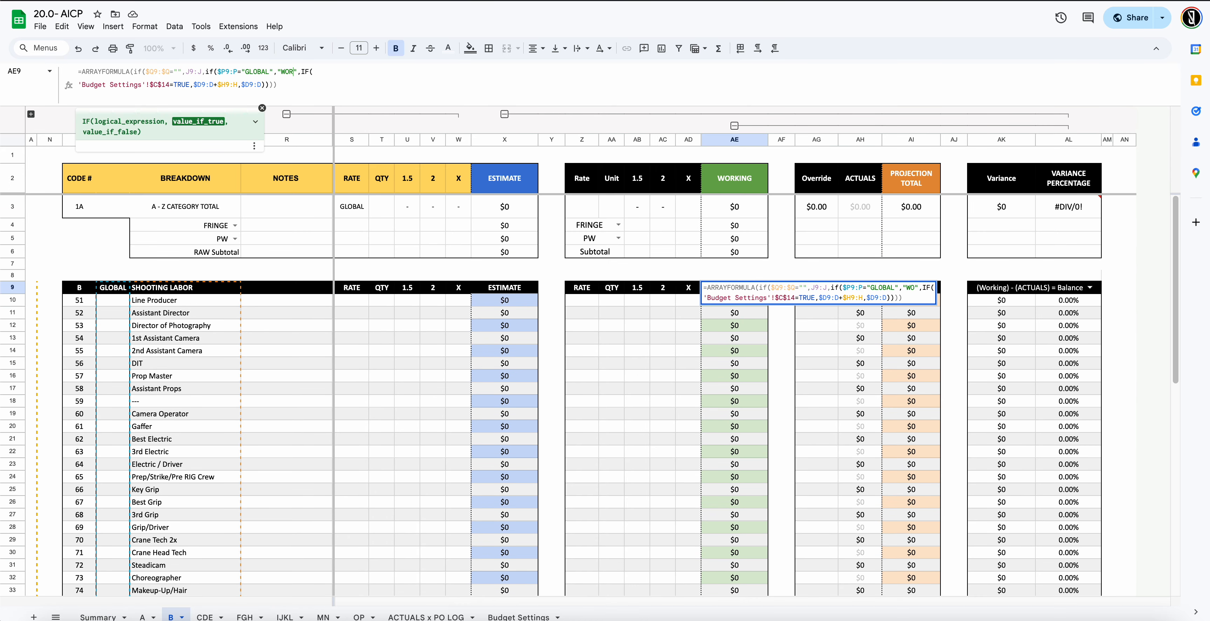
key("Return")
scroll(516, 344, "down", 10)
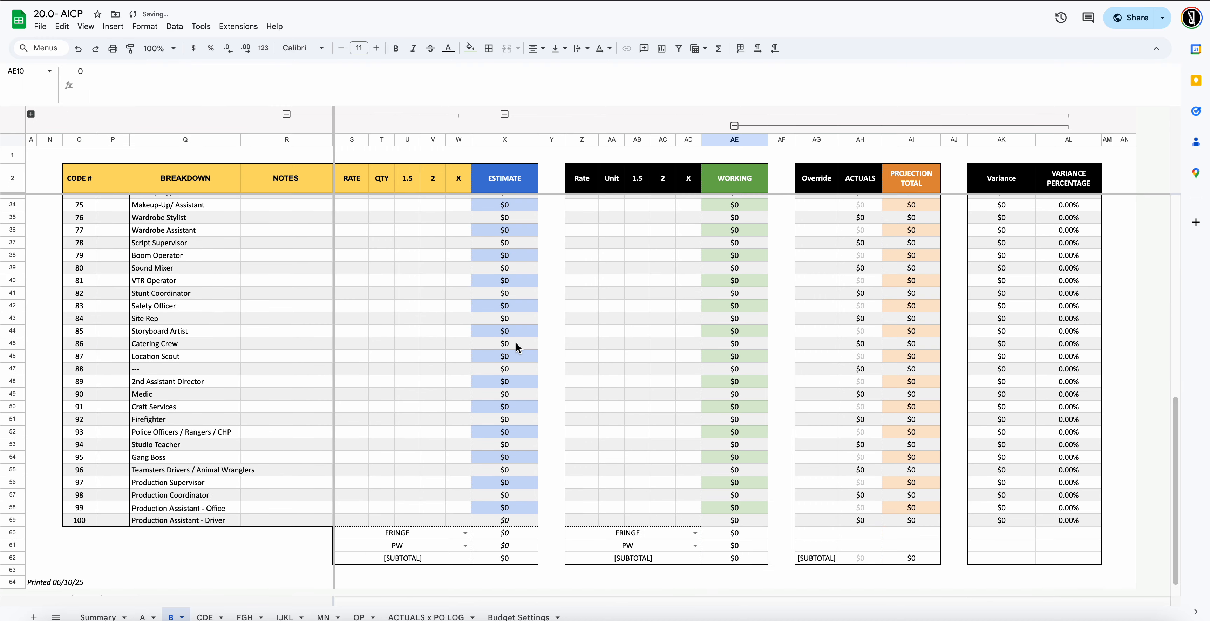
scroll(514, 350, "up", 10)
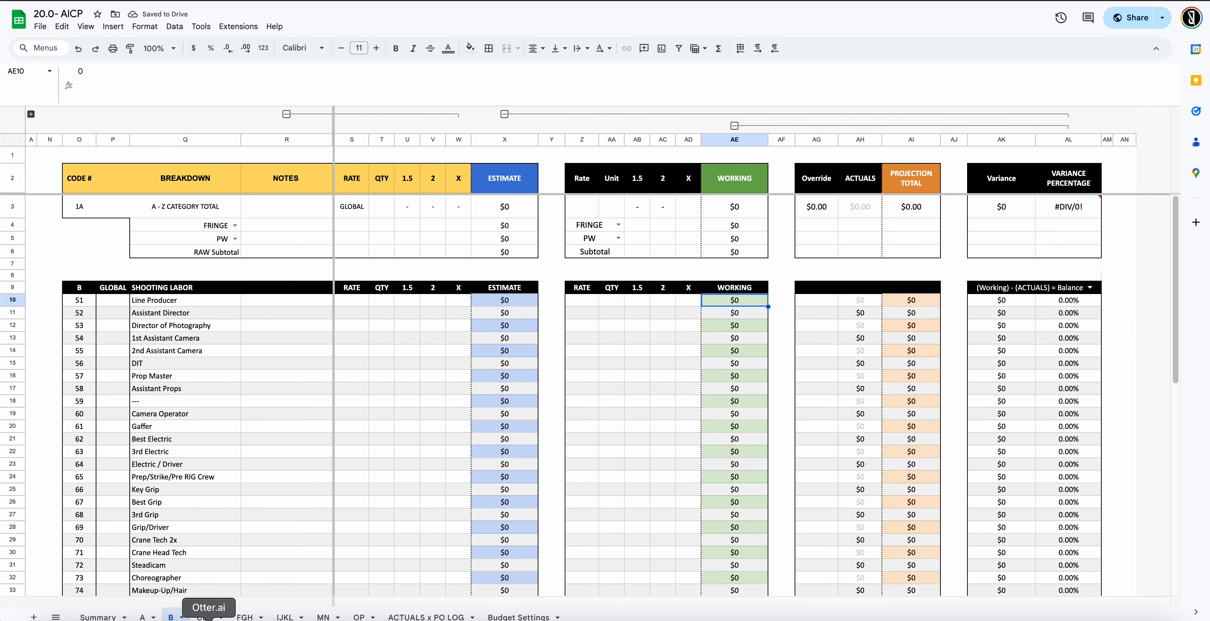
On the CDE sheet, replace "ESTIMATE" with "WORKING" as the GLOBAL-row result in the AE9 array formula
left_click(205, 617)
scroll(896, 337, "up", 6)
scroll(753, 312, "up", 8)
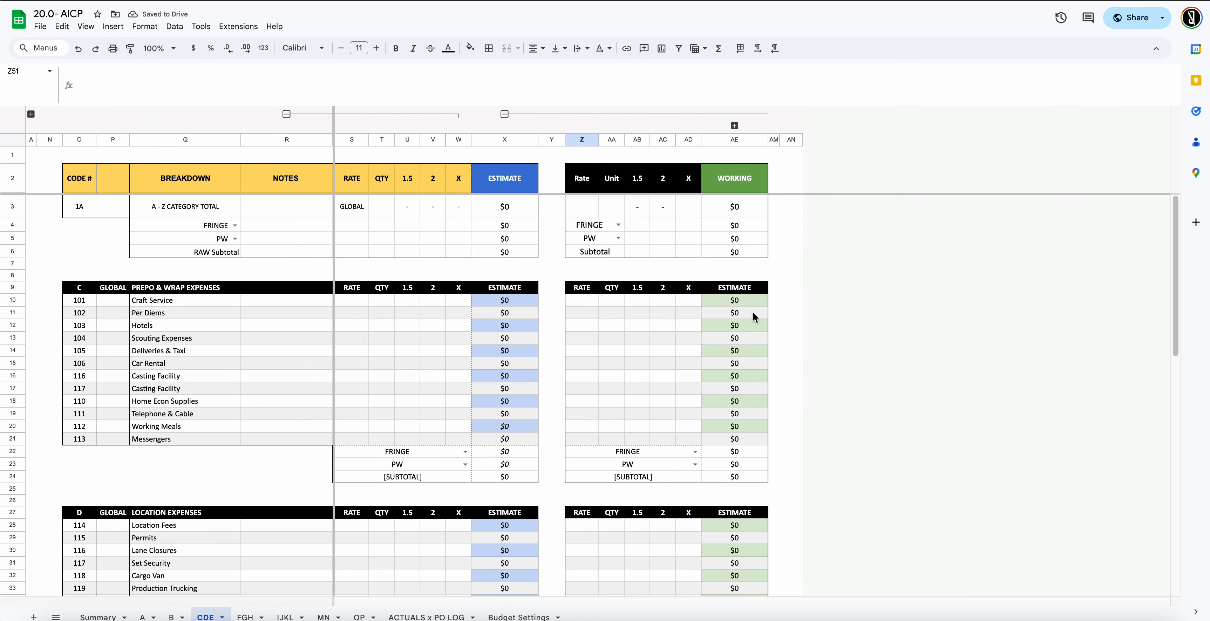
left_click(734, 287)
left_click(310, 76)
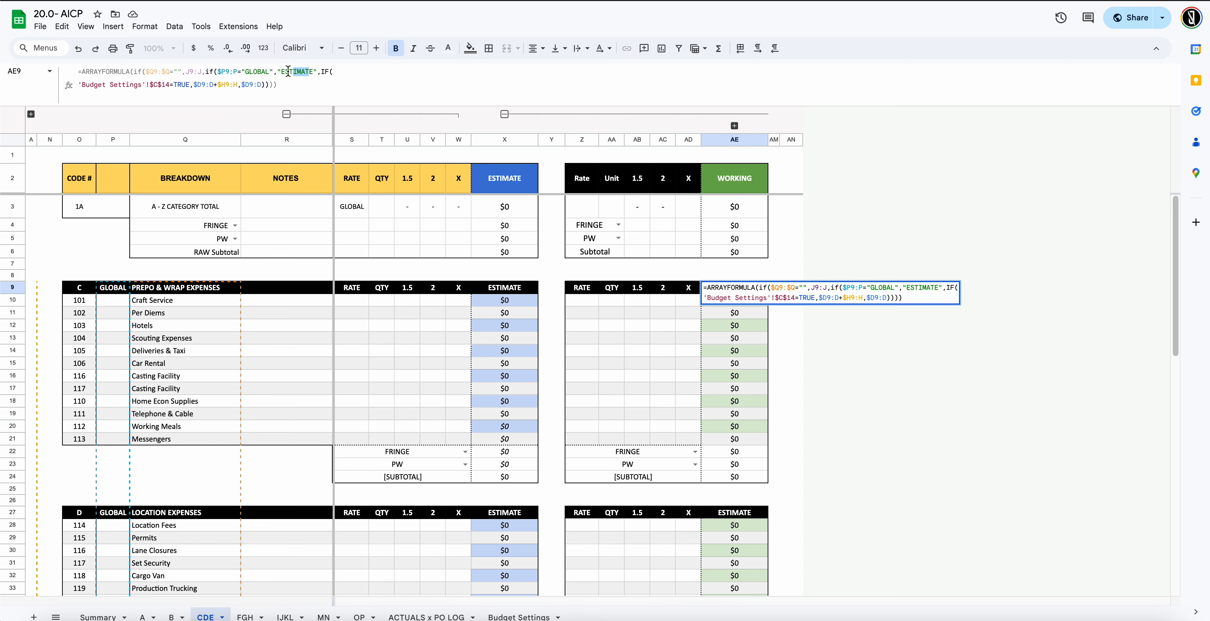
key("BackSpace")
key("BackSpace")
key("BackSpace")
key("BackSpace")
key("BackSpace")
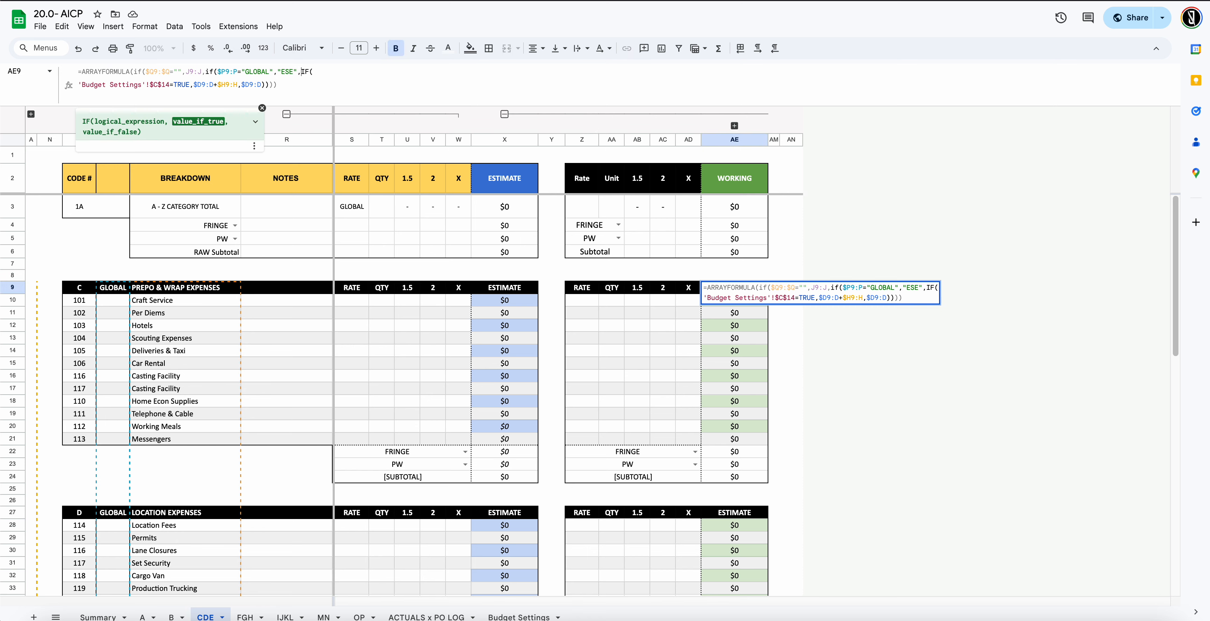
key("BackSpace")
key("BackSpace")
key("BackSpace")
type("WORKING")
key("Return")
scroll(573, 386, "down", 10)
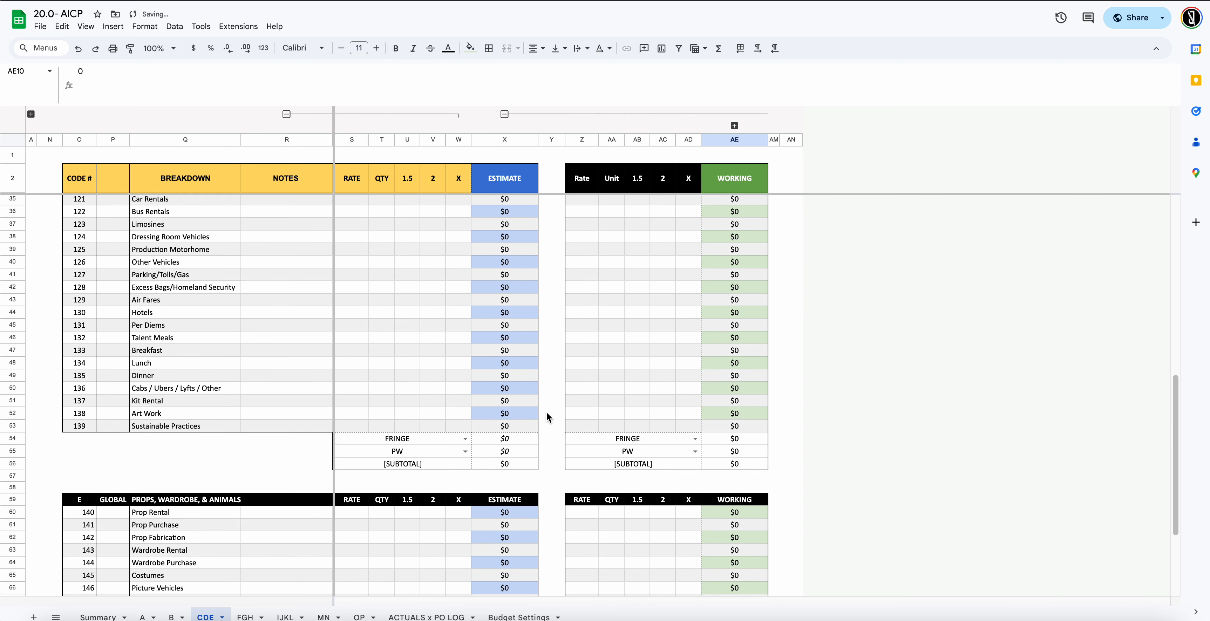
On the FGH sheet, change the GLOBAL-row text in the AE9 array formula from "ESTIMATE" to "WORKING"
left_click(245, 616)
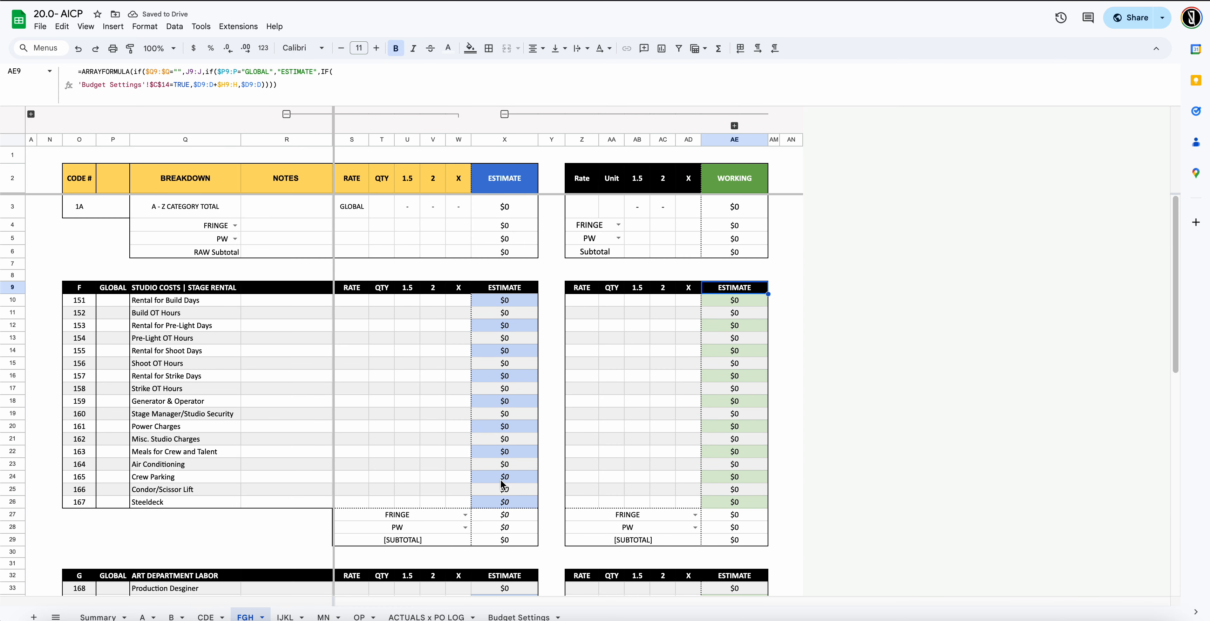
left_click(315, 71)
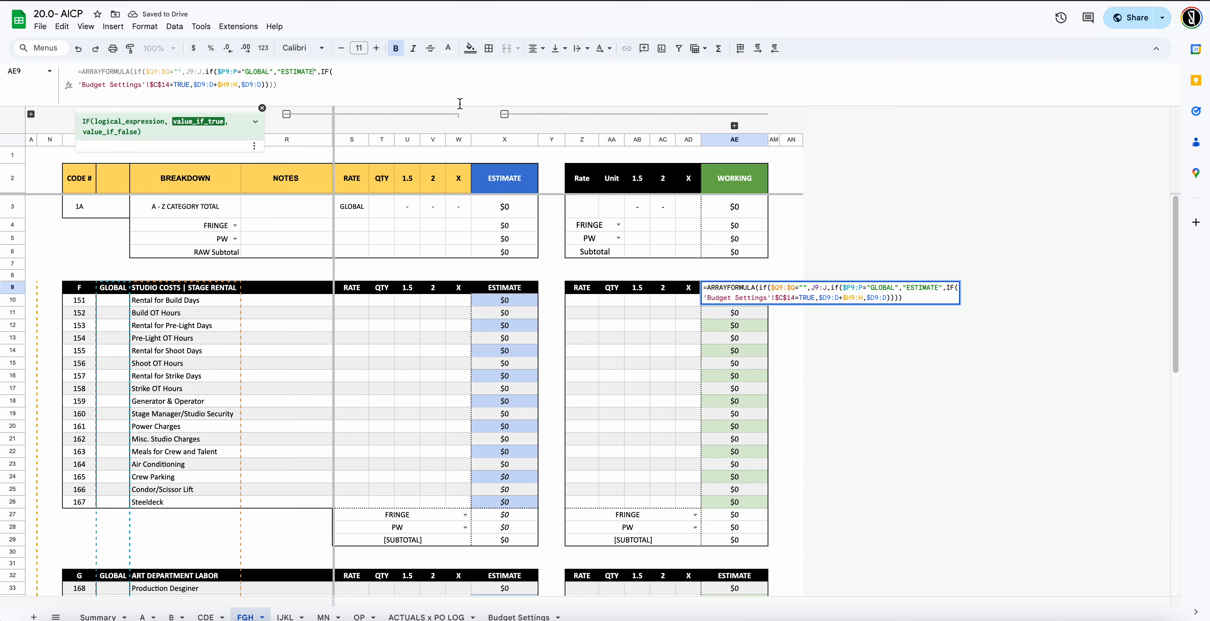
key("BackSpace")
key("BackSpace")
key("BackSpace")
key("BackSpace")
key("BackSpace")
key("BackSpace")
key("BackSpace")
key("BackSpace")
type("WORKING")
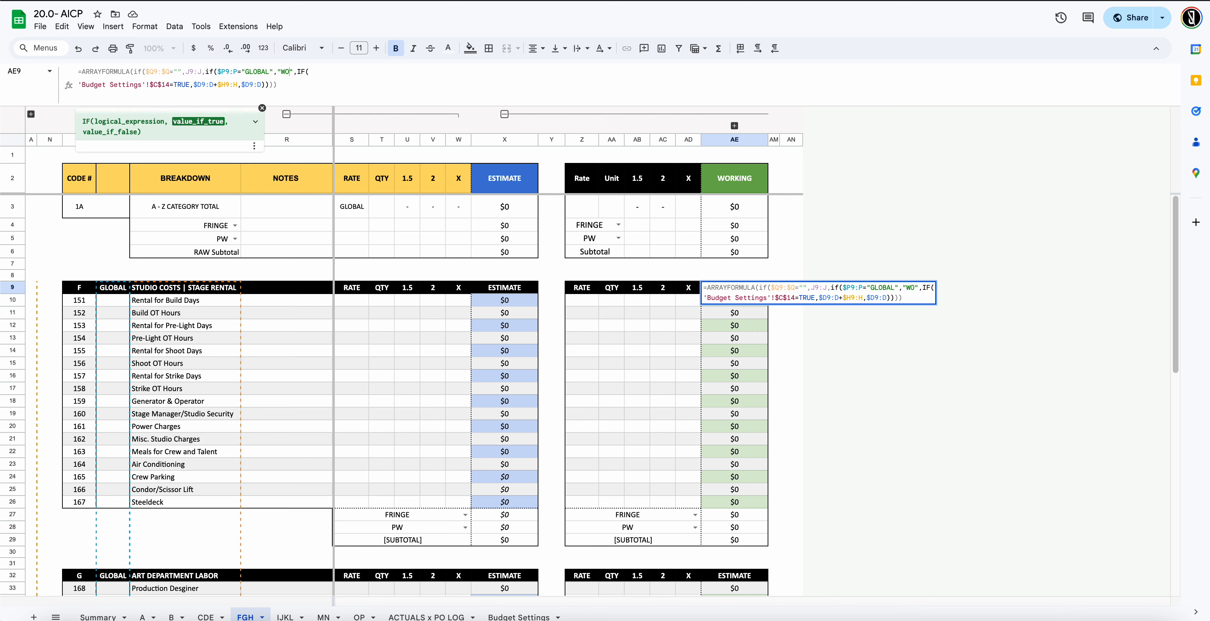
key("Return")
scroll(570, 343, "down", 4)
scroll(570, 347, "down", 6)
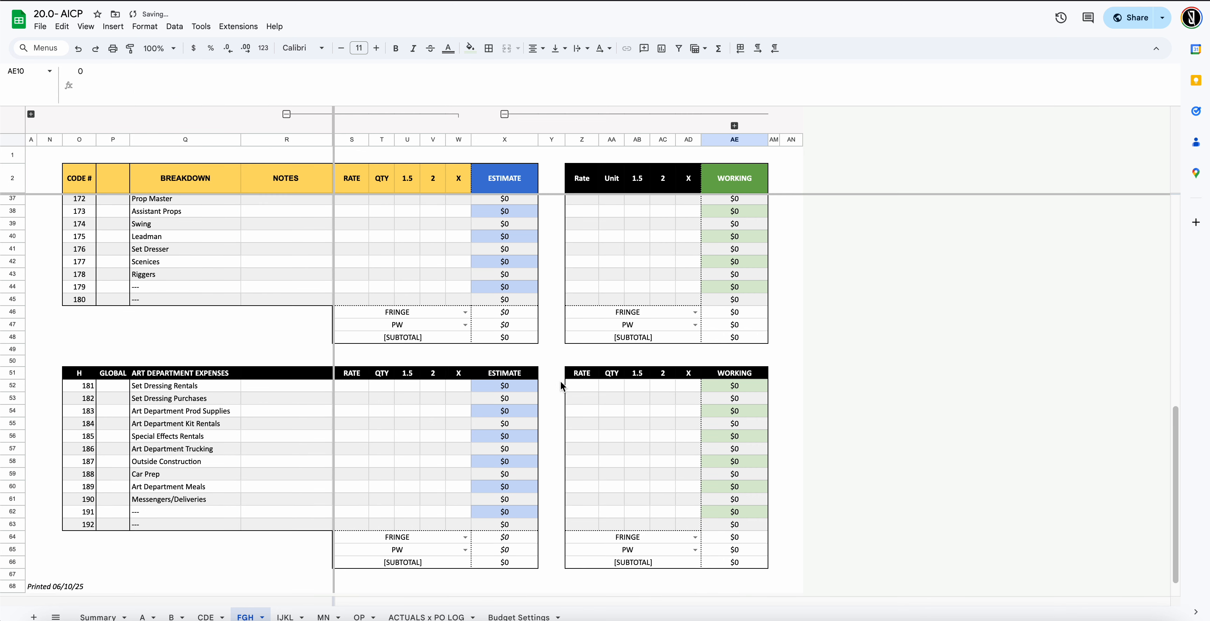
On the IJKL sheet, fill the empty GLOBAL-row result in the AE9 array formula with "WORKING"
left_click(285, 616)
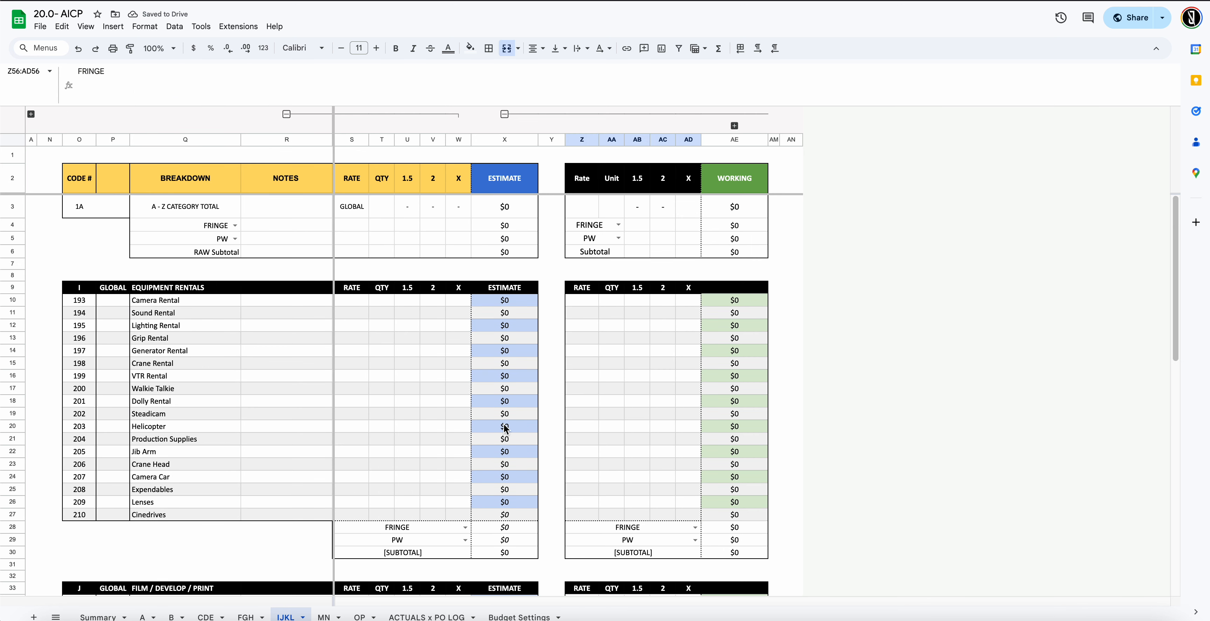
left_click(722, 288)
left_click(284, 71)
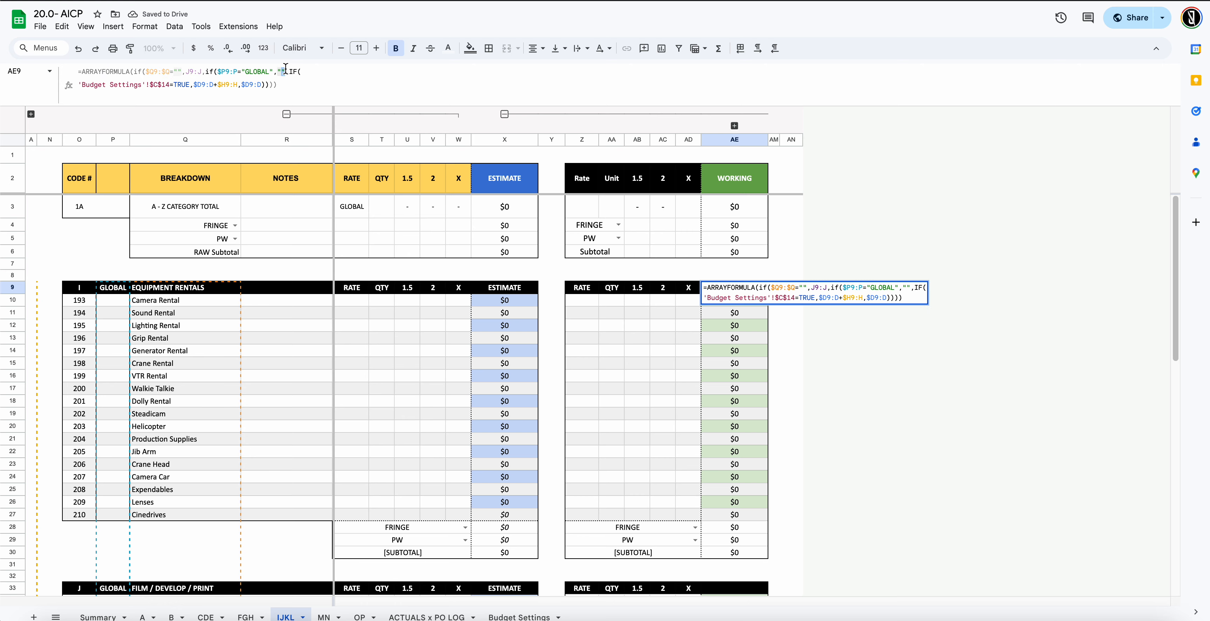
type("WORKING")
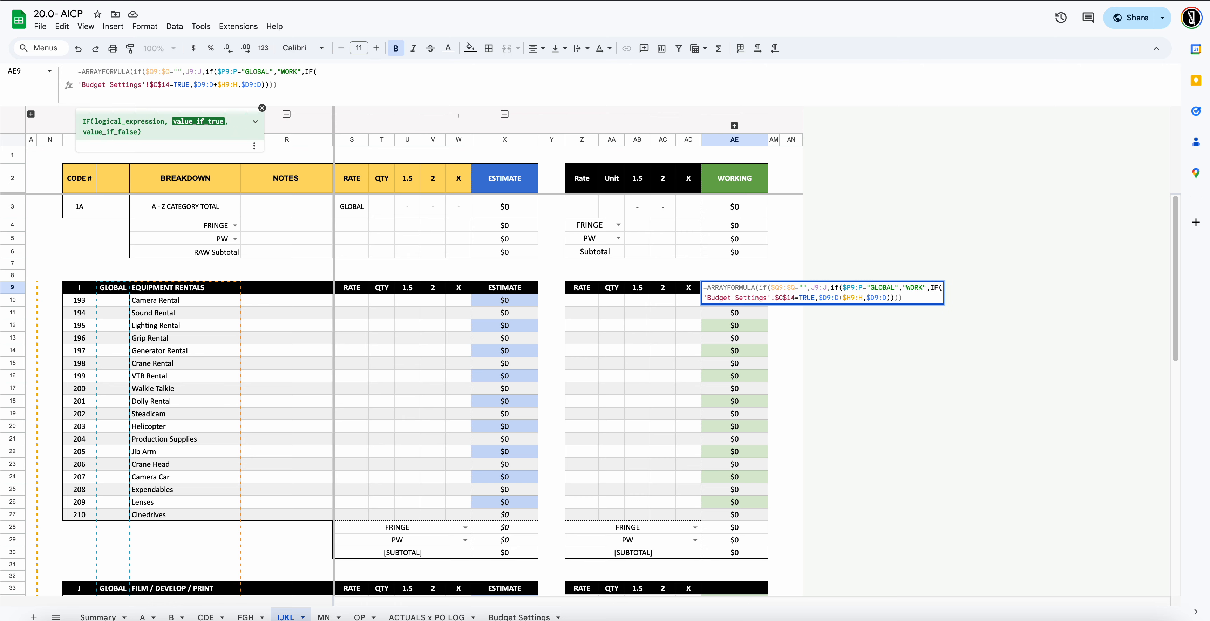
key("Return")
scroll(460, 383, "down", 7)
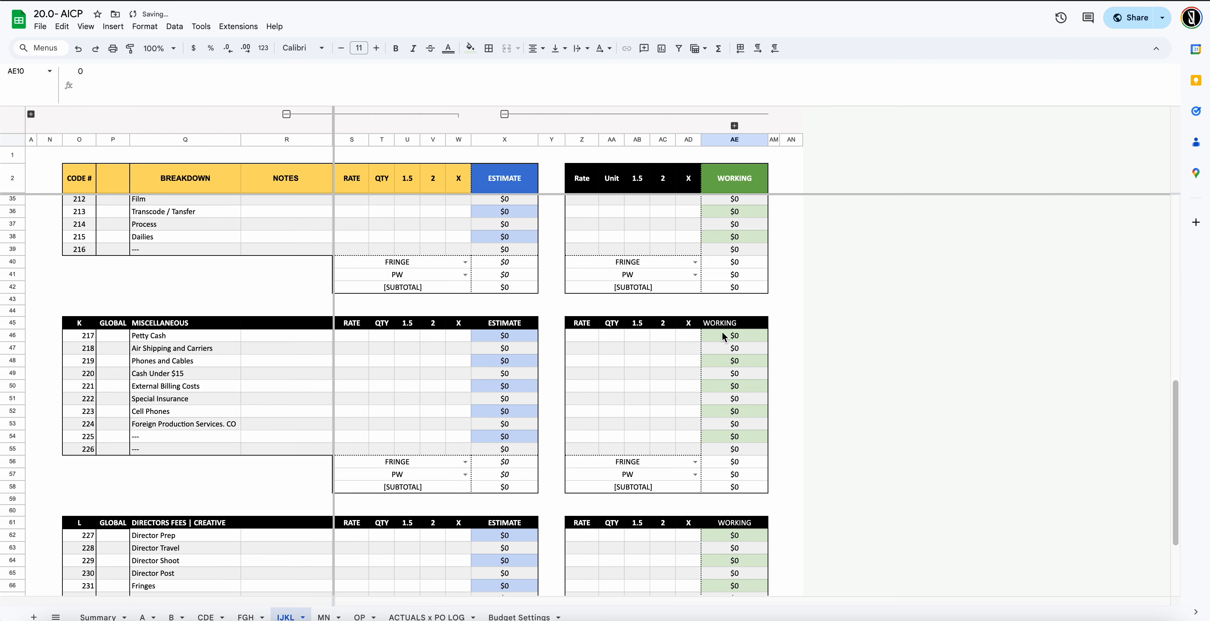
Center and bold the WORKING headers of sections J, K and L in AE33, AE45 and AE61
scroll(723, 331, "up", 5)
left_click(731, 368)
left_click(736, 514)
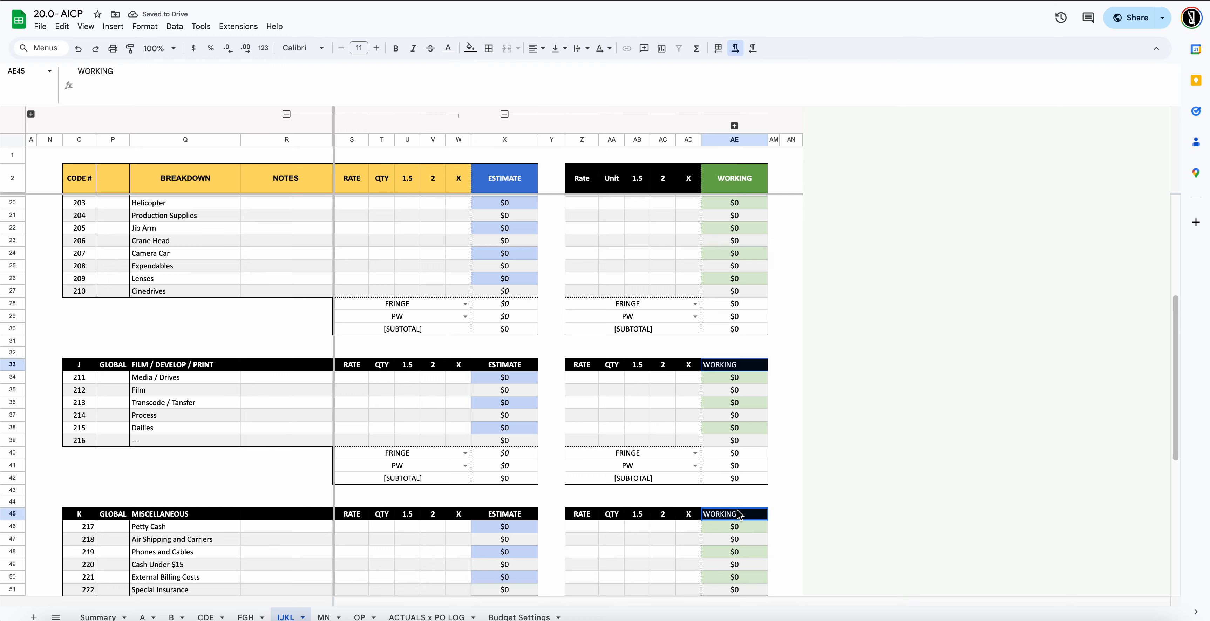
scroll(739, 508, "down", 5)
left_click(739, 457, "ctrl")
scroll(739, 457, "down", 1)
scroll(738, 466, "up", 5)
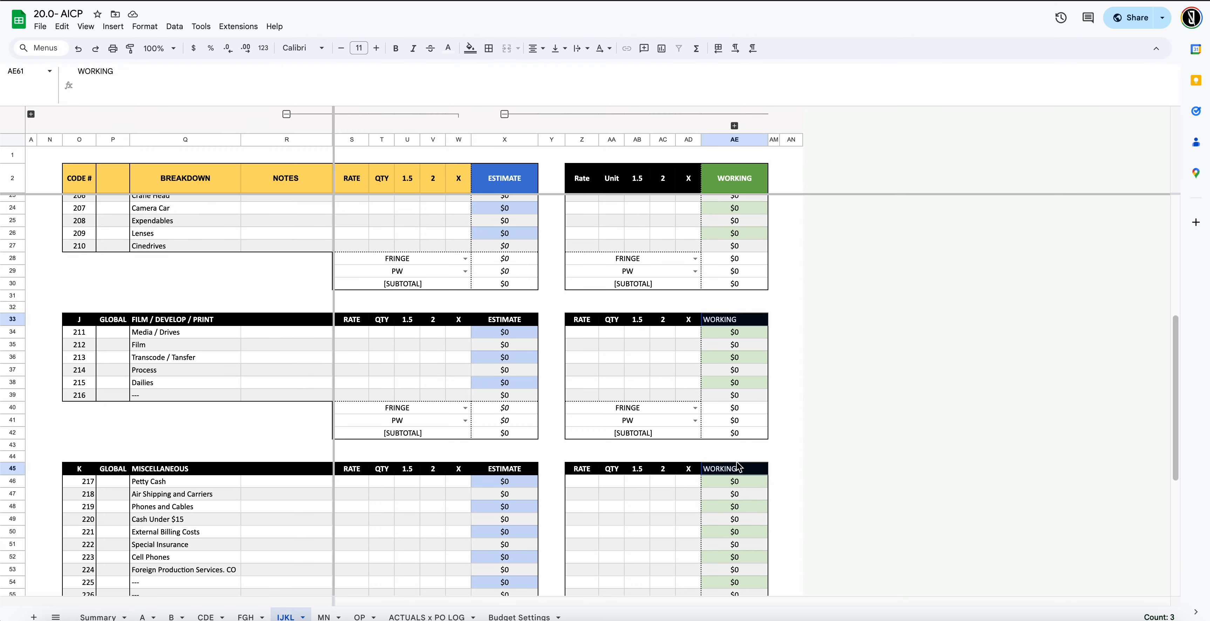
left_click(536, 48)
left_click(562, 72)
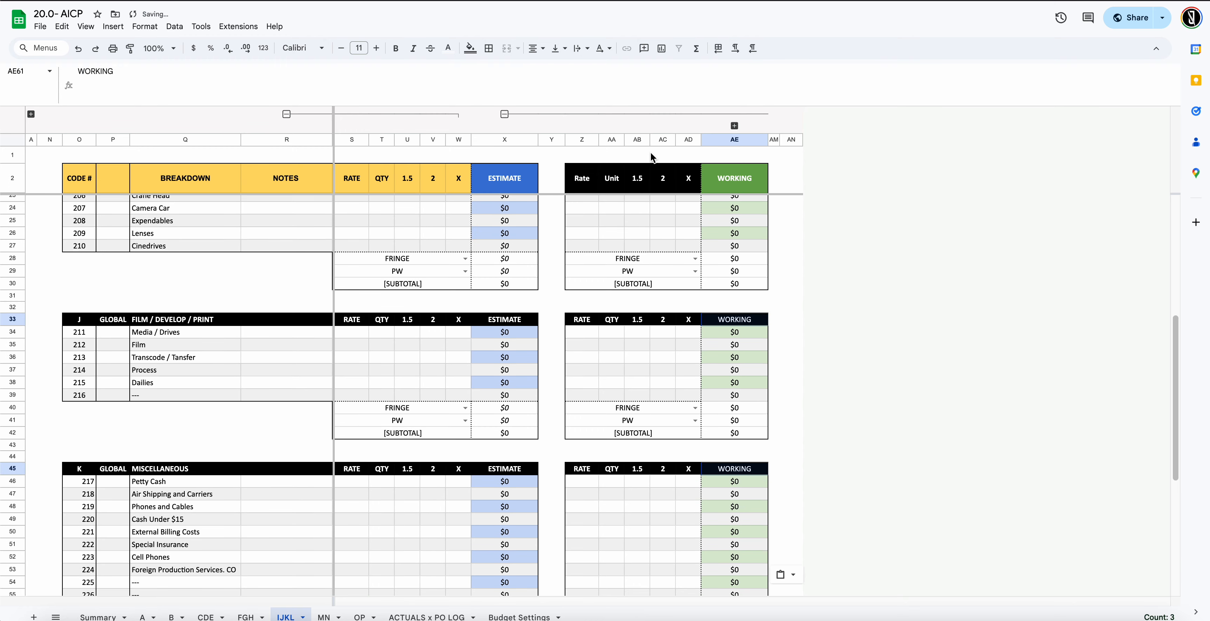
left_click(791, 395)
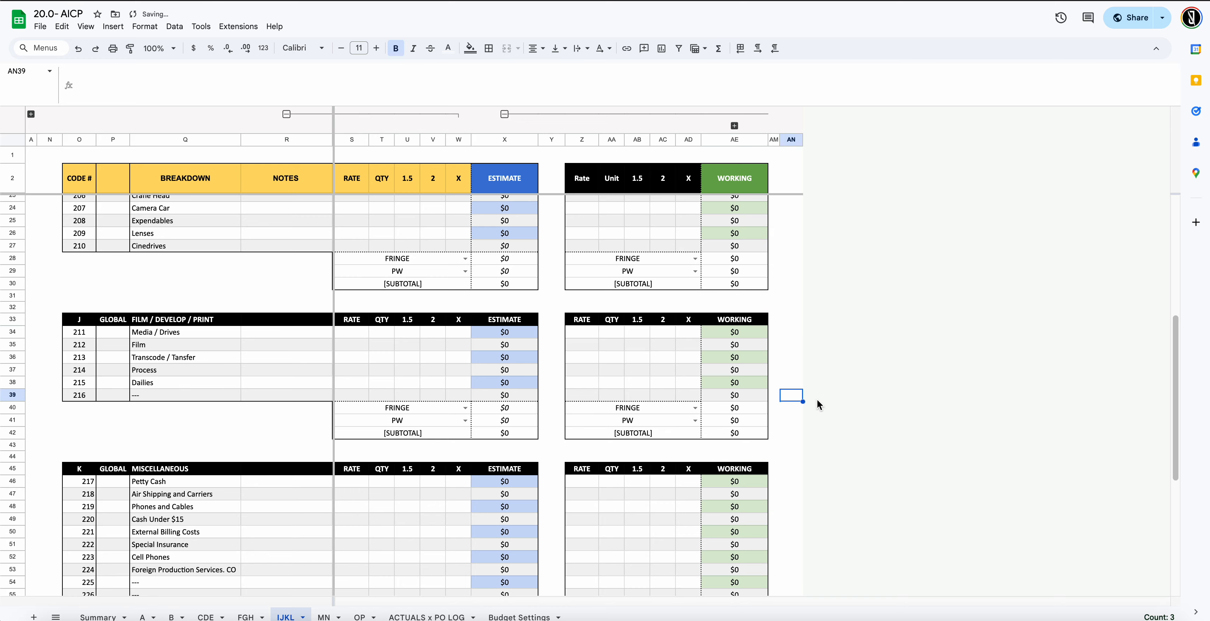
scroll(779, 411, "down", 5)
scroll(773, 436, "up", 5)
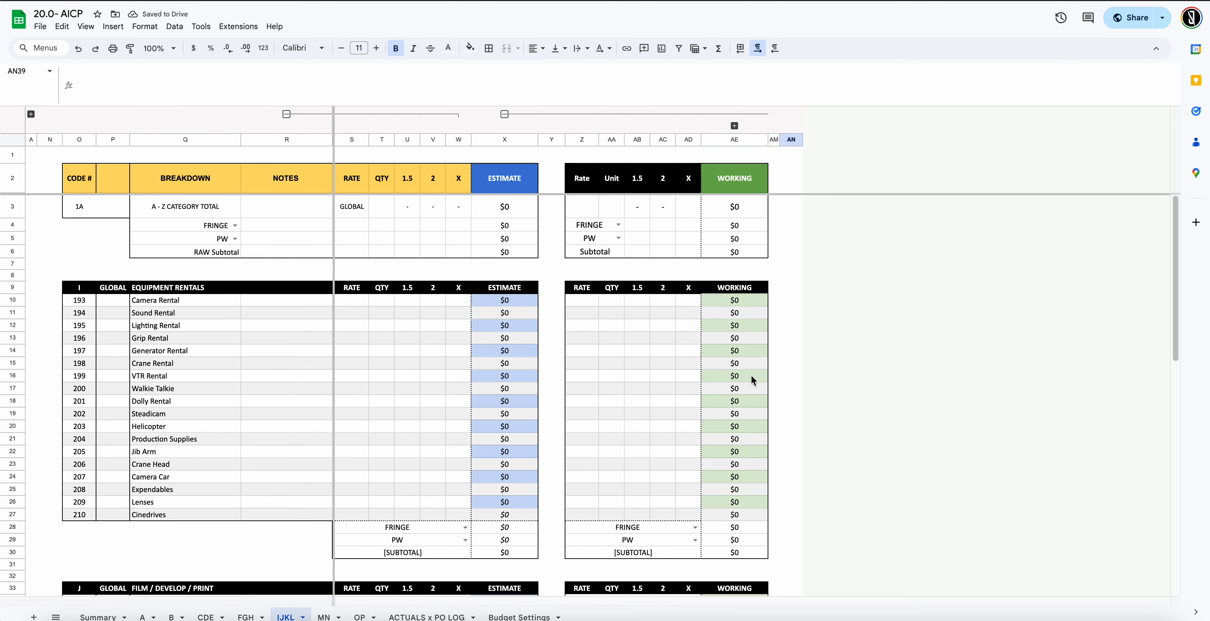
left_click(734, 344)
scroll(433, 368, "down", 5)
On the MN sheet, make the AE9 array formula return "WORKING" for GLOBAL rows
left_click(325, 617)
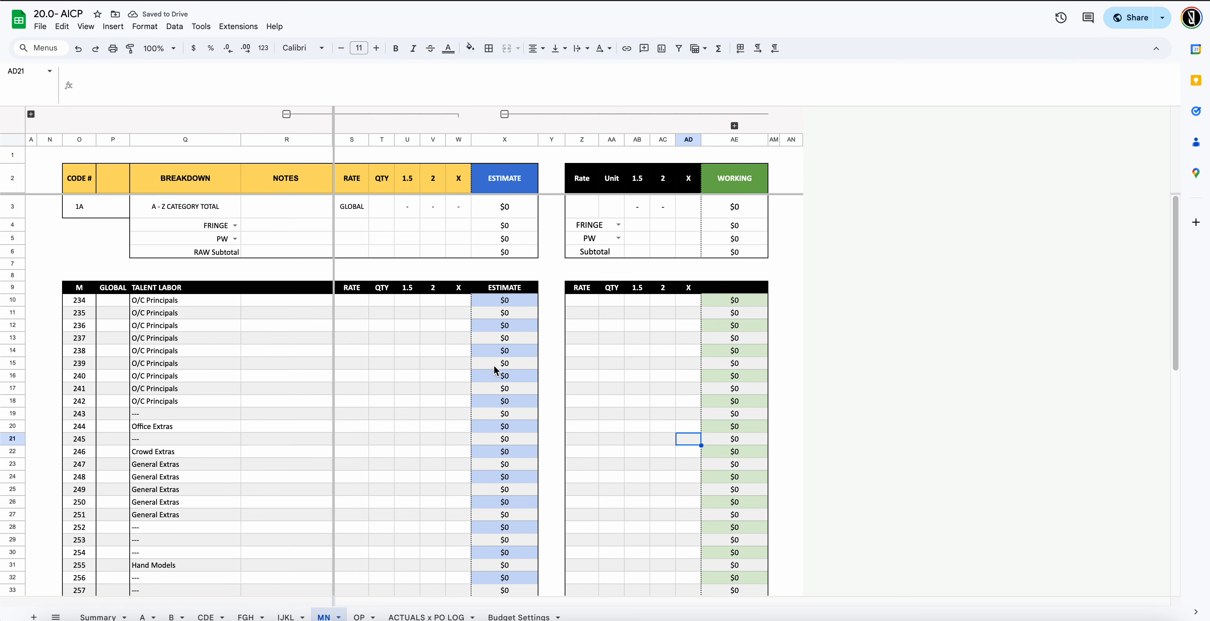
left_click(732, 290)
left_click(282, 72)
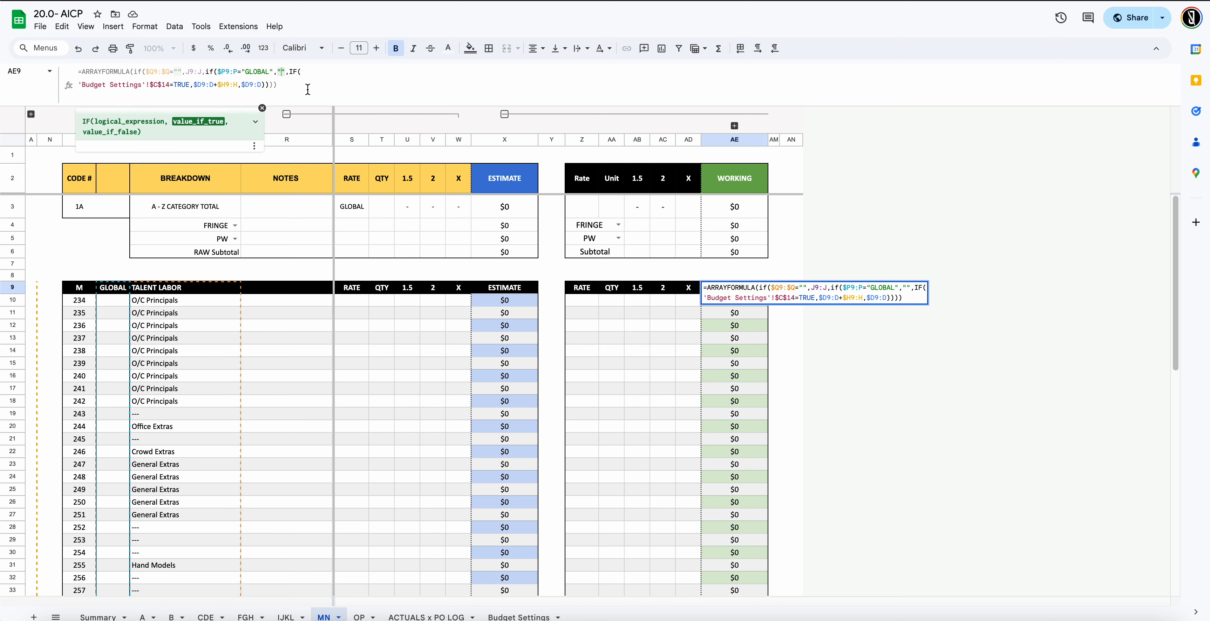
type("WORKIN")
type("G")
key("Return")
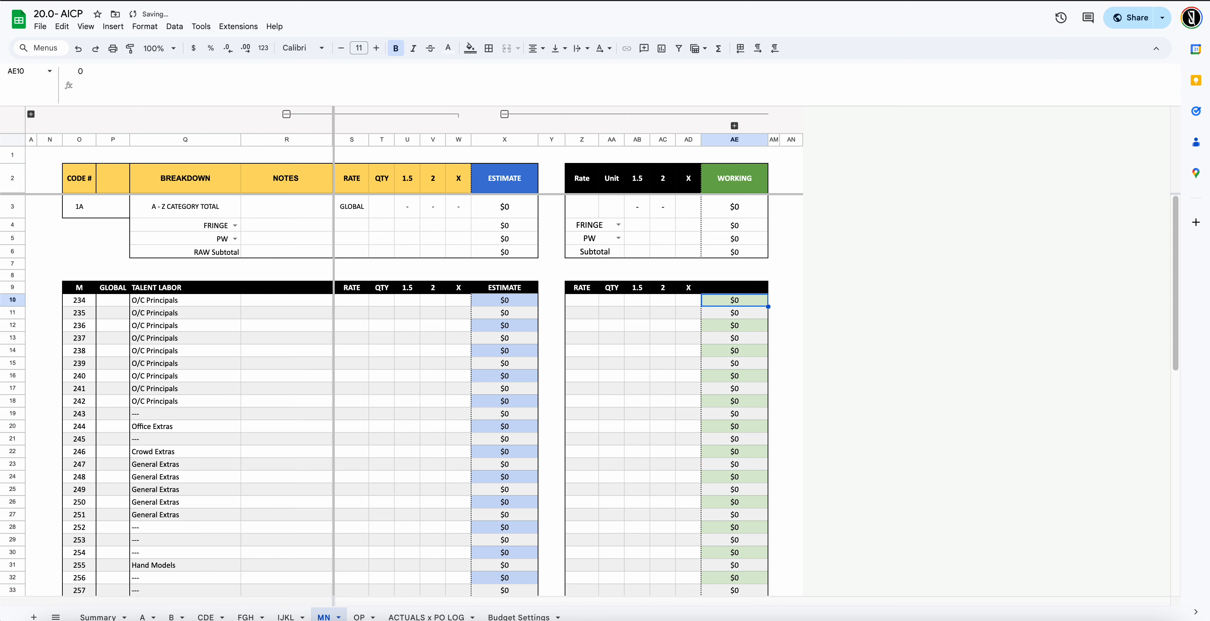
On the MN sheet, center and bold the WORKING headers in AE47 and AE58
scroll(640, 467, "down", 10)
left_click(751, 370)
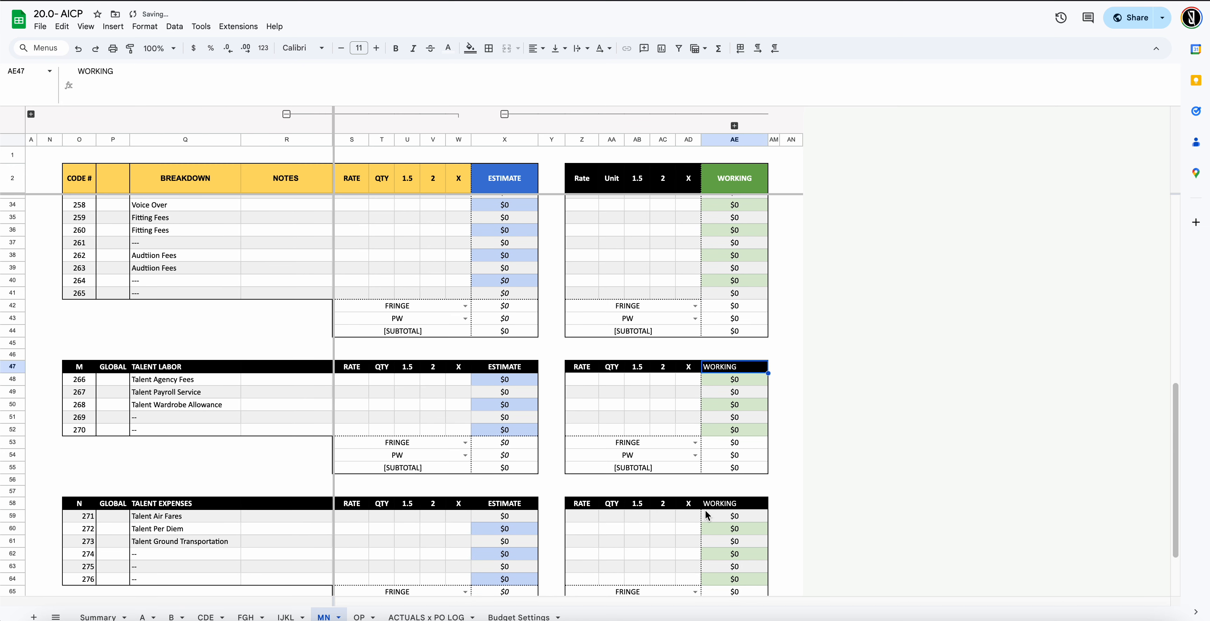
left_click(721, 504, "ctrl")
scroll(730, 466, "down", 2)
left_click(536, 48)
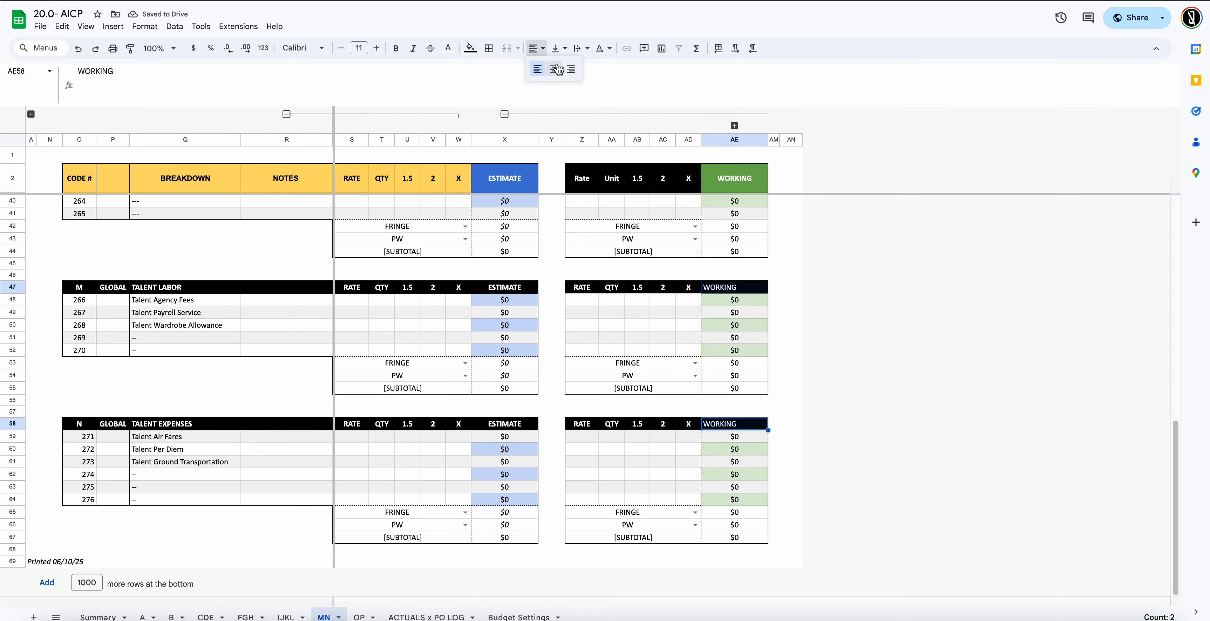
left_click(557, 70)
left_click(708, 324)
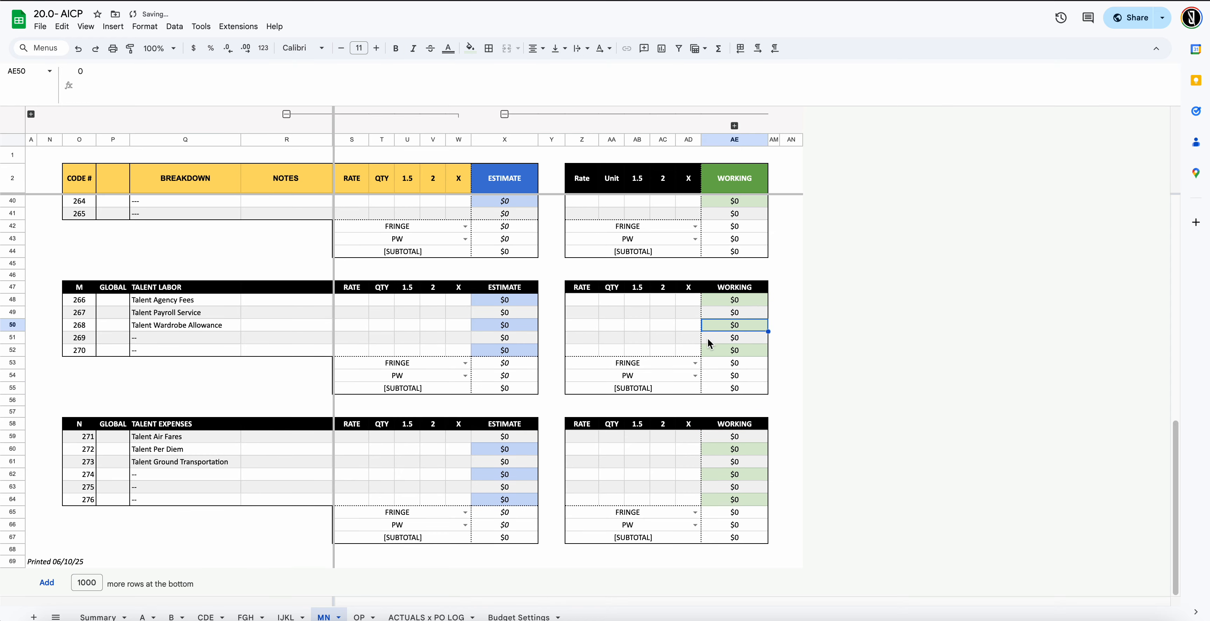
scroll(673, 349, "up", 10)
On the OP sheet, make the AE9 array formula return "WORKING" for GLOBAL rows, and center and bold the section P header in AE20
left_click(360, 617)
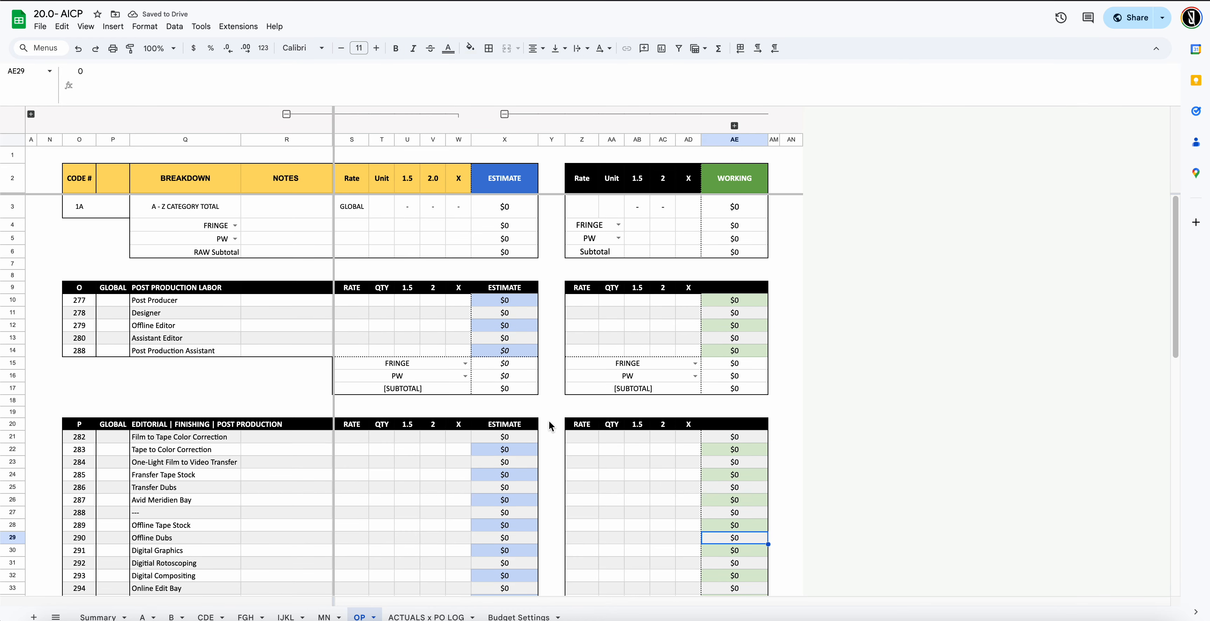
left_click(721, 288)
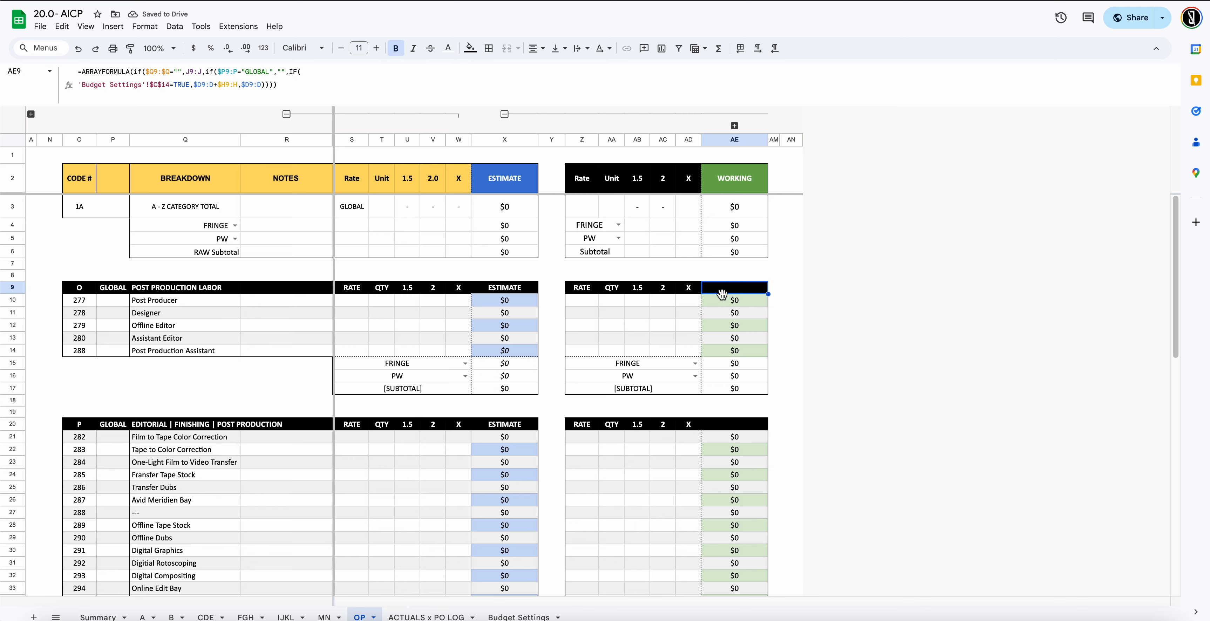
left_click(282, 72)
type("WORKING")
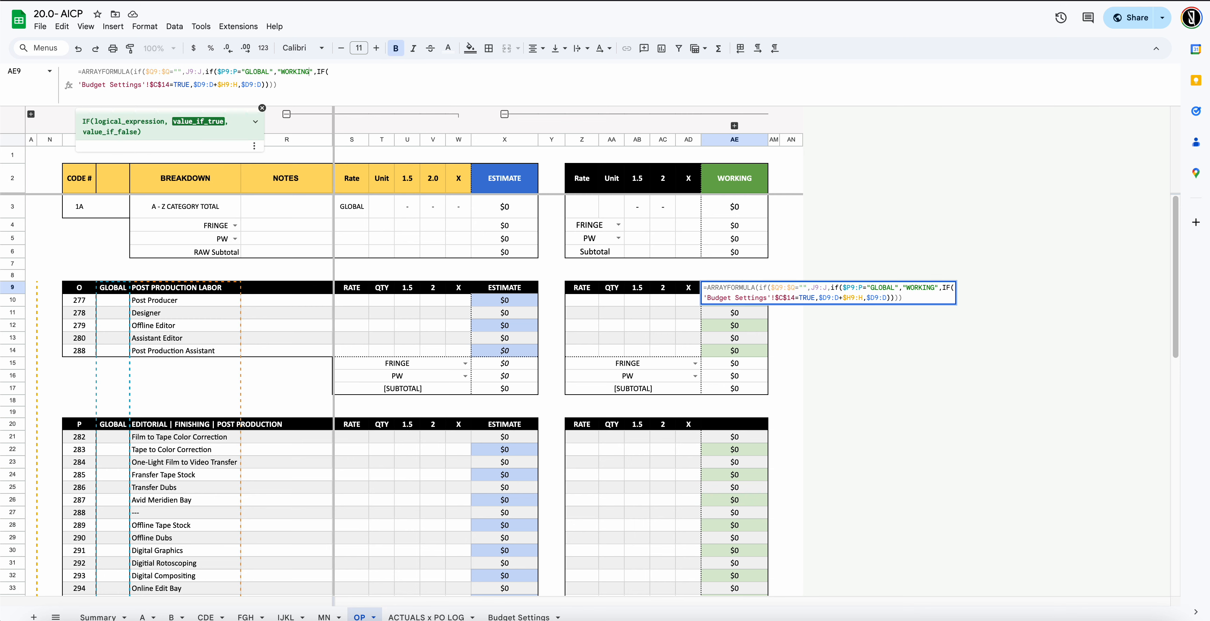
key("Return")
left_click(732, 424)
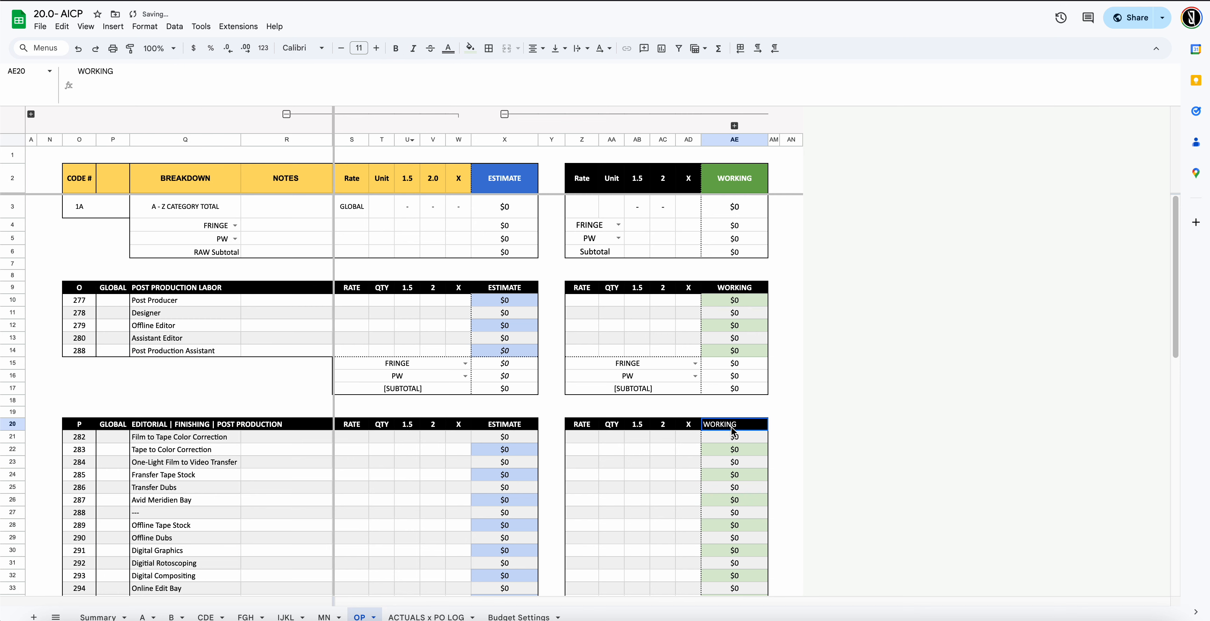
key("super+b")
Look through the remaining rows of the OP sheet and the ACTUALS x PO LOG sheet for further section headers
scroll(761, 488, "down", 10)
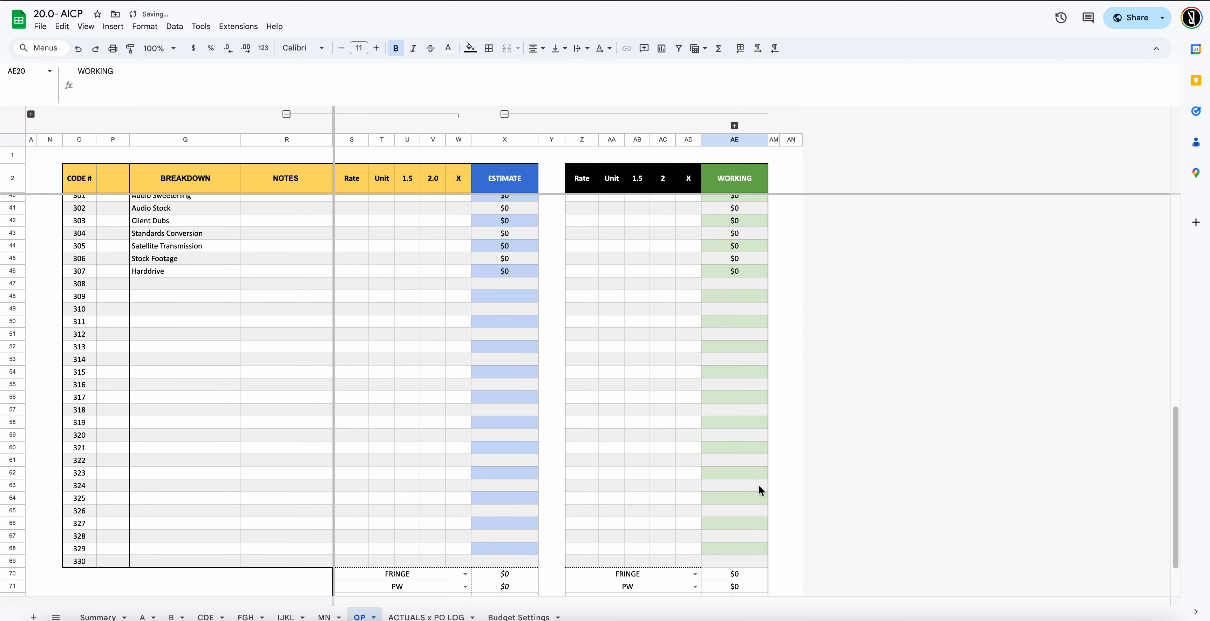
scroll(759, 486, "down", 2)
scroll(761, 484, "up", 5)
left_click(761, 483)
scroll(489, 409, "down", 5)
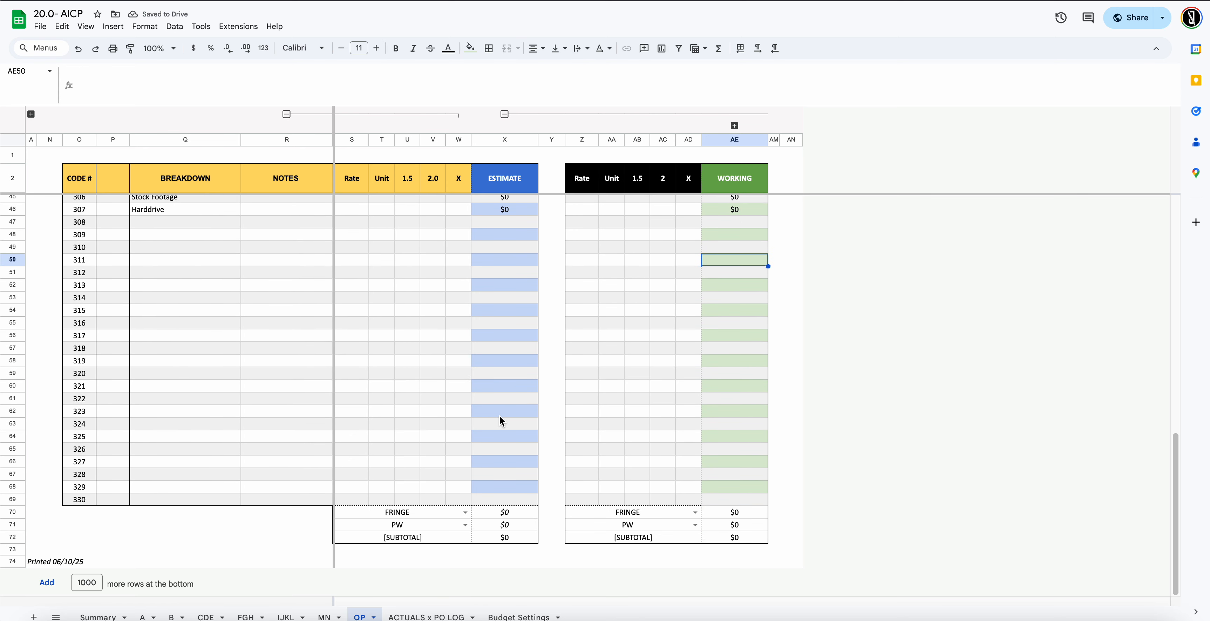
scroll(573, 438, "up", 12)
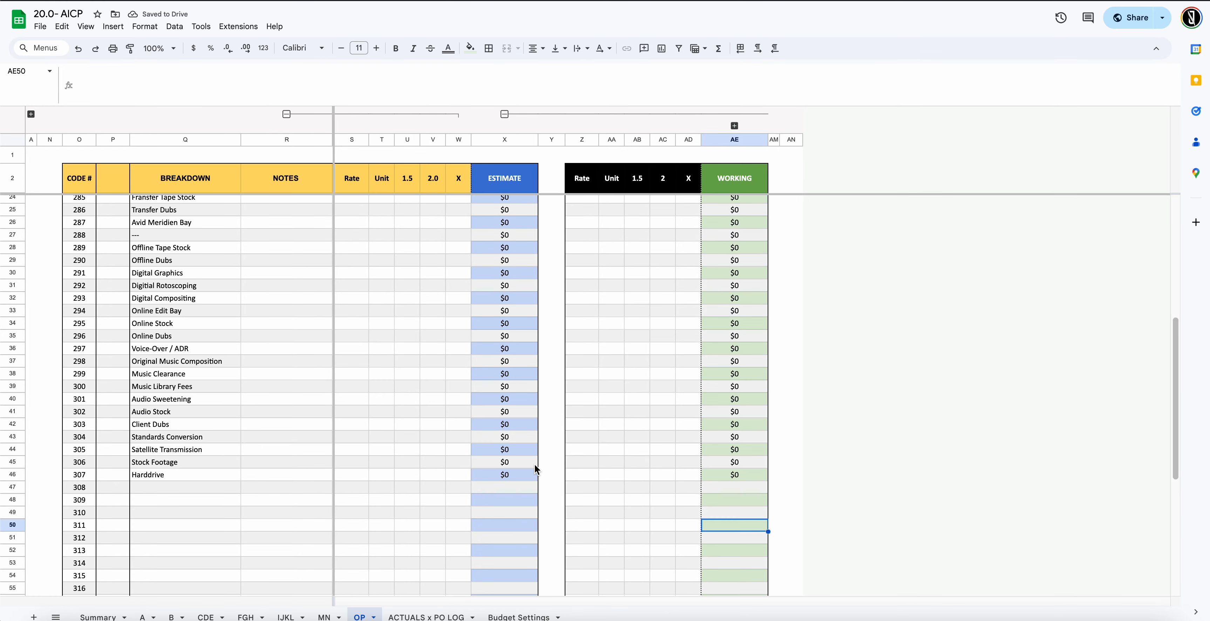
scroll(437, 536, "down", 10)
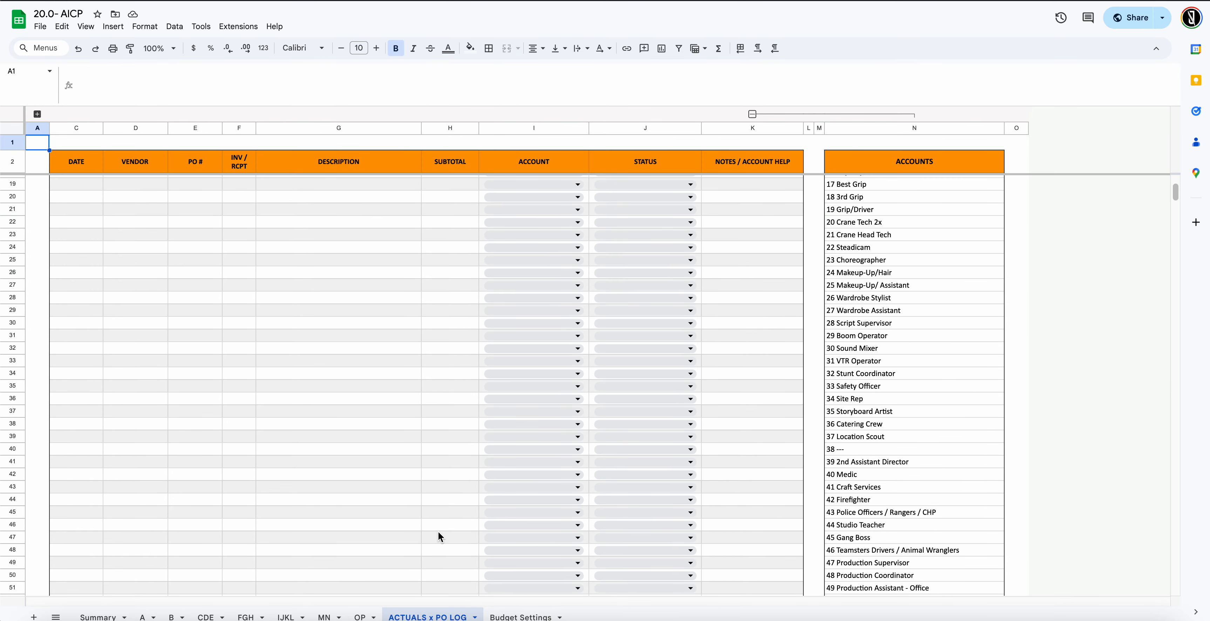
Copy the formatting of O2:Q3 on sheet A onto the same range of sheet B
left_click(143, 617)
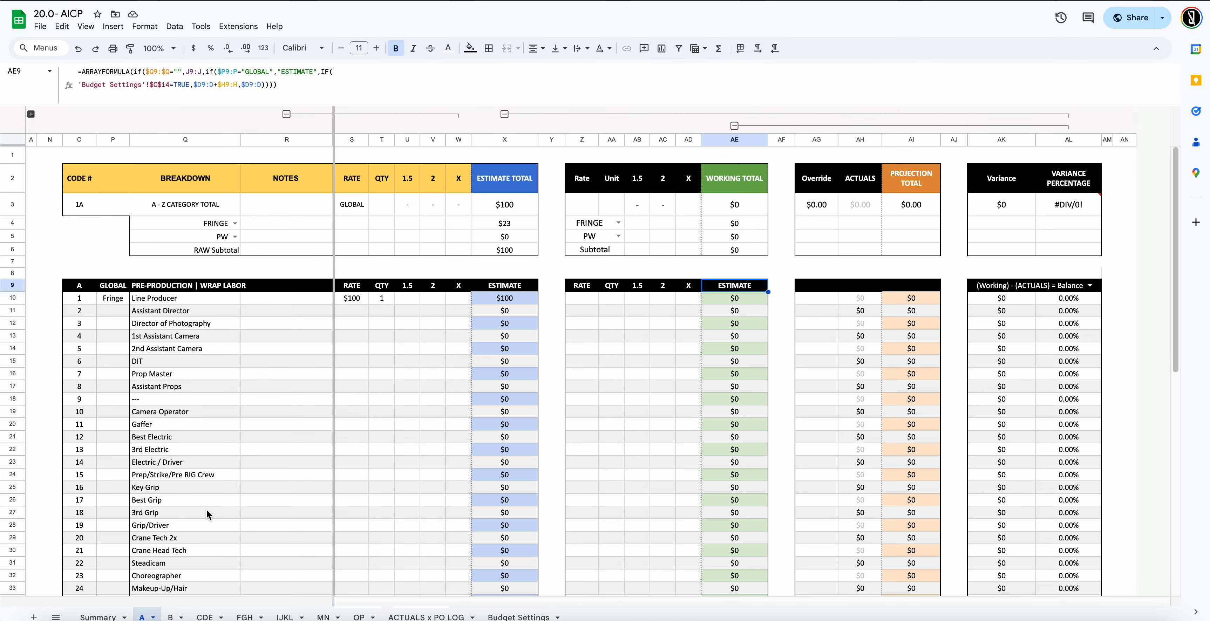
left_click_drag(108, 170, 237, 208)
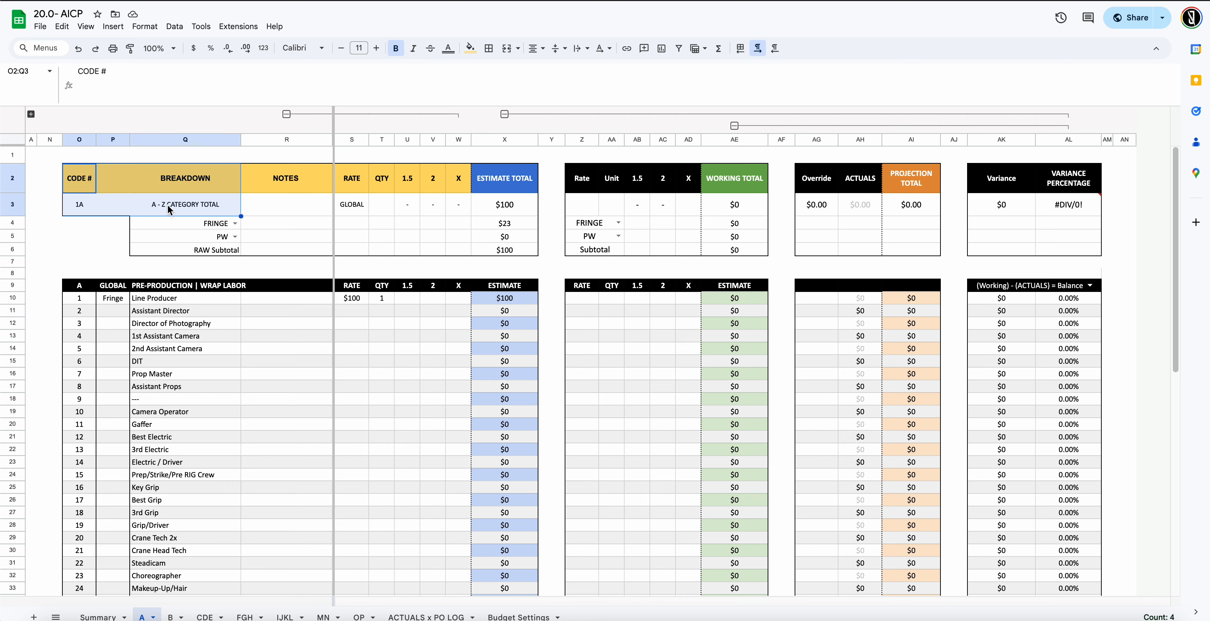
left_click(130, 48)
left_click(178, 615)
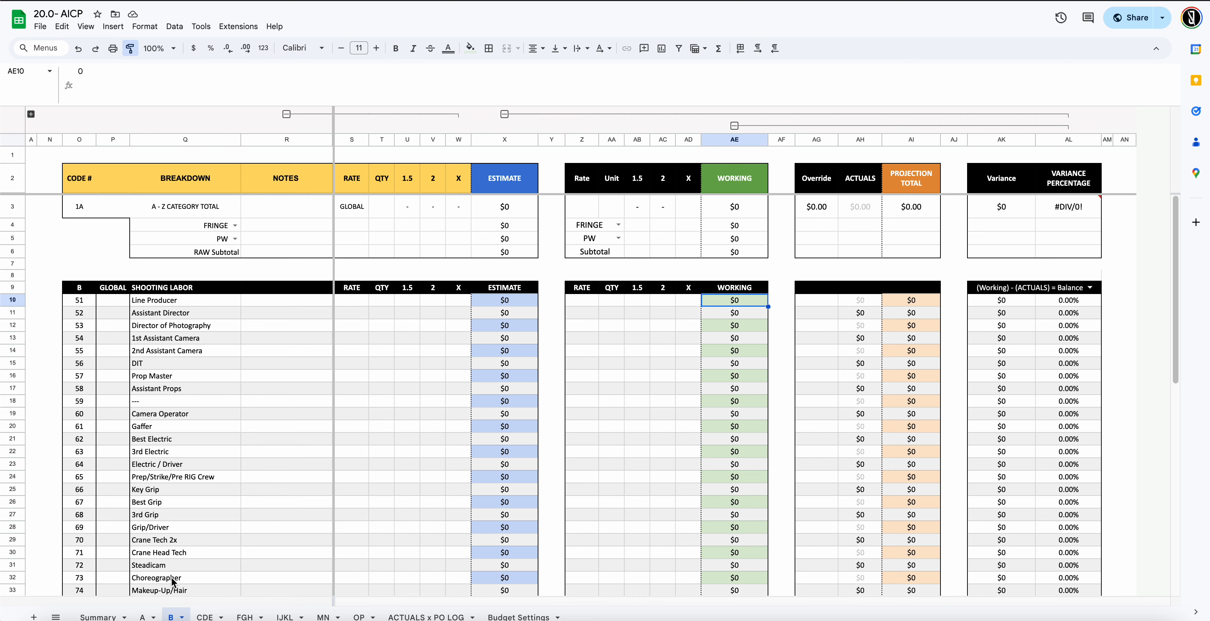
left_click_drag(80, 178, 241, 218)
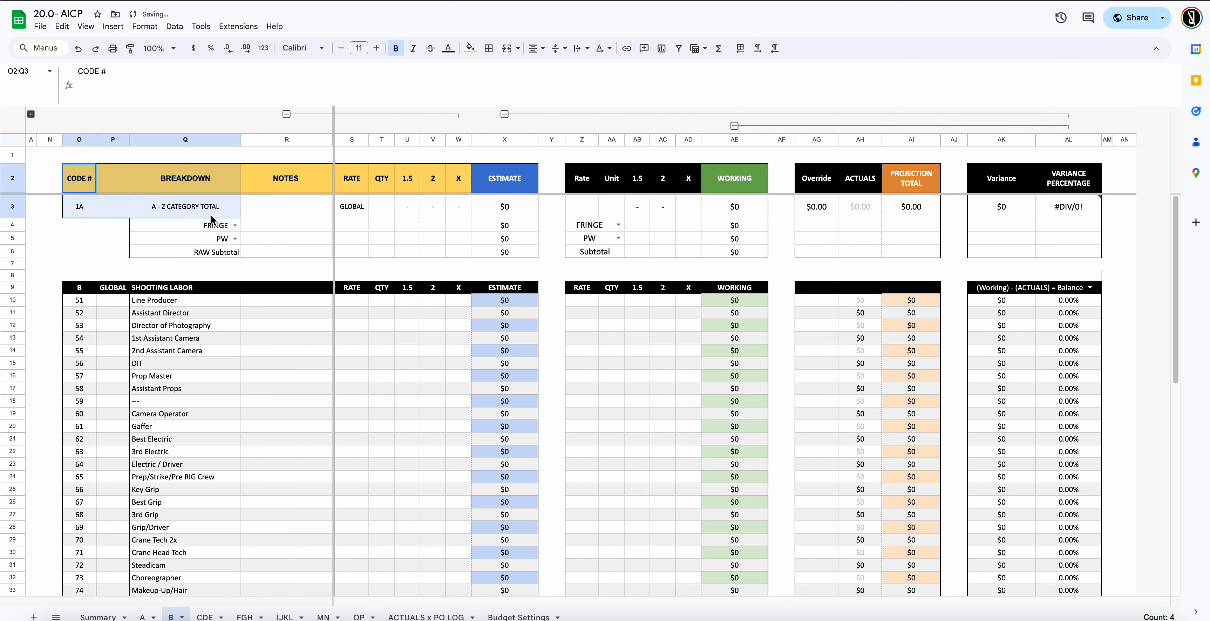
Carry the O2:Q3 formatting from sheet B over to the same range on the CDE and FGH sheets
left_click(130, 48)
left_click(205, 616)
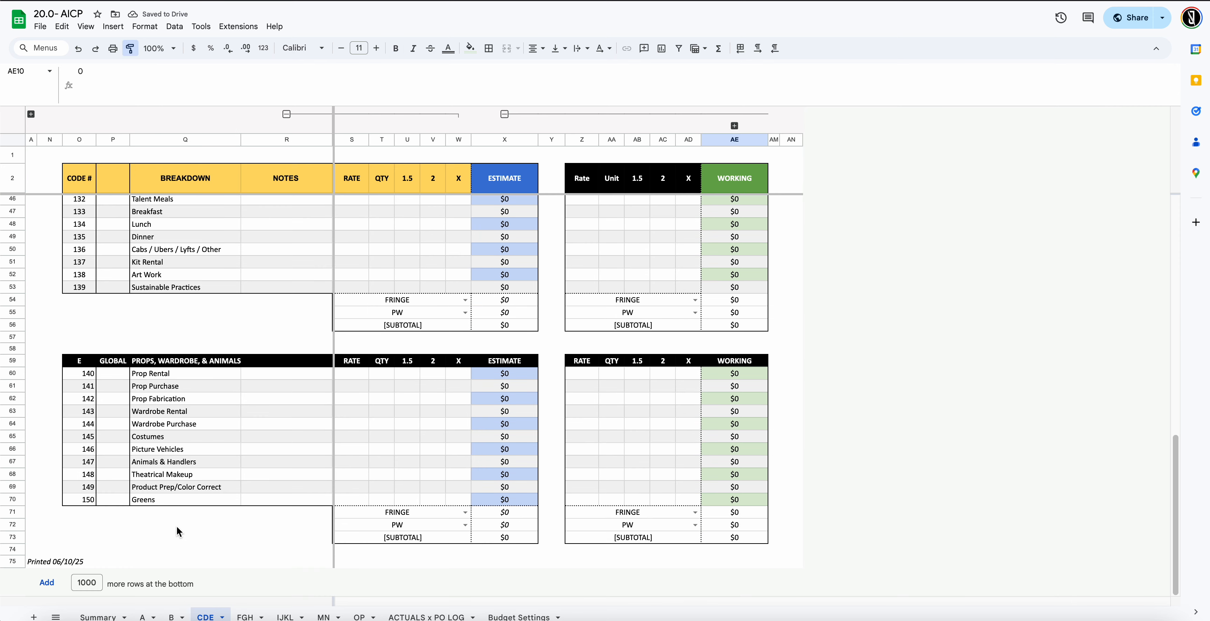
scroll(127, 265, "up", 10)
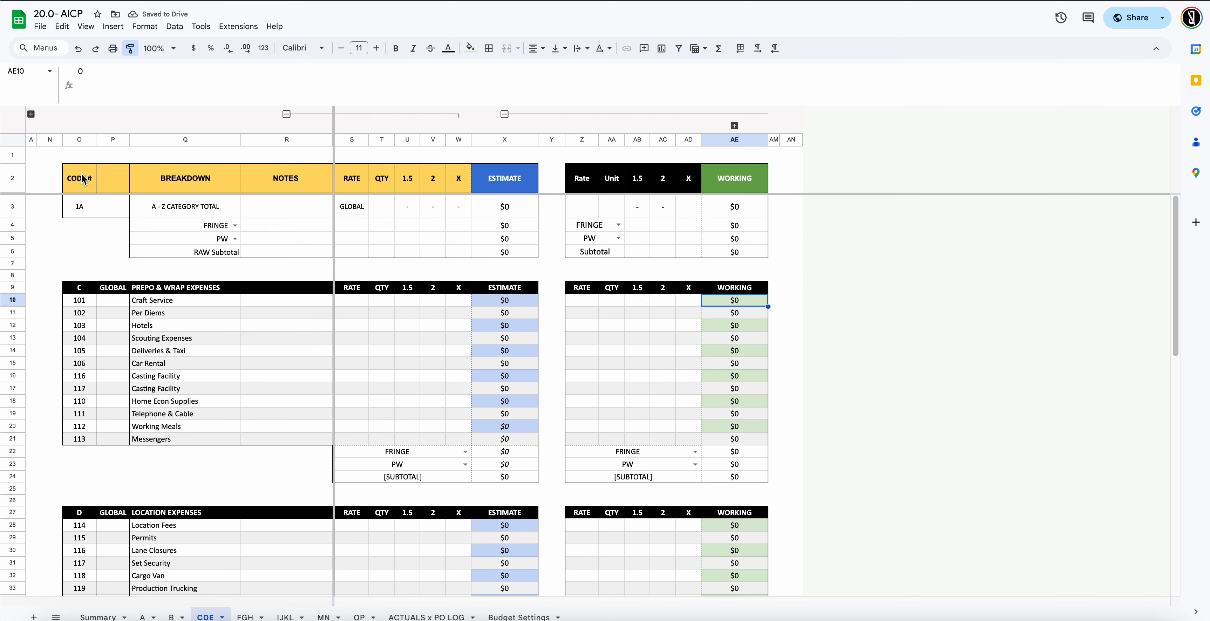
left_click(85, 181)
left_click(130, 48)
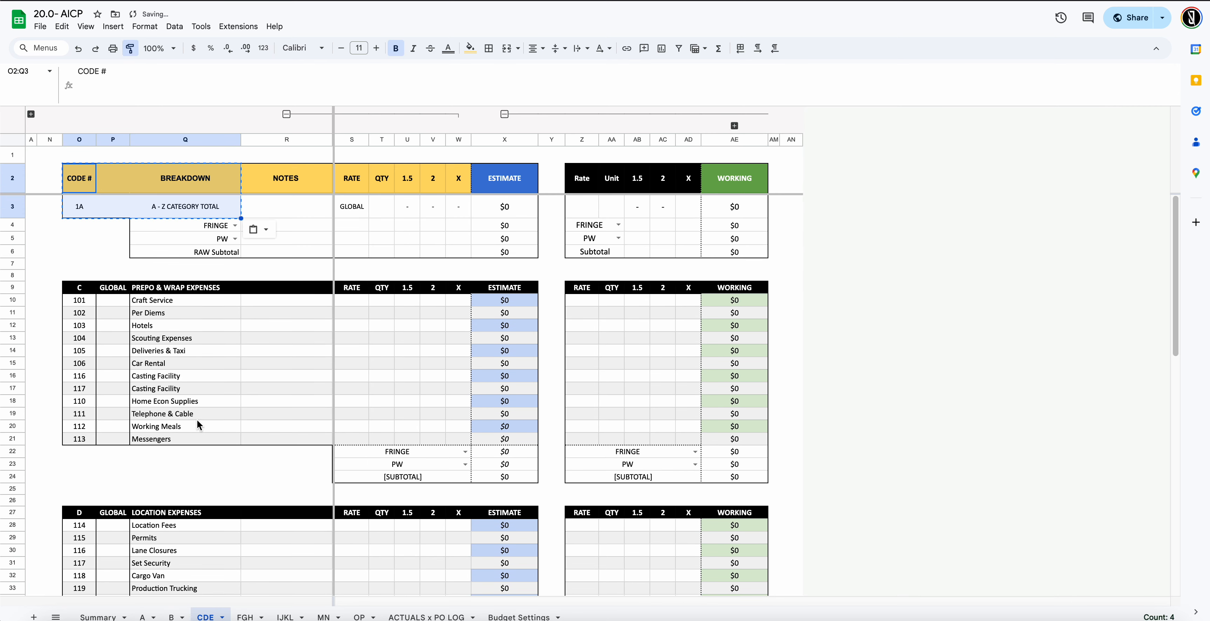
left_click(245, 617)
scroll(150, 316, "up", 5)
left_click(85, 182)
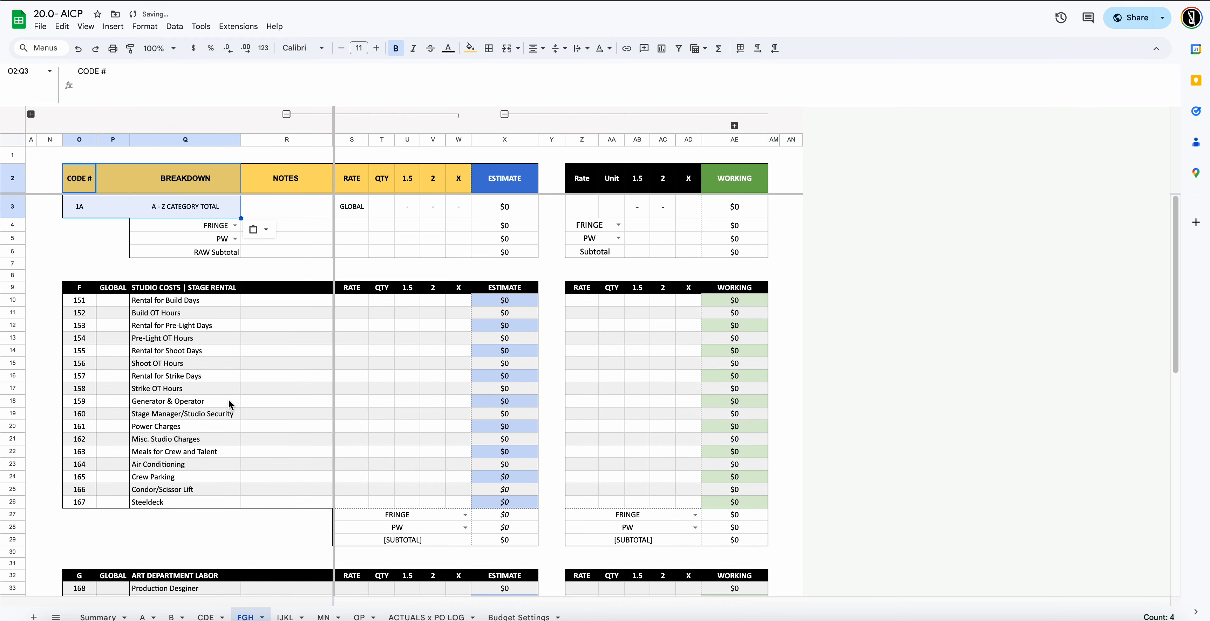
Apply the O2:Q3 formatting from the FGH sheet to the same range on the IJKL and MN sheets
left_click(130, 48)
left_click(285, 617)
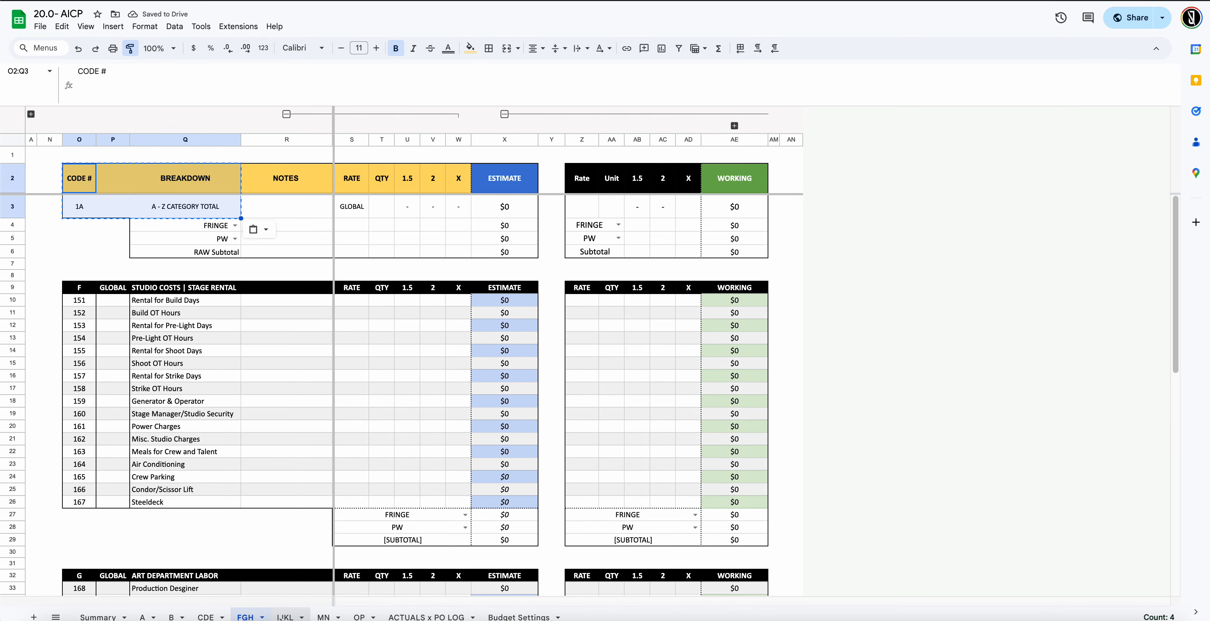
scroll(170, 367, "up", 5)
left_click(86, 182)
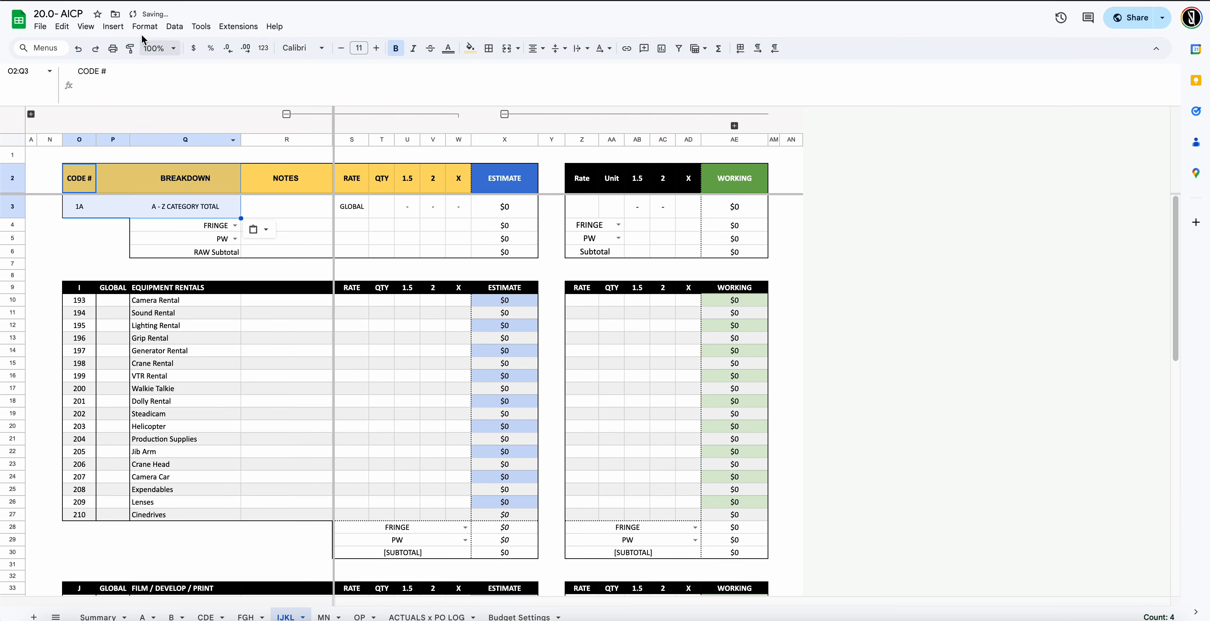
left_click(324, 616)
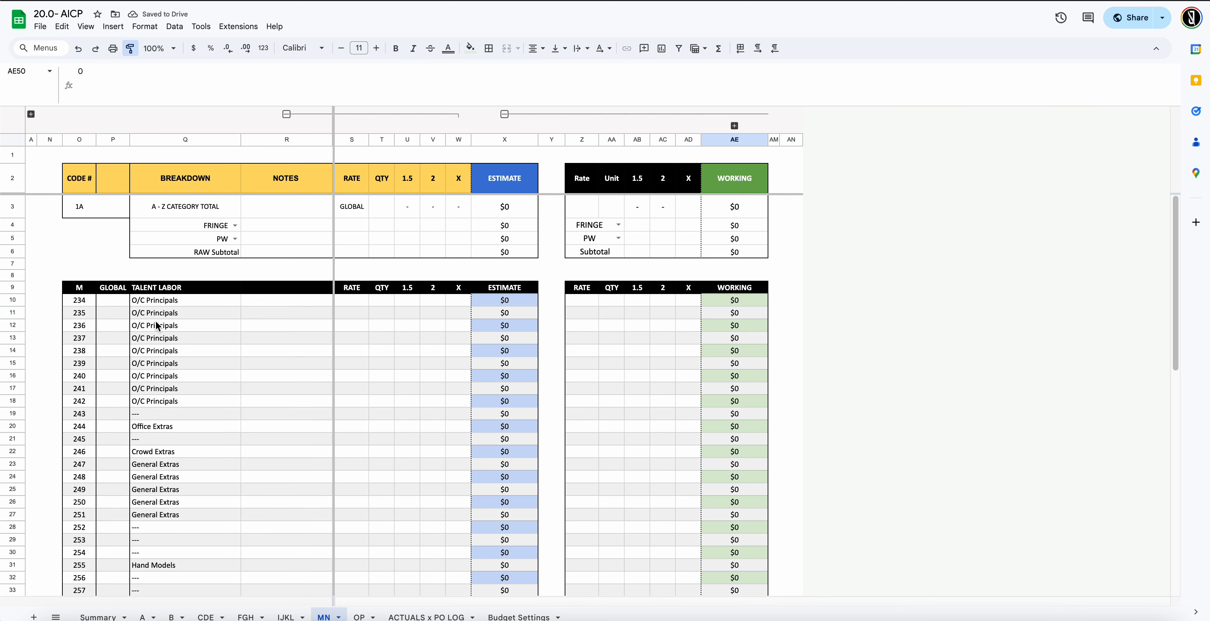
left_click(86, 180)
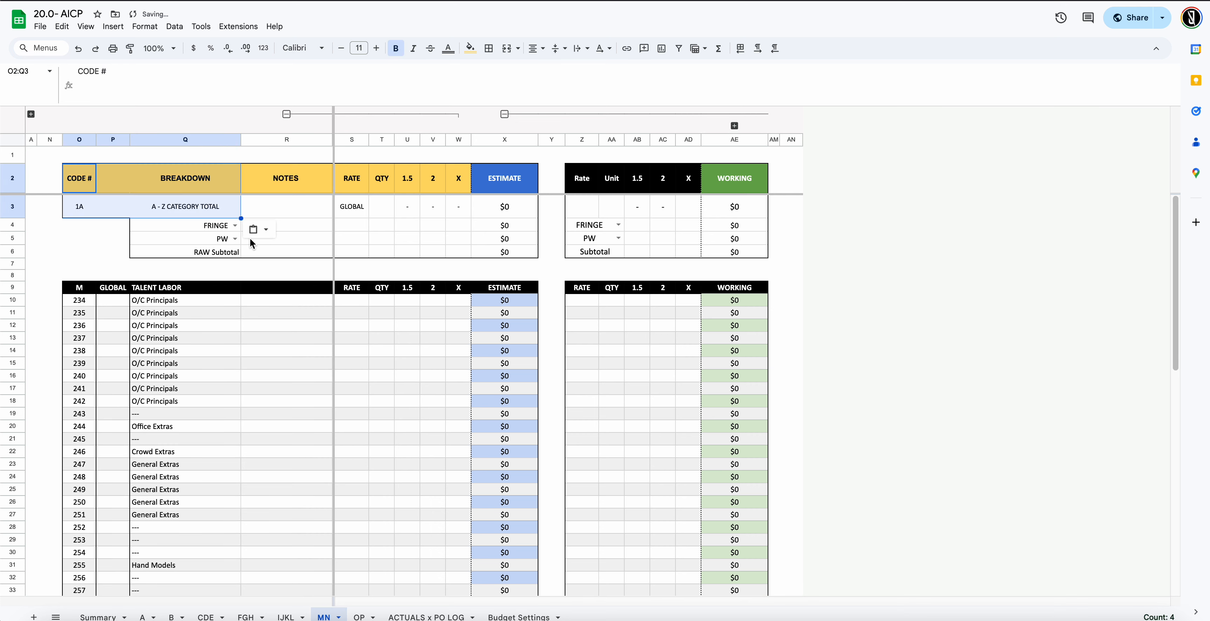
Apply the O2:Q3 formatting from the MN sheet to the same range on the OP sheet
left_click(130, 48)
left_click(359, 617)
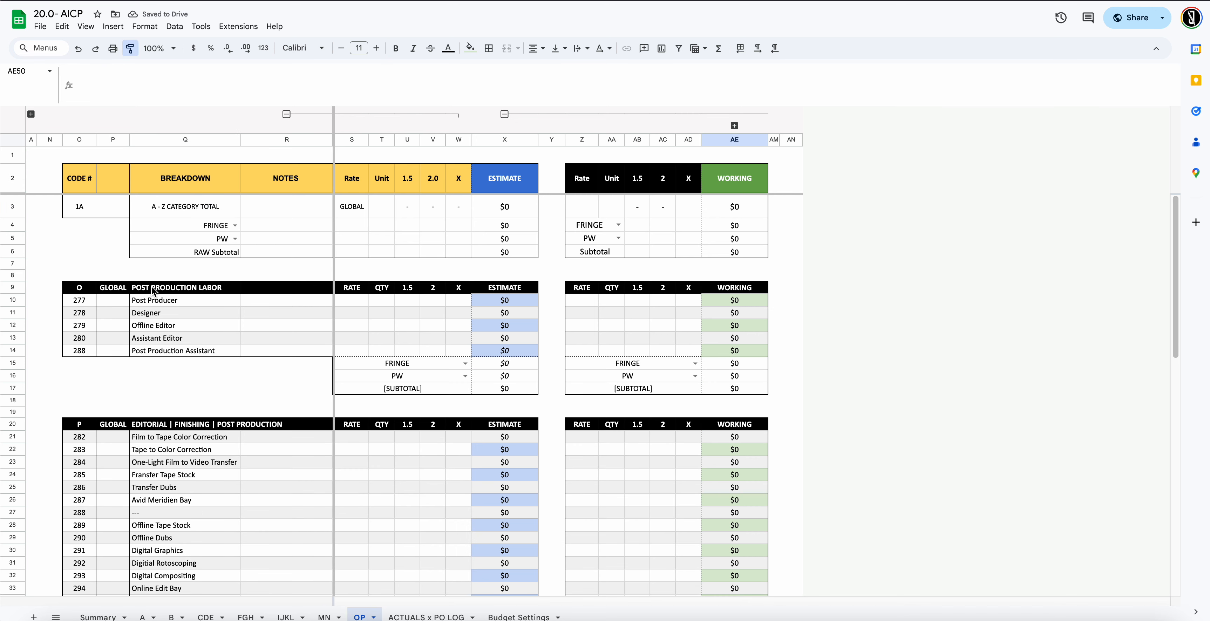
left_click(83, 183)
left_click(225, 257)
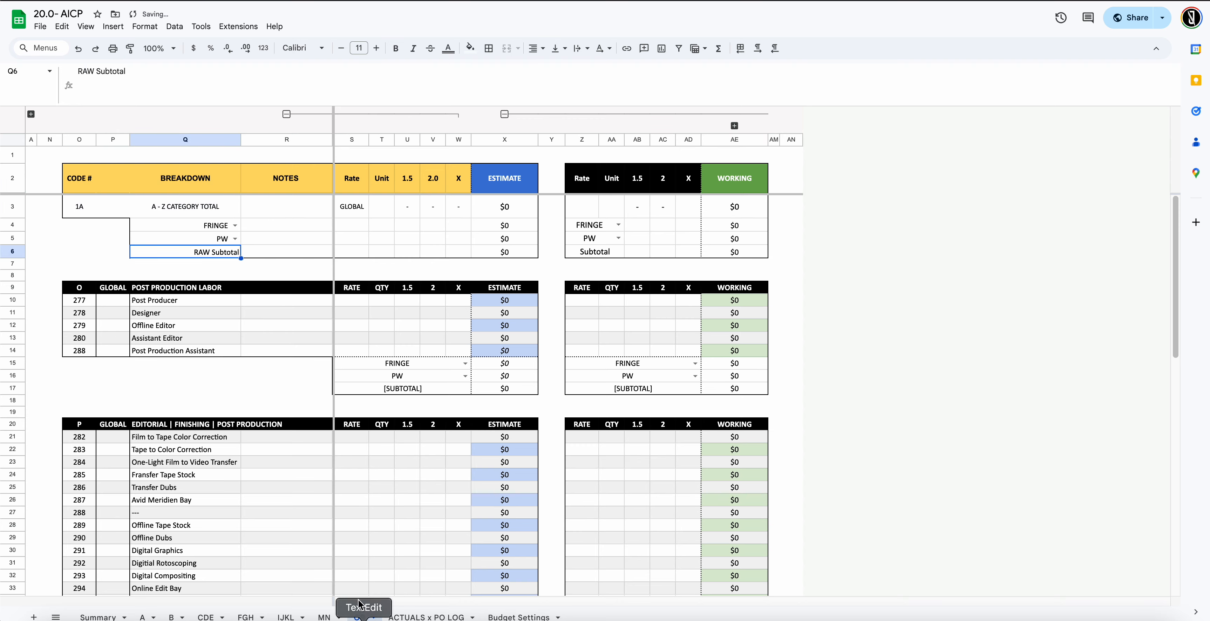
On sheet A, shorten the category total label in Q3 to "A -CATEGORY TOTAL"
left_click(143, 618)
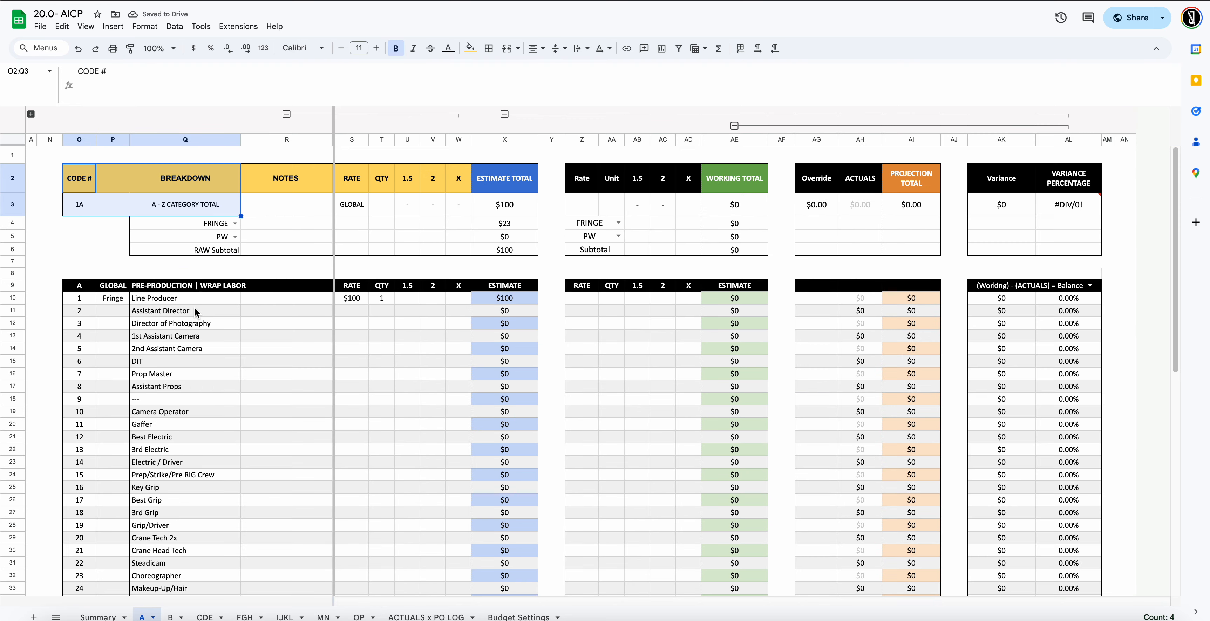
left_click(165, 216)
scroll(119, 321, "down", 10)
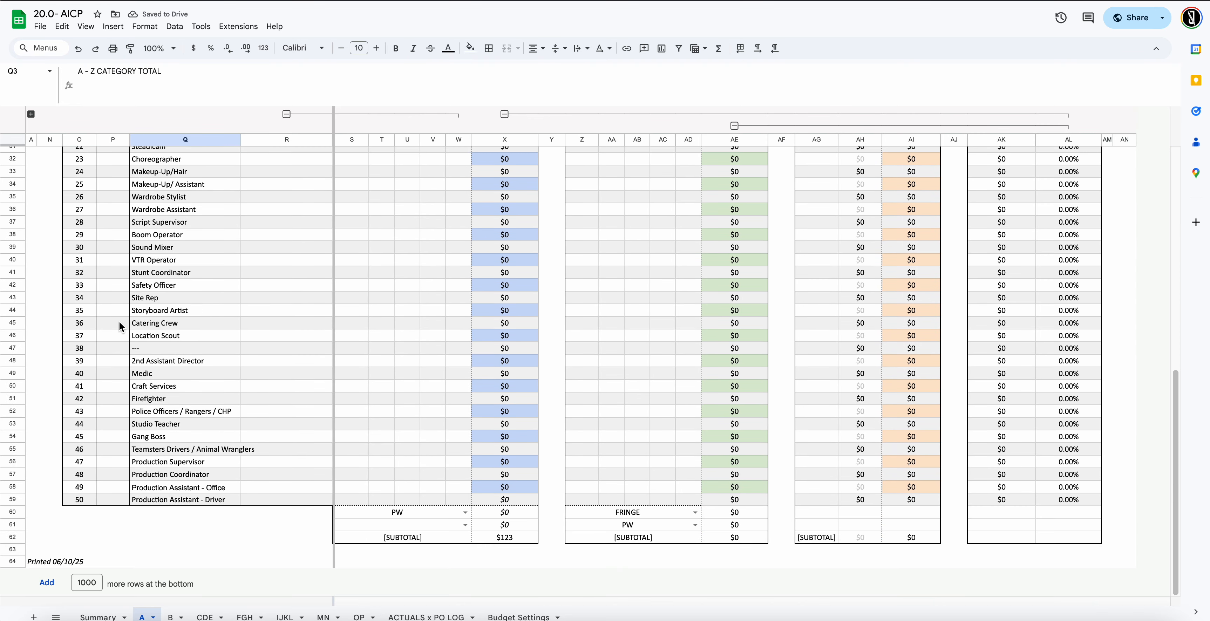
scroll(119, 321, "up", 10)
double_click(165, 208)
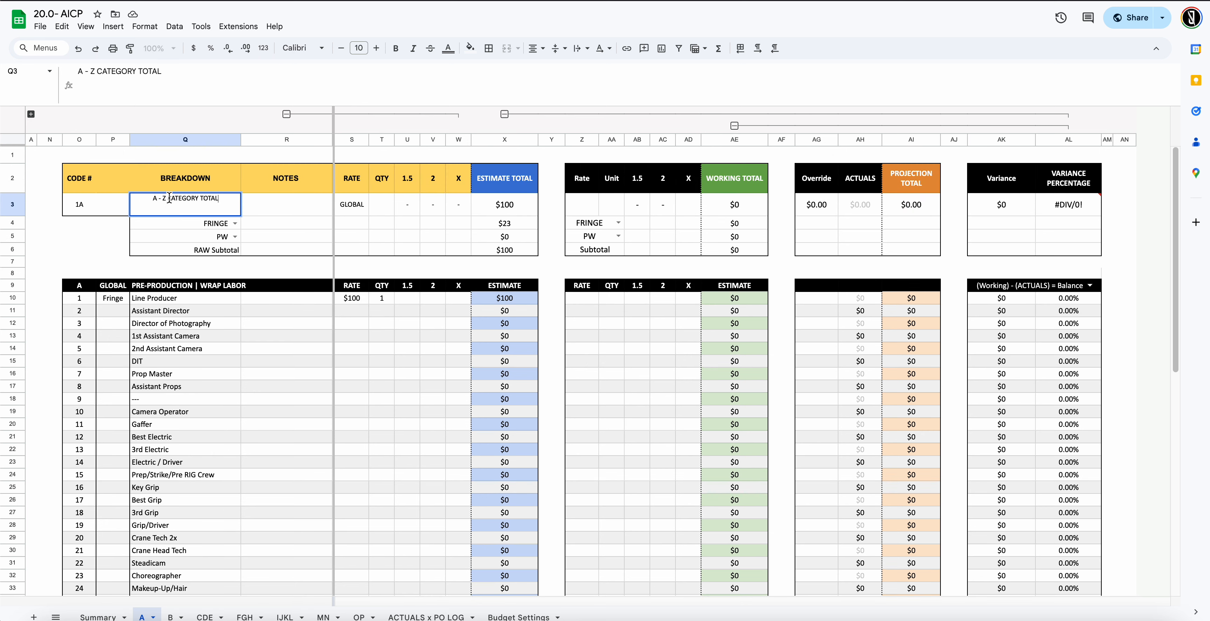
left_click(167, 199)
key("BackSpace")
key("BackSpace")
key("BackSpace")
key("Return")
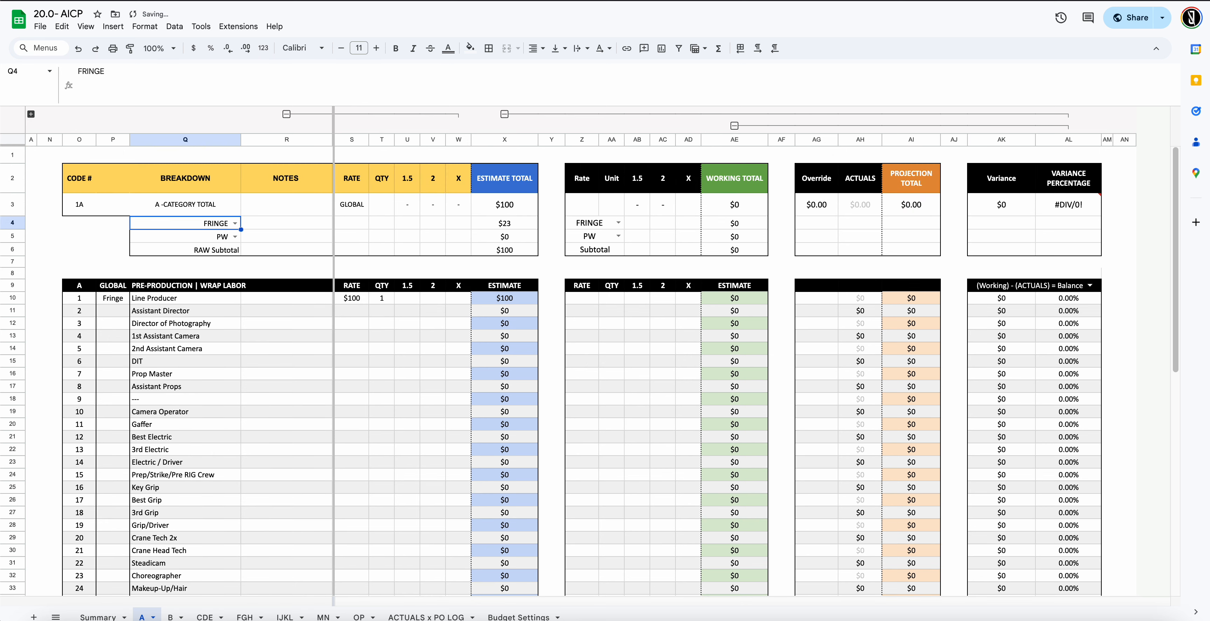
key("Up")
type("A")
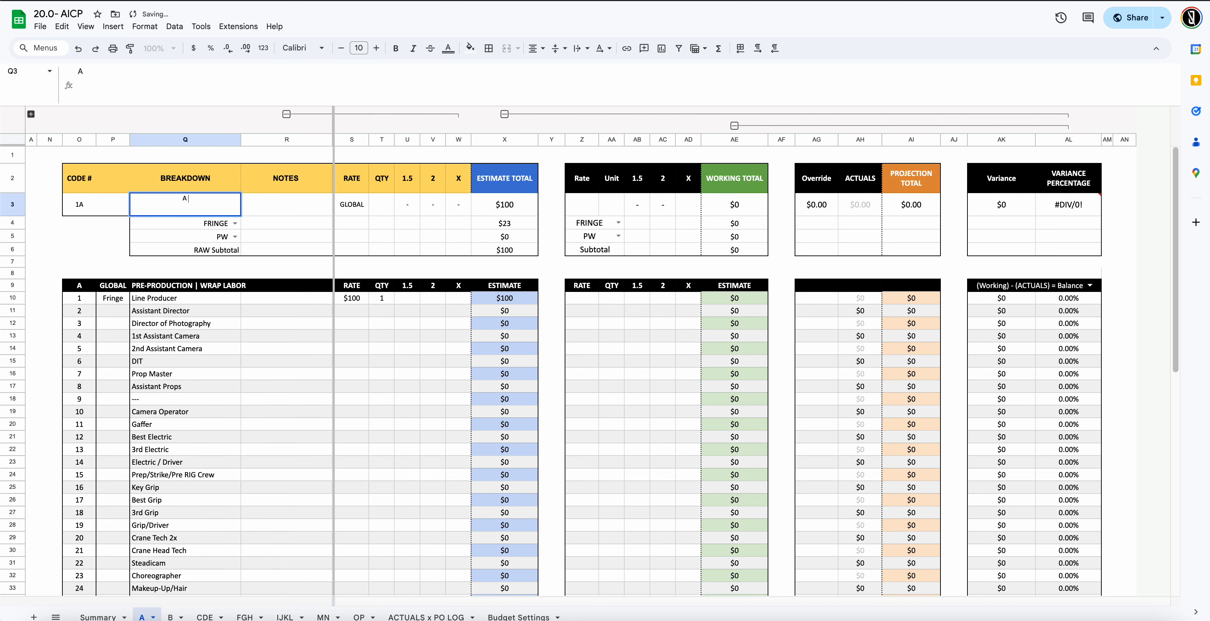
key("Escape")
Remove the leftover hyphen from Q3 on sheet A so the label reads "A CATEGORY TOTAL"
double_click(163, 203)
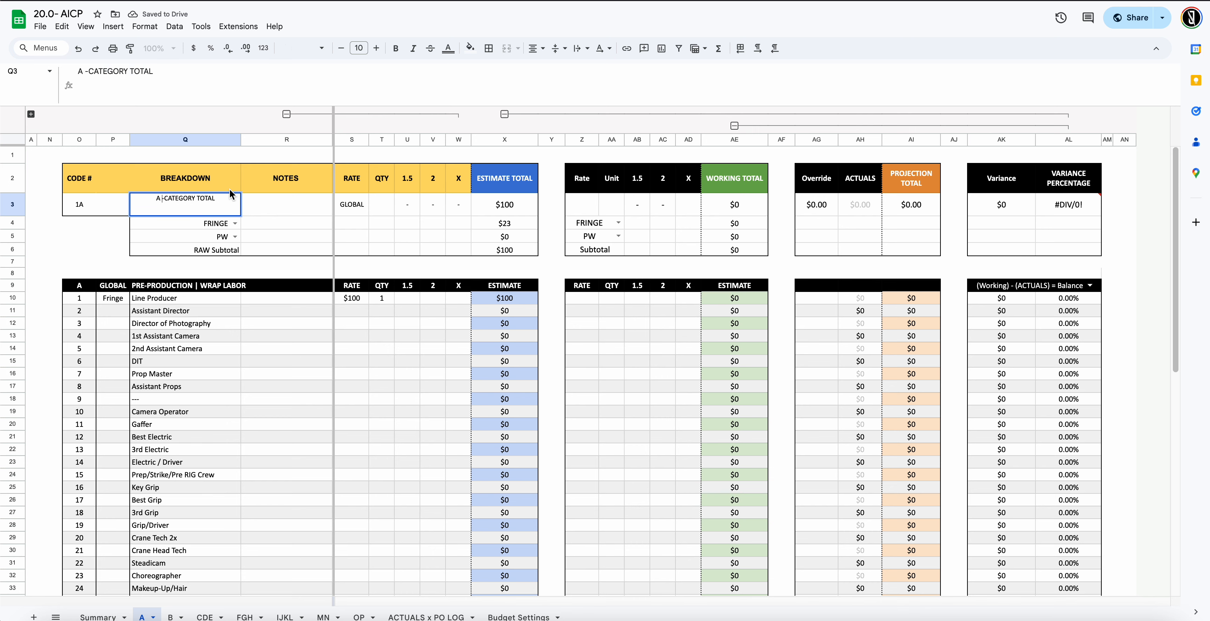
key("BackSpace")
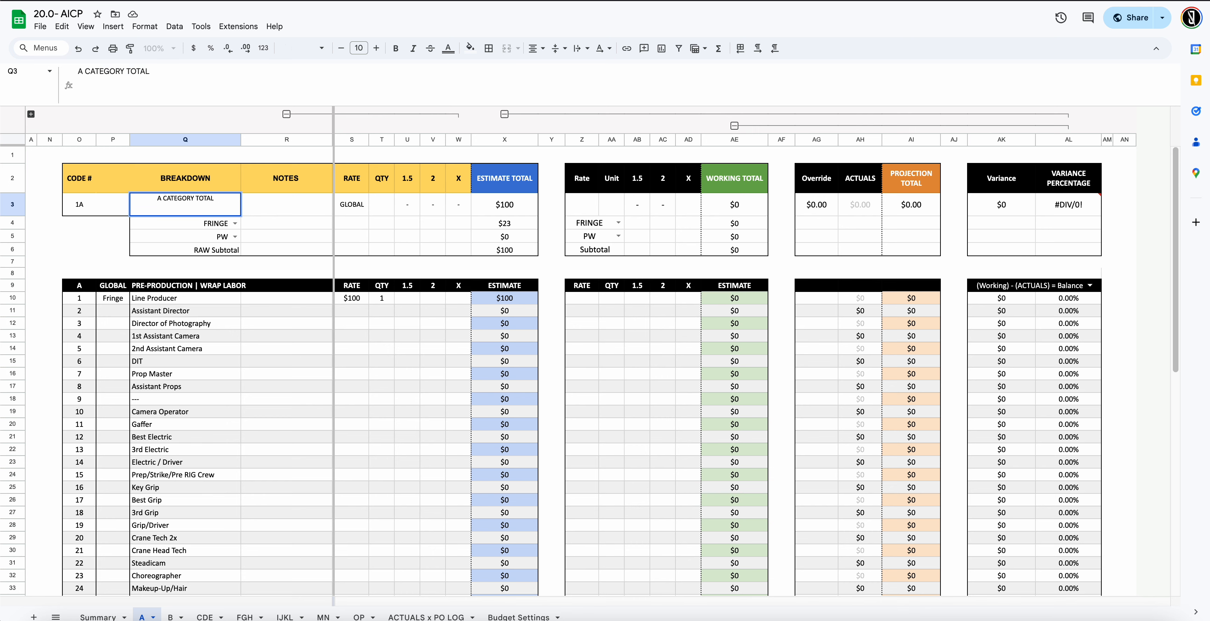
key("Return")
scroll(260, 362, "down", 5)
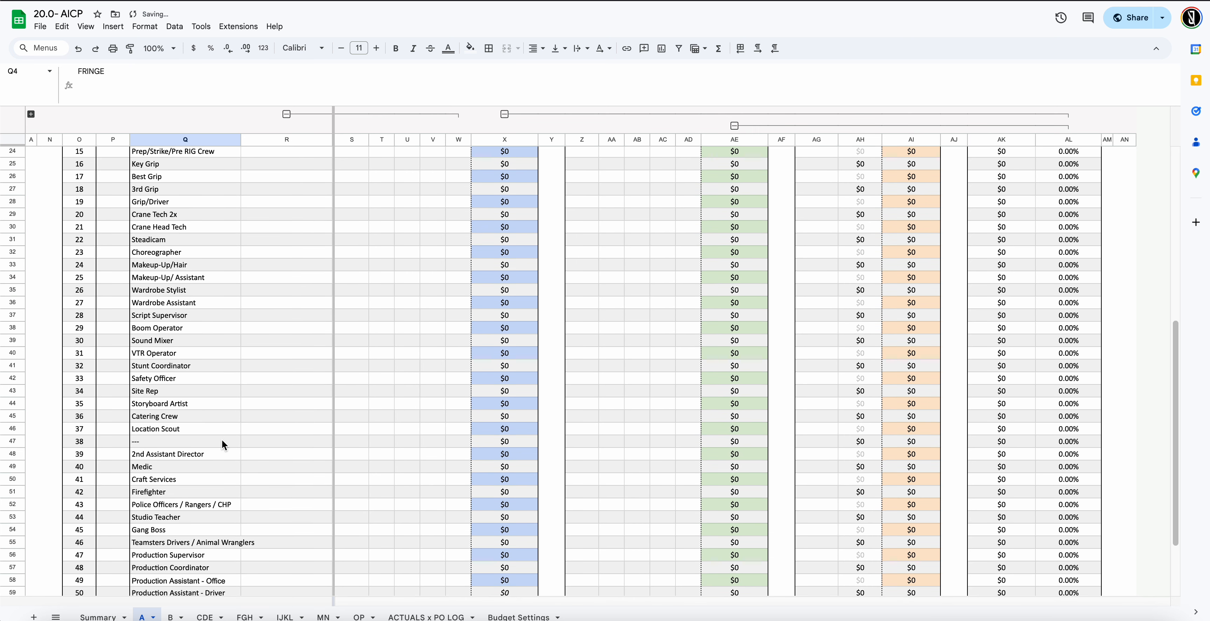
On sheet B, change the category total label in Q3 to "B CATEGORY TOTAL"
left_click(172, 617)
scroll(218, 372, "down", 9)
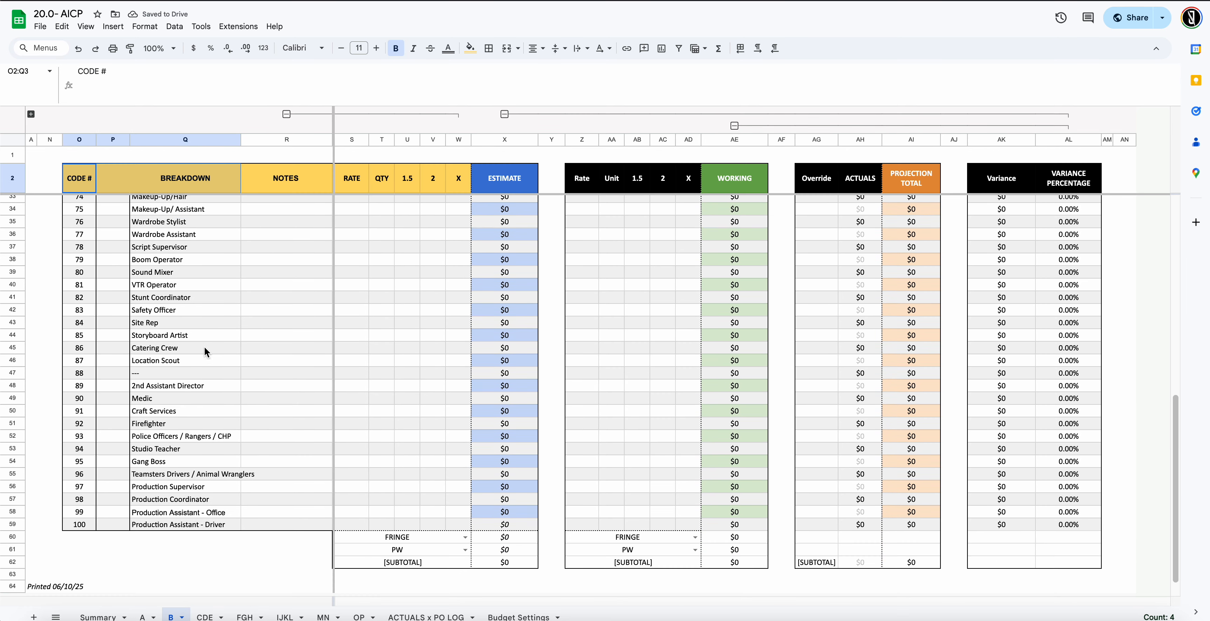
scroll(204, 347, "up", 9)
double_click(169, 200)
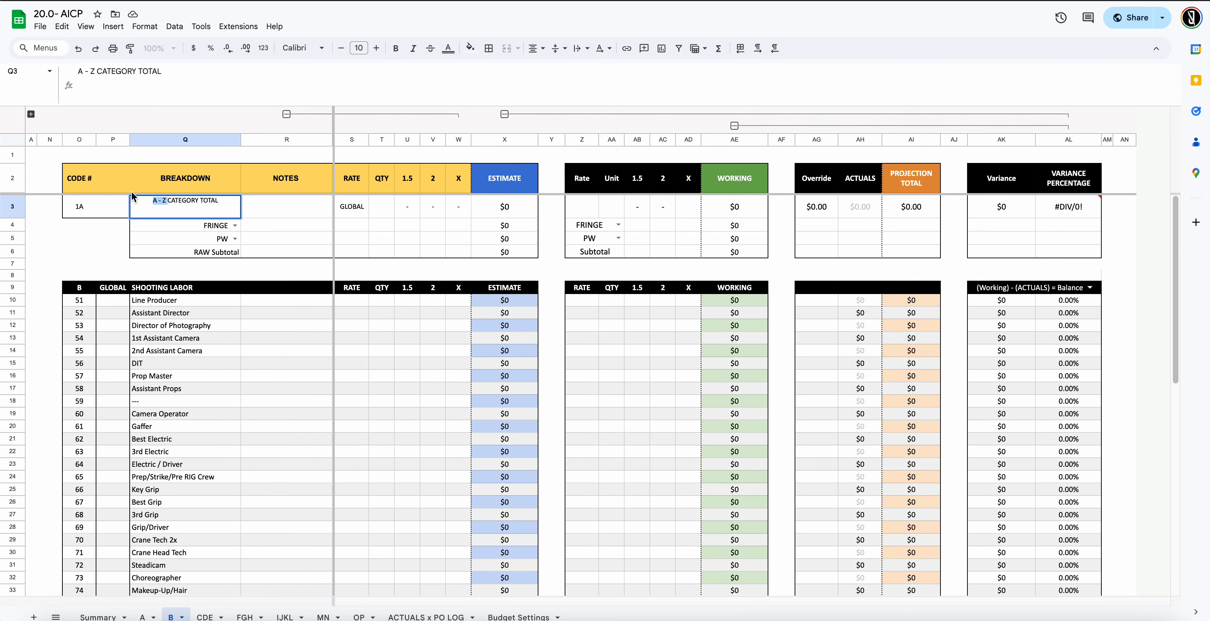
type("B")
left_click(186, 251)
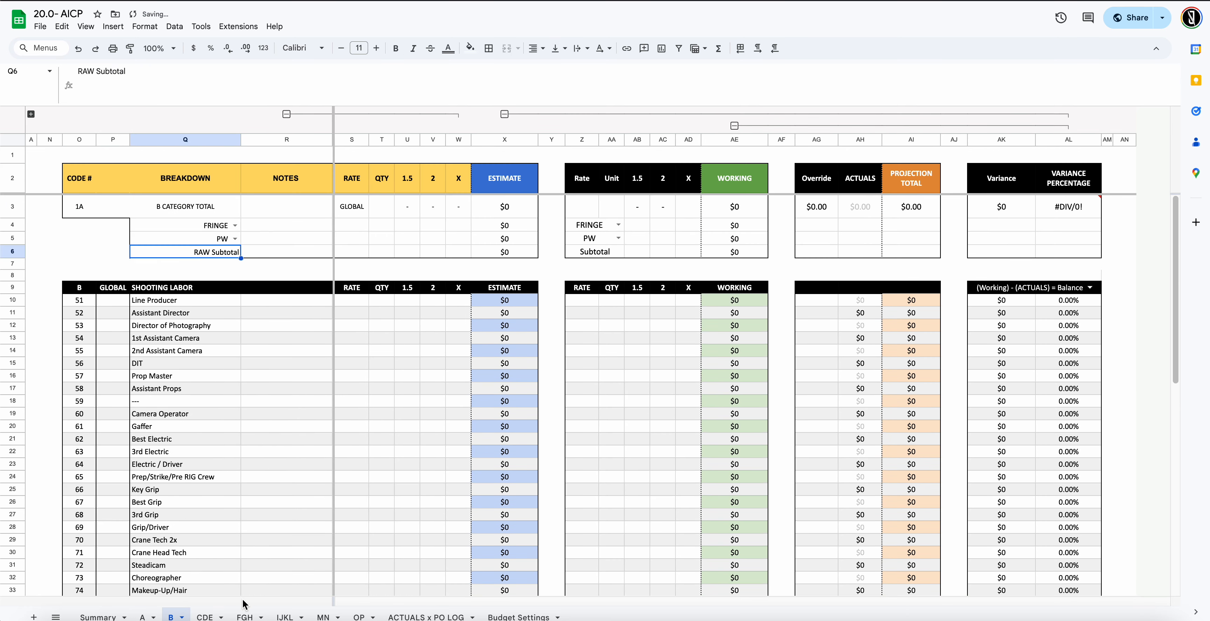
On the CDE sheet, change the category total label in Q3 to "CDE CATEGORY TOTAL"
left_click(207, 617)
double_click(144, 204)
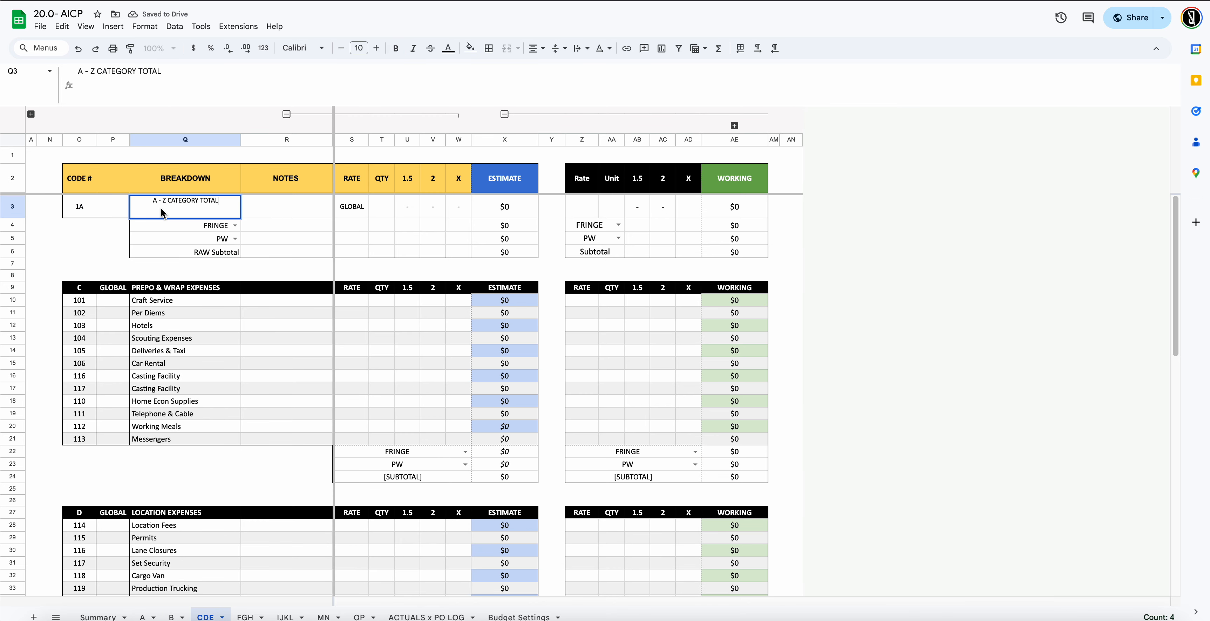
left_click_drag(165, 202, 152, 202)
type("CDE")
left_click(201, 241)
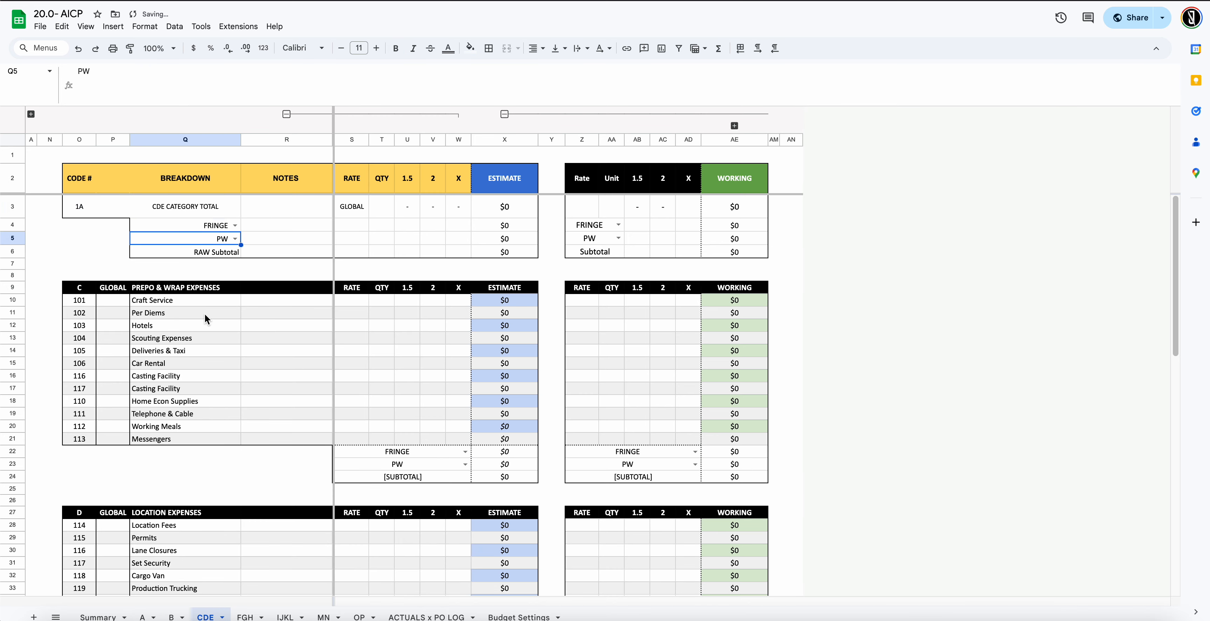
On the FGH sheet, change the category total label in Q3 to "FGH CATEGORY TOTAL"
left_click(245, 617)
left_click(172, 207)
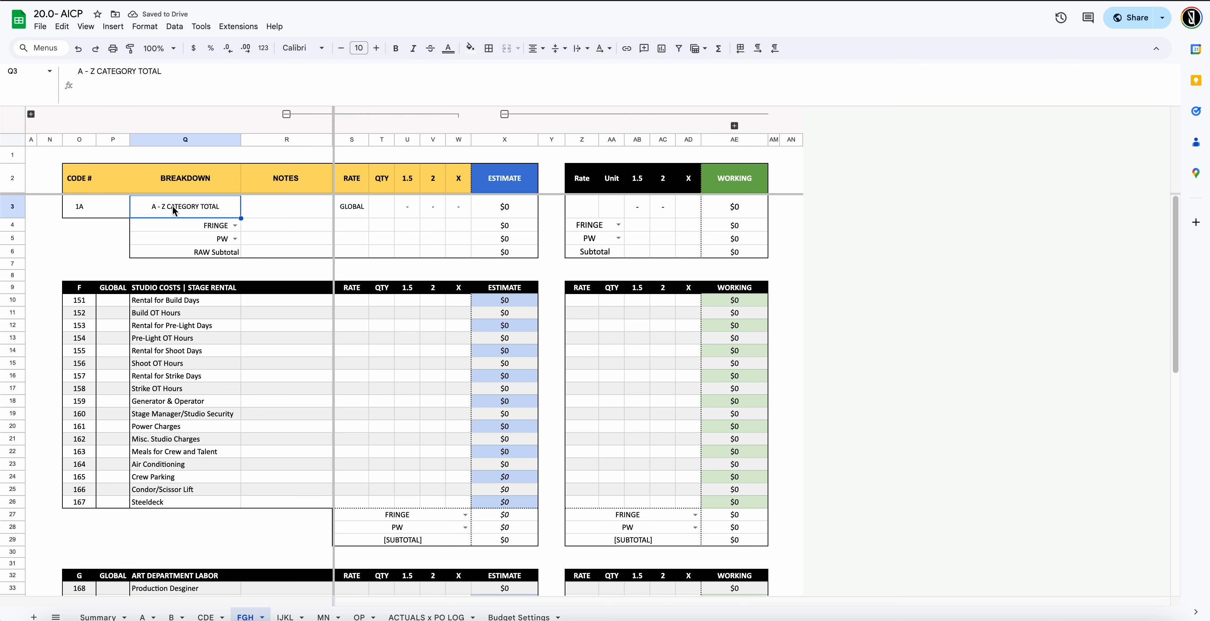
double_click(172, 206)
left_click_drag(168, 201, 147, 201)
type("F")
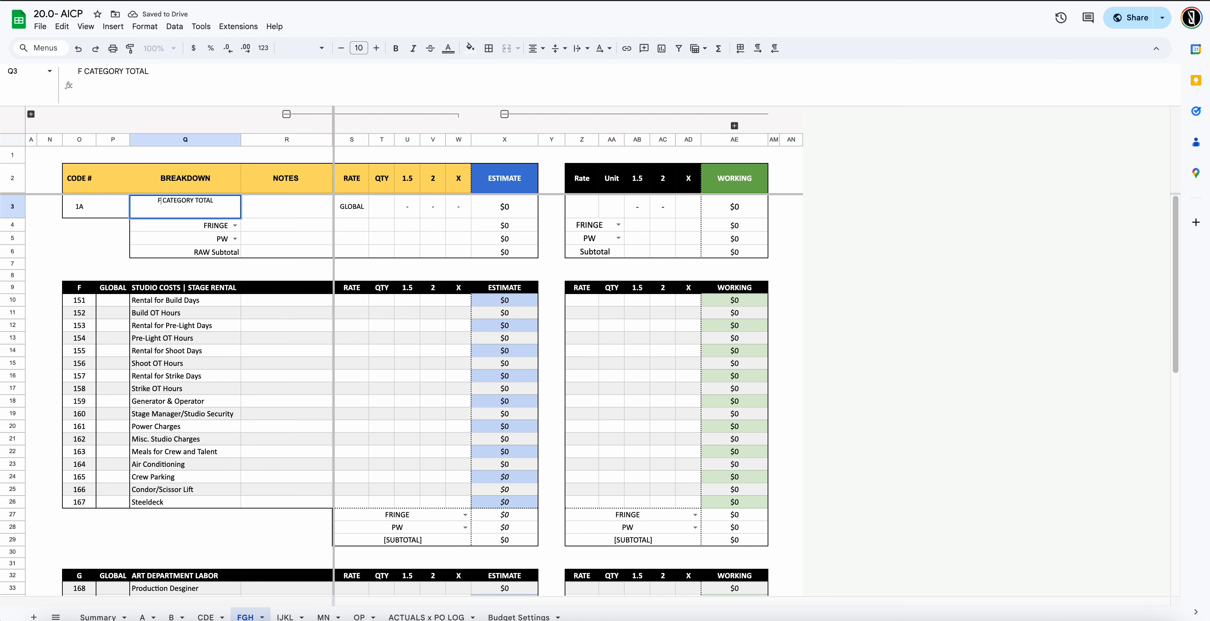
type("GH")
left_click(208, 310)
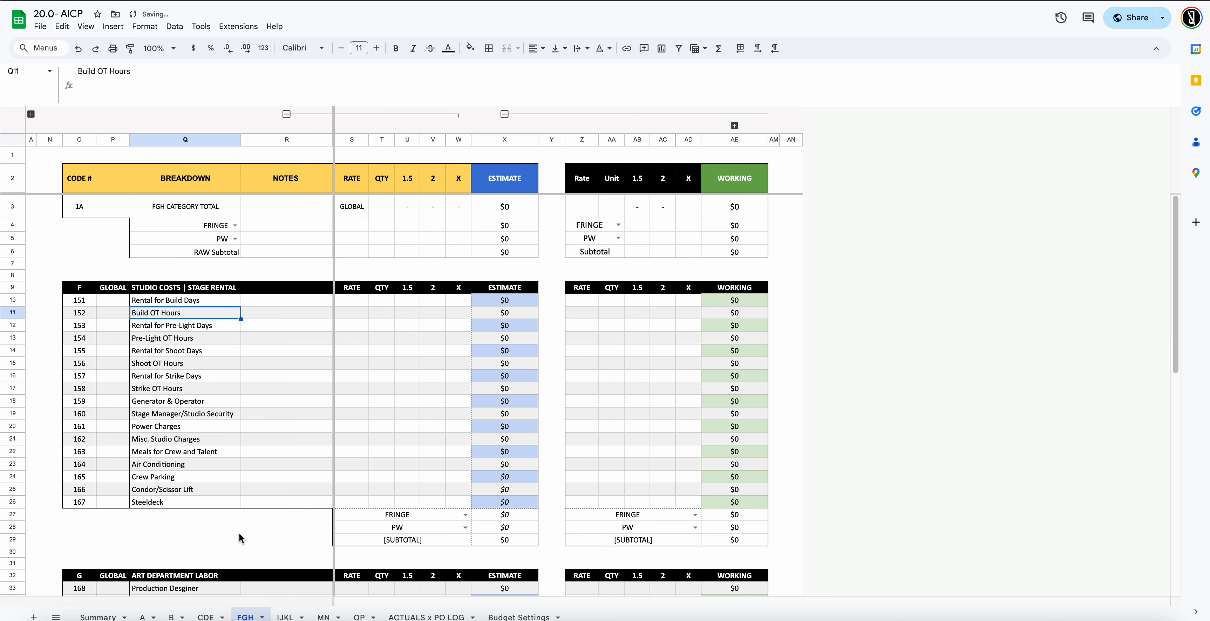
On the IJKL sheet, change the category total label in Q3 to "IJKL CATEGORY TOTAL", with a space after IJKL
left_click(286, 617)
left_click(166, 216)
double_click(166, 216)
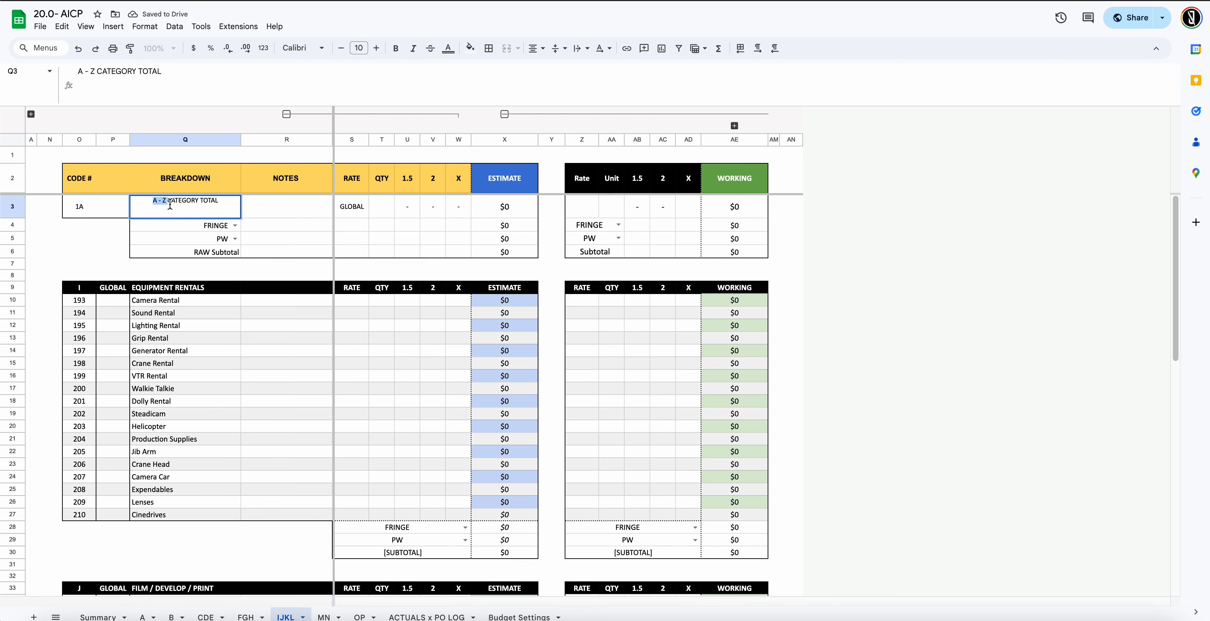
type("IJKL")
key("Return")
double_click(175, 213)
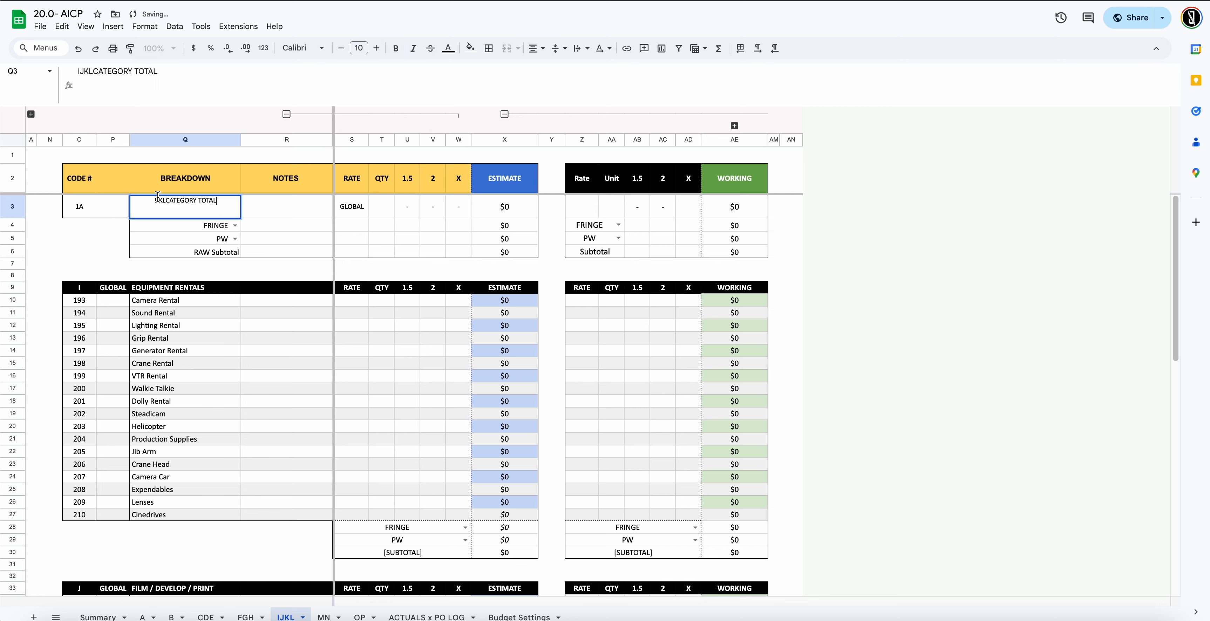
left_click(165, 200)
key("Return")
On the MN sheet, change the category total label in Q3 to "MN CATEGORY TOTAL"
left_click(325, 617)
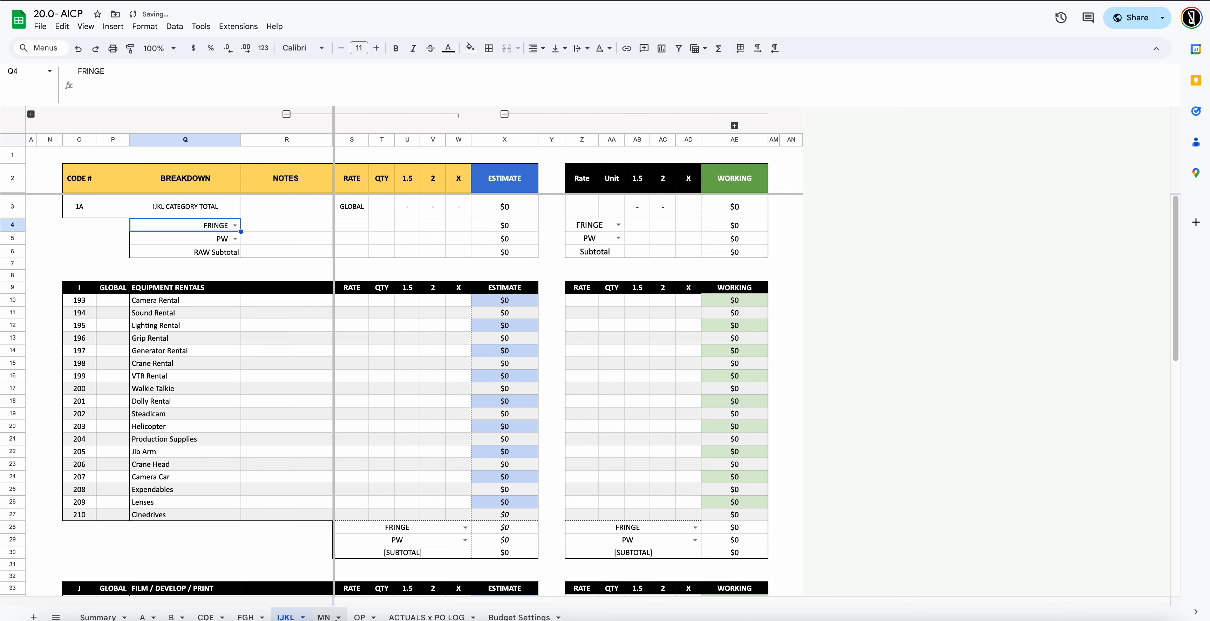
left_click(166, 207)
double_click(166, 207)
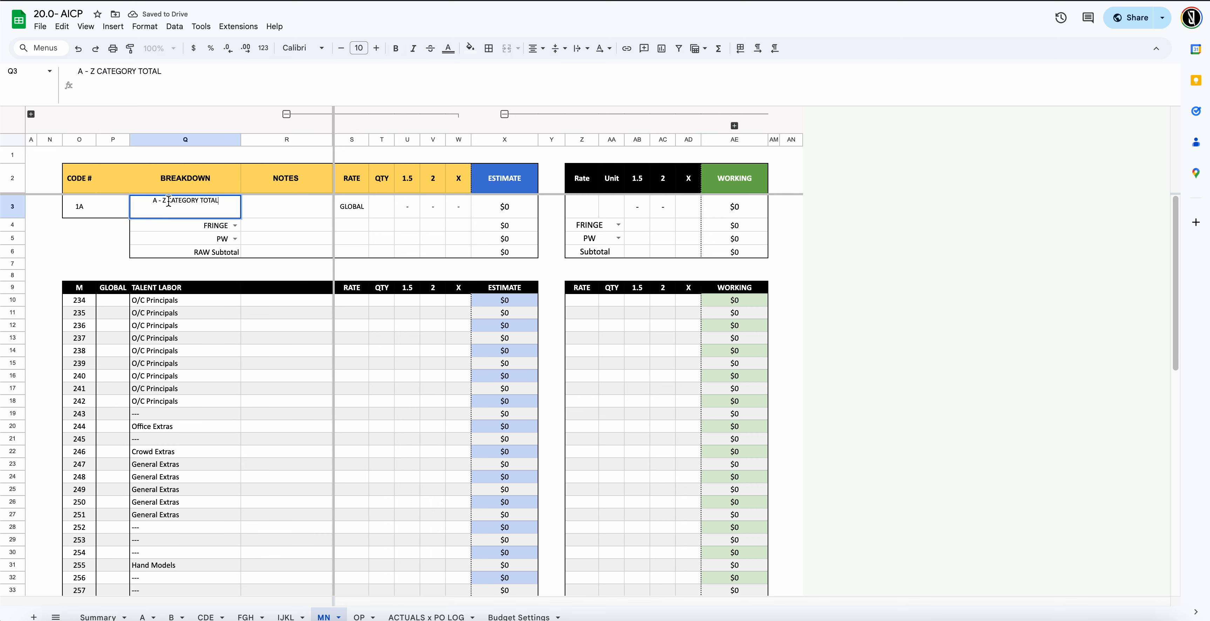
left_click_drag(167, 200, 144, 195)
type("MN")
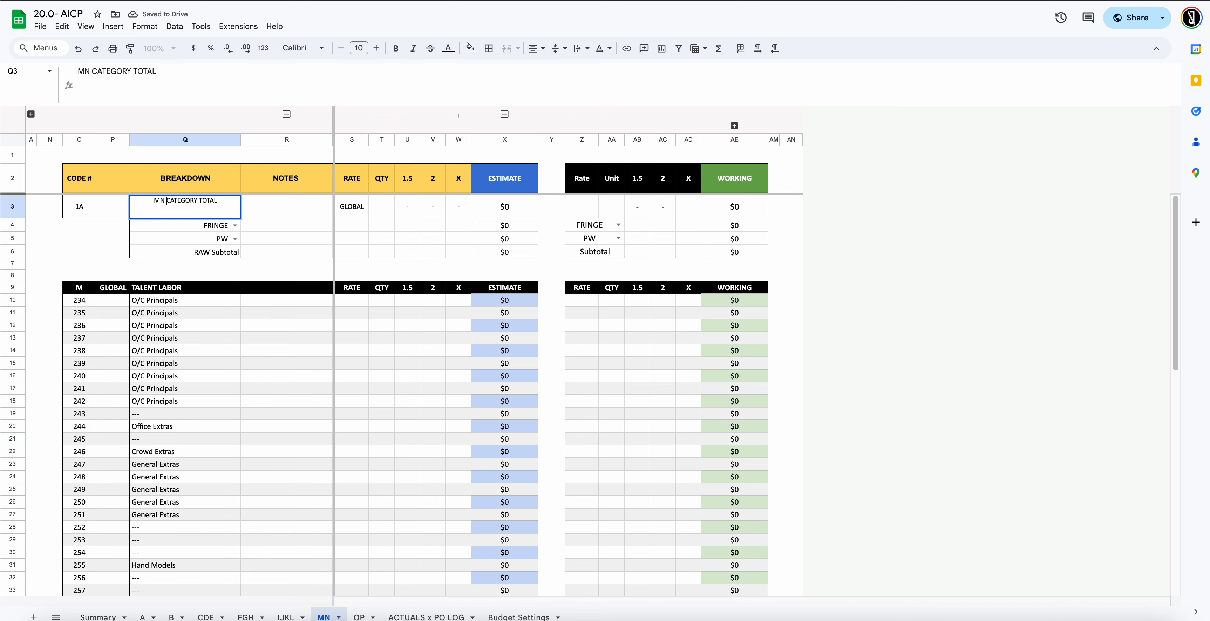
key("Return")
On the OP sheet, change the category total label in Q3 to "OP CATEGORY TOTAL"
left_click(361, 616)
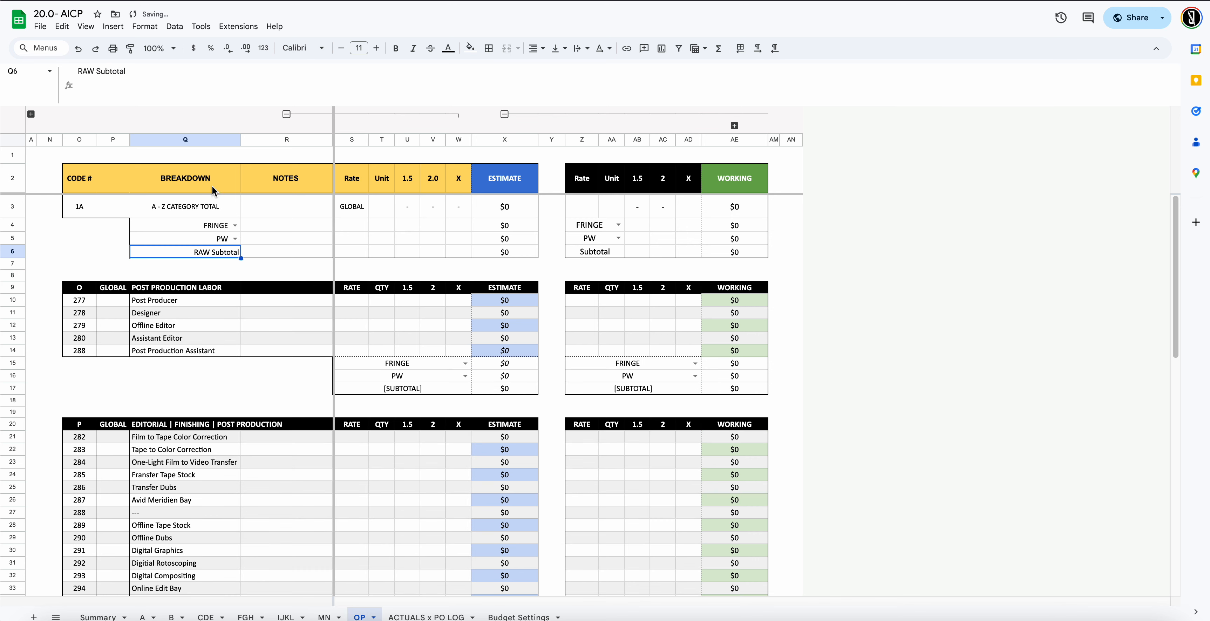
double_click(162, 199)
left_click_drag(167, 202, 107, 181)
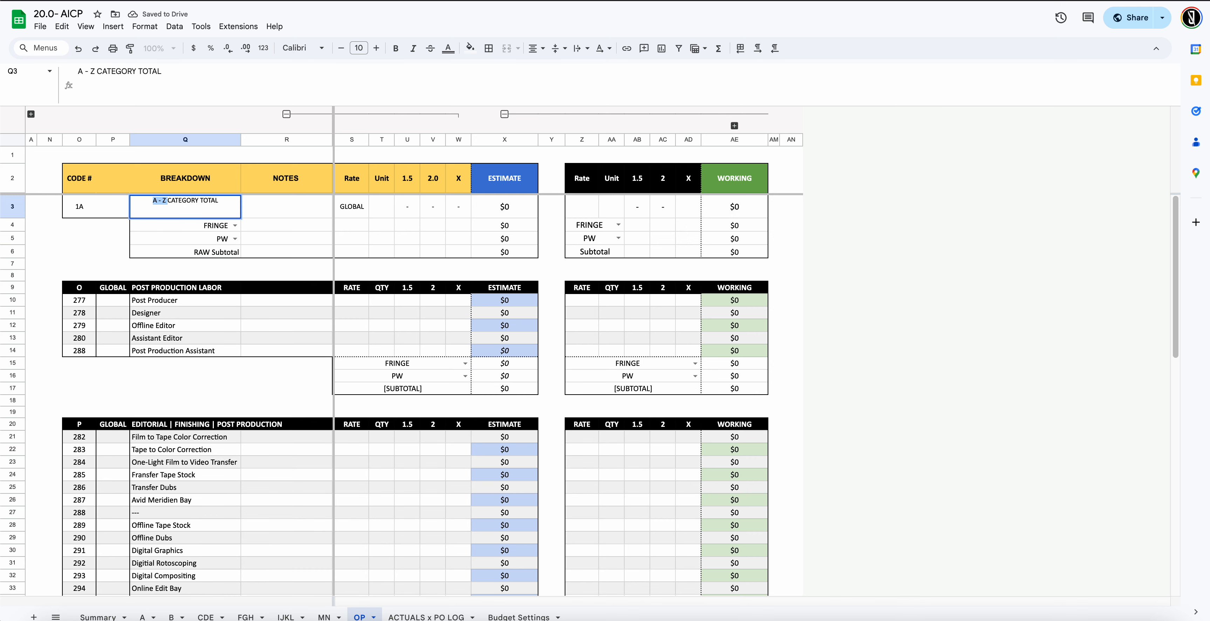
type("OP")
left_click(154, 306)
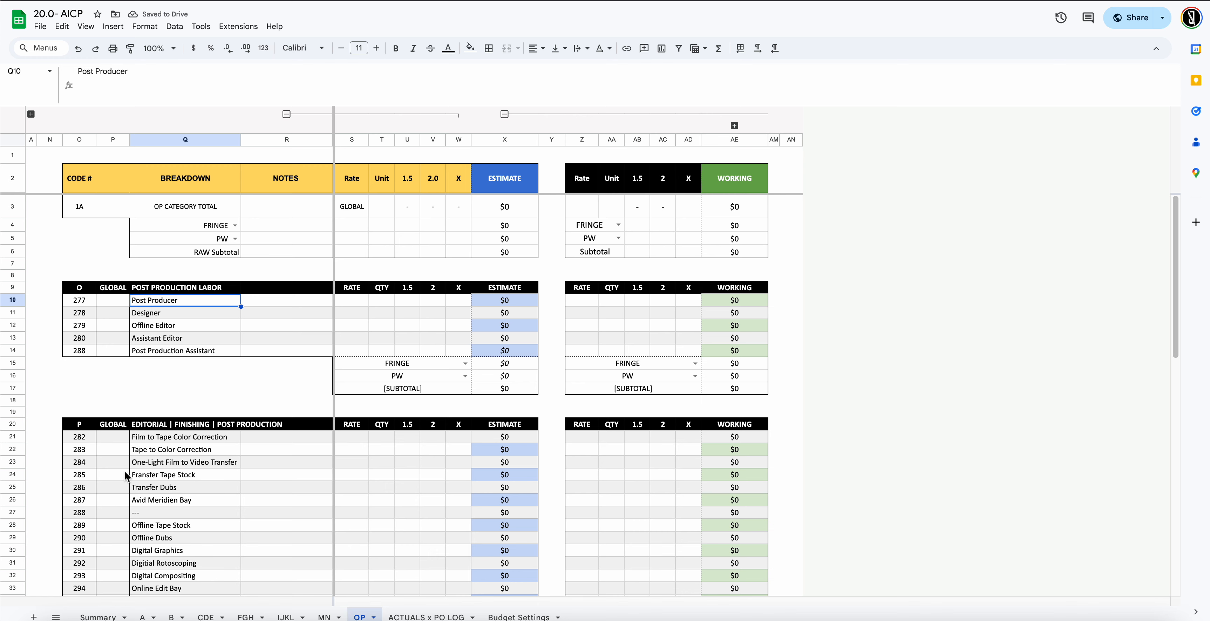
Review the header rows on sheets A, B, CDE and FGH, checking the category total labels and the codes in O3
left_click(142, 617)
scroll(165, 508, "up", 10)
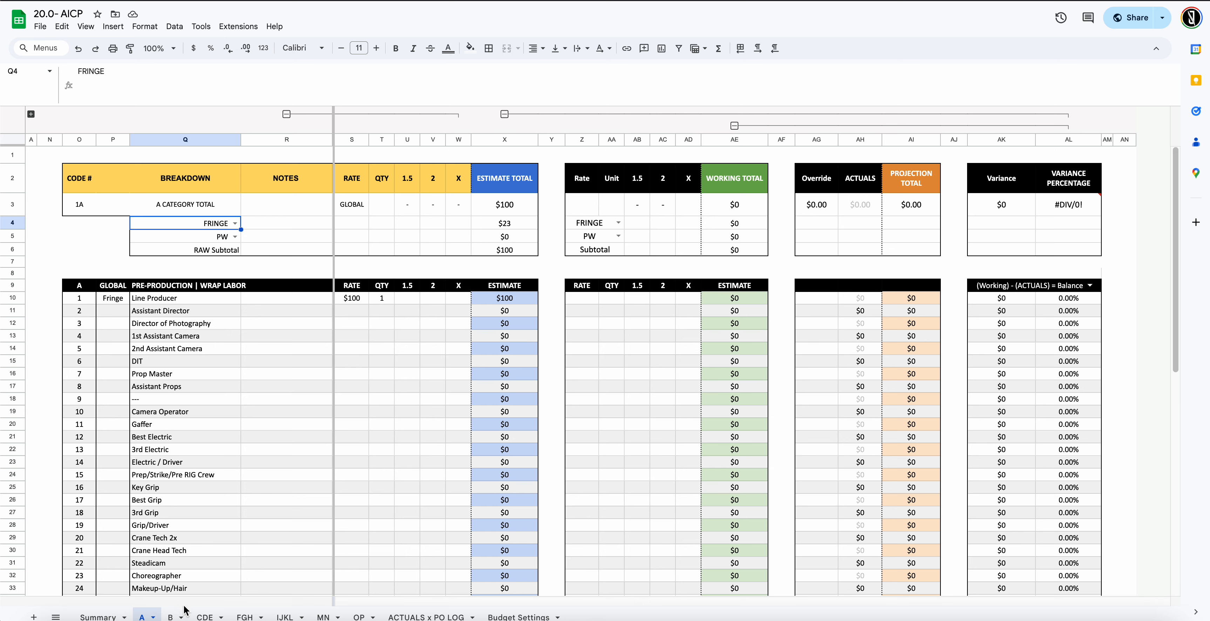
left_click(171, 617)
left_click(206, 617)
left_click(249, 617)
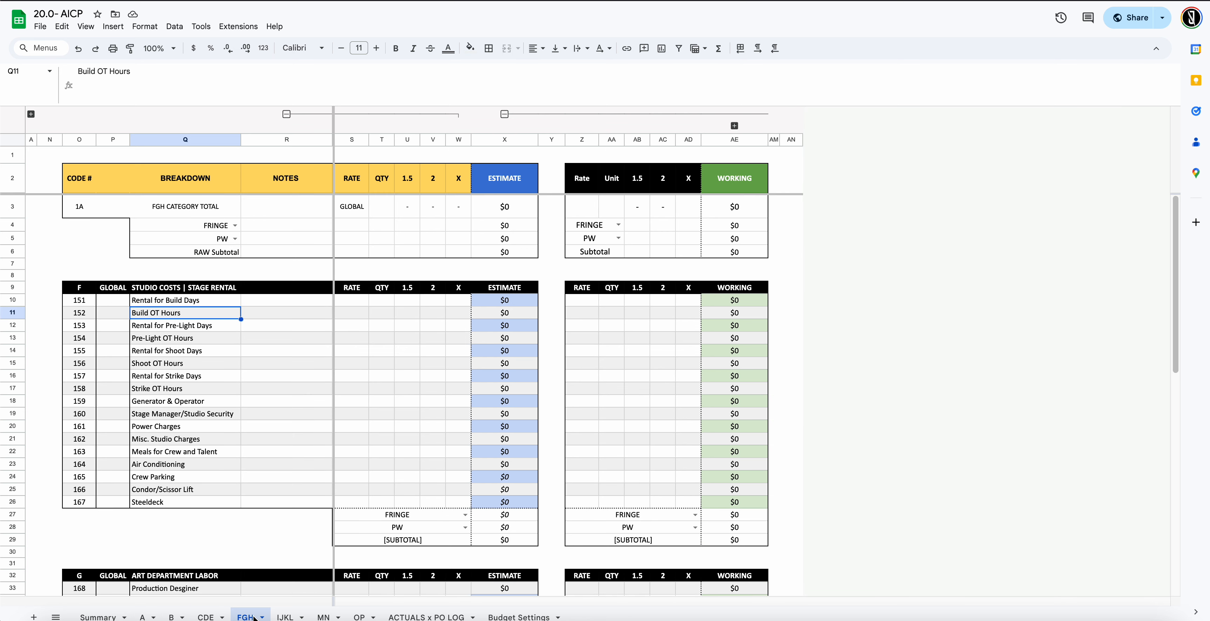
left_click(75, 211)
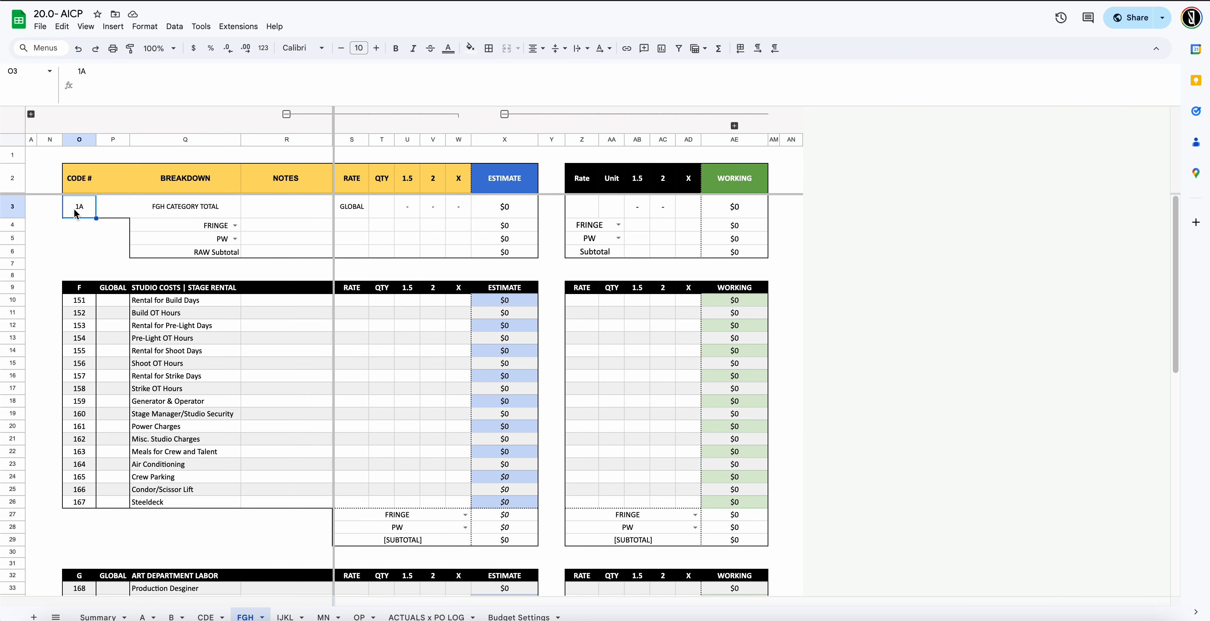
left_click(142, 617)
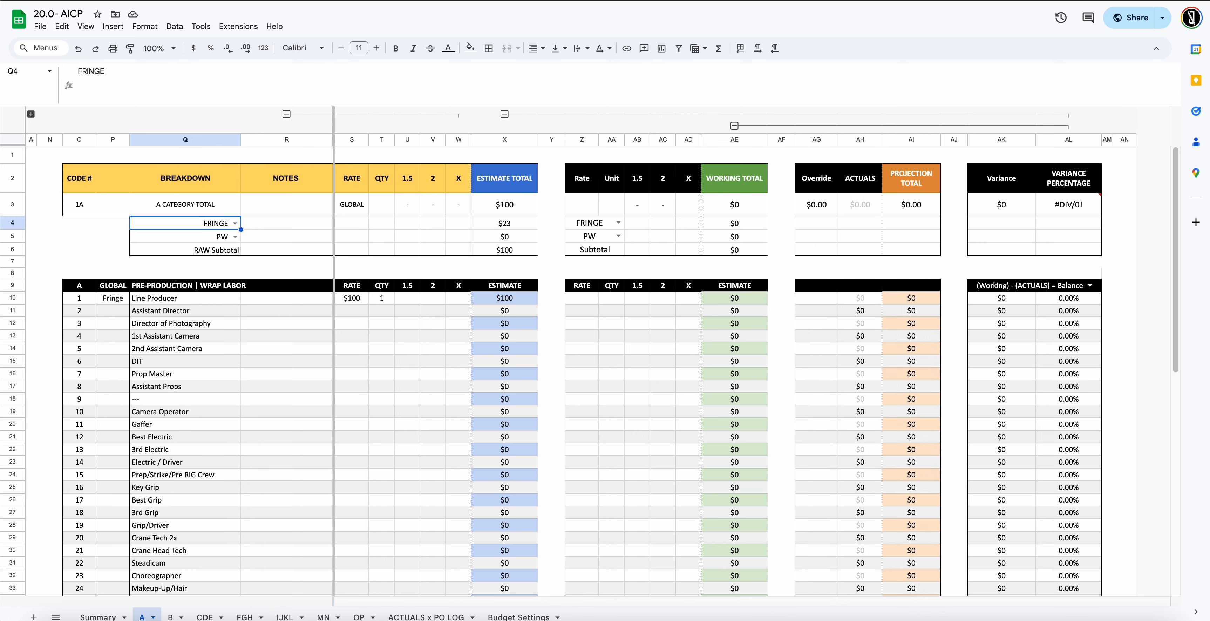
scroll(155, 568, "down", 3)
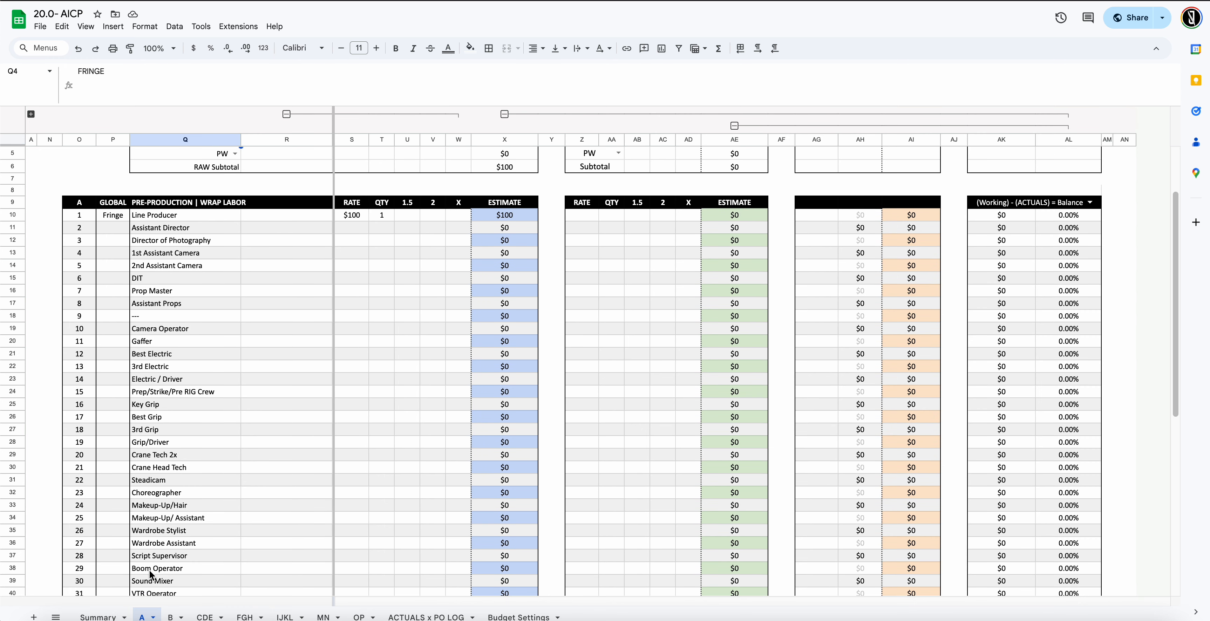
scroll(124, 360, "up", 3)
On sheet A, replace the category code in O3 with "A"
left_click(85, 212)
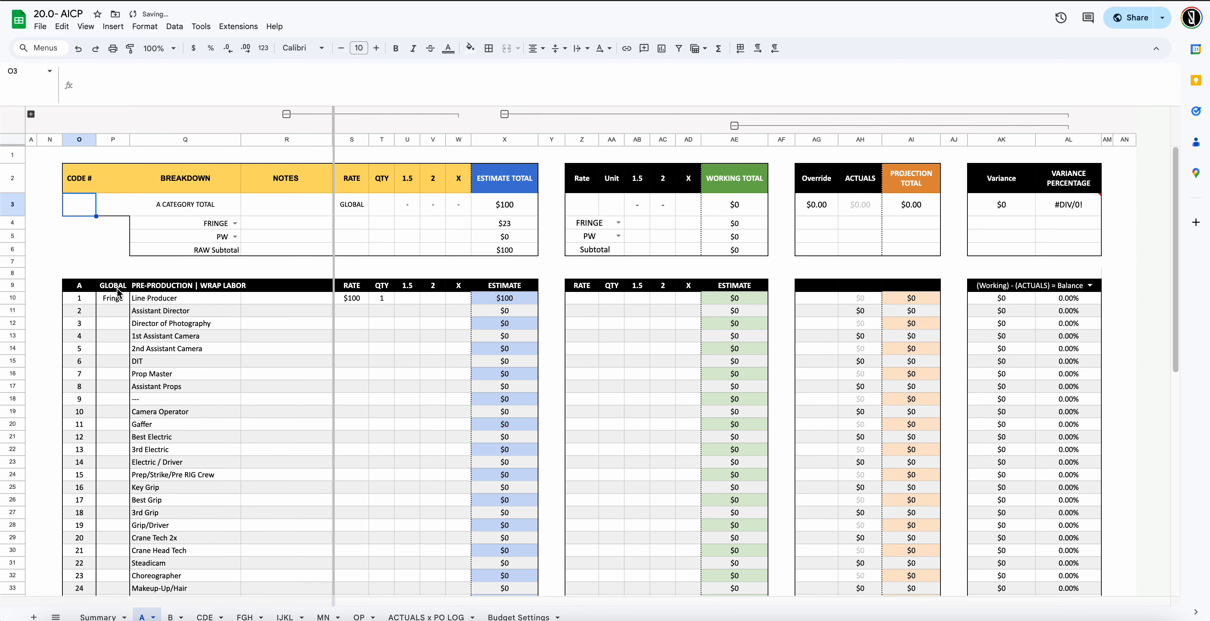
left_click(136, 303)
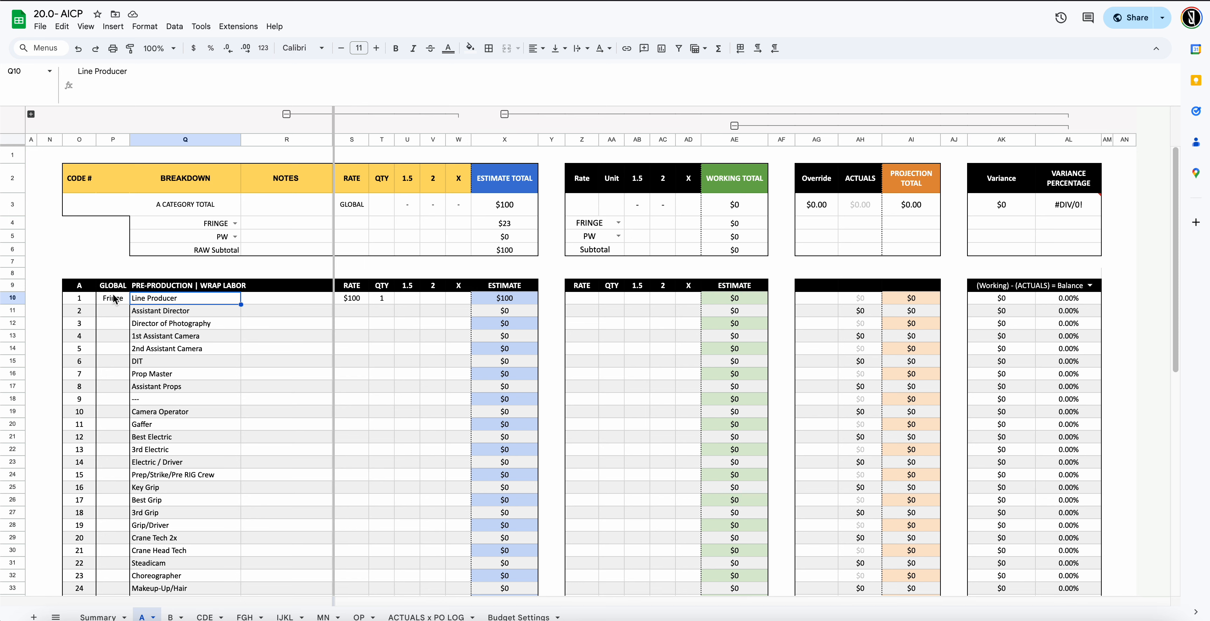
left_click(94, 213)
left_click(136, 250)
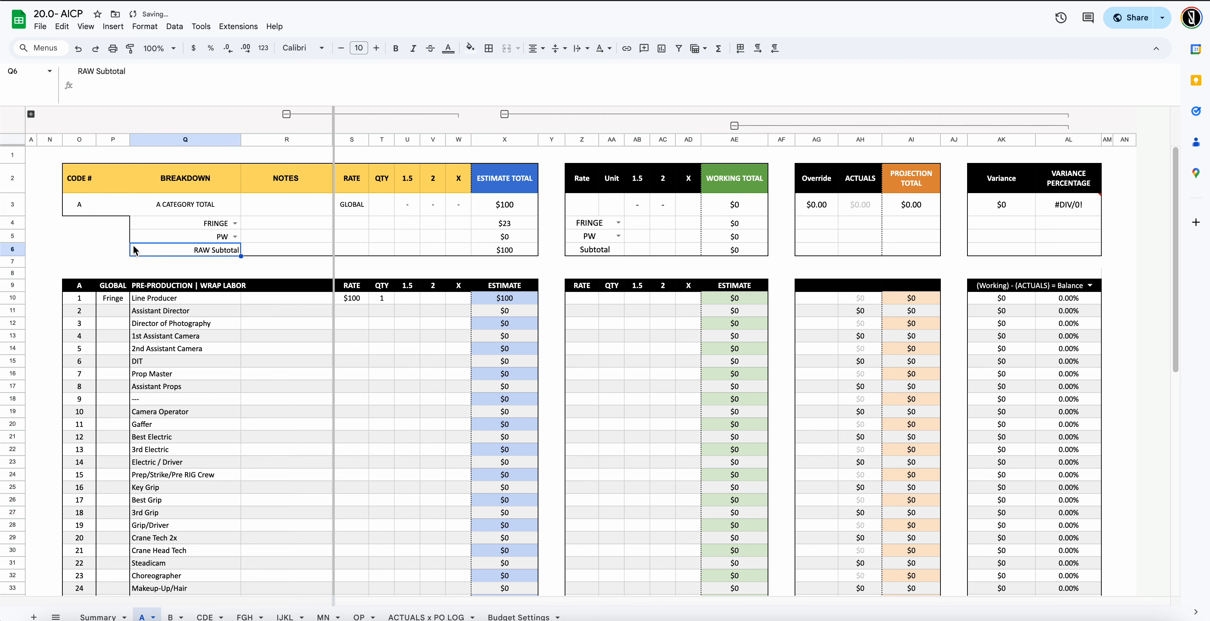
On sheet B, replace the category code in O3 with "B"
left_click(172, 617)
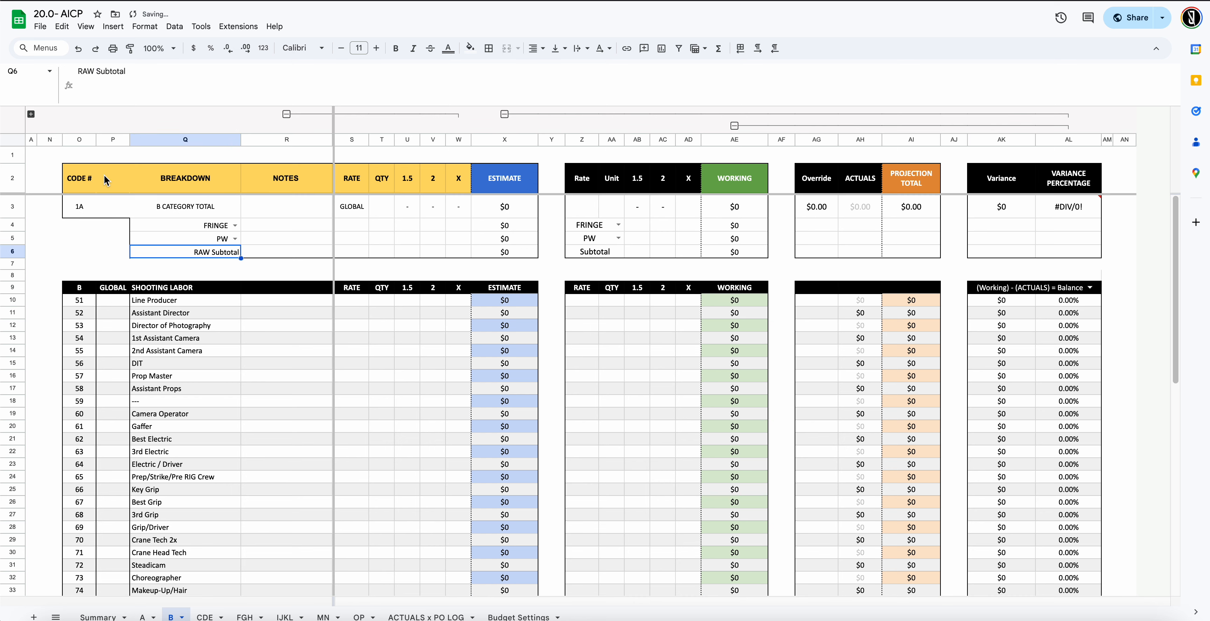
left_click(89, 212)
type("B")
left_click(177, 276)
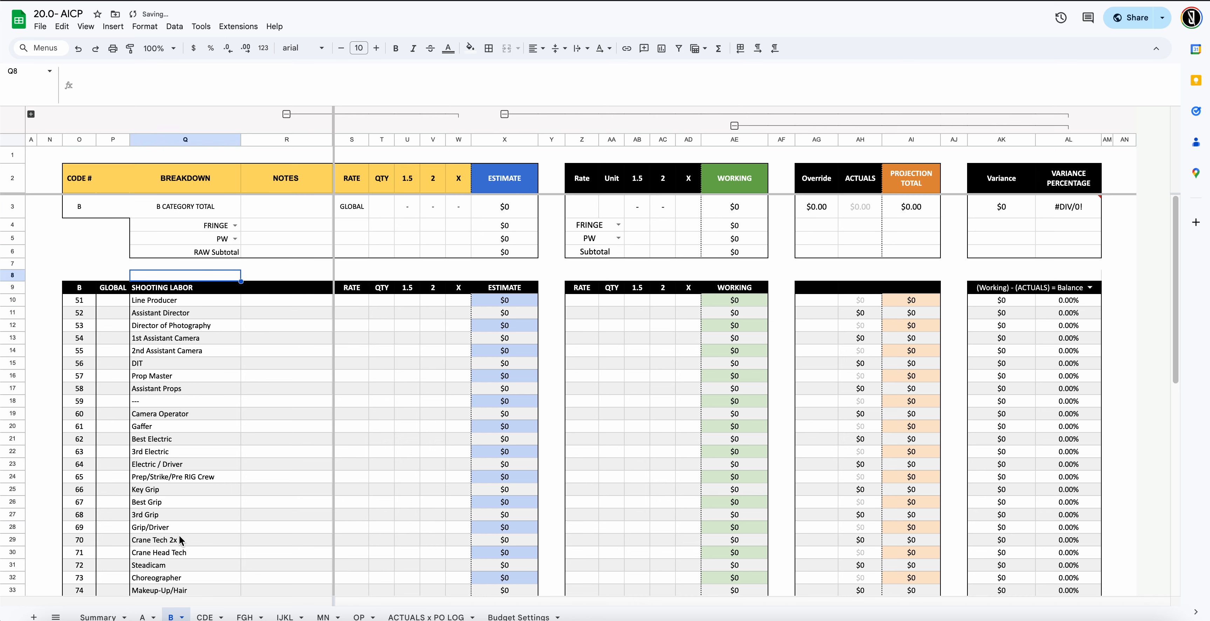
On the CDE sheet, replace the category code in O3 with "CDE"
left_click(205, 617)
left_click(76, 214)
type("CDE")
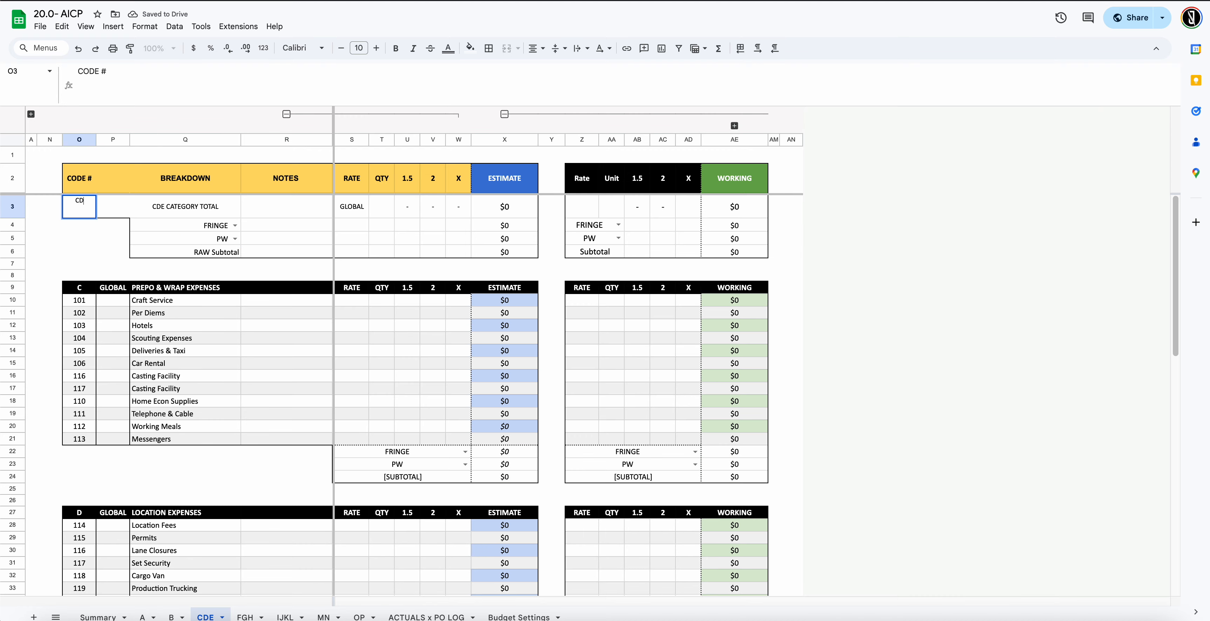
left_click(148, 275)
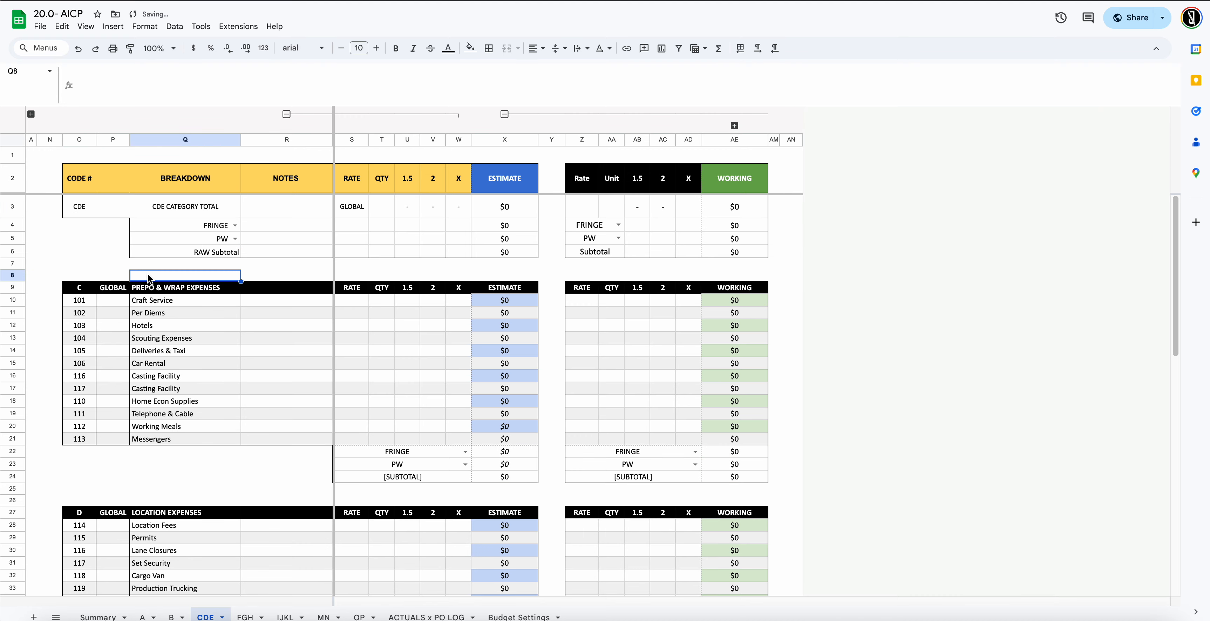
On the FGH sheet, replace the category code in O3 with "FGH"
left_click(245, 617)
left_click(91, 212)
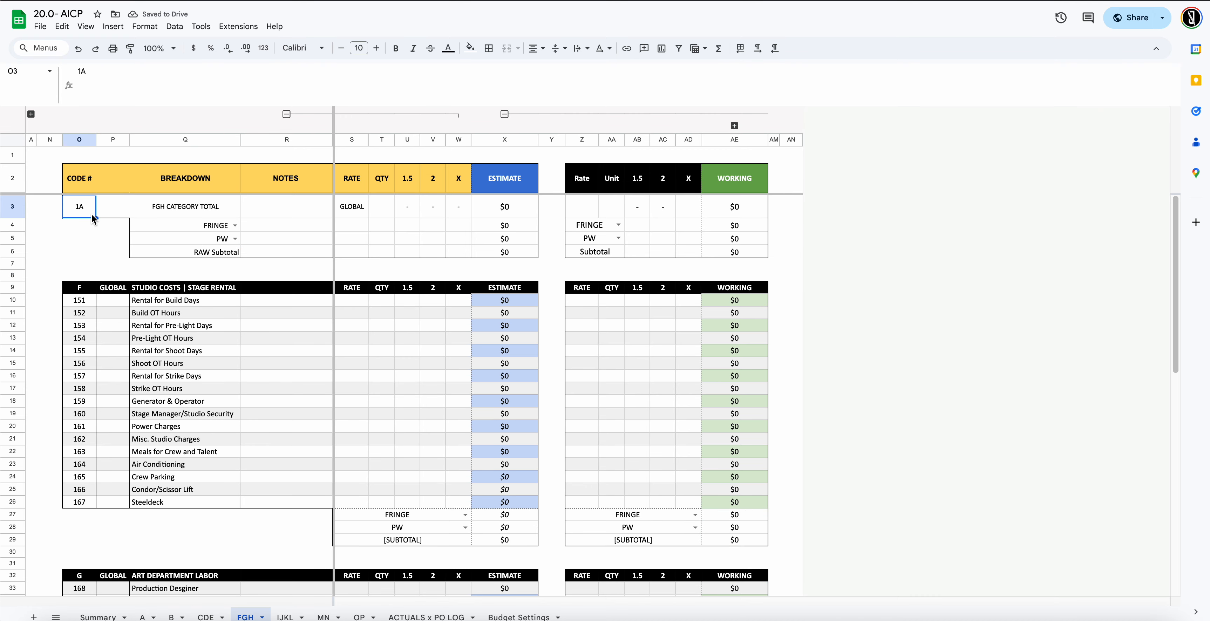
type("FGH")
key("Return")
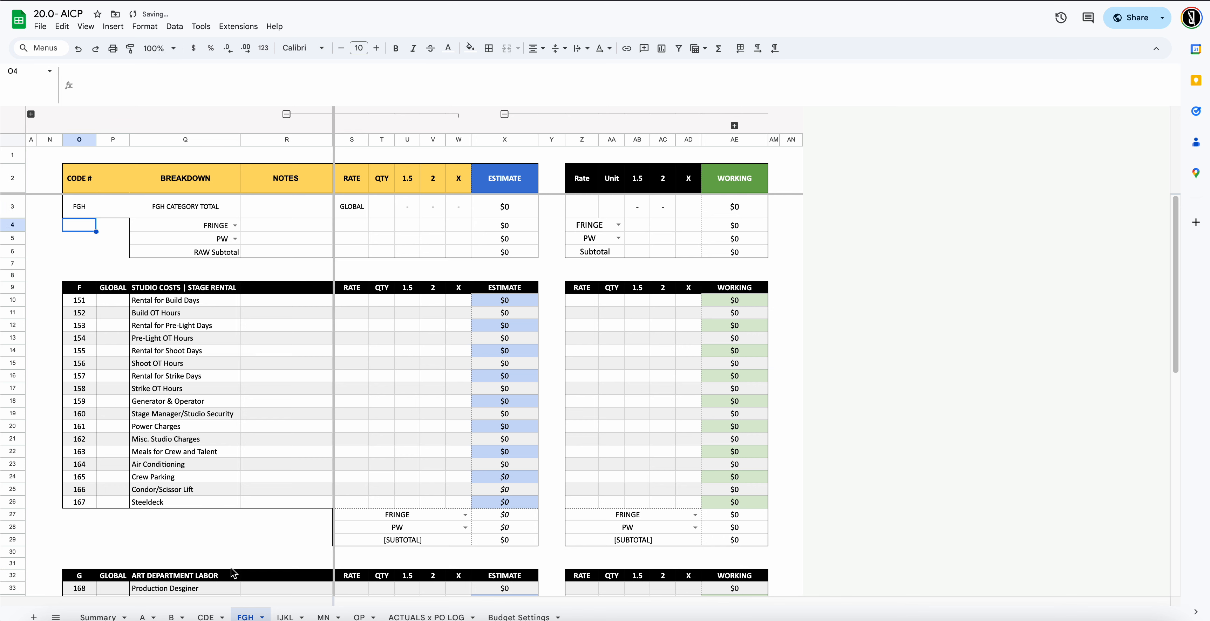
On the IJKL sheet, replace the category code in O3 with "IJKL"
left_click(287, 617)
left_click(75, 197)
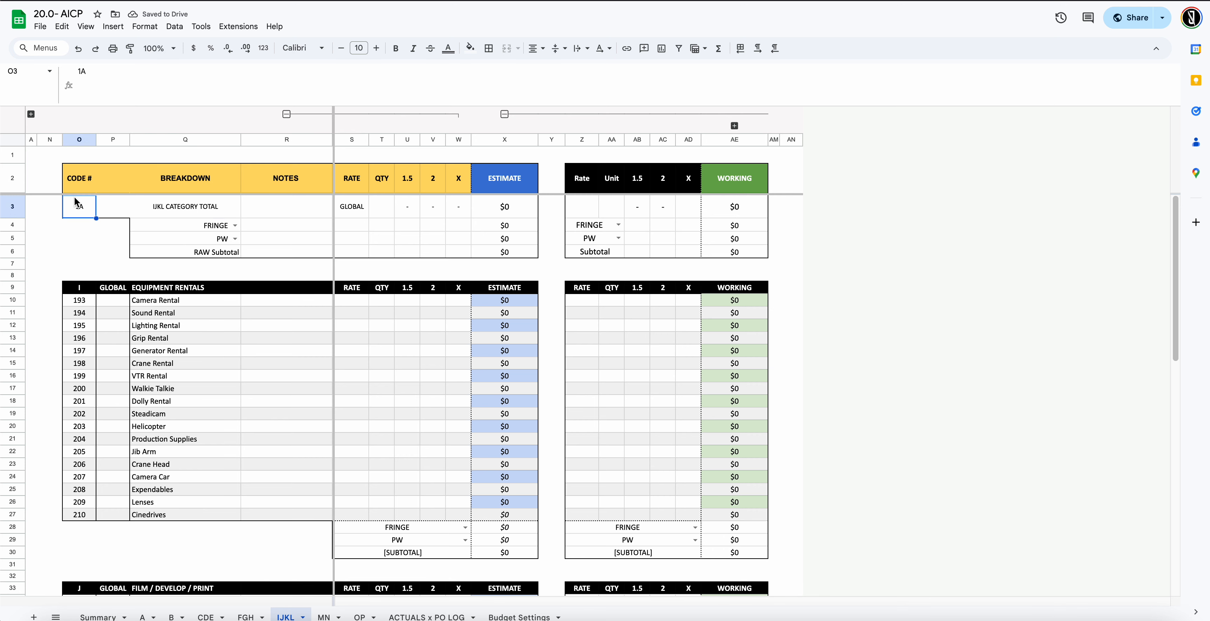
type("IJKL")
key("Return")
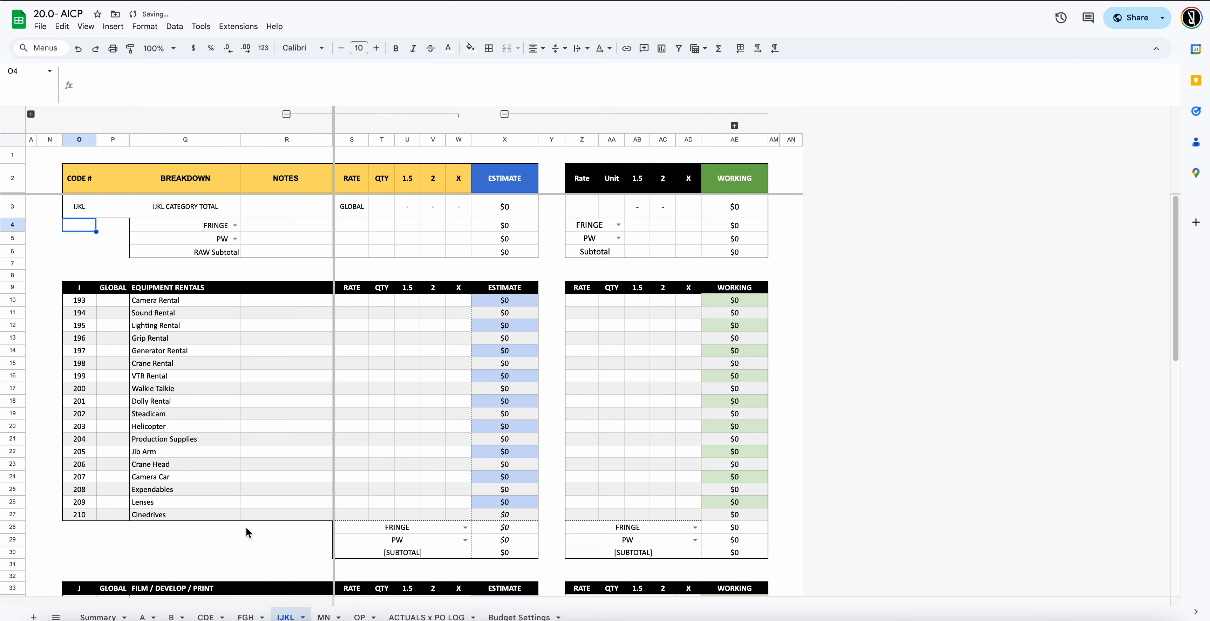
On the MN sheet, replace the category code in O3 with "MN"
left_click(322, 615)
left_click(88, 210)
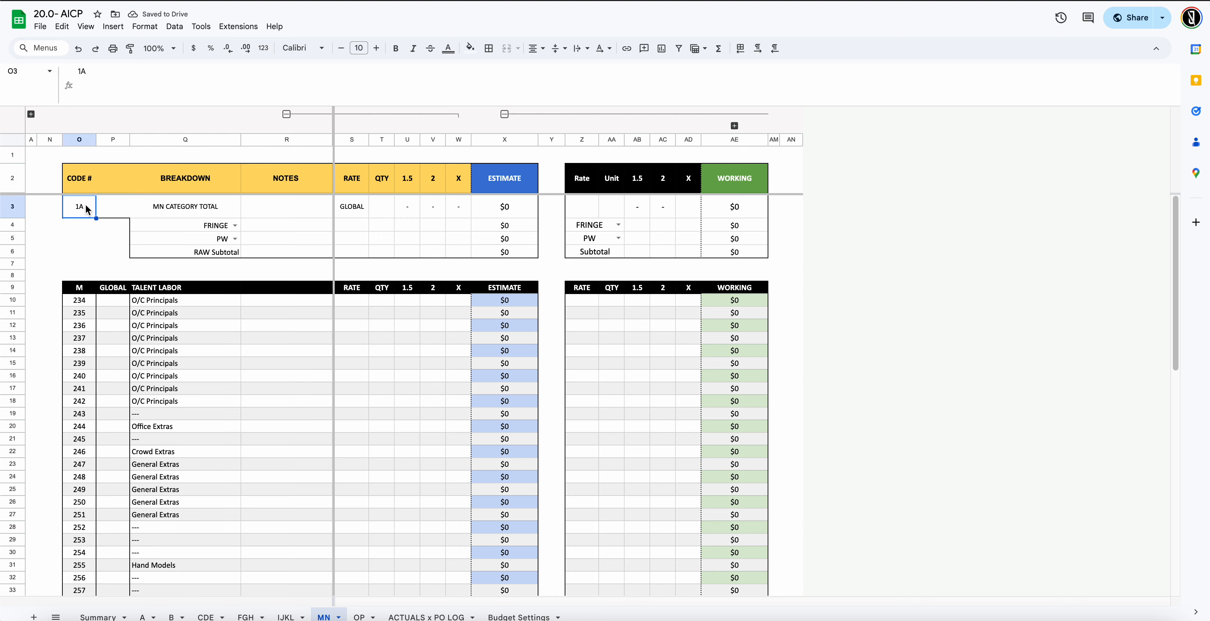
type("MN")
key("Return")
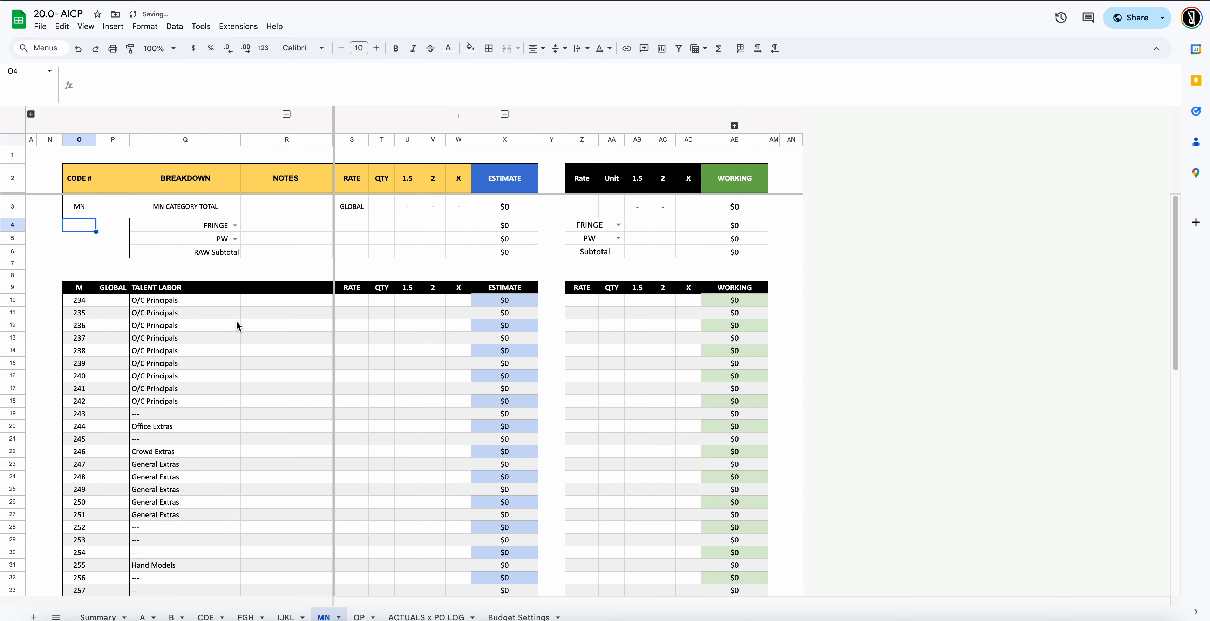
On the OP sheet, replace the category code in O3 with "OP"
scroll(238, 327, "down", 2)
left_click(359, 617)
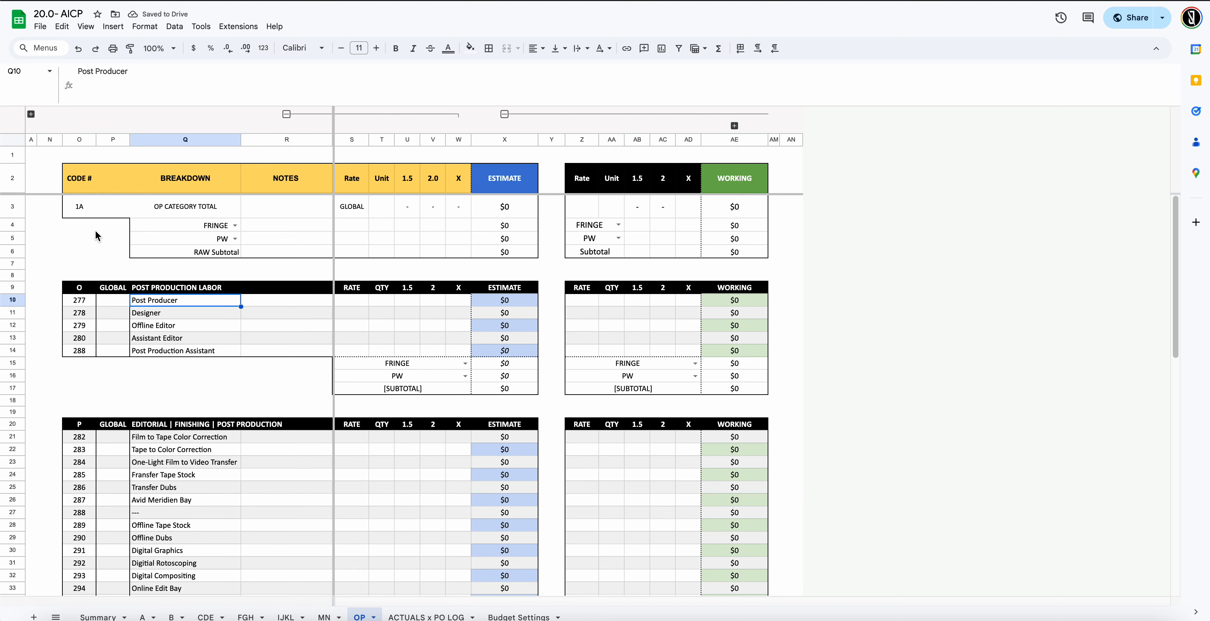
left_click(71, 208)
type("OP")
key("Return")
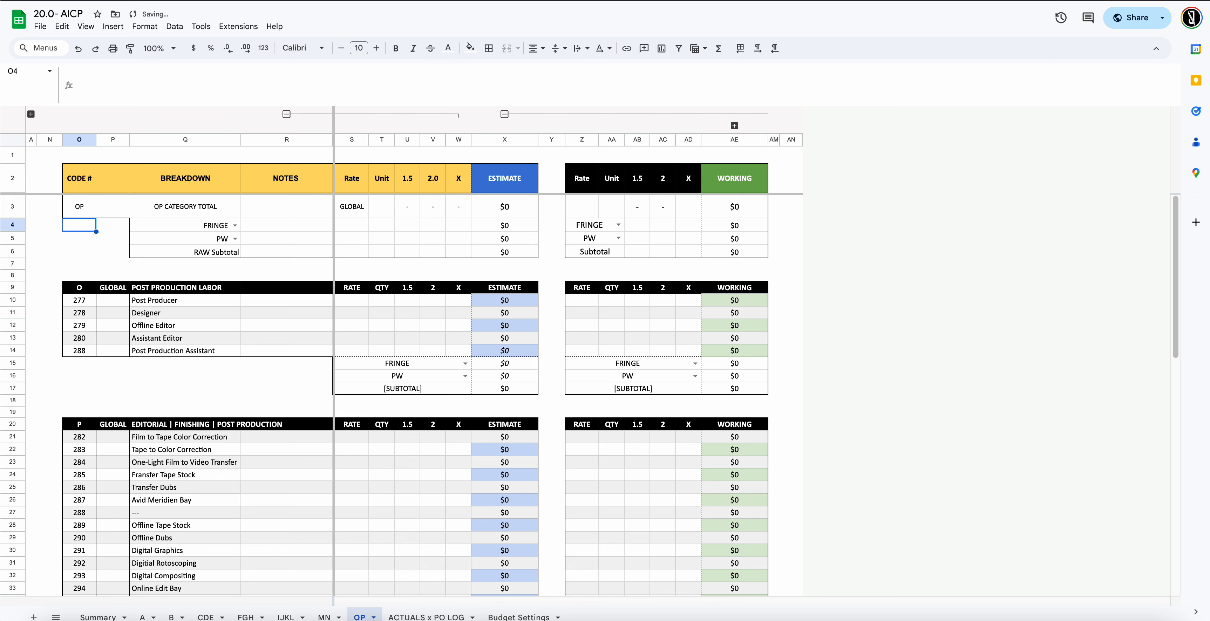
left_click(186, 206)
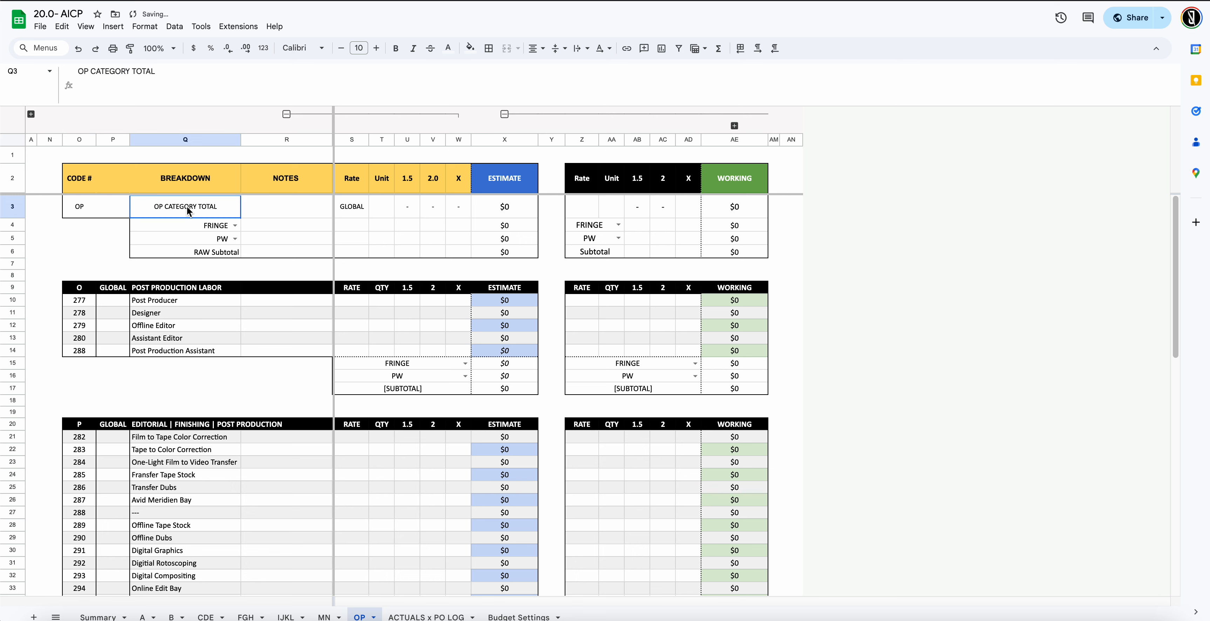
On the OP sheet, set the global quantity in T3 to 3 and the Film to Tape Color Correction rate to $100
left_click(347, 215)
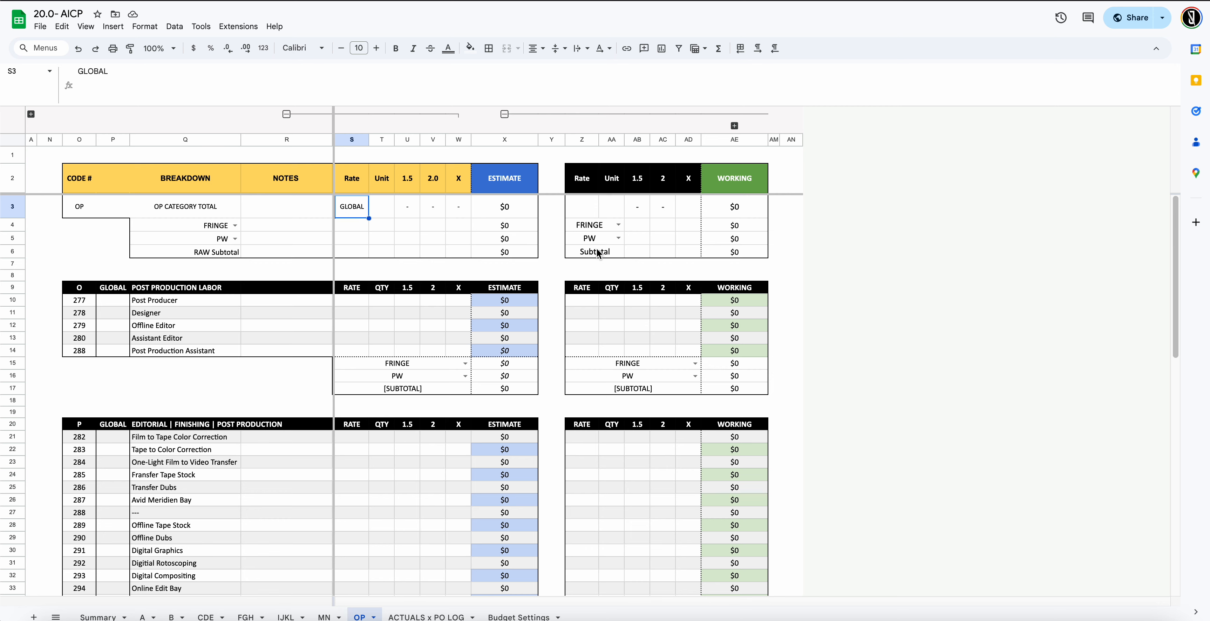
scroll(597, 254, "down", 2)
scroll(576, 243, "up", 2)
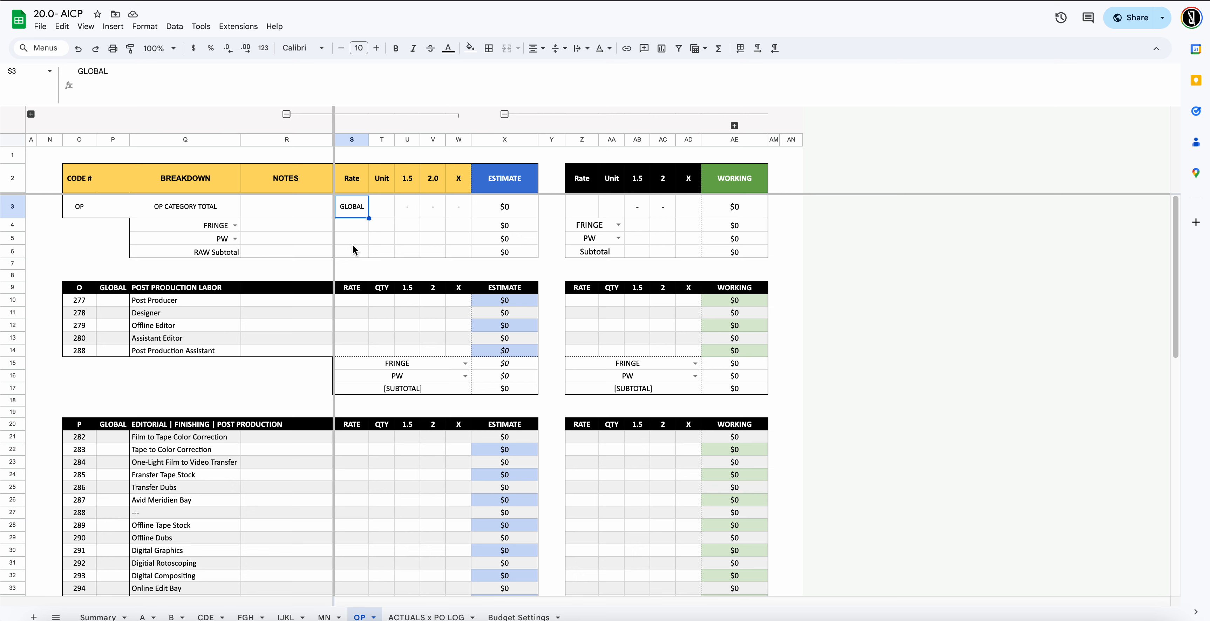
left_click(379, 206)
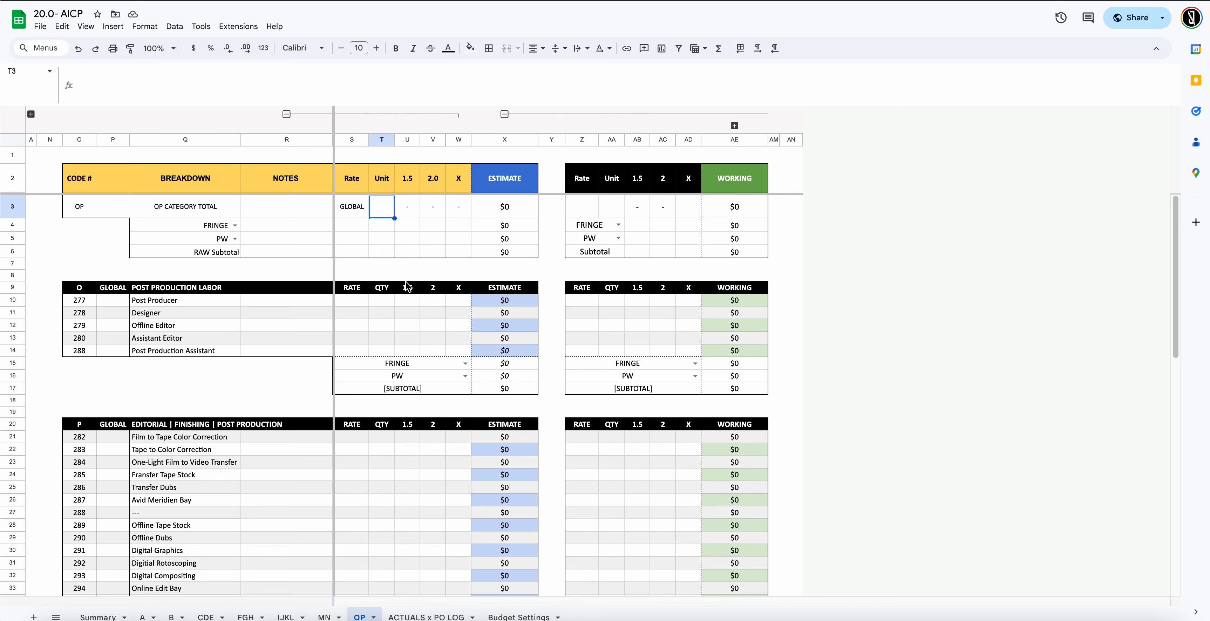
type("3")
left_click(437, 338)
left_click(357, 440)
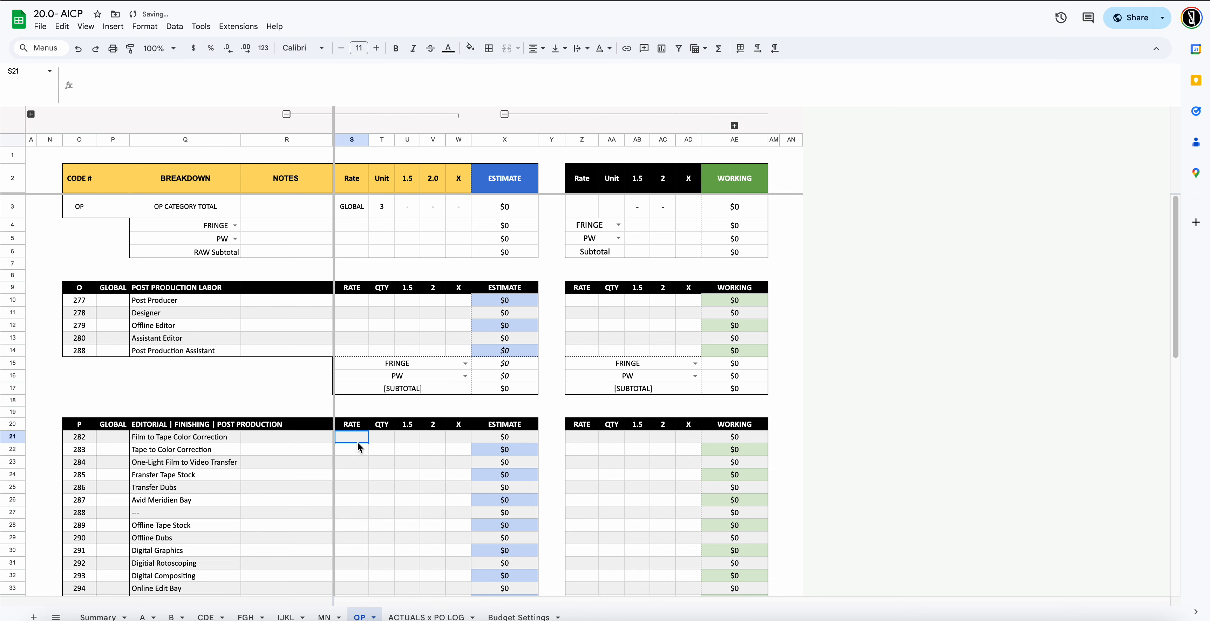
type("100")
key("Return")
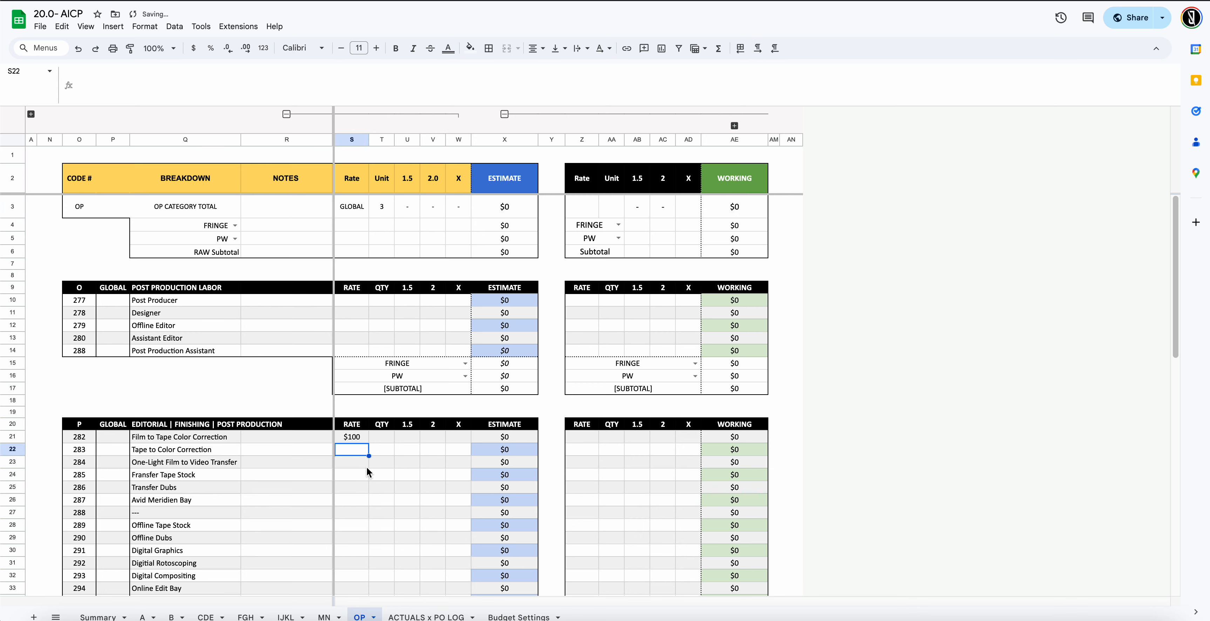
Clear the global quantity in T3 on the OP sheet
left_click(385, 206)
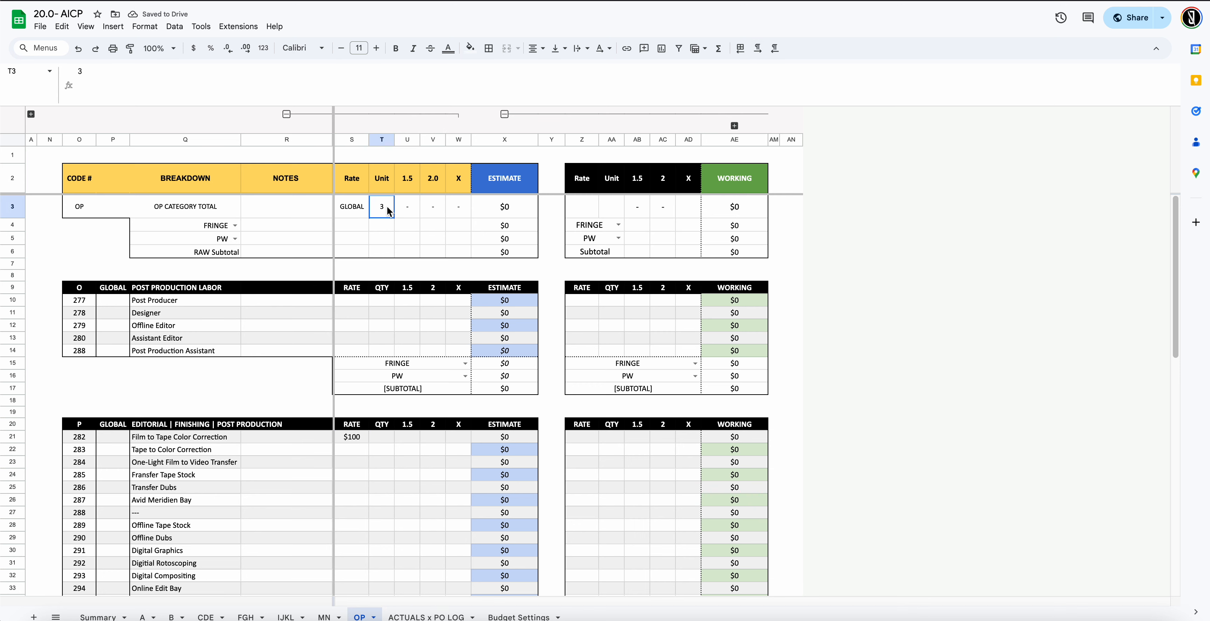
scroll(417, 256, "down", 3)
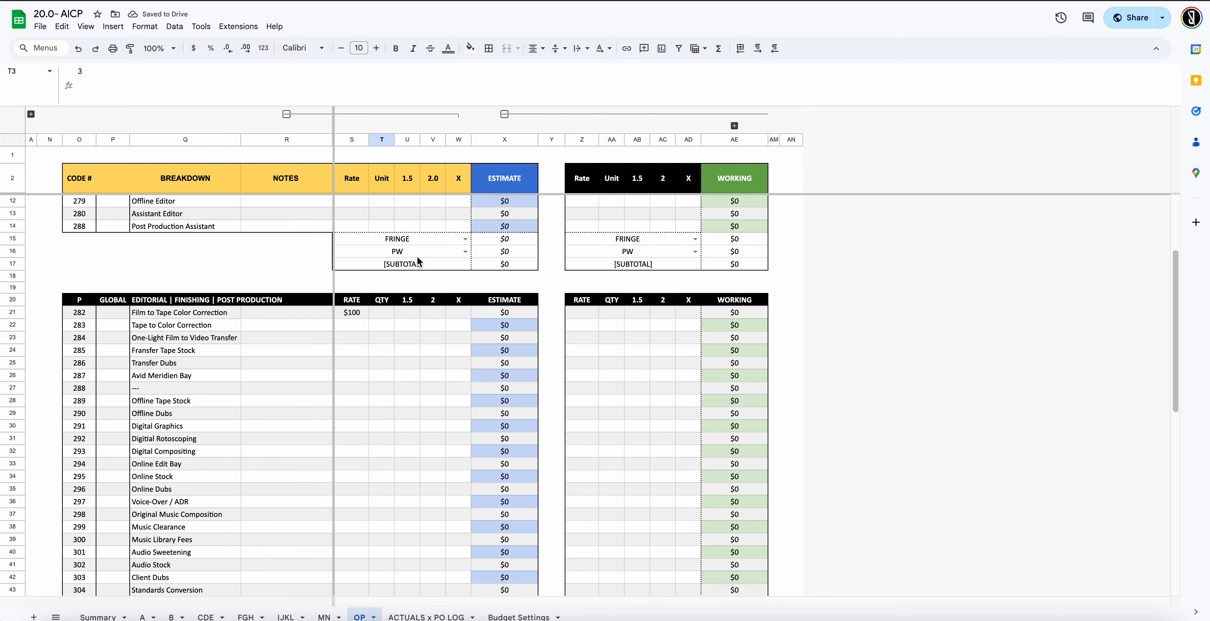
scroll(417, 256, "up", 3)
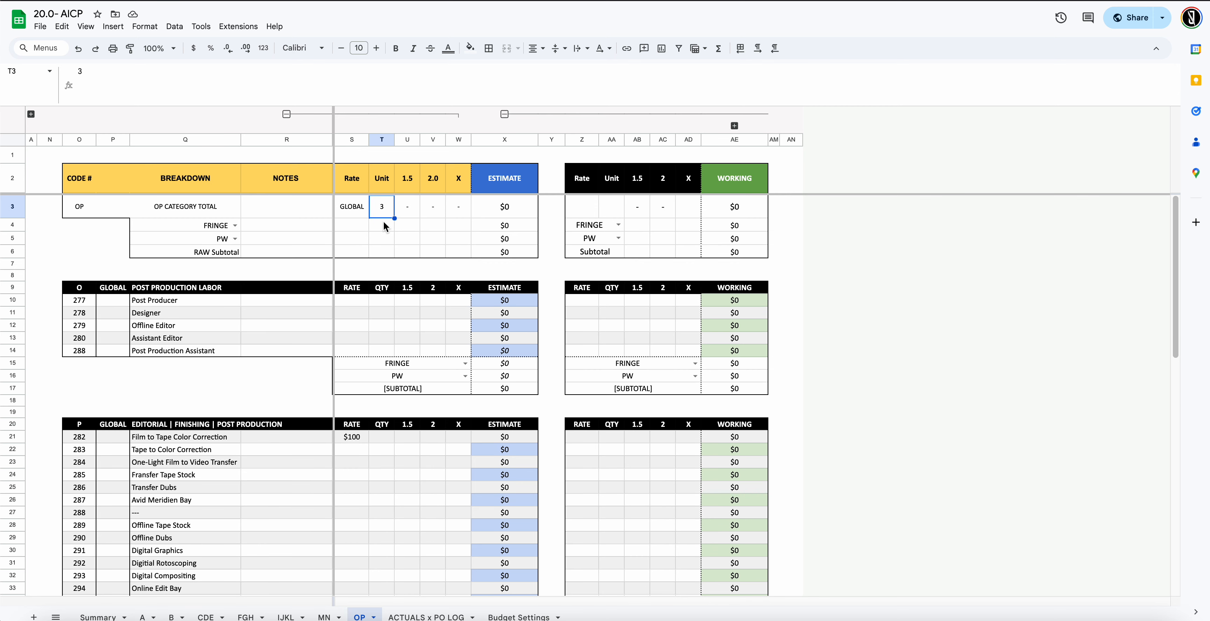
left_click(382, 437)
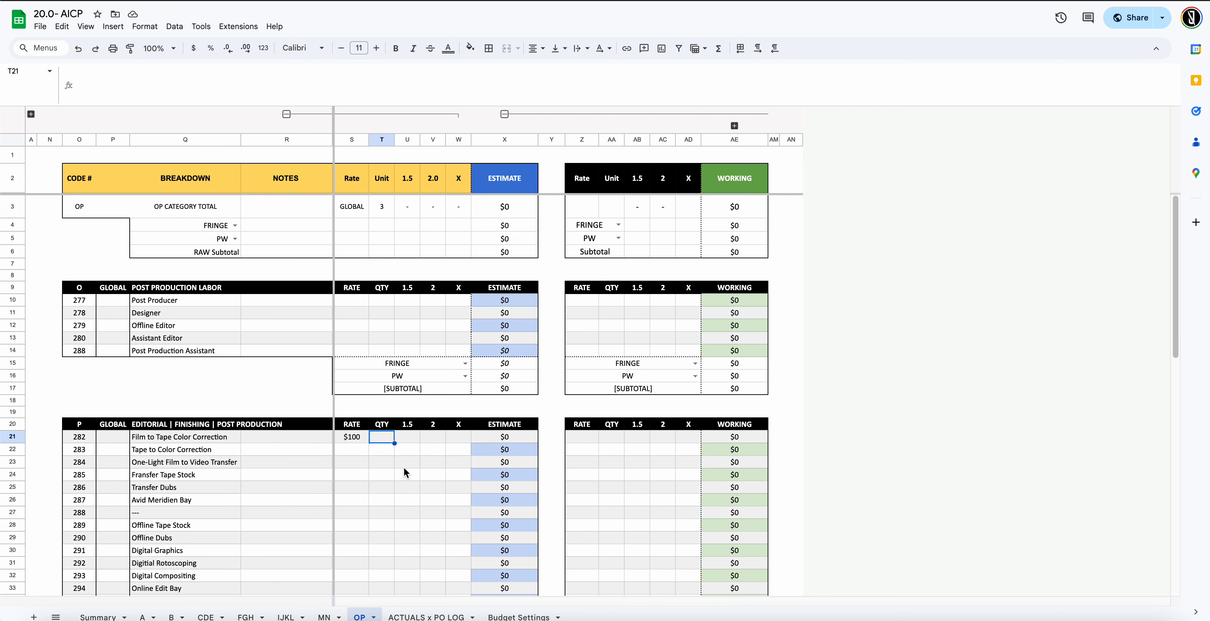
left_click(383, 207)
key("Delete")
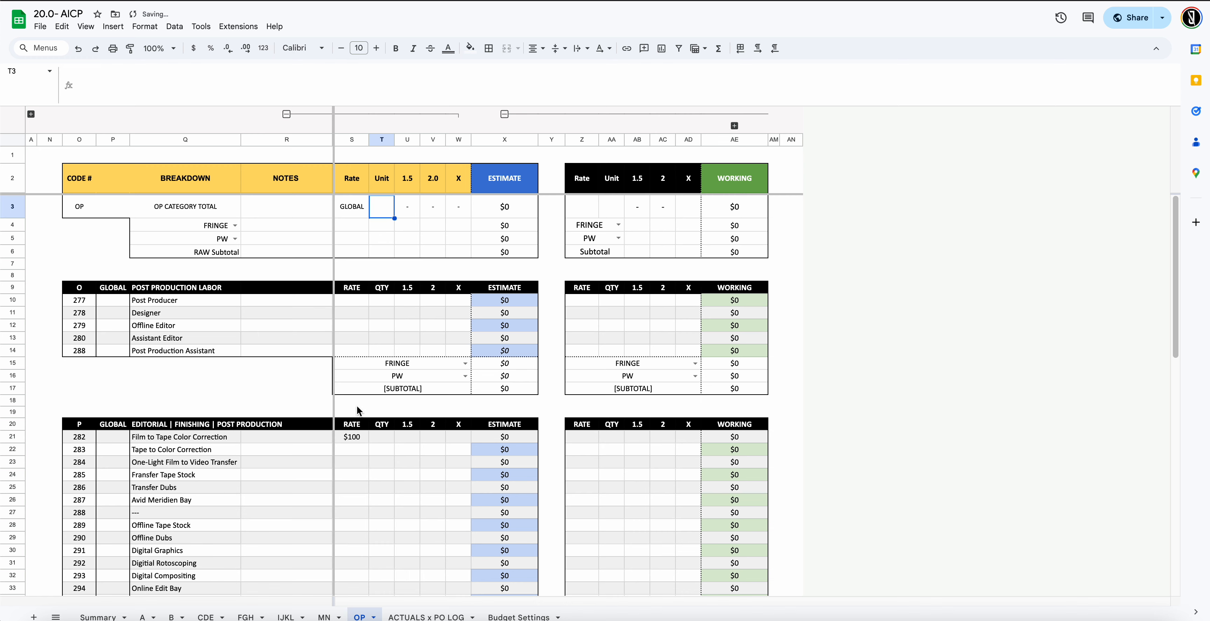
On the A sheet, set the global quantity in T3 to 2 and the Assistant Director rate to $100
left_click(143, 617)
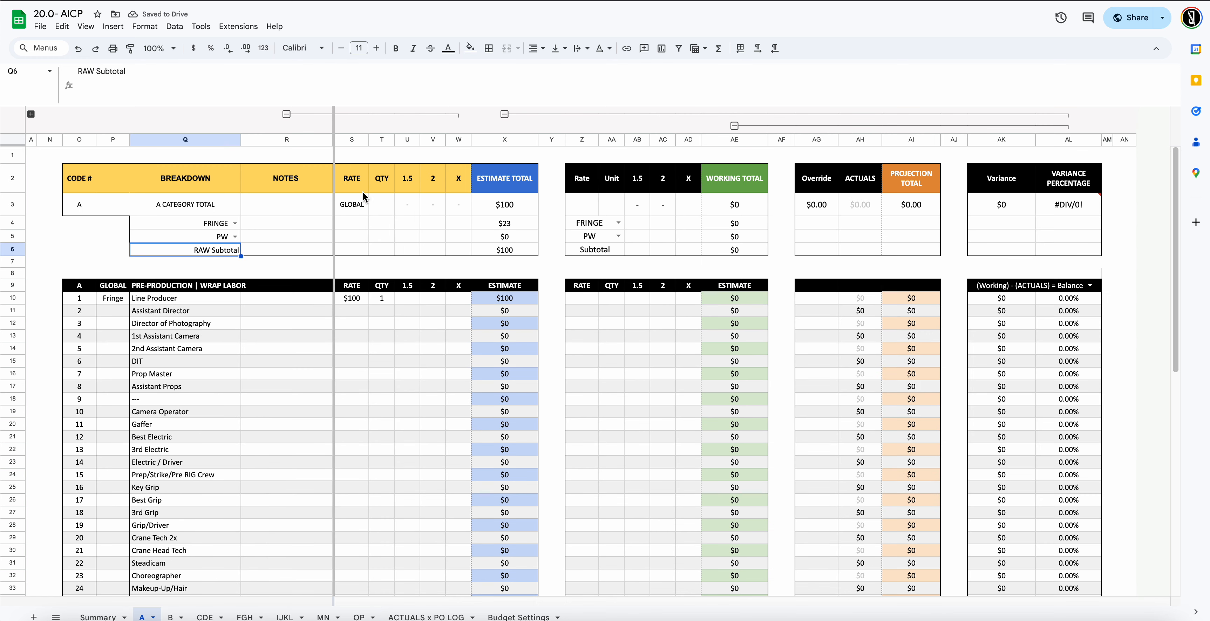
type("2")
left_click(396, 255)
left_click(352, 310)
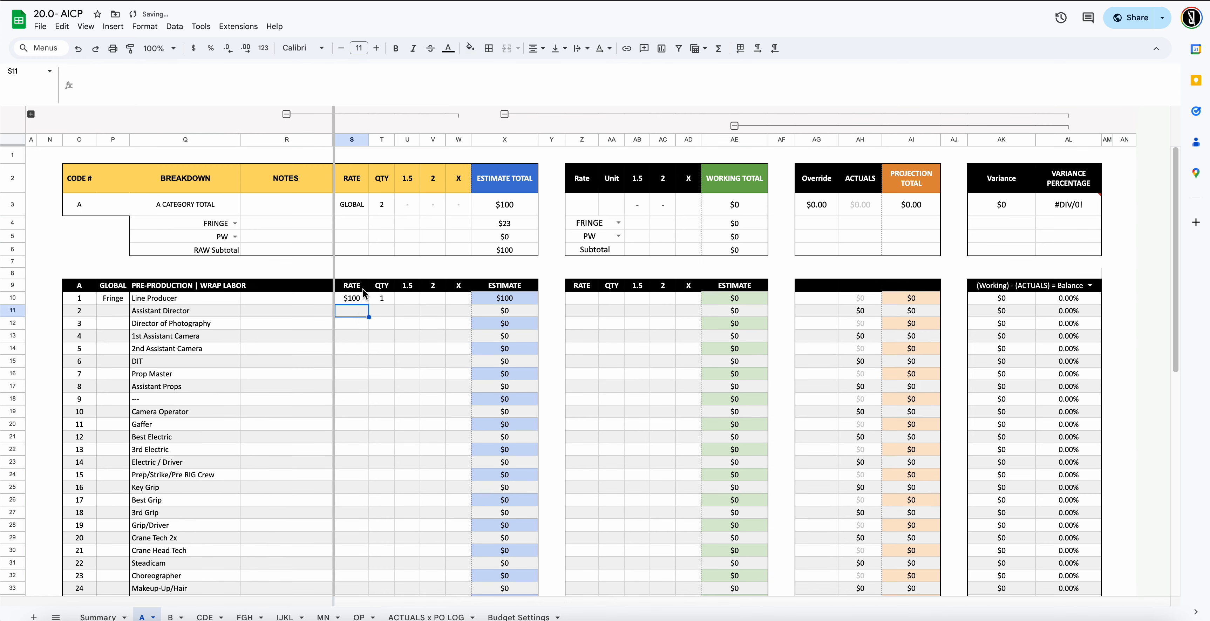
type("100")
key("Return")
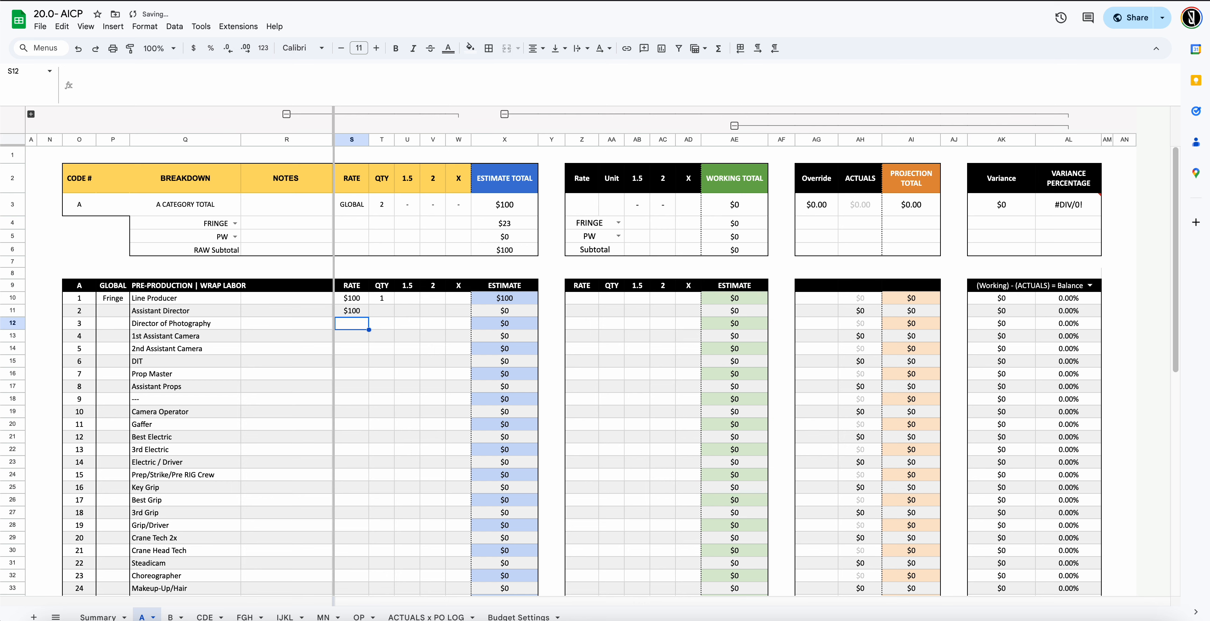
Clear the Assistant Director rate and the global quantity in T3 on the A sheet
left_click(356, 311)
key("Delete")
left_click(384, 212)
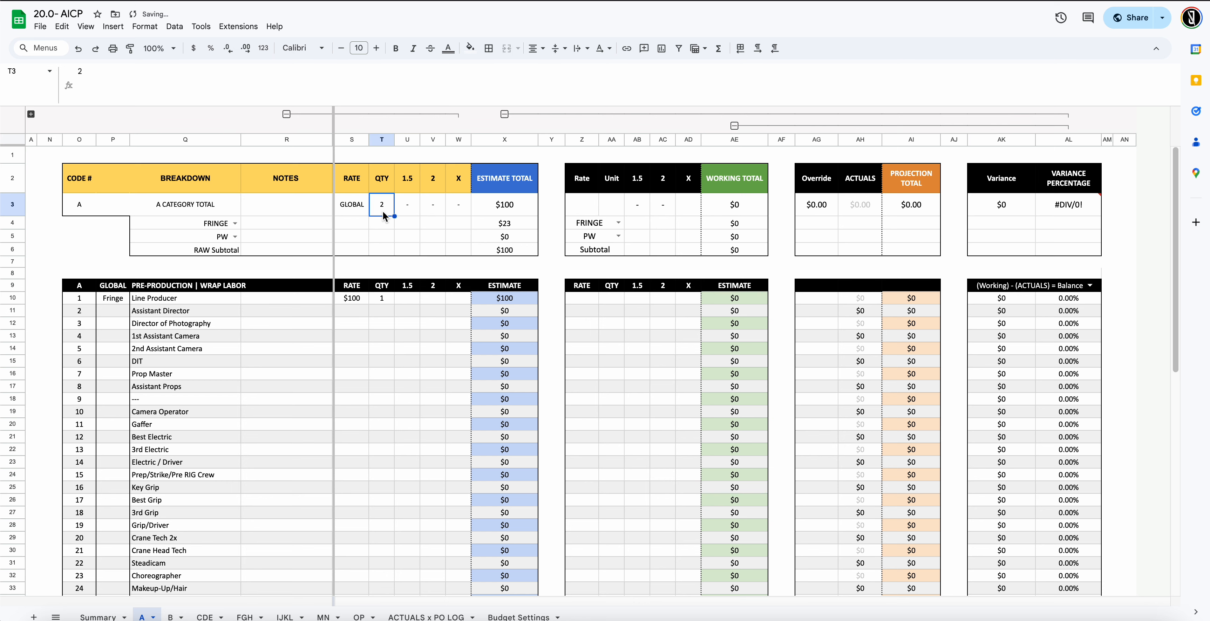
Check the layout of each sheet from B through OP and the ACTUALS x PO LOG sheet
left_click(171, 617)
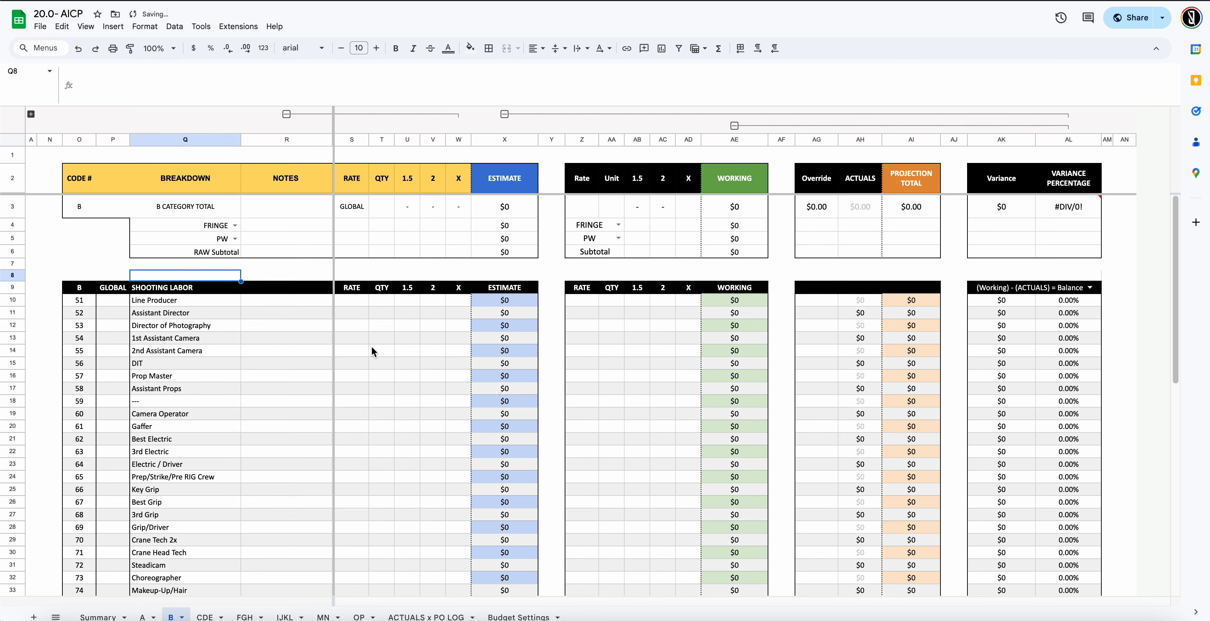
left_click(205, 617)
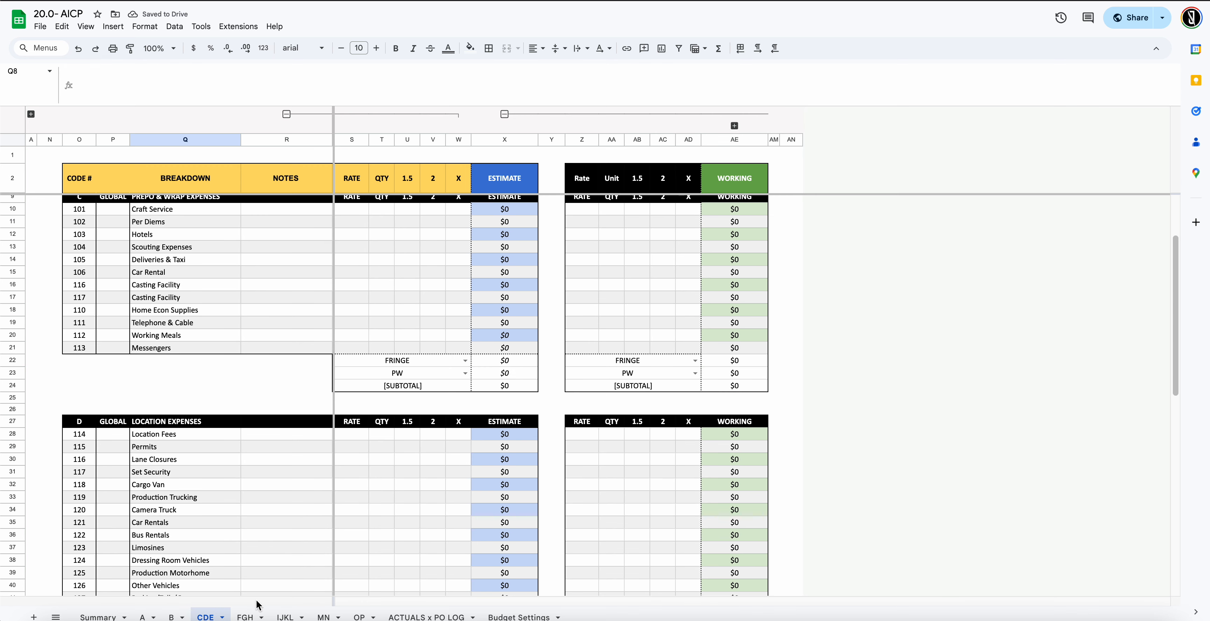
left_click(246, 617)
left_click(285, 617)
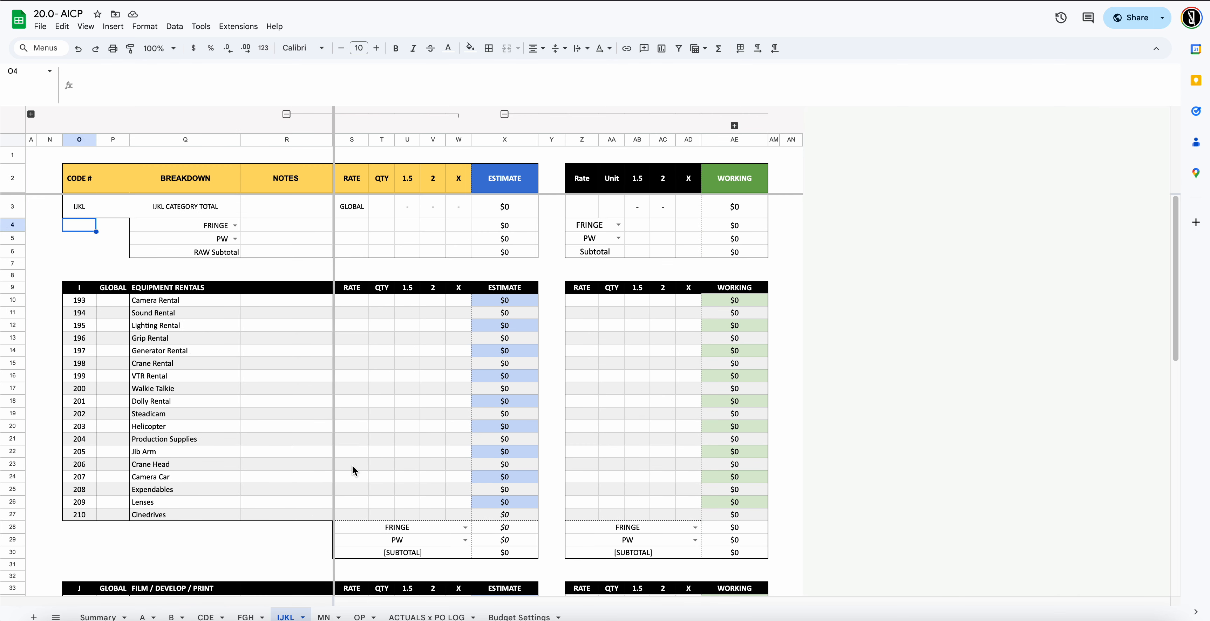
scroll(352, 465, "down", 1)
left_click(324, 617)
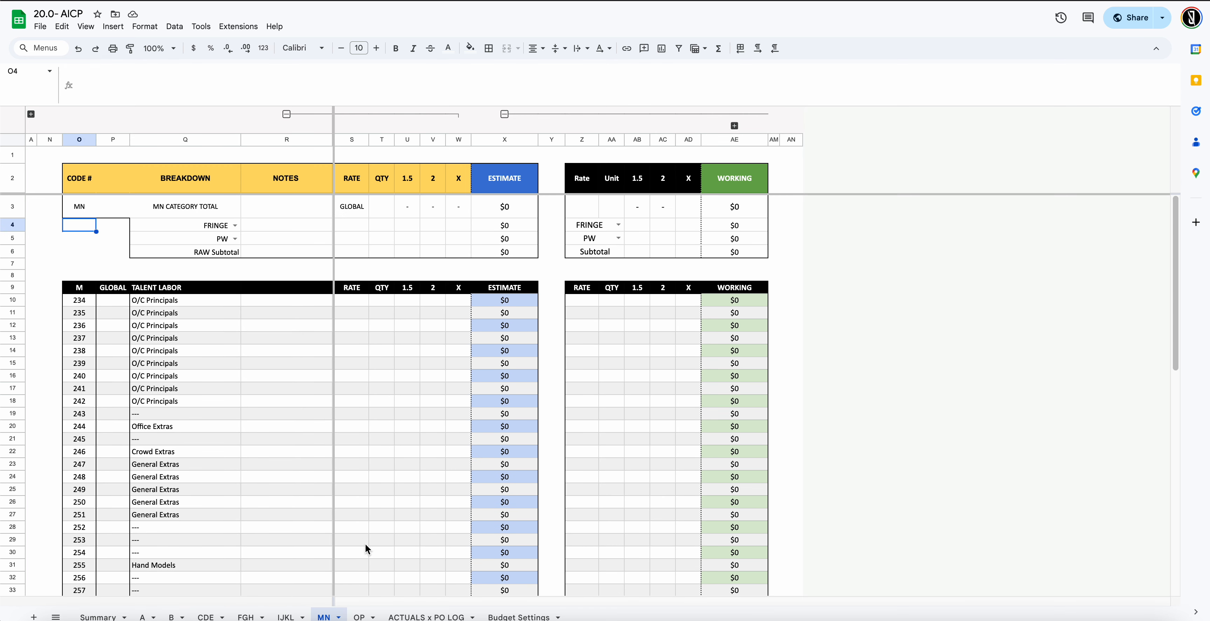
left_click(361, 617)
left_click(427, 617)
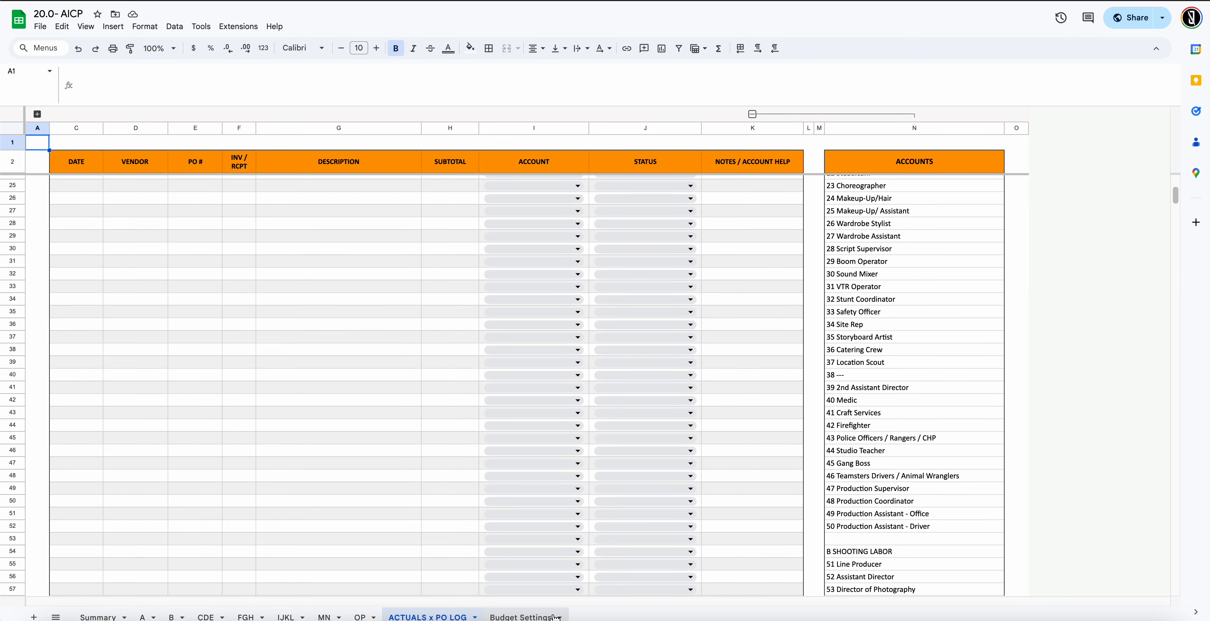
Set the GLOBAL DAY value to 2 on the Budget Settings sheet
left_click(522, 617)
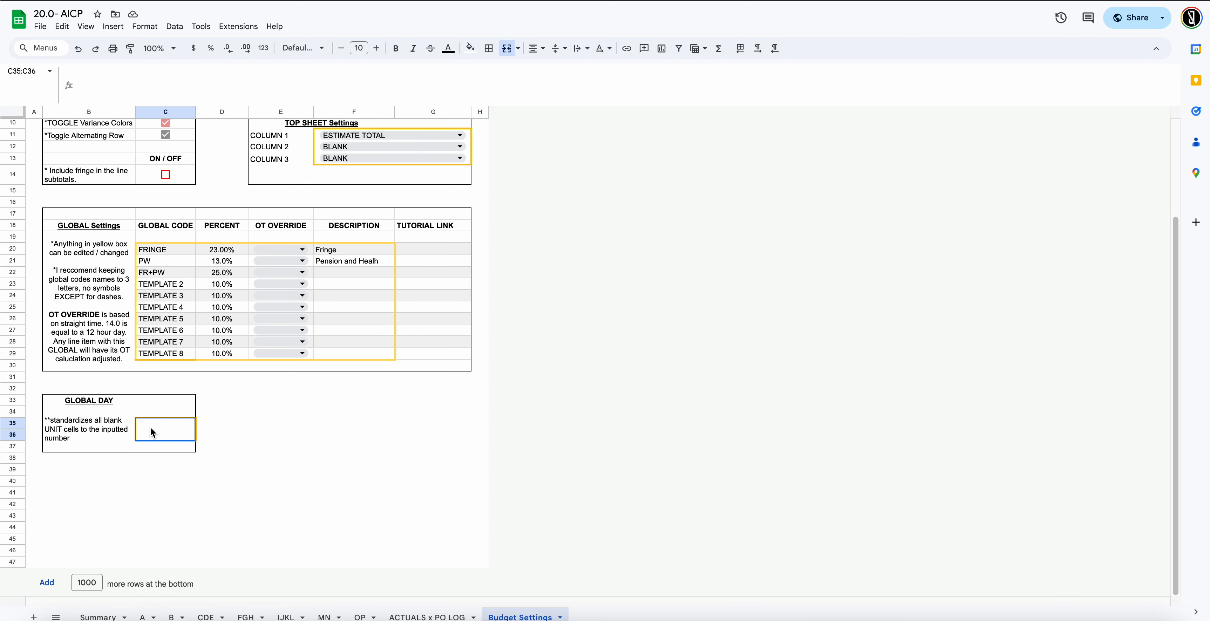
type("2")
left_click(221, 439)
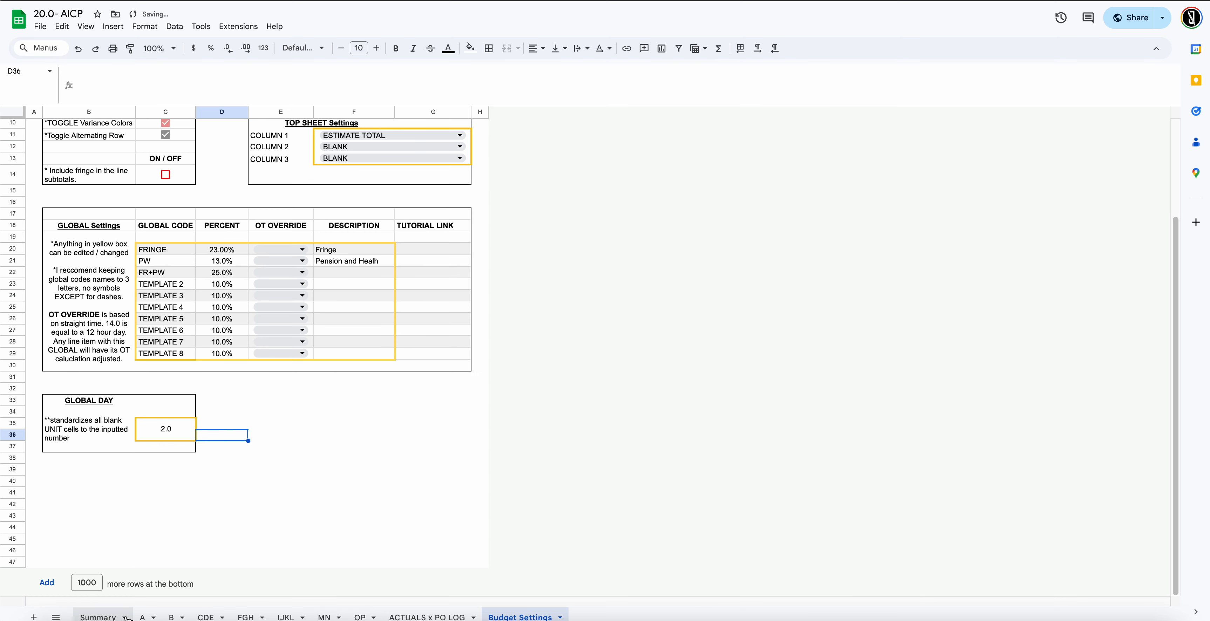
Clear the Line Producer's quantity in T10 on the A sheet
left_click(142, 617)
left_click(387, 303)
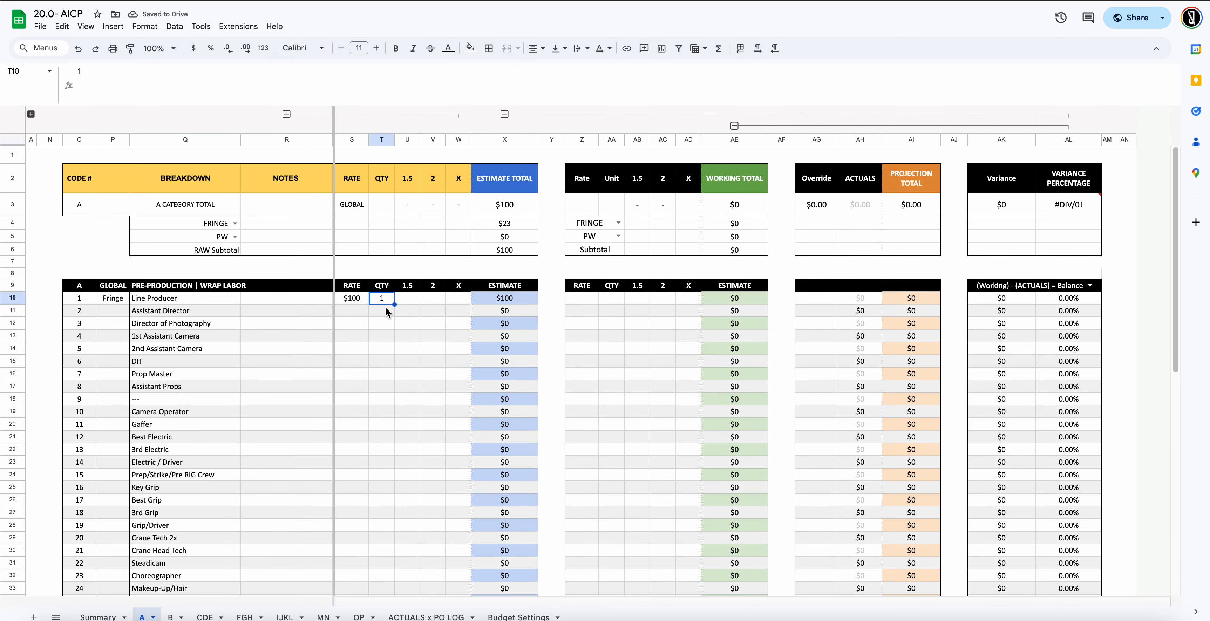
key("Delete")
left_click(412, 373)
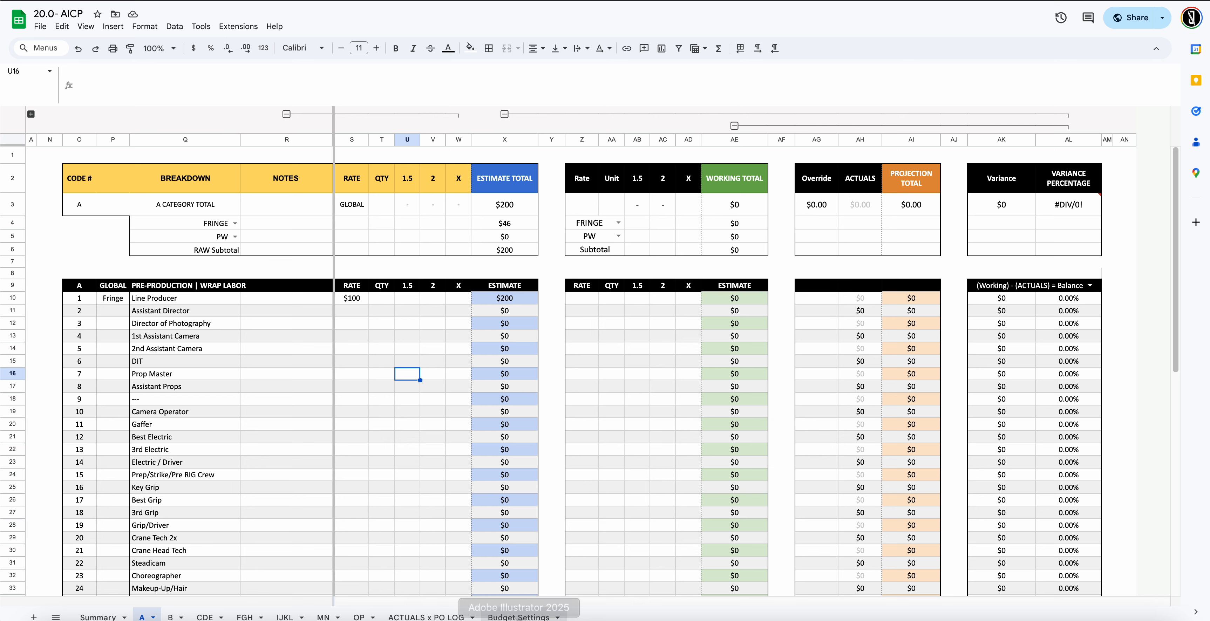
Clear the GLOBAL DAY value on the Budget Settings sheet
left_click(522, 618)
left_click(167, 425)
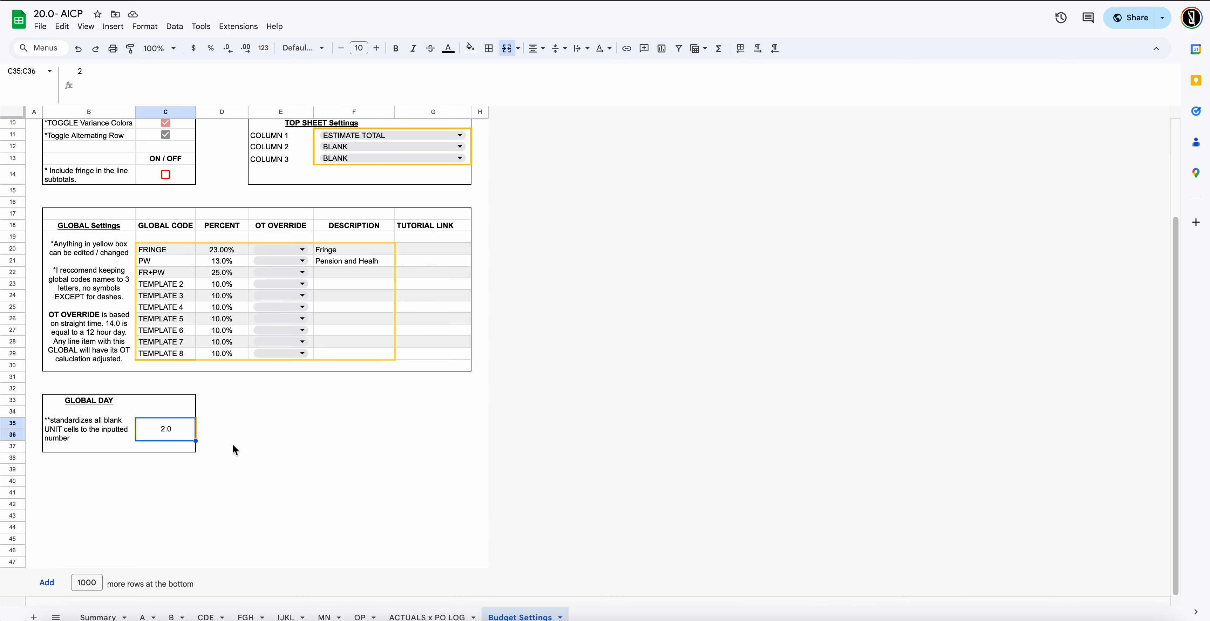
key("Delete")
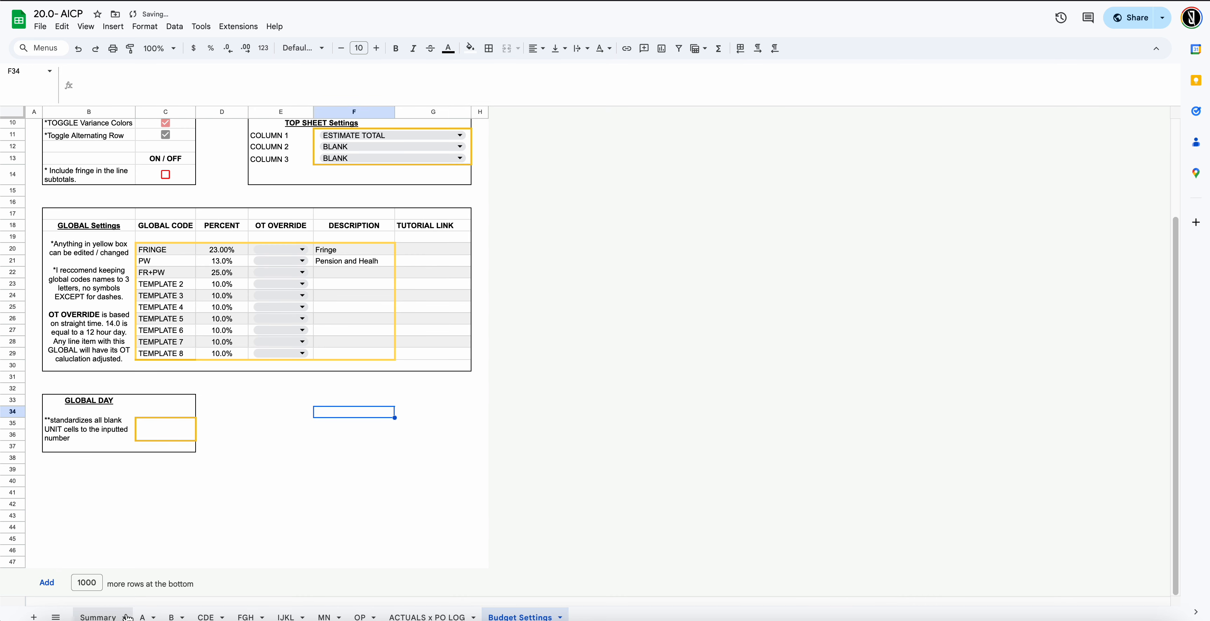
Review the Summary's estimated cost list and the line items on the category sheets from B through OP
left_click(98, 617)
scroll(229, 509, "down", 1)
scroll(230, 509, "down", 2)
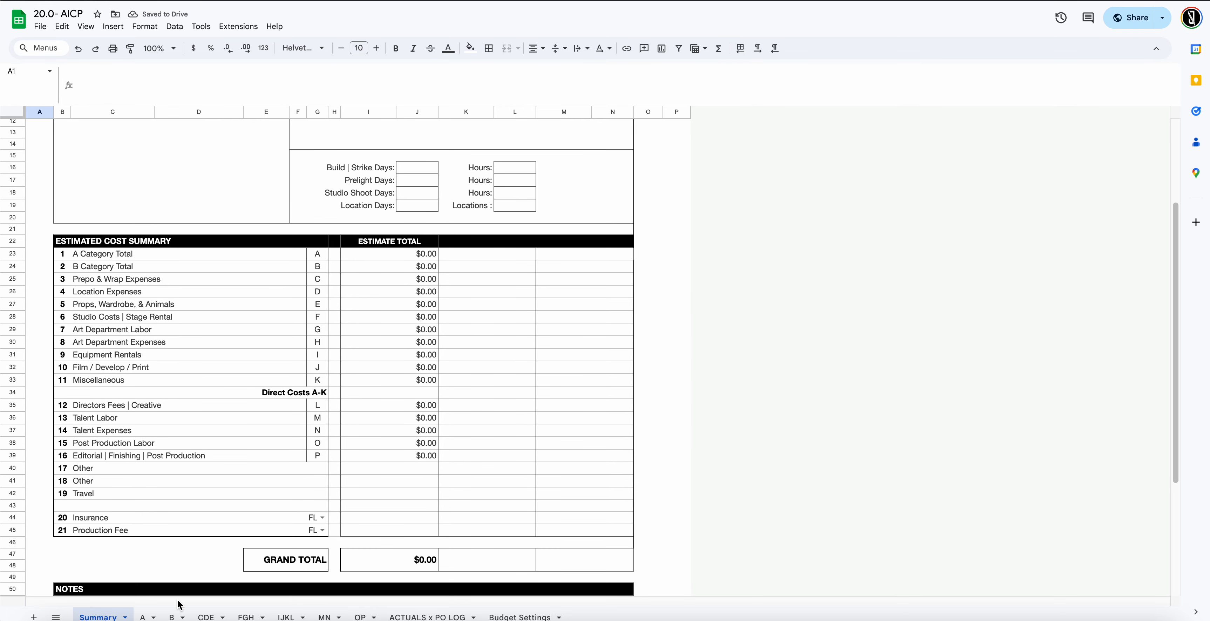
left_click(175, 615)
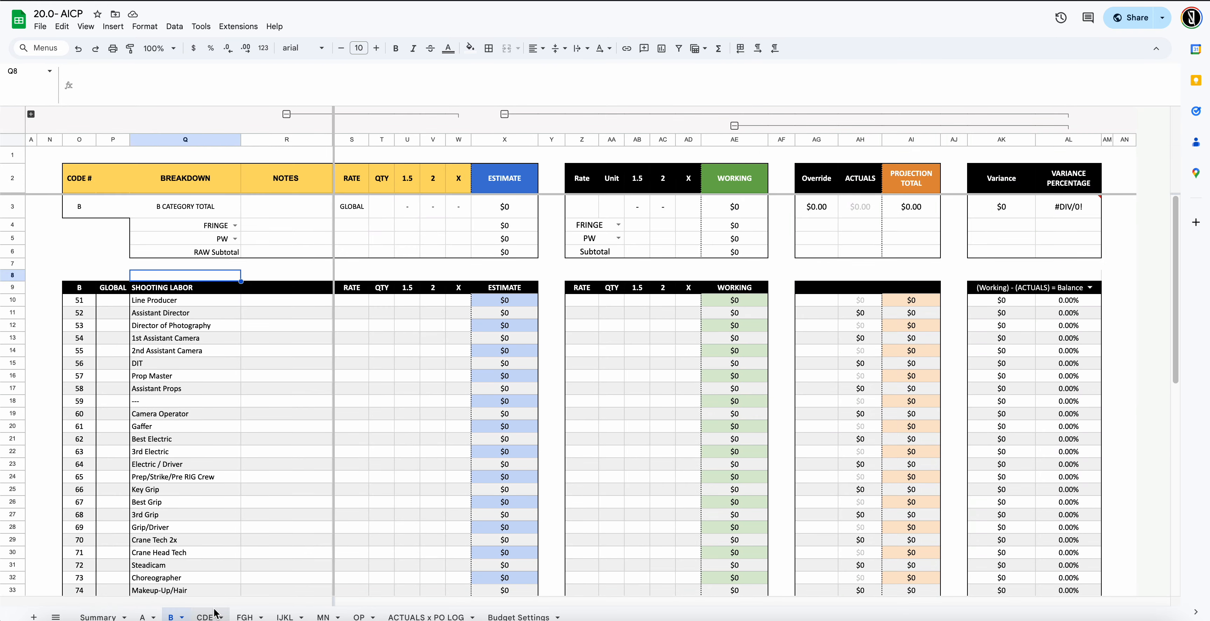
left_click(204, 617)
left_click(245, 617)
left_click(285, 617)
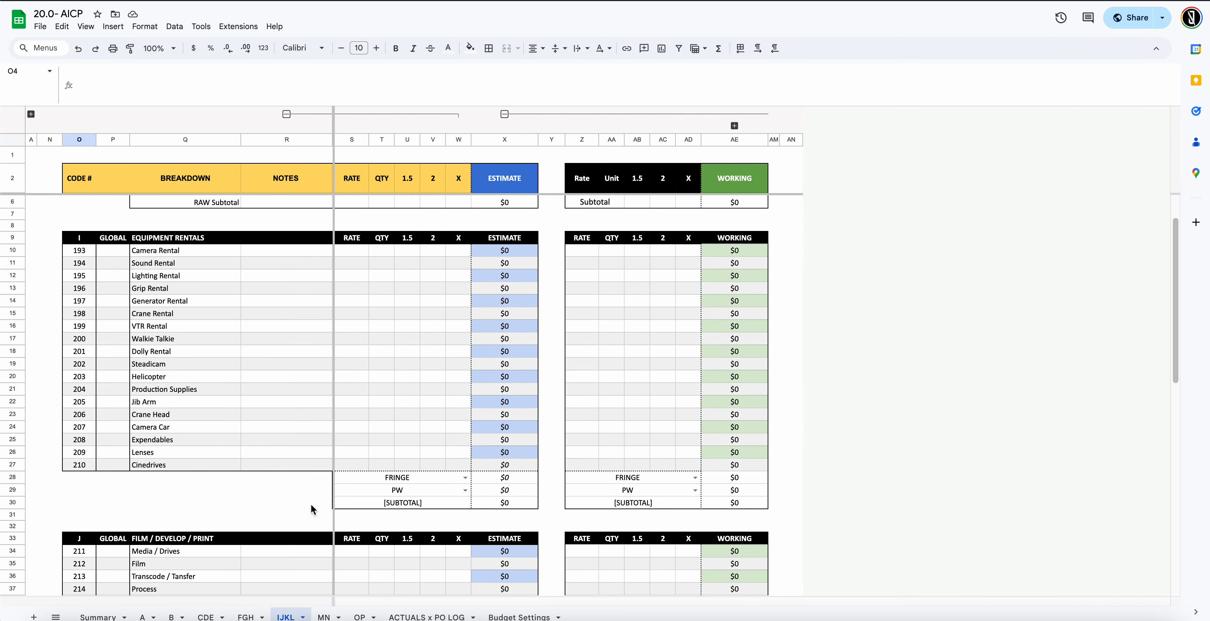
left_click(326, 617)
left_click(360, 617)
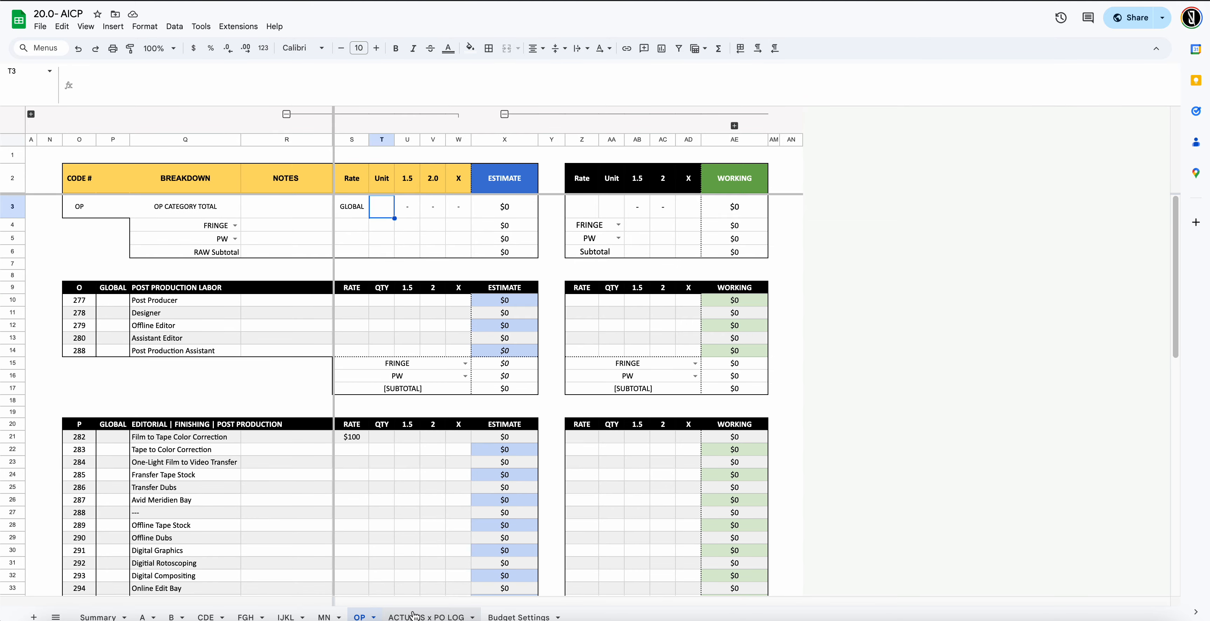
scroll(240, 530, "down", 5)
scroll(241, 547, "up", 4)
scroll(111, 602, "down", 5)
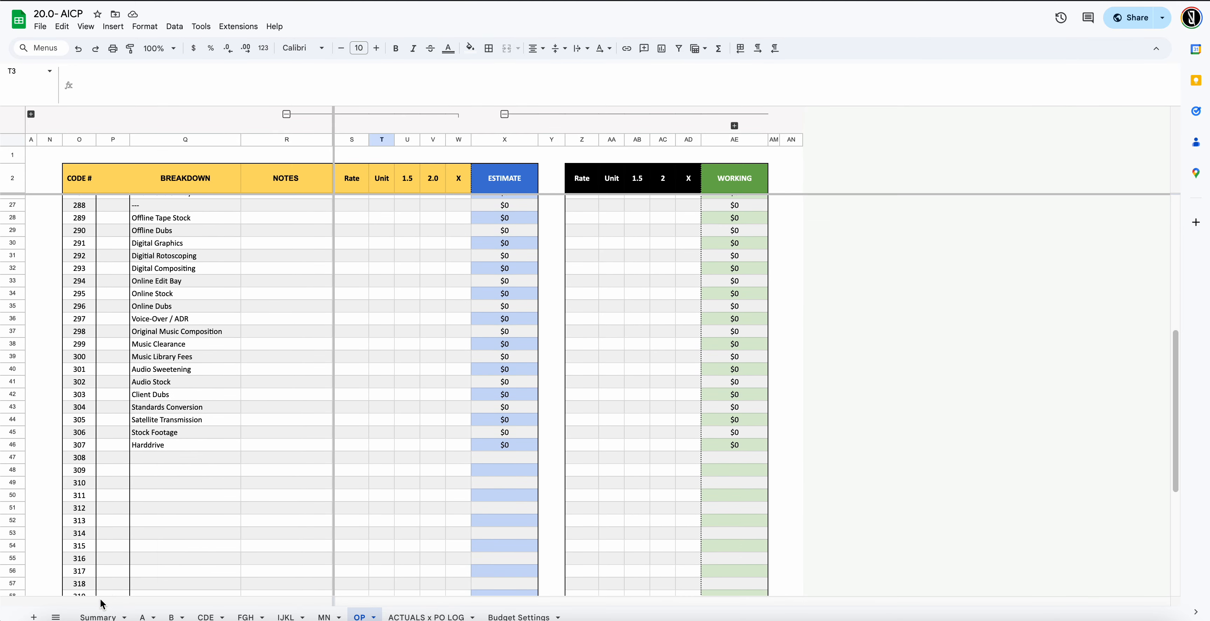
Inspect the full Summary sheet from the project details down to the notes
left_click(98, 617)
scroll(122, 564, "down", 10)
scroll(128, 481, "up", 3)
scroll(131, 484, "down", 2)
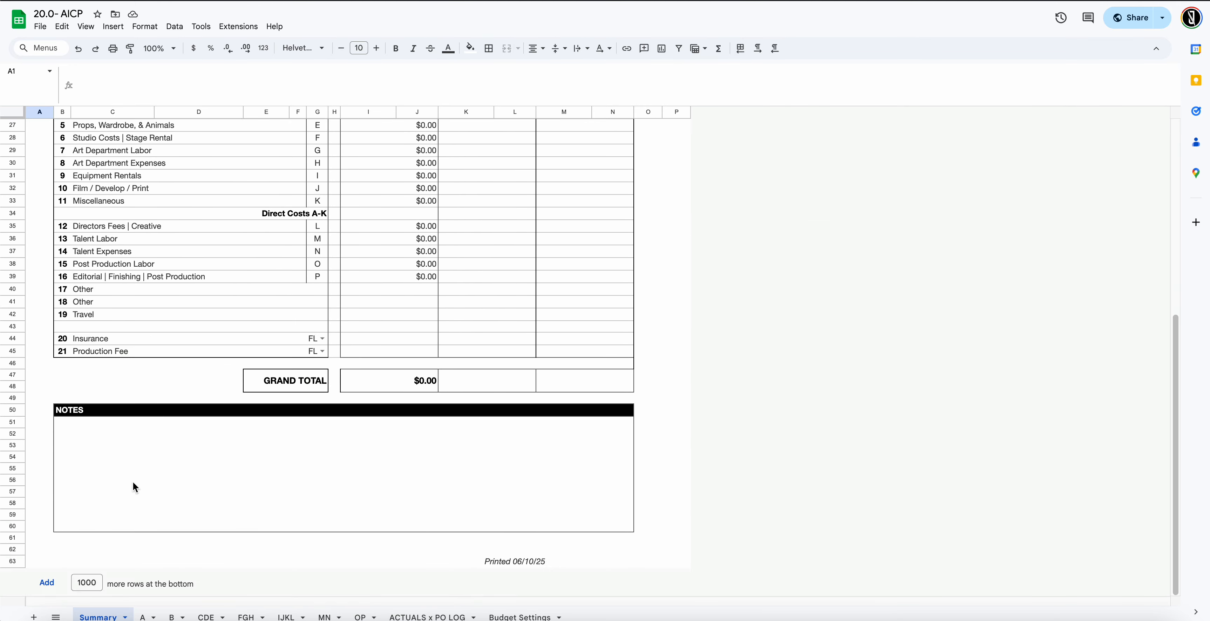
scroll(130, 469, "up", 8)
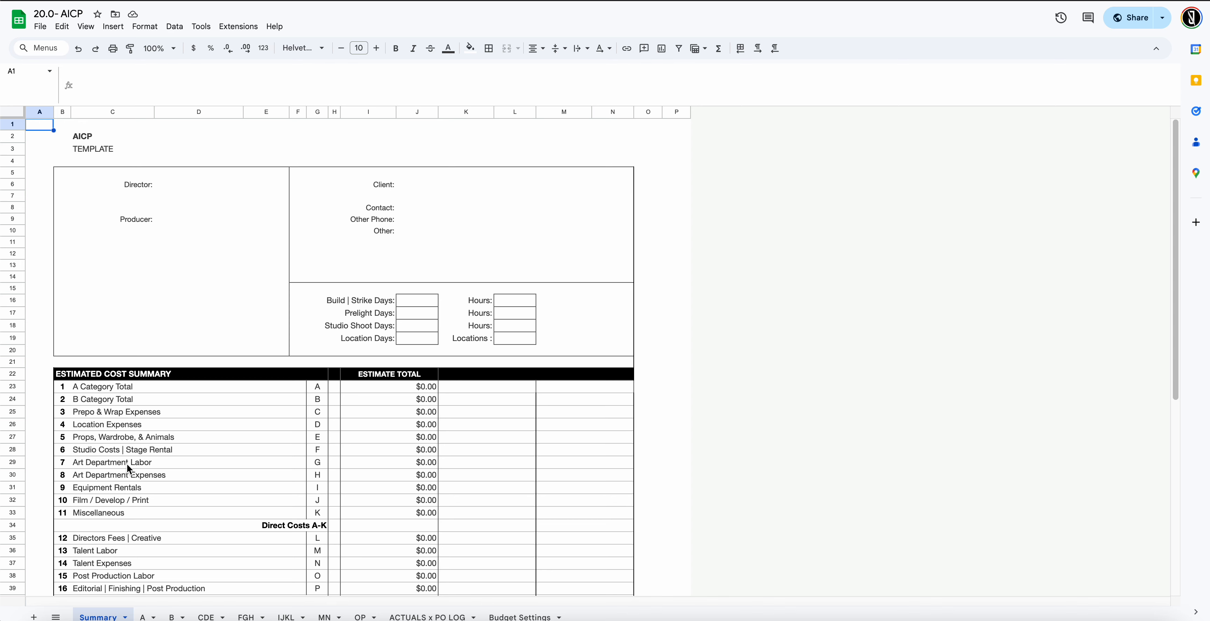